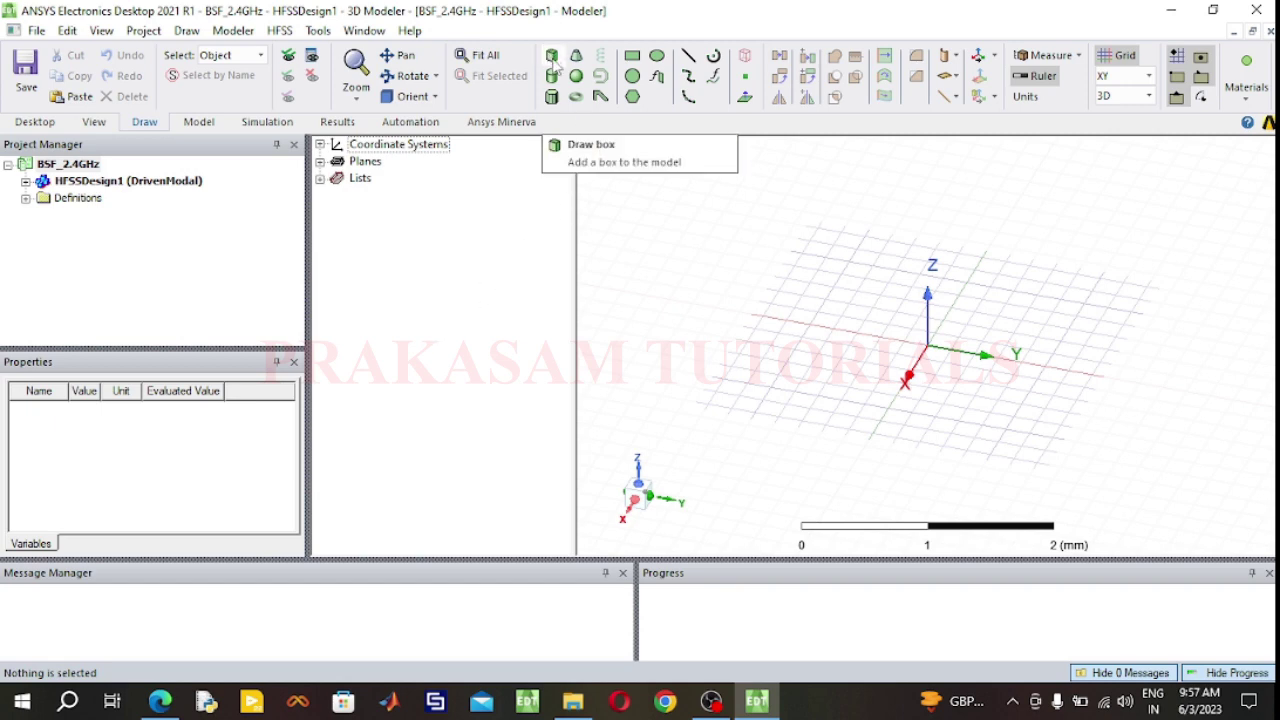
Draw a box around the origin on the XY plane, about 2.2 × 2.2 mm and 0.4 mm high.
{"action": "left_click", "coordinate": [550, 56]}
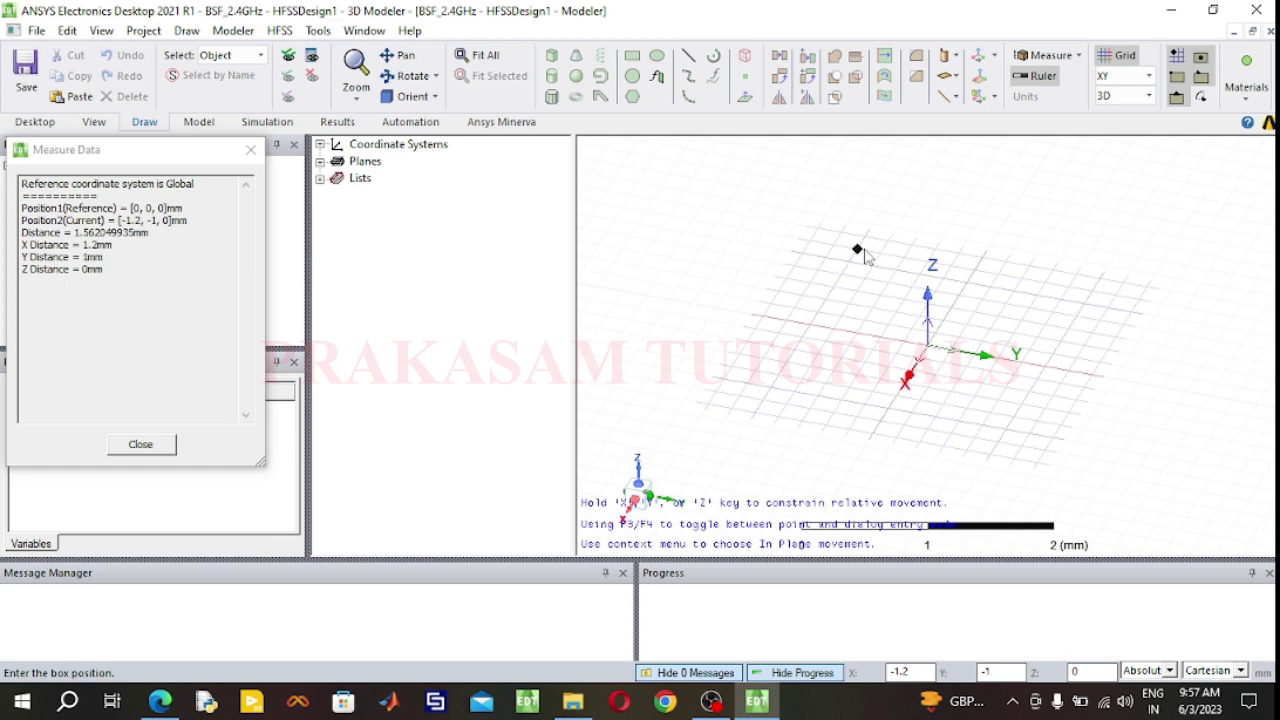
{"action": "left_click", "coordinate": [851, 259]}
{"action": "left_click", "coordinate": [1030, 433]}
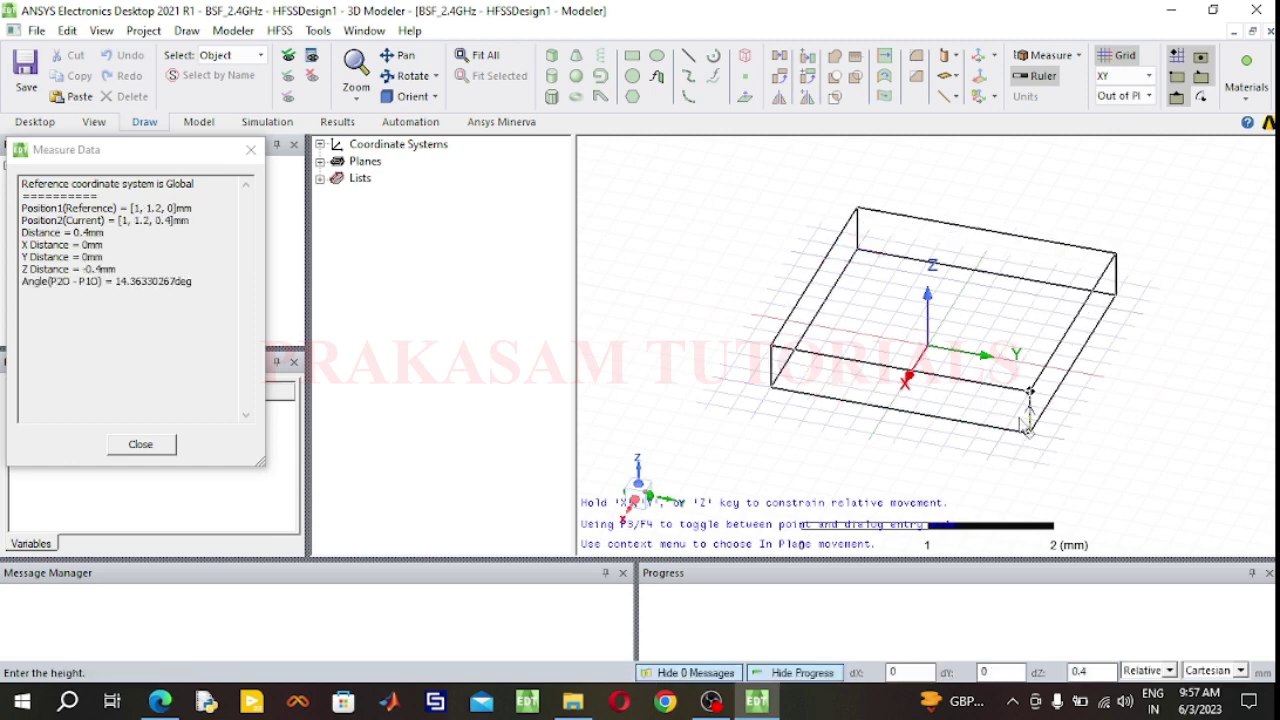
{"action": "left_click", "coordinate": [1014, 423]}
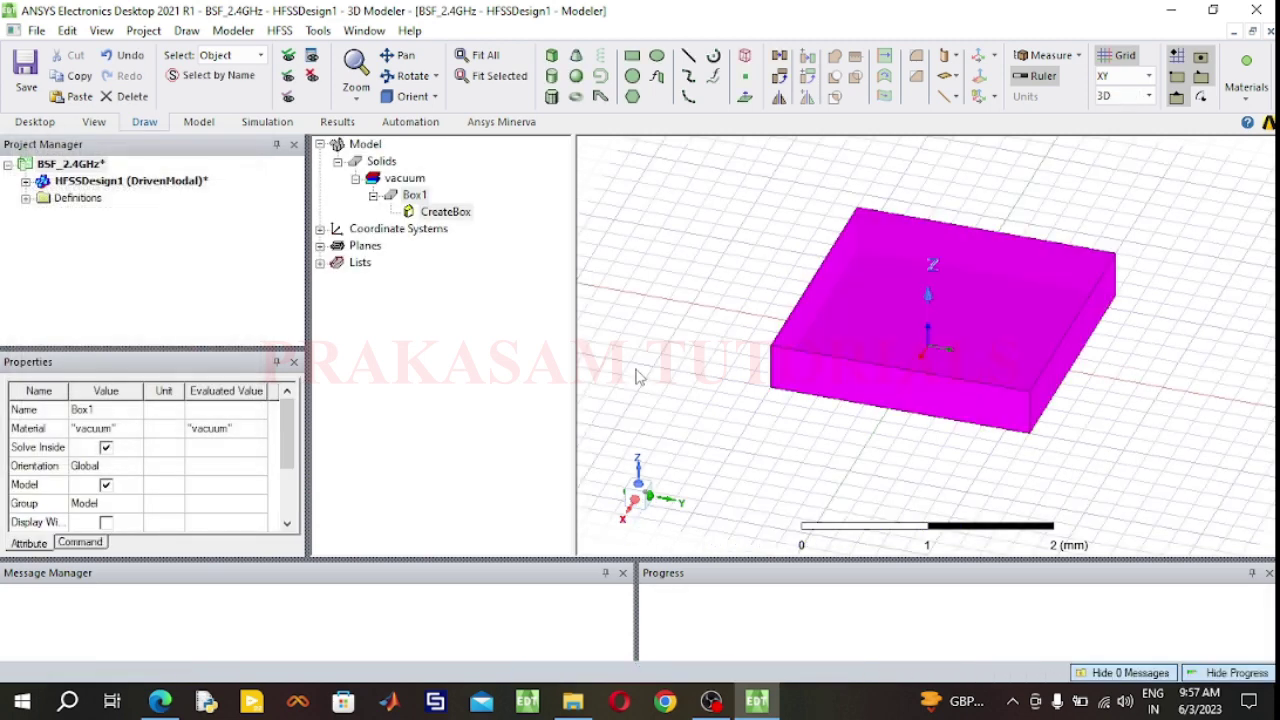
Rename the new box as Substrate.
{"action": "double_click", "coordinate": [414, 195]}
{"action": "left_click", "coordinate": [440, 246]}
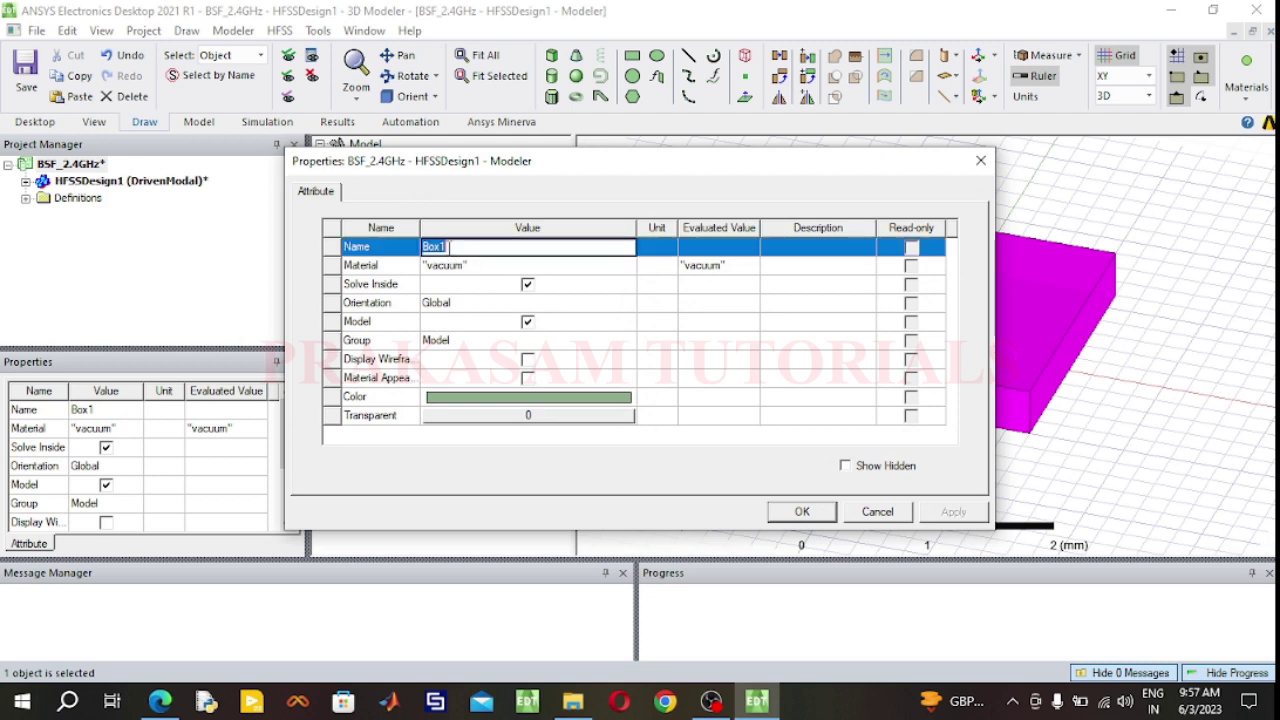
{"action": "type", "text": "Substrate"}
Find fr4 in the material library and assign FR4_epoxy as the Substrate's material.
{"action": "left_click", "coordinate": [458, 266]}
{"action": "left_click", "coordinate": [458, 266]}
{"action": "left_click", "coordinate": [455, 285]}
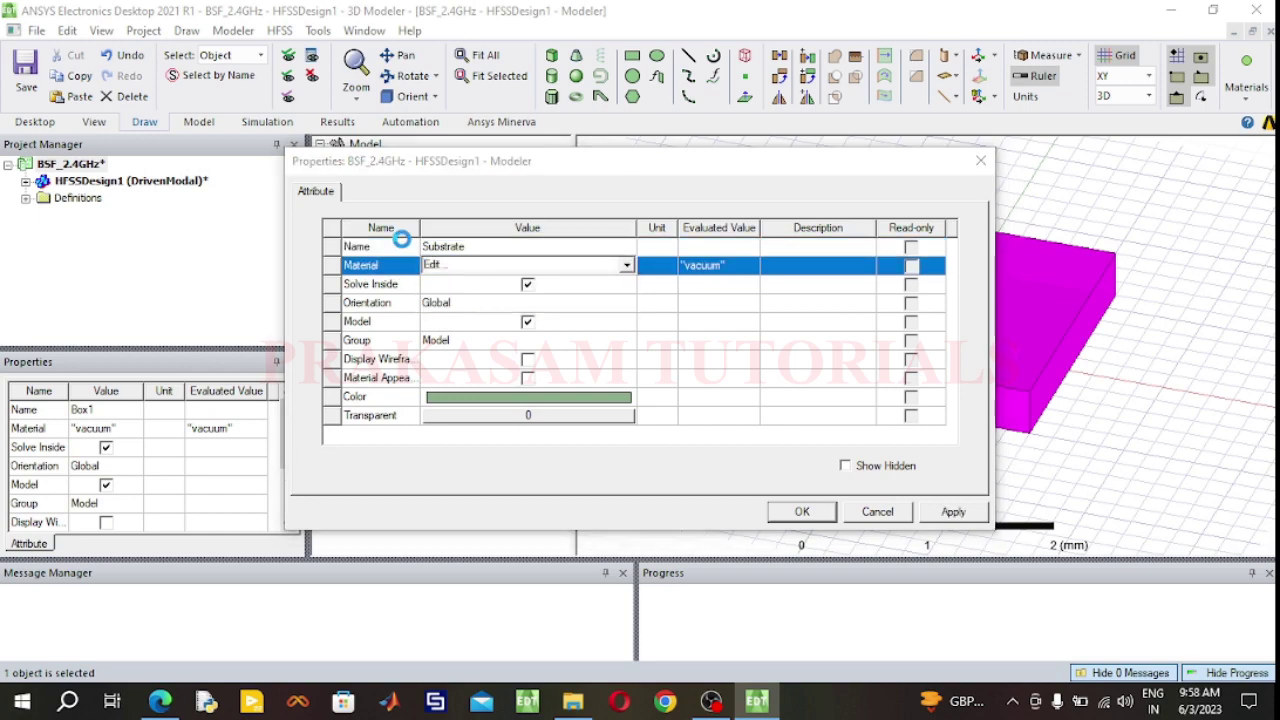
{"action": "left_click", "coordinate": [347, 192]}
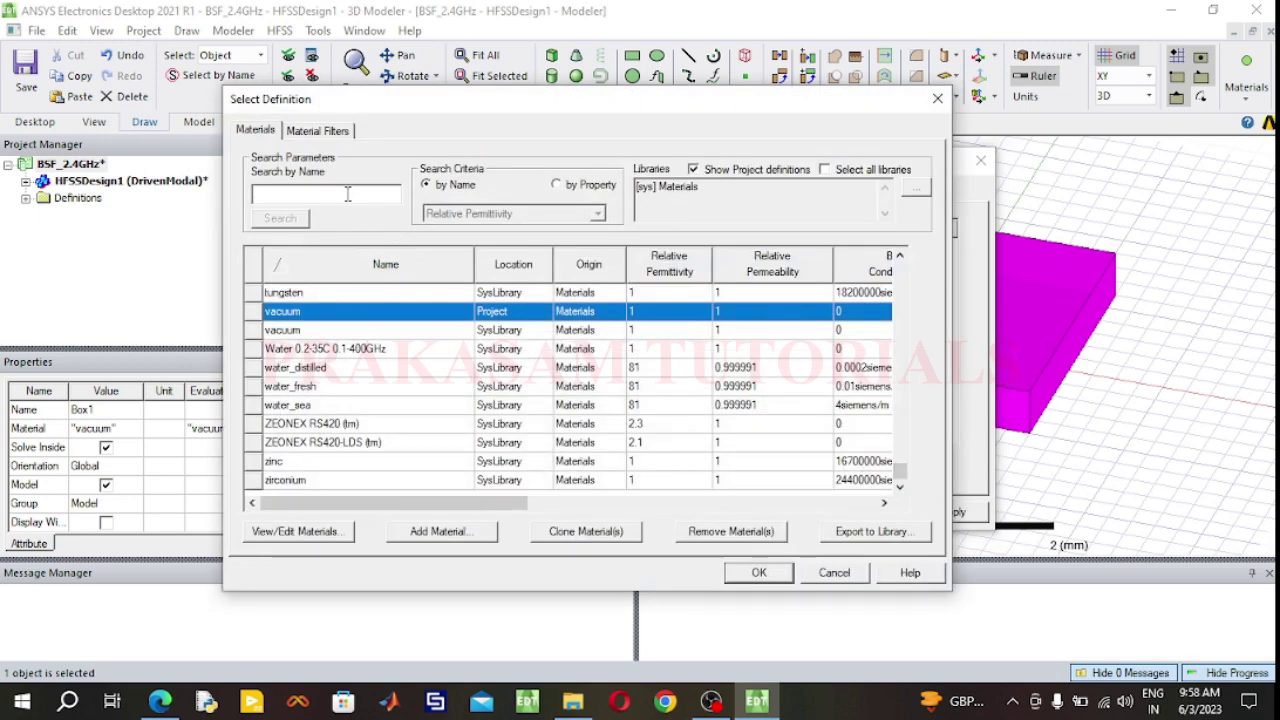
{"action": "type", "text": "fr4"}
{"action": "left_click", "coordinate": [558, 131]}
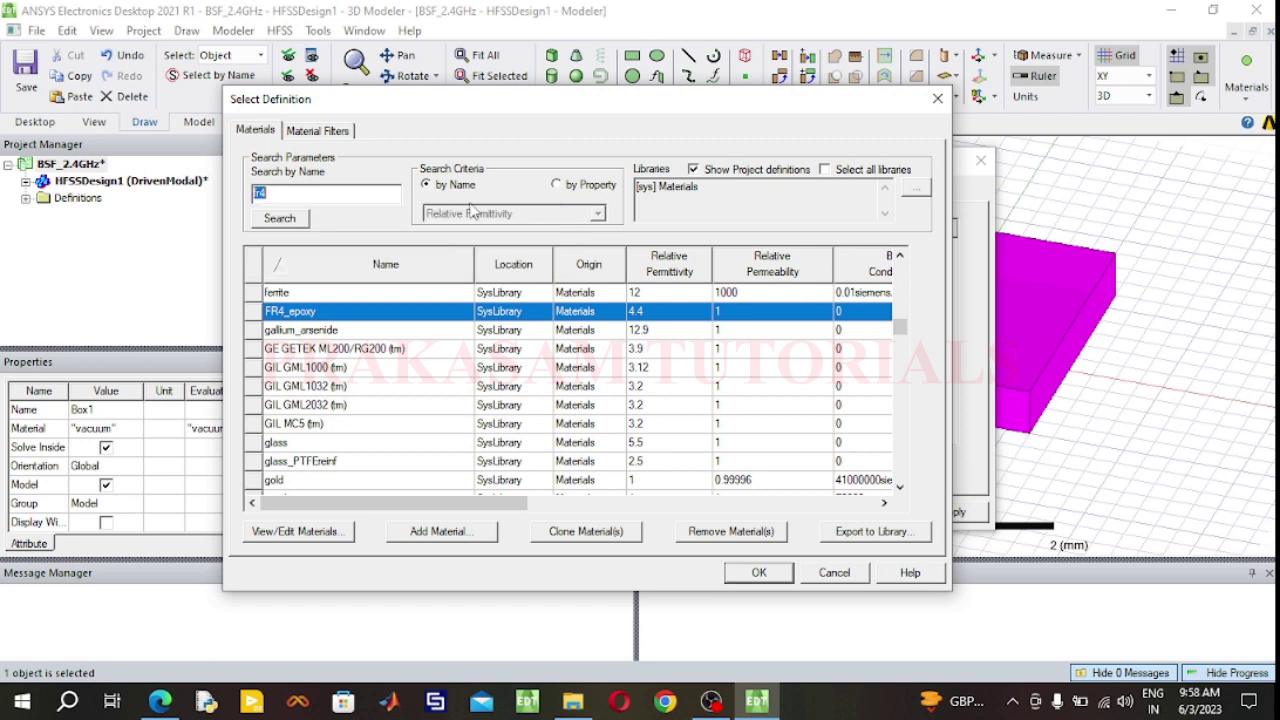
{"action": "left_click", "coordinate": [314, 313]}
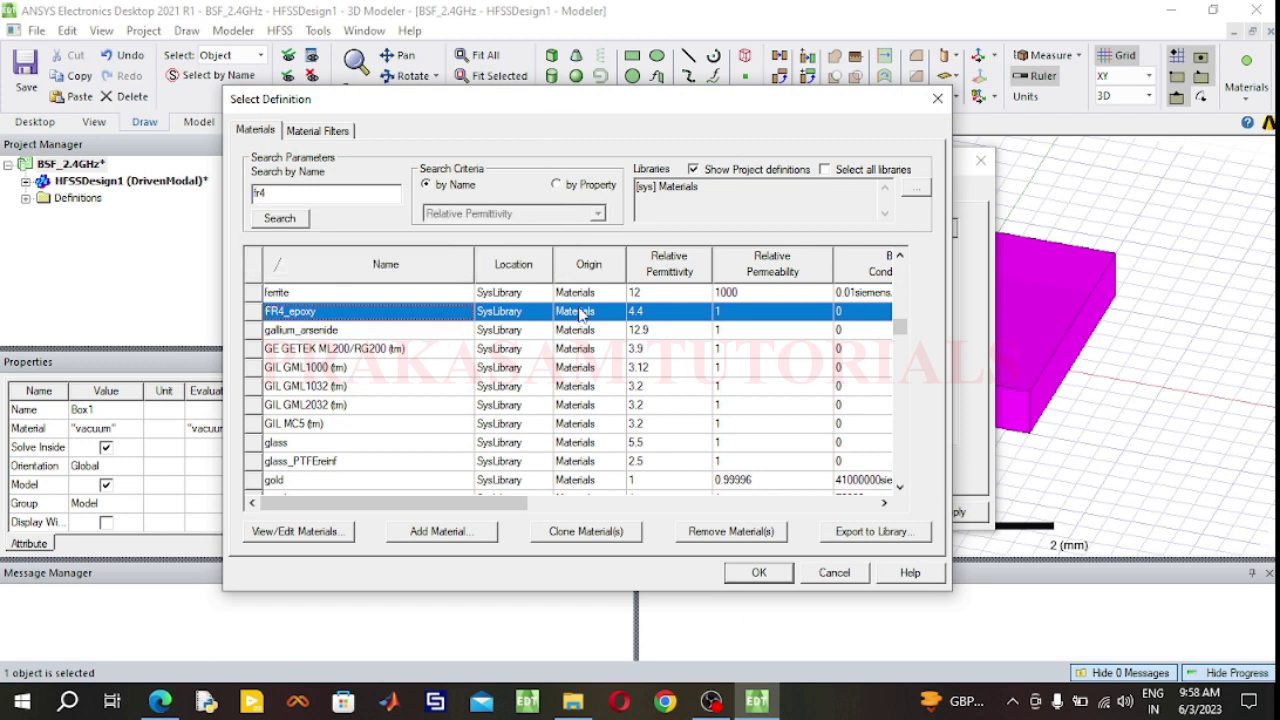
{"action": "left_click", "coordinate": [759, 572]}
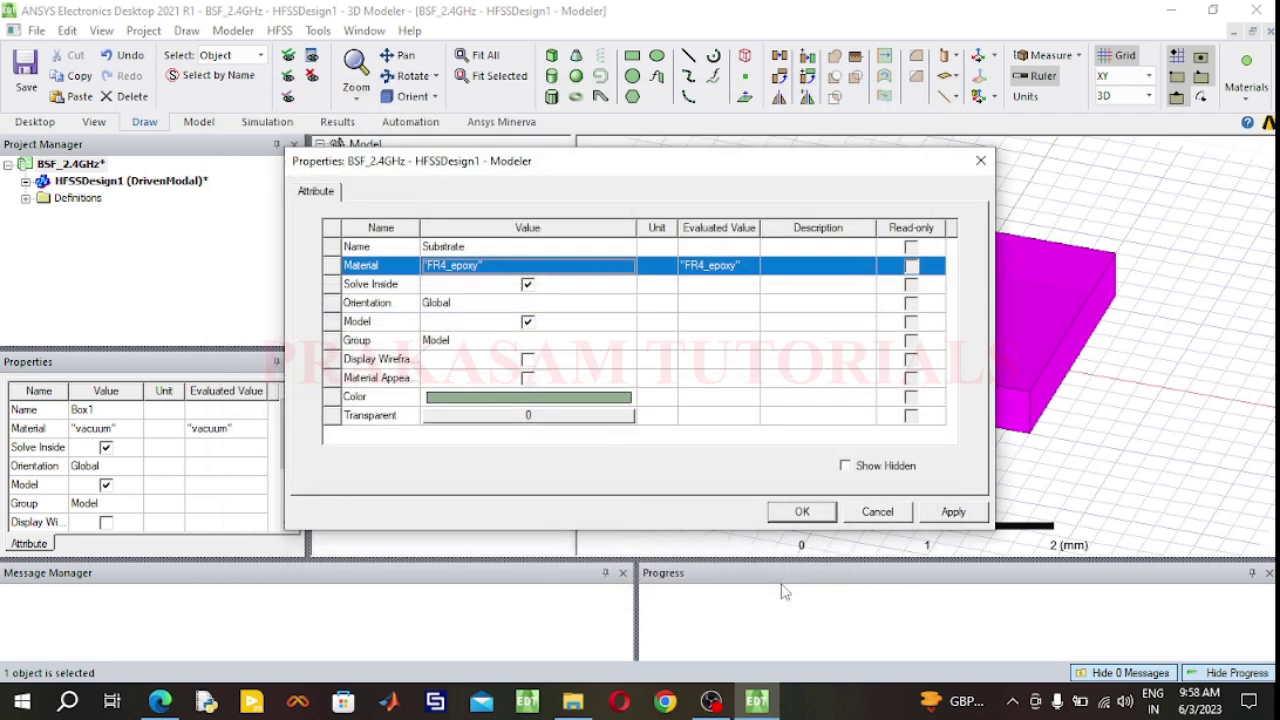
Set the Substrate's color to bright green (RGB 0, 255, 0) and apply the attribute changes.
{"action": "left_click", "coordinate": [589, 405]}
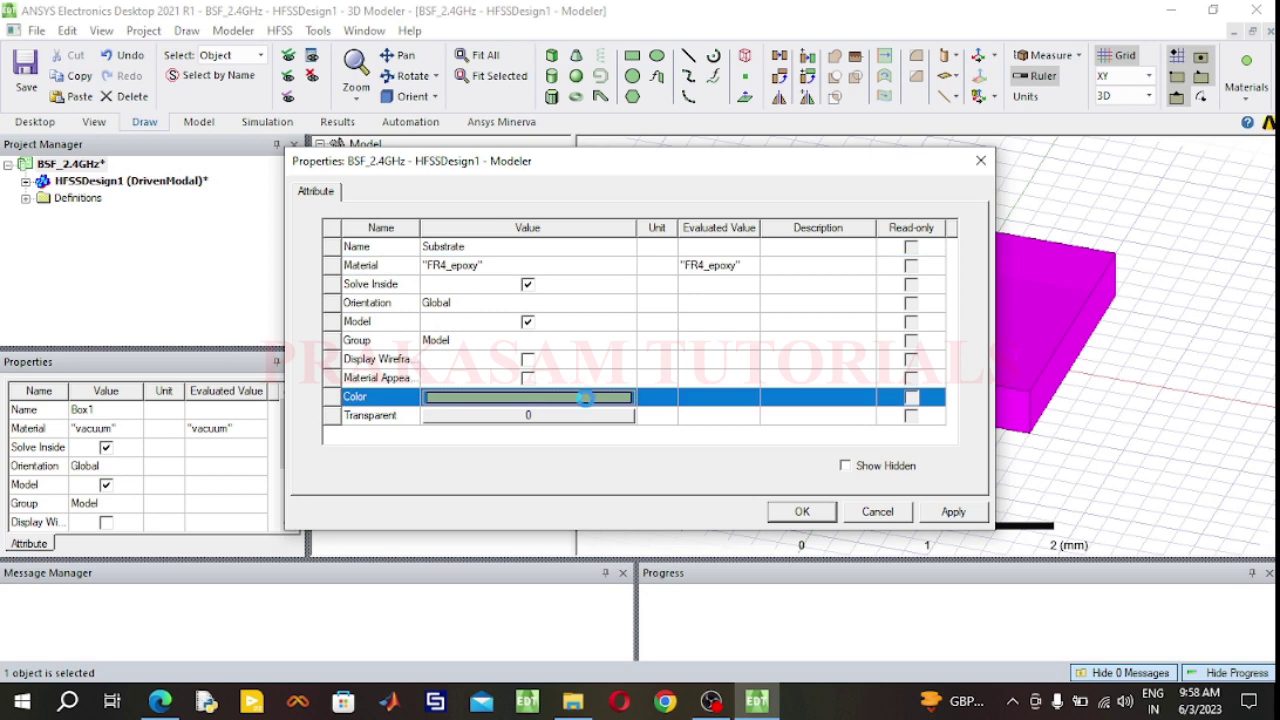
{"action": "left_click", "coordinate": [583, 397]}
{"action": "left_click", "coordinate": [499, 287]}
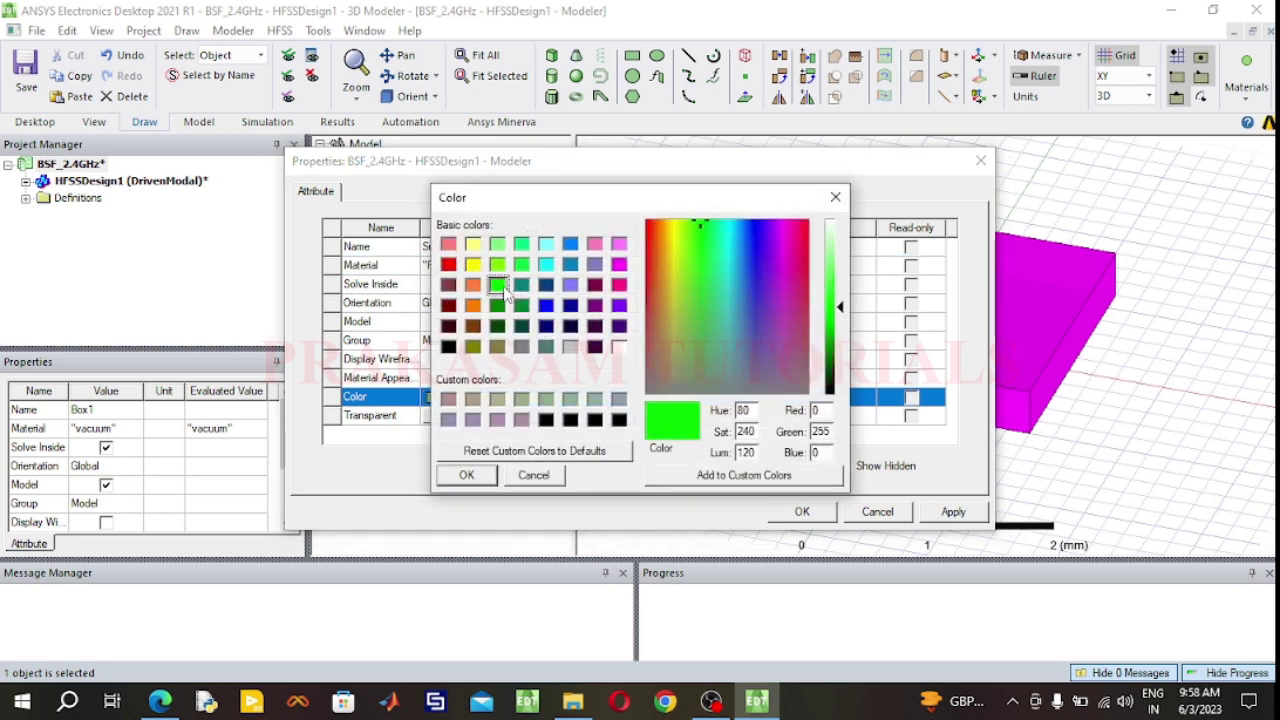
{"action": "left_click", "coordinate": [467, 474]}
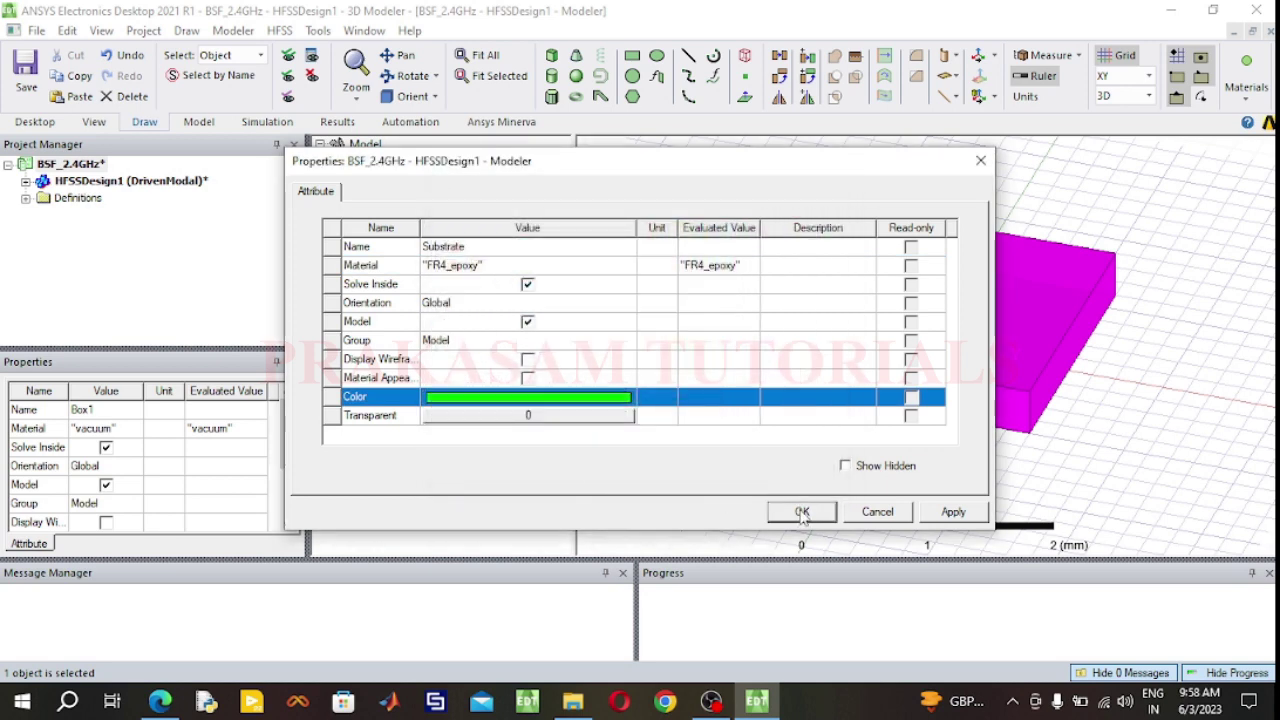
{"action": "left_click", "coordinate": [802, 511]}
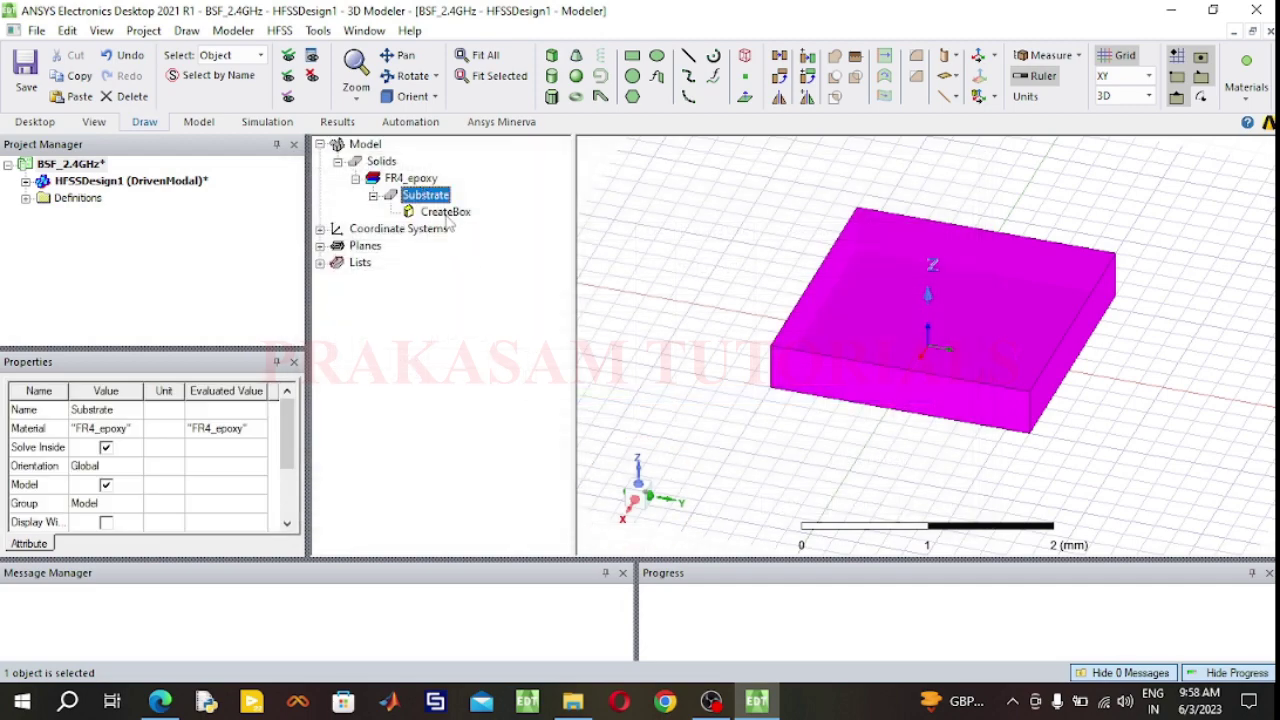
Set the Substrate box's XSize to 38 mm, YSize to 20 mm and ZSize to -1.6 mm.
{"action": "left_click", "coordinate": [447, 214]}
{"action": "double_click", "coordinate": [447, 213]}
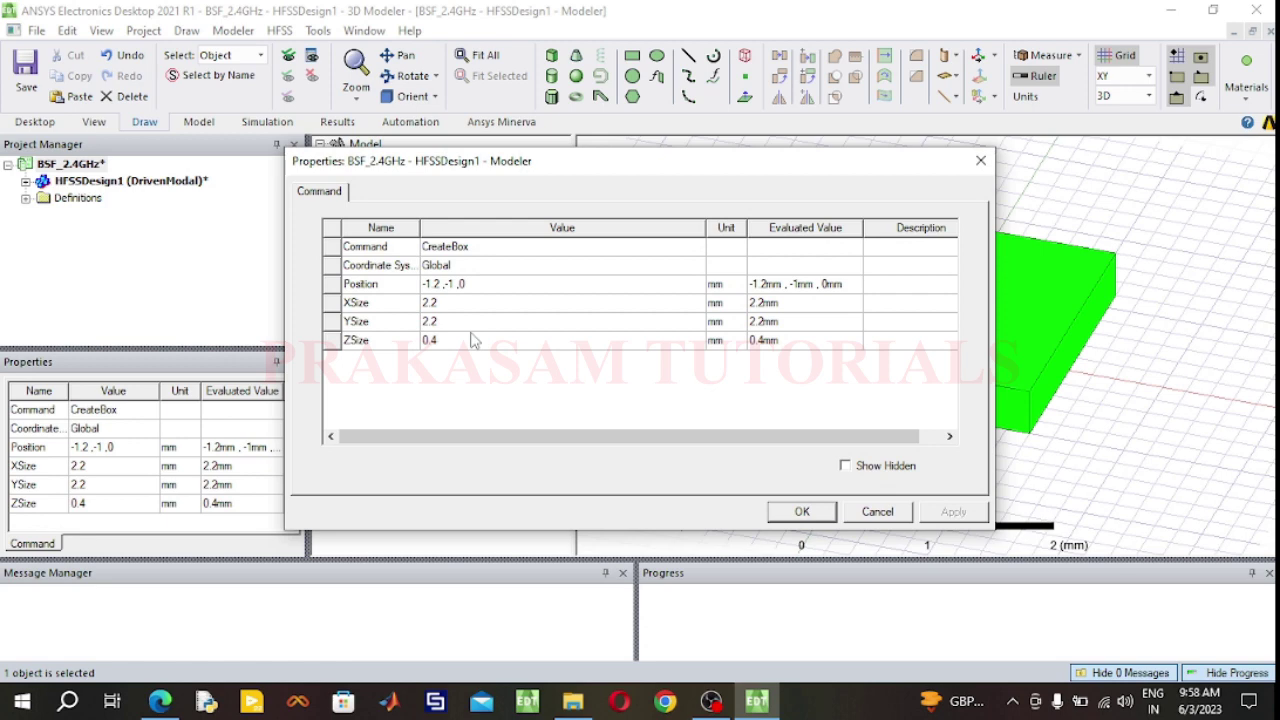
{"action": "left_click", "coordinate": [456, 303]}
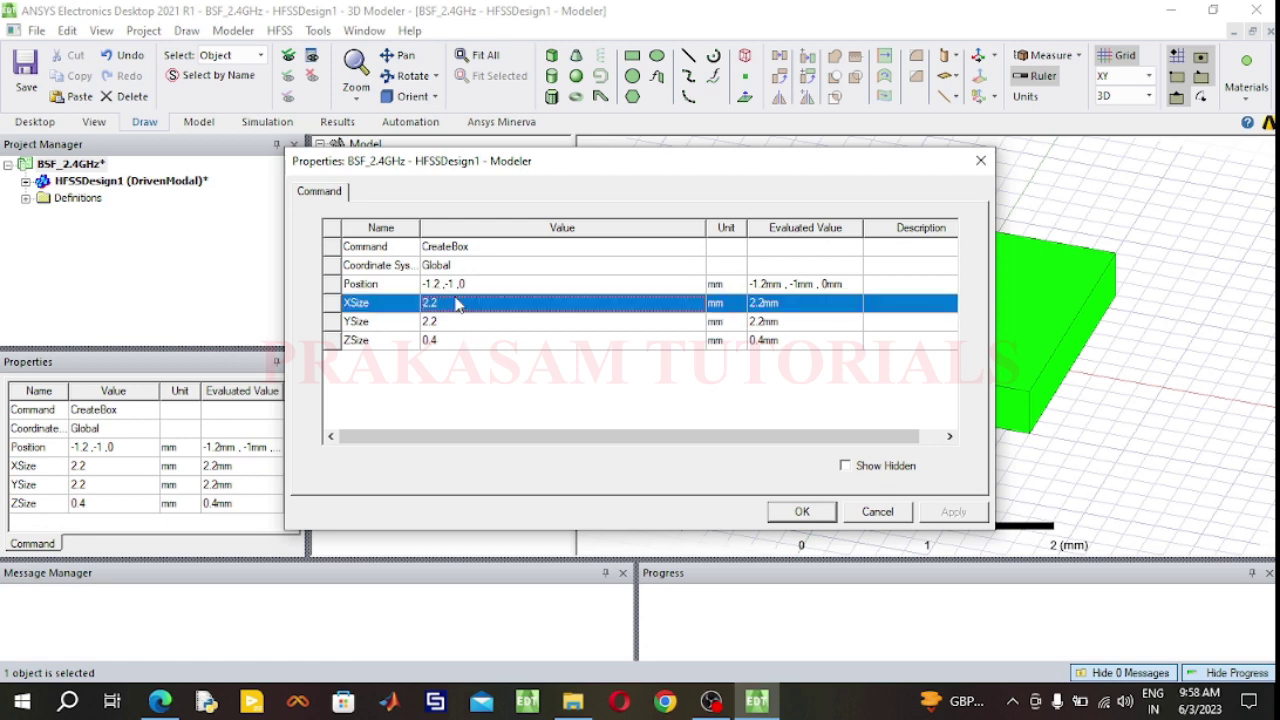
{"action": "left_click", "coordinate": [456, 302]}
{"action": "type", "text": "38"}
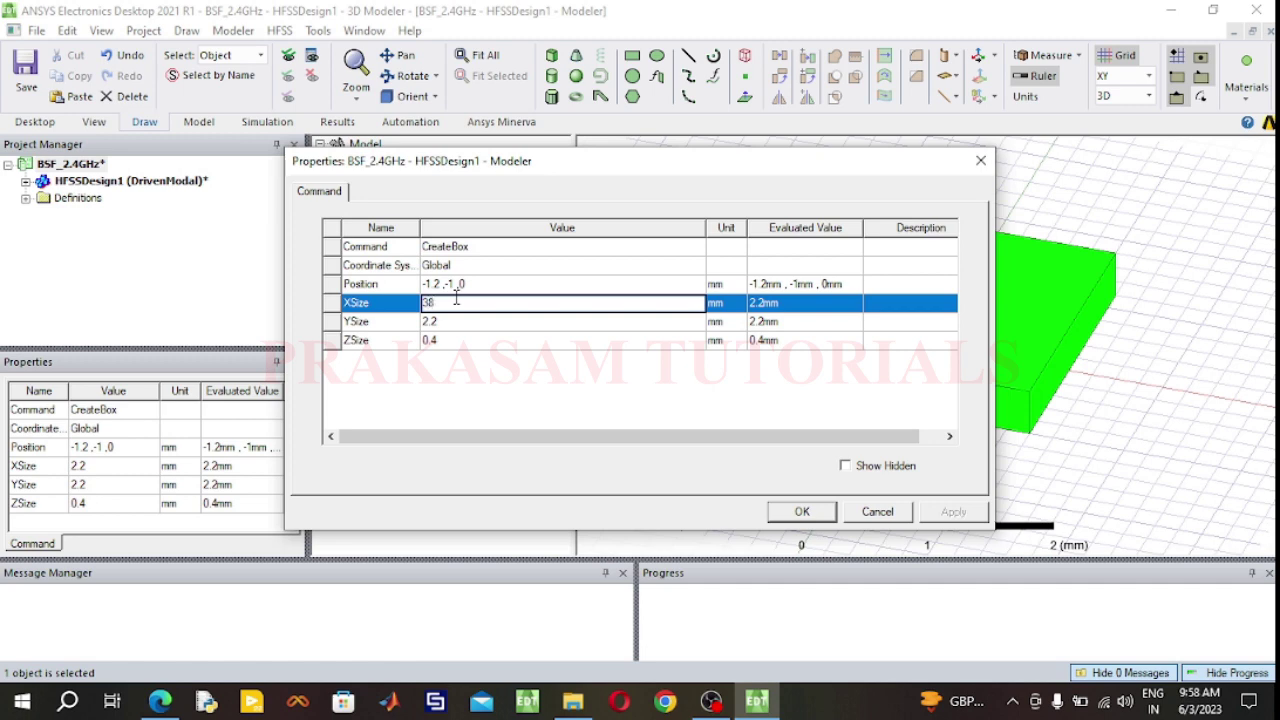
{"action": "left_click", "coordinate": [440, 321]}
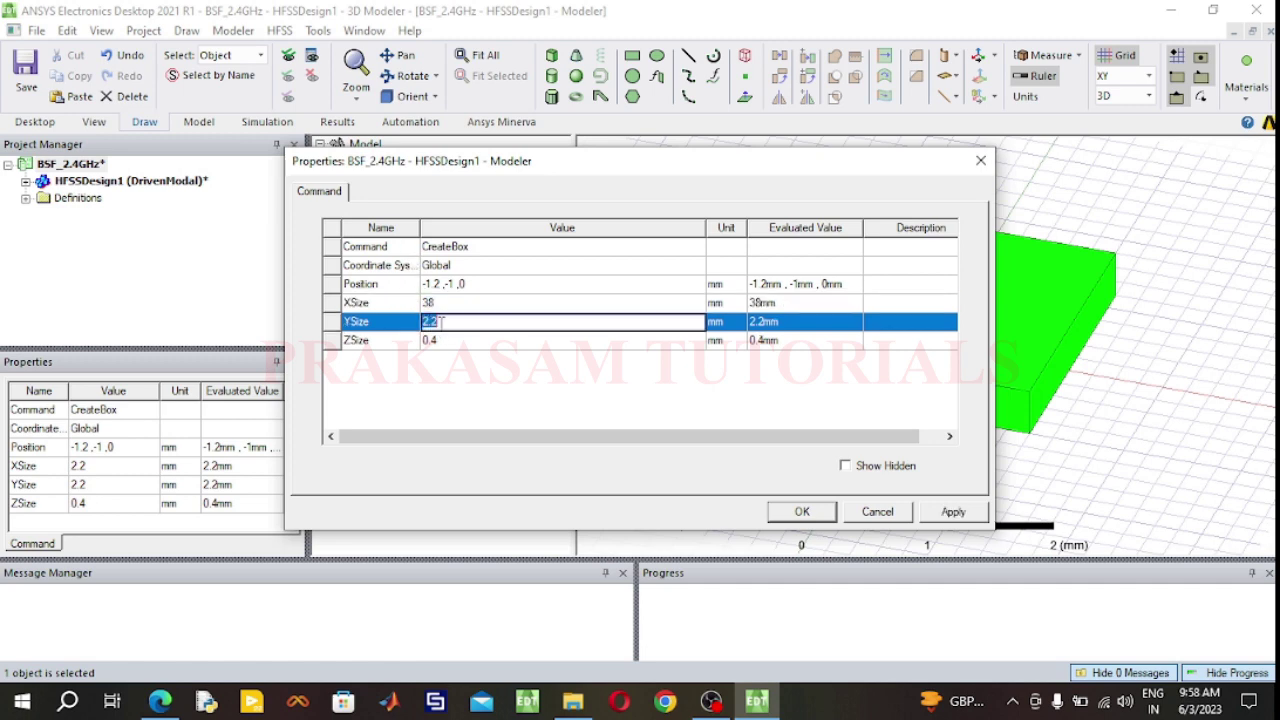
{"action": "type", "text": "20"}
{"action": "left_click", "coordinate": [470, 341]}
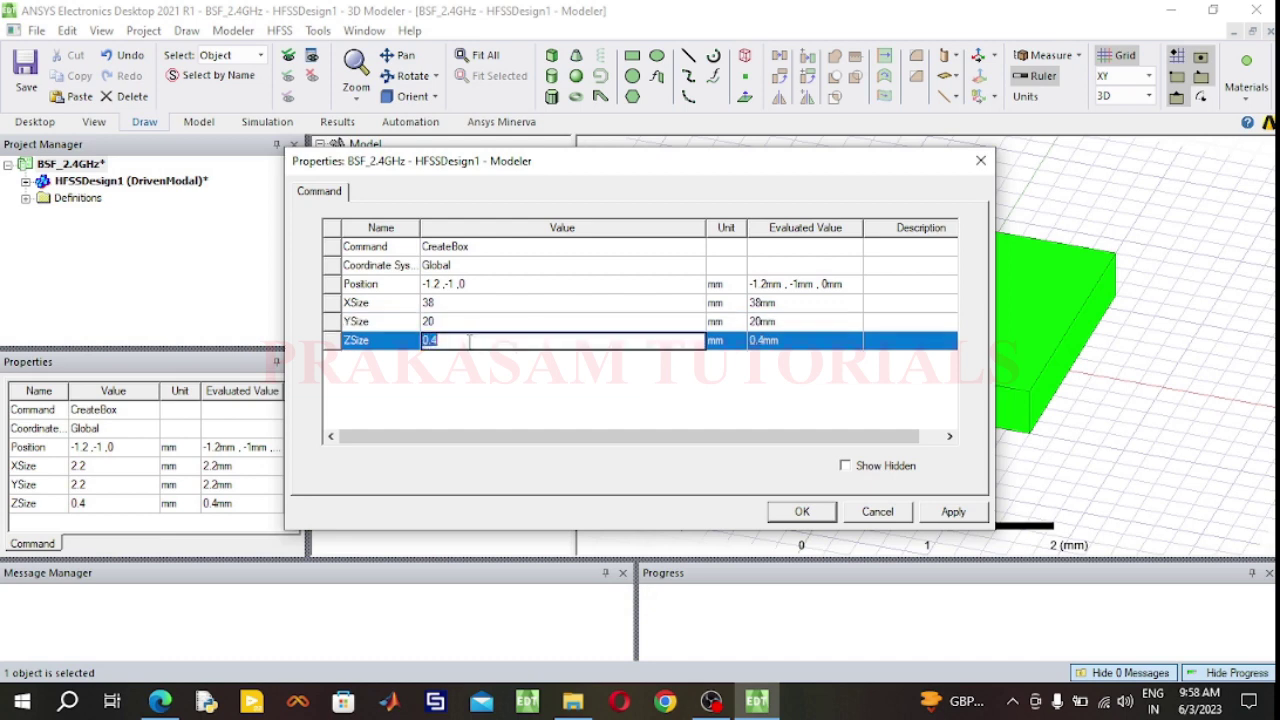
{"action": "key", "text": "BackSpace"}
{"action": "type", "text": "-1.6"}
Set the Substrate box's position to -19, -10, 0 mm, apply its dimensions and fit the model in view.
{"action": "left_click", "coordinate": [478, 287]}
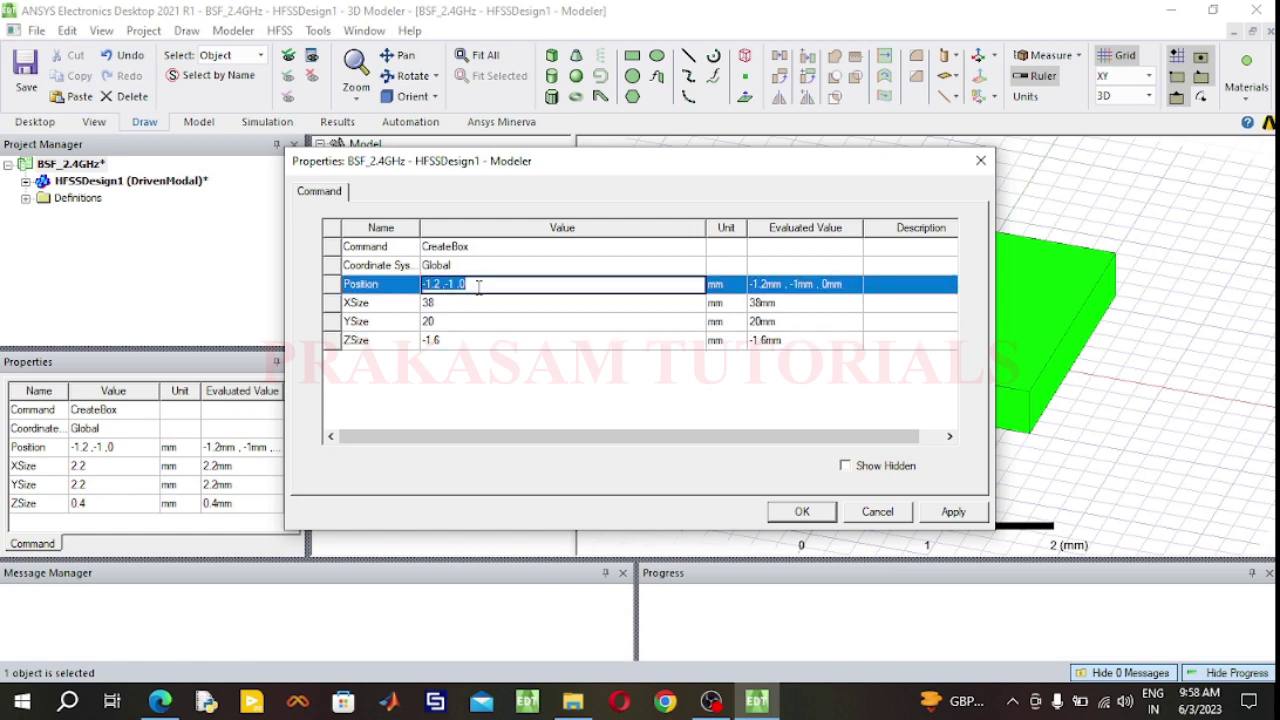
{"action": "key", "text": "BackSpace"}
{"action": "type", "text": "-19"}
{"action": "type", "text": ", -"}
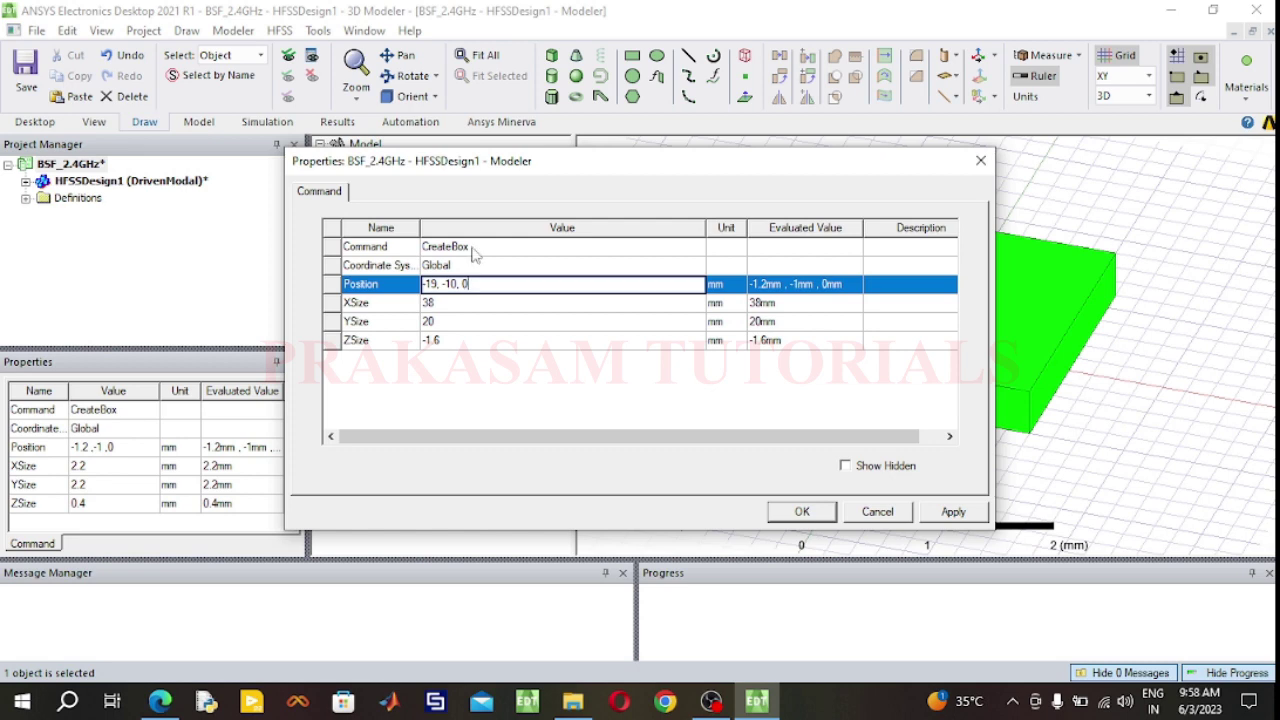
{"action": "left_click", "coordinate": [803, 513]}
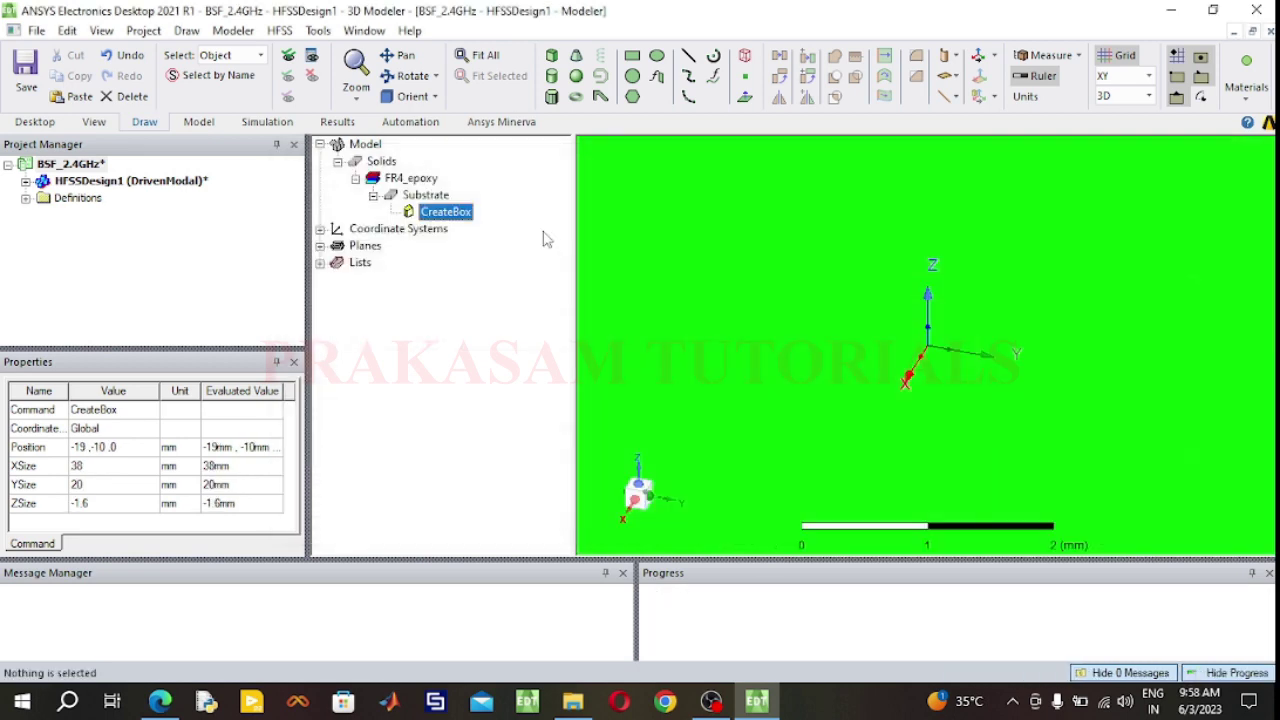
{"action": "left_click", "coordinate": [486, 55]}
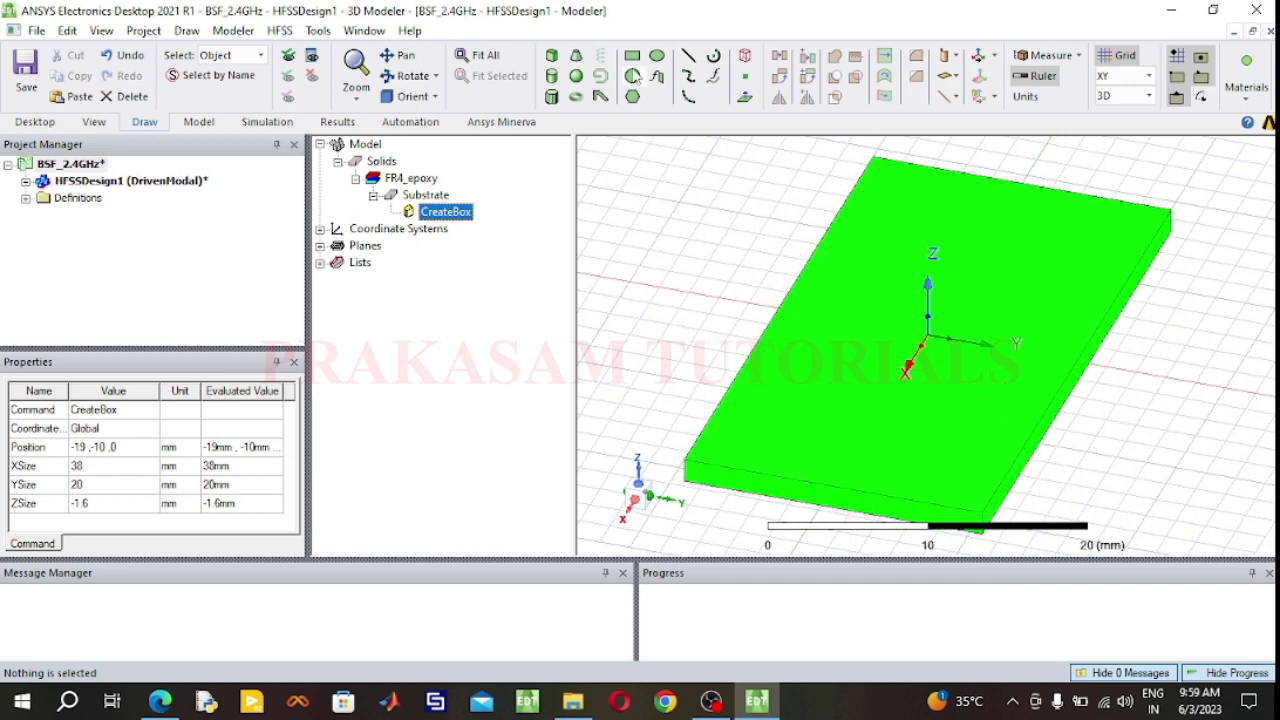
Draw a 38 × 20 mm rectangle over the Substrate's top face, from corner (-19, -10, 0) to corner (19, 10, 0).
{"action": "left_click", "coordinate": [632, 56]}
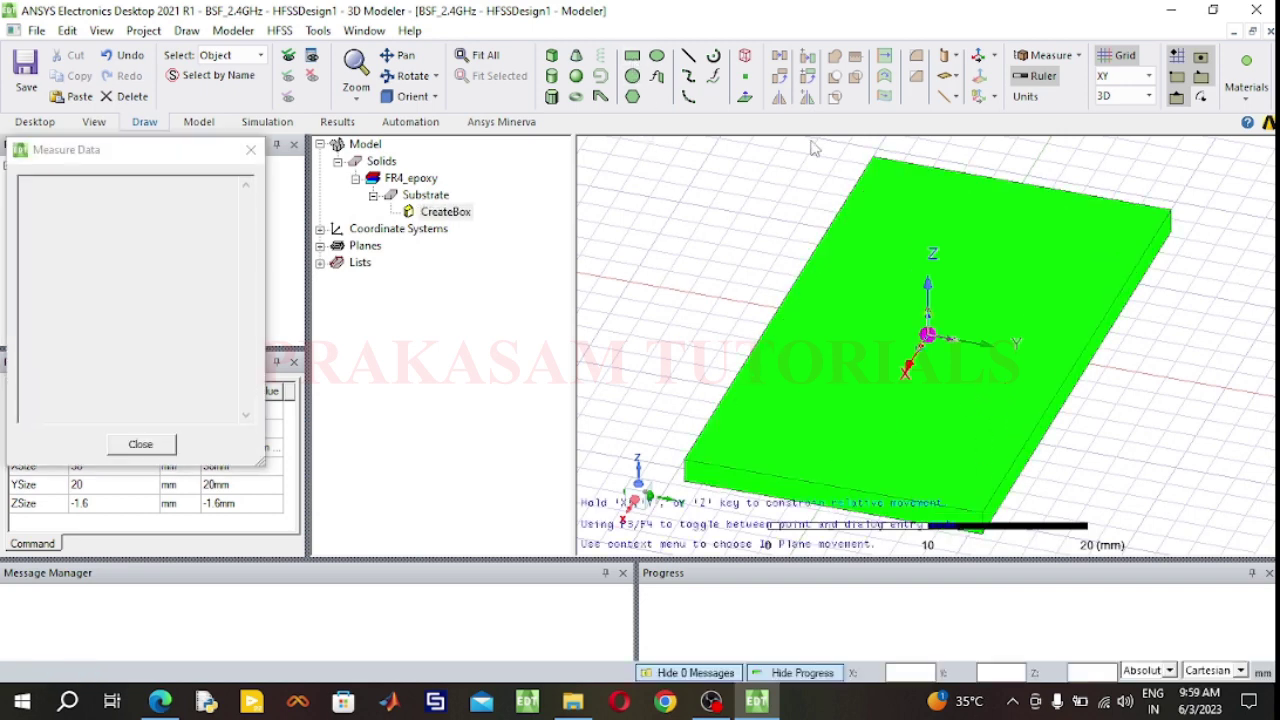
{"action": "left_click", "coordinate": [872, 157]}
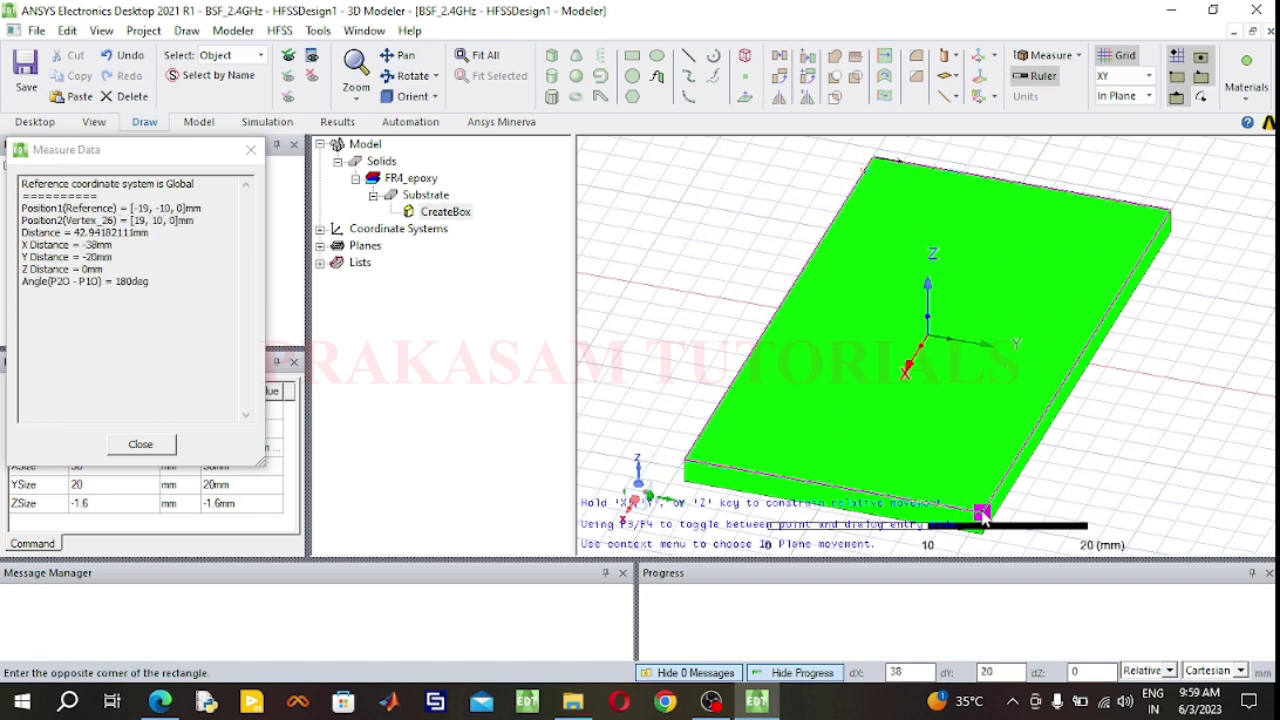
{"action": "left_click", "coordinate": [982, 512]}
{"action": "left_click", "coordinate": [677, 257]}
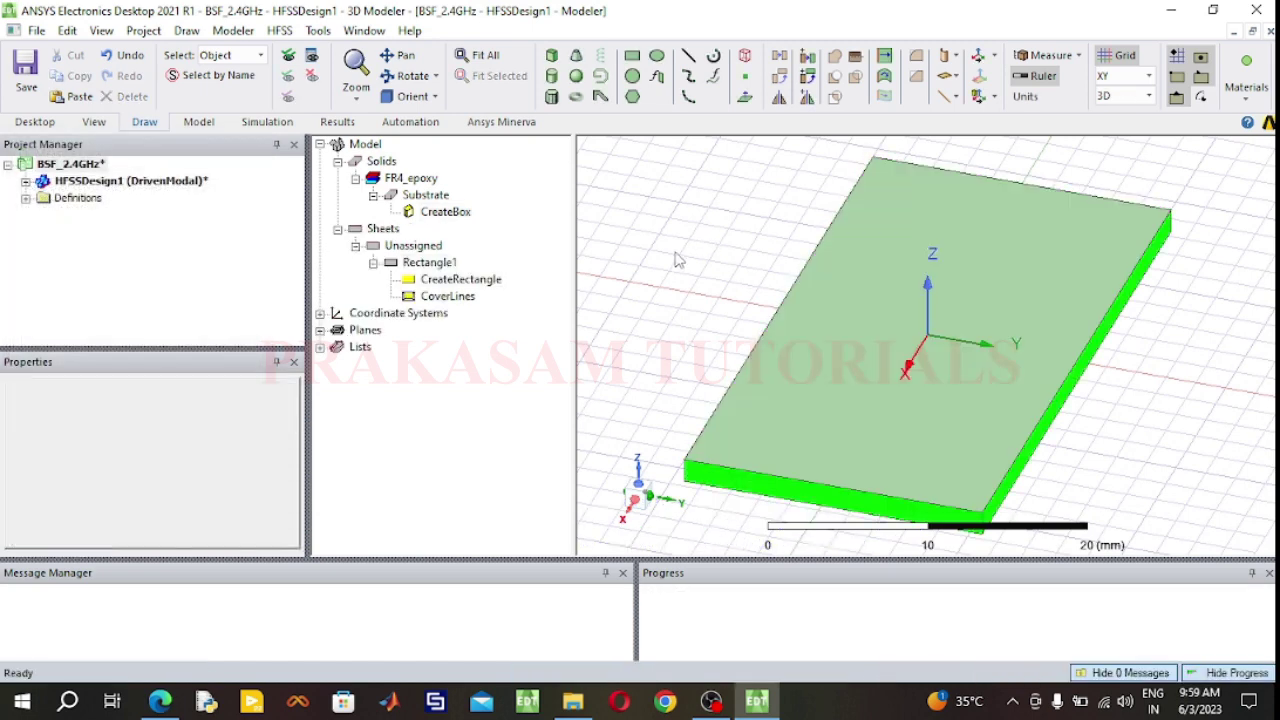
Check the position and size in the new rectangle's creation properties without changing them.
{"action": "left_click", "coordinate": [474, 284]}
{"action": "double_click", "coordinate": [475, 289]}
{"action": "left_click", "coordinate": [465, 254]}
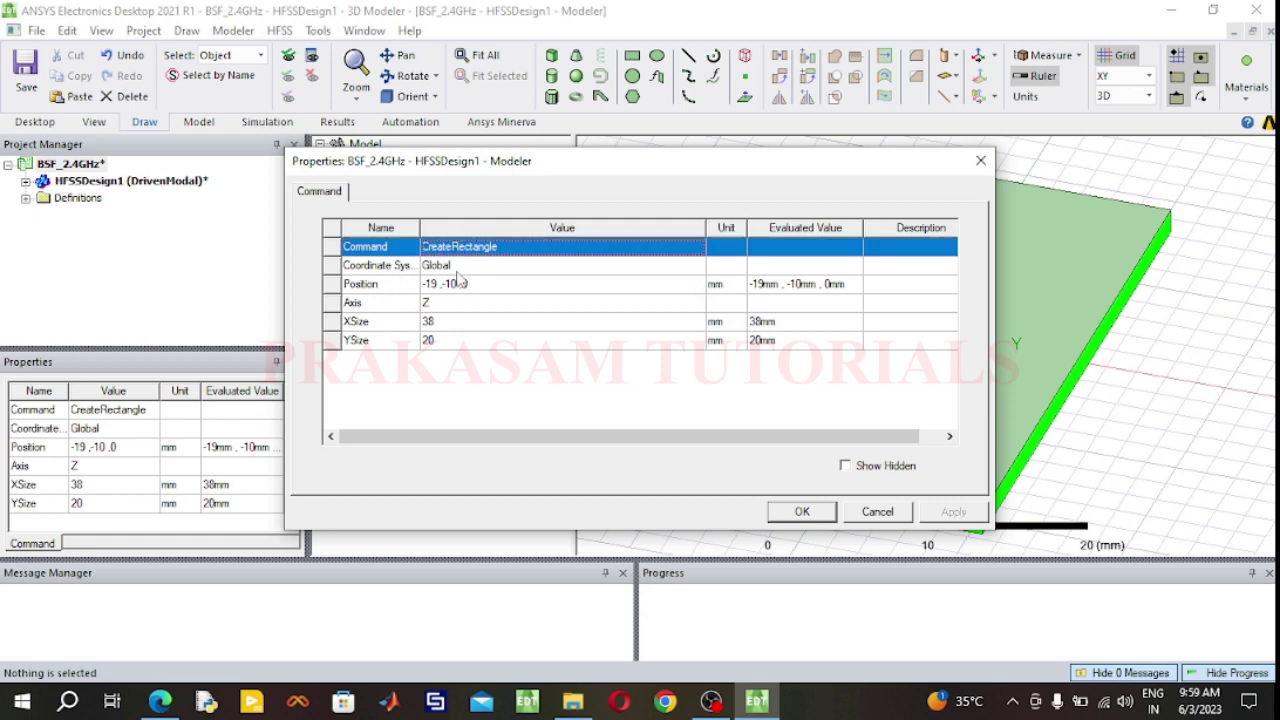
{"action": "left_click", "coordinate": [866, 515]}
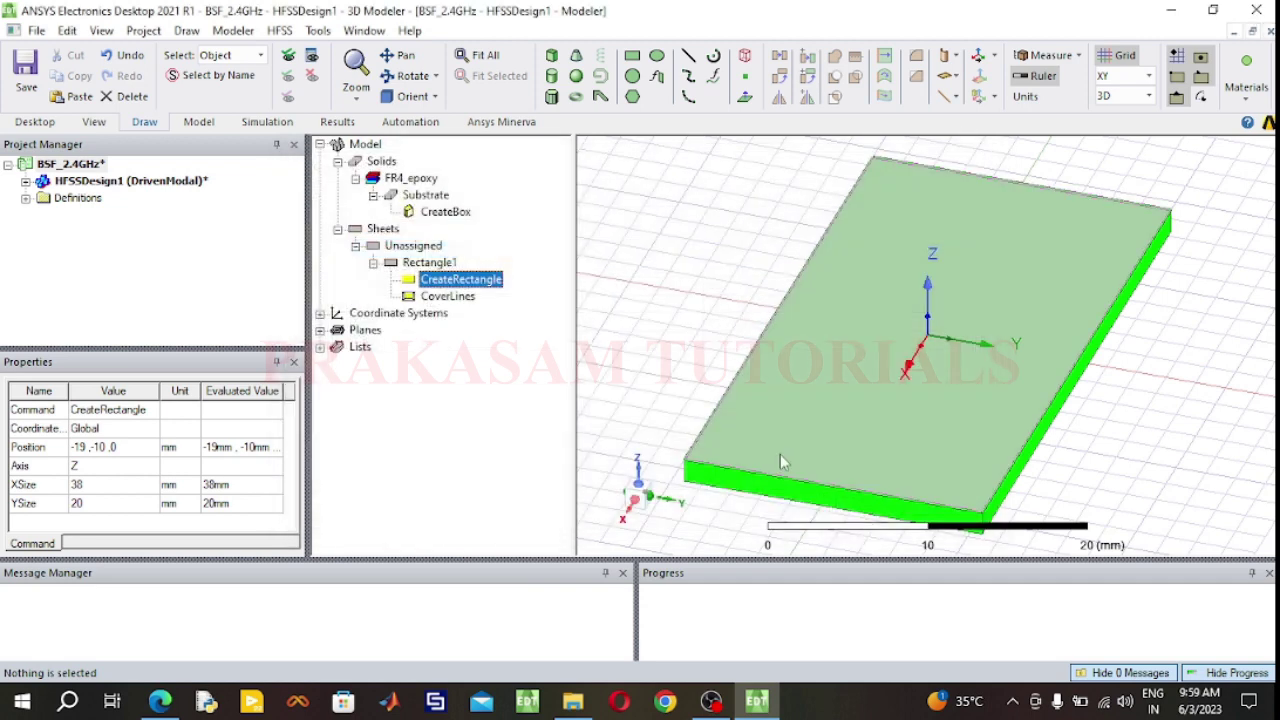
Rename the rectangle sheet as GND.
{"action": "left_click", "coordinate": [438, 263]}
{"action": "double_click", "coordinate": [440, 265]}
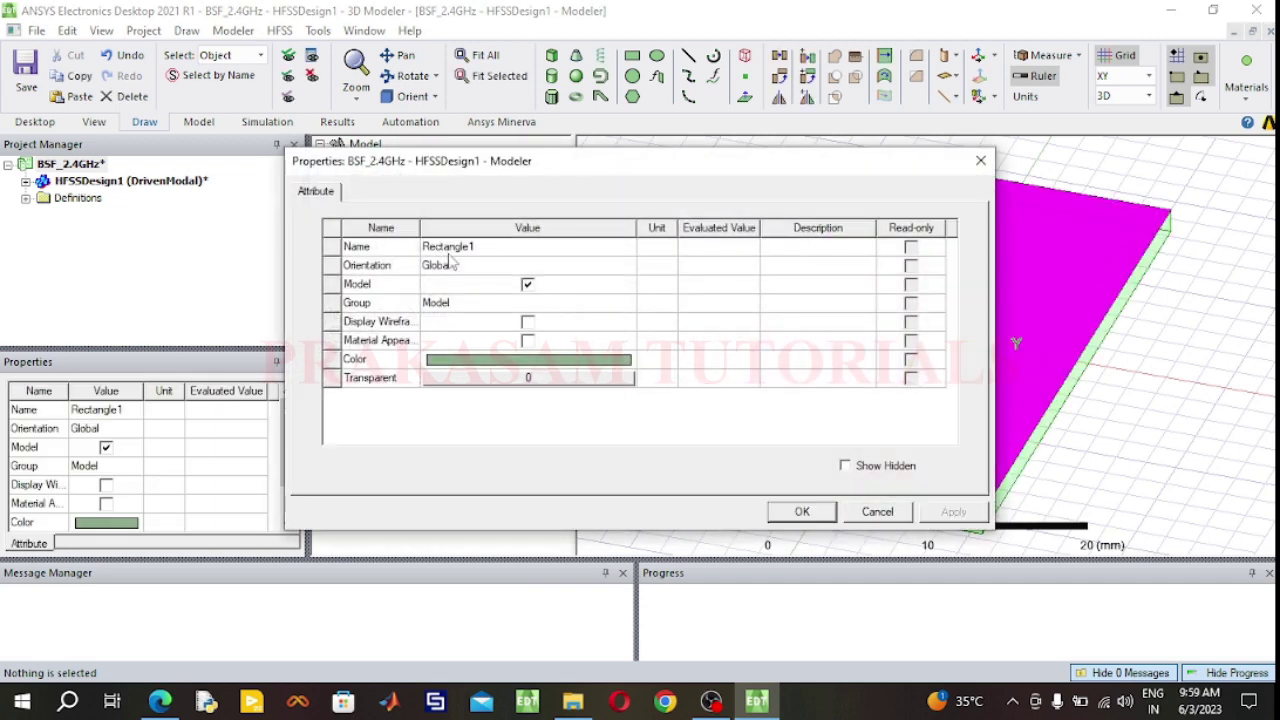
{"action": "left_click", "coordinate": [456, 248]}
{"action": "type", "text": "GNS"}
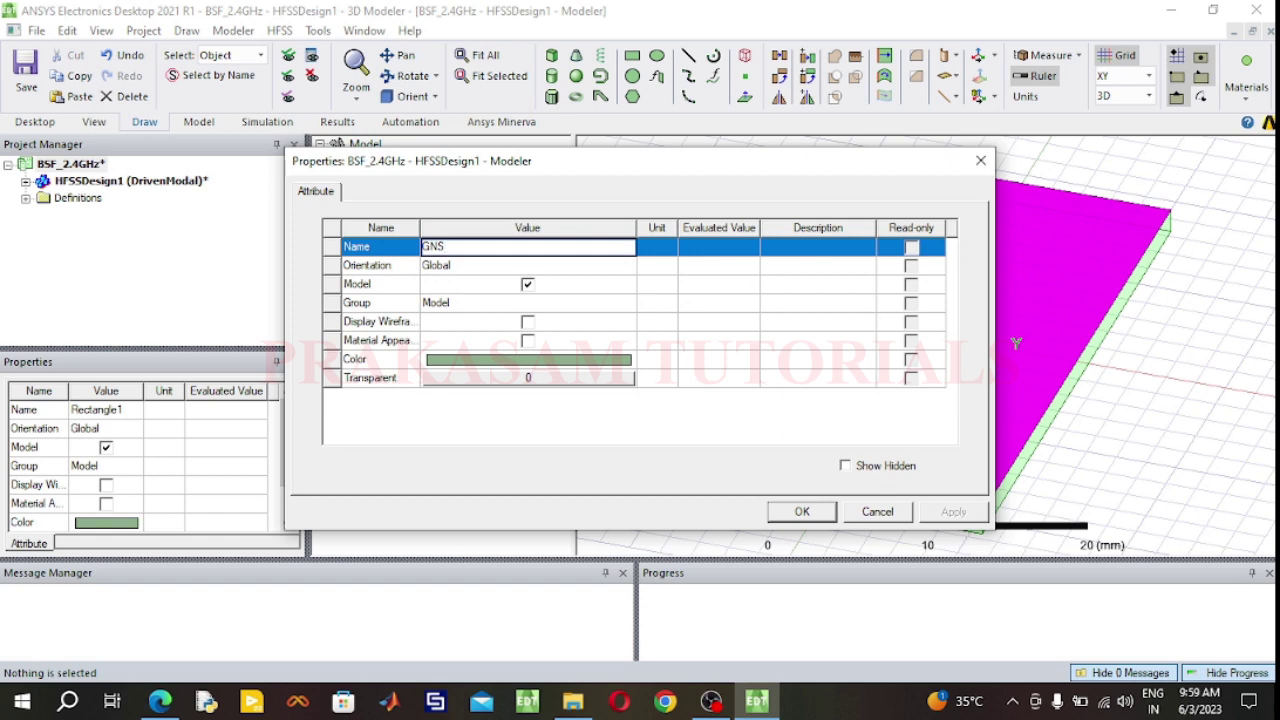
{"action": "key", "text": "BackSpace"}
{"action": "type", "text": "D"}
Set the GND sheet's color to light yellow and apply the attribute changes.
{"action": "left_click", "coordinate": [515, 361]}
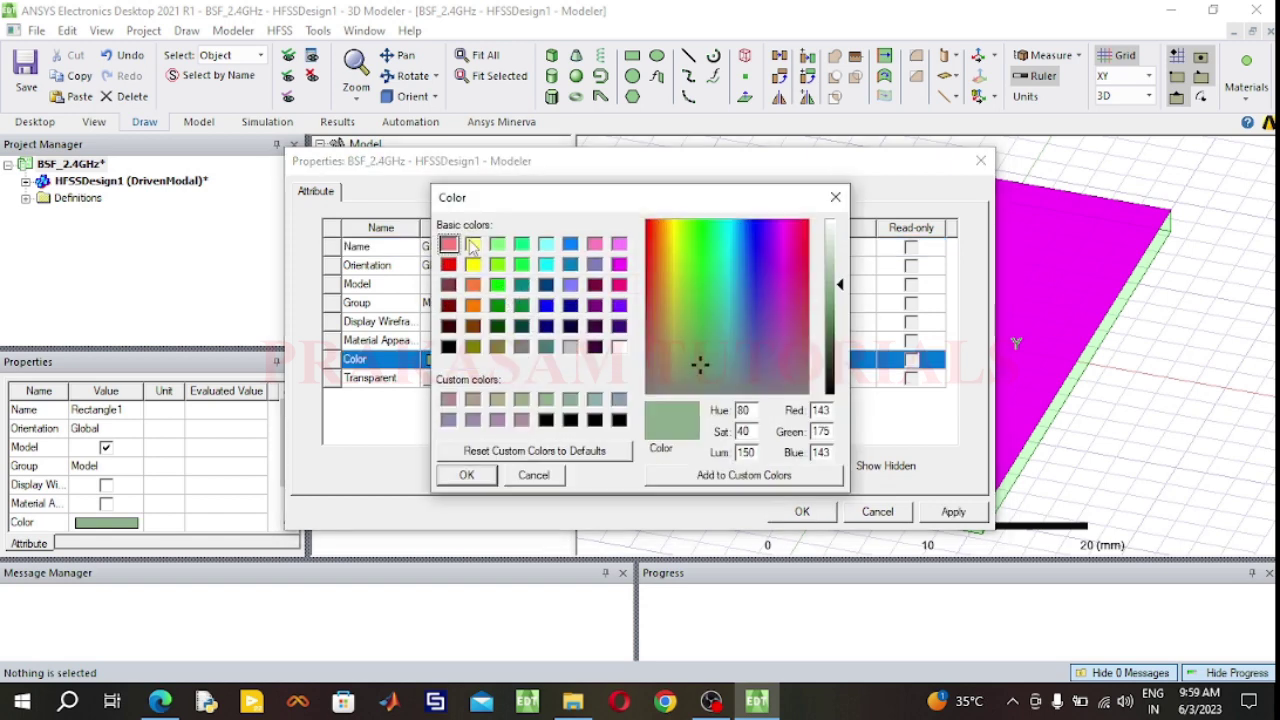
{"action": "left_click", "coordinate": [473, 246]}
{"action": "left_click", "coordinate": [466, 474]}
{"action": "left_click", "coordinate": [802, 511]}
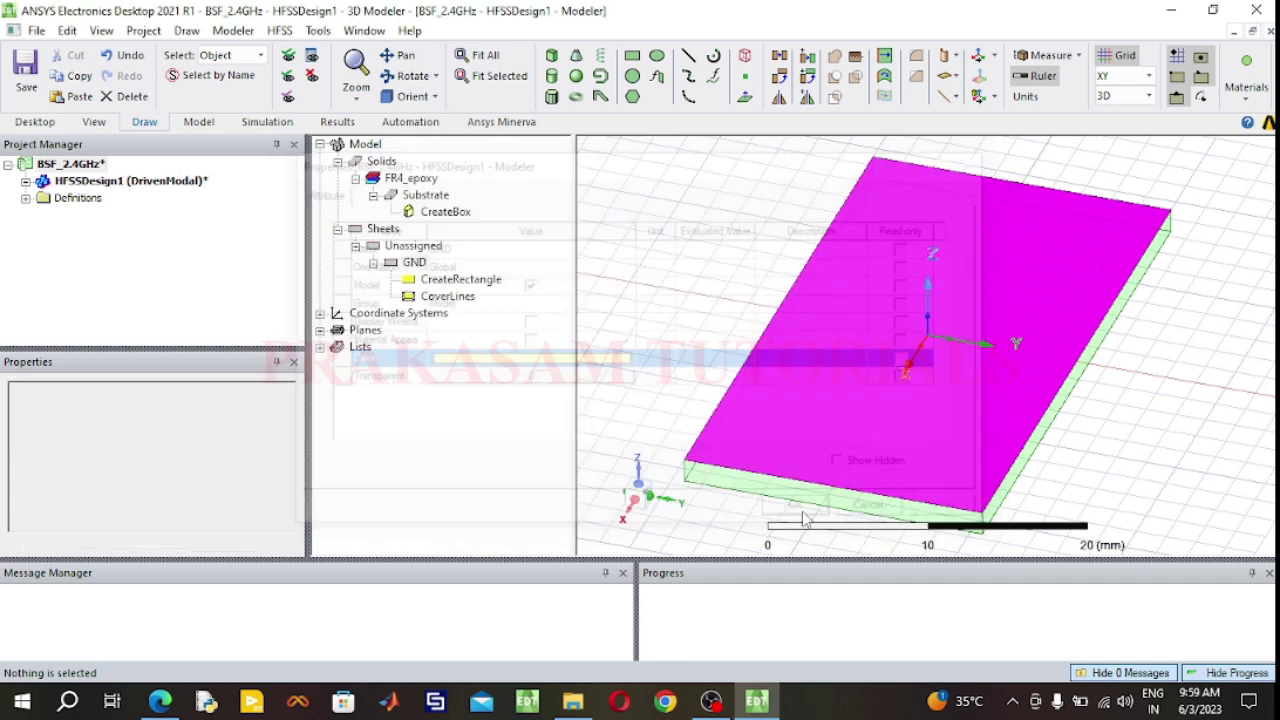
{"action": "left_click", "coordinate": [689, 321]}
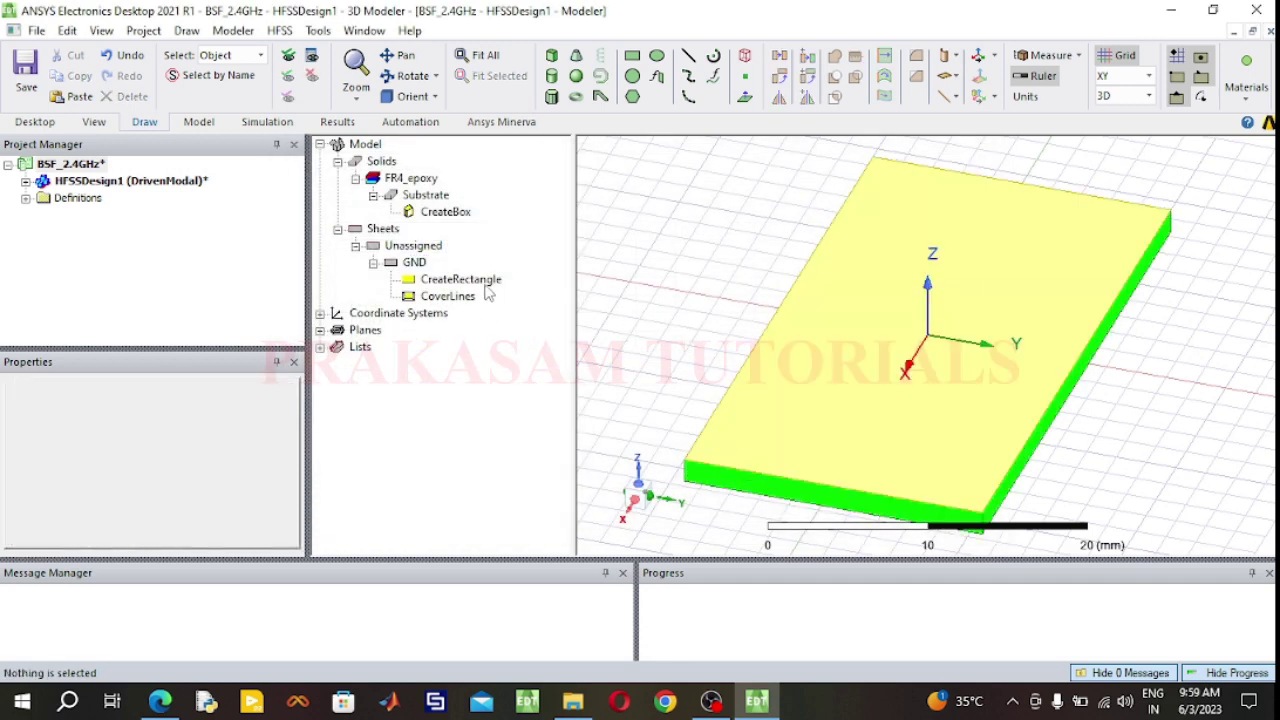
Move the GND rectangle to the Substrate's underside by setting its position to -19, -10, -1.6 mm.
{"action": "double_click", "coordinate": [490, 280]}
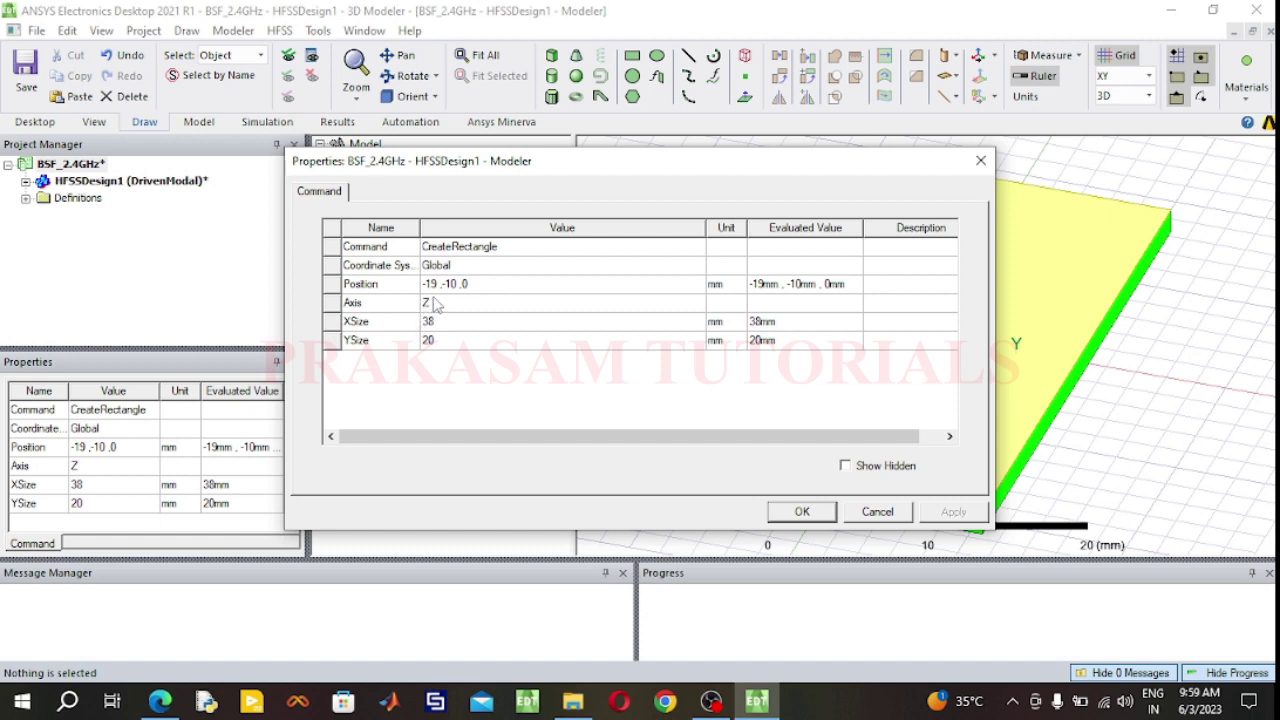
{"action": "left_click", "coordinate": [486, 287]}
{"action": "left_click", "coordinate": [486, 287]}
{"action": "key", "text": "BackSpace"}
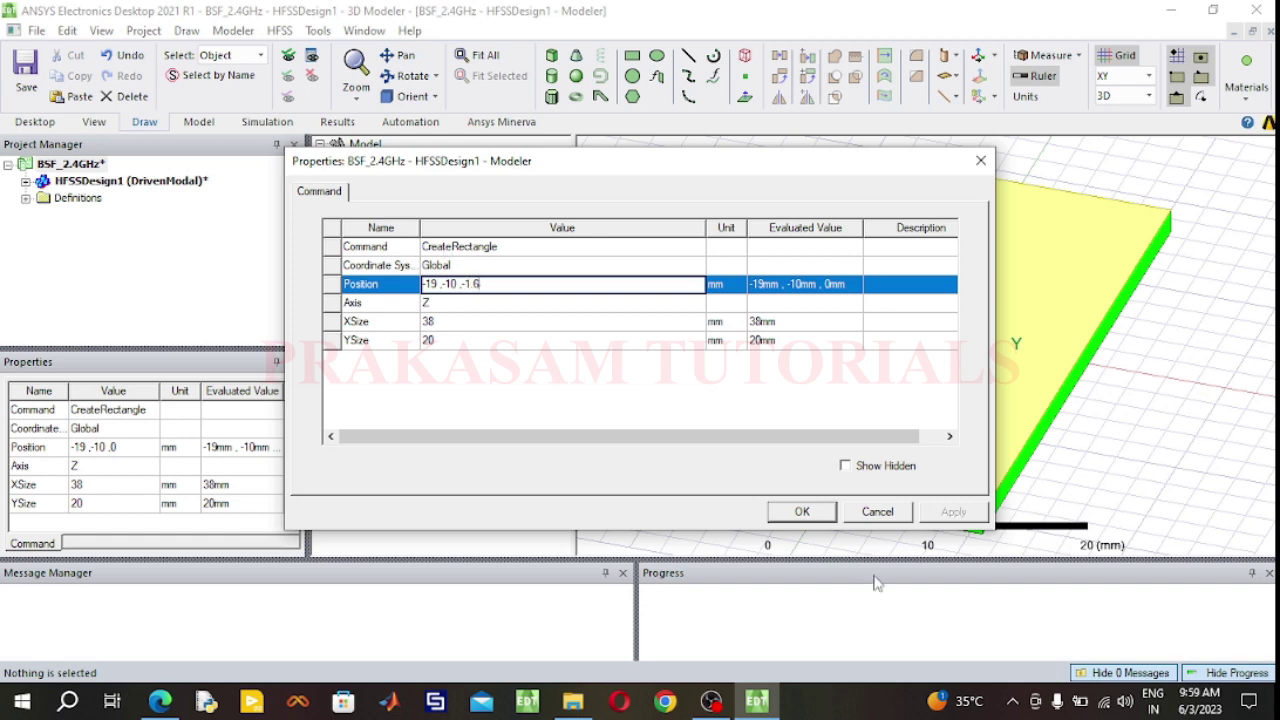
{"action": "left_click", "coordinate": [815, 508]}
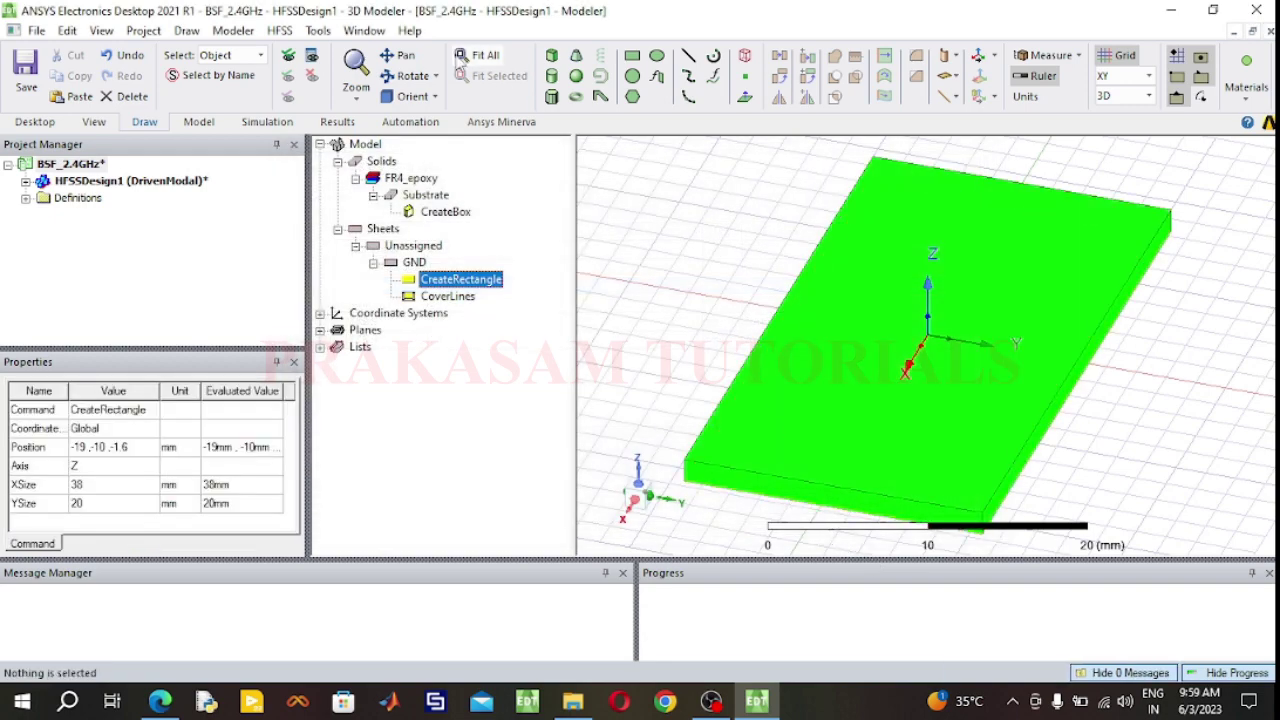
Draw a rectangle about 13 mm by 2 mm on the Substrate's top face, extending inward from the edge midpoint at 19, 0, 0 mm.
{"action": "left_click", "coordinate": [412, 75]}
{"action": "left_click_drag", "start_coordinate": [809, 263], "coordinate": [805, 310]}
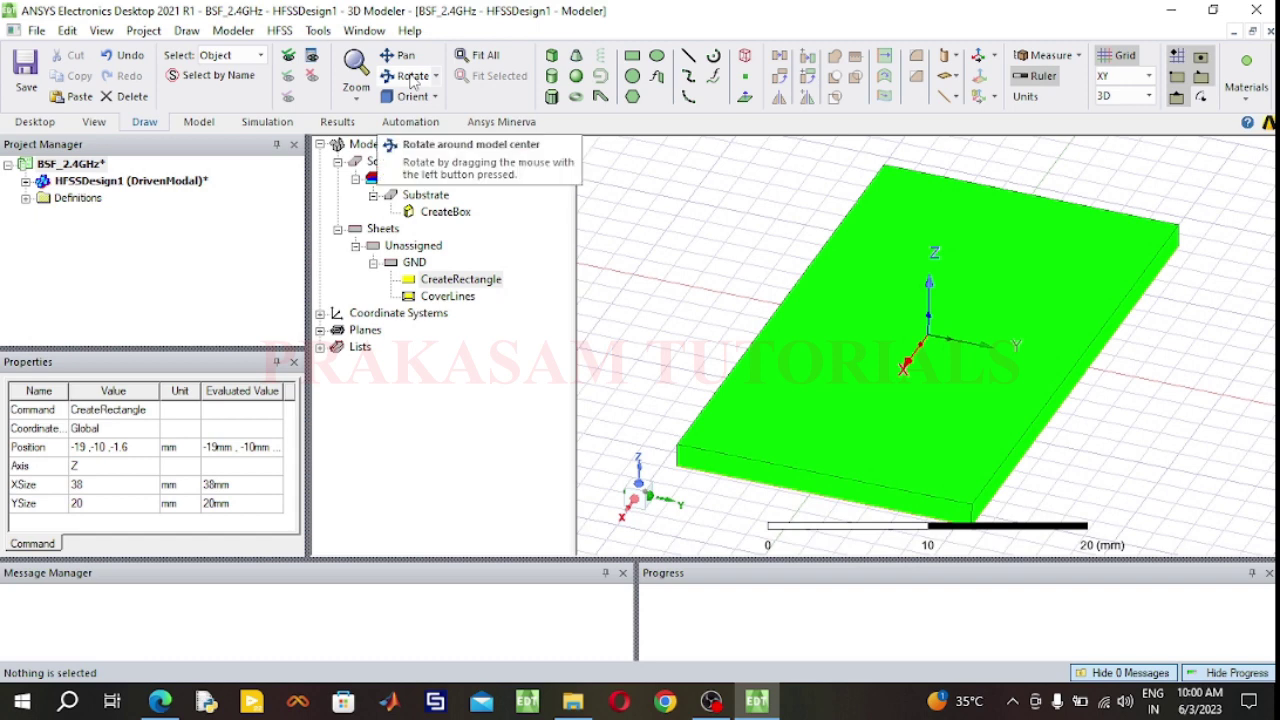
{"action": "left_click", "coordinate": [632, 57]}
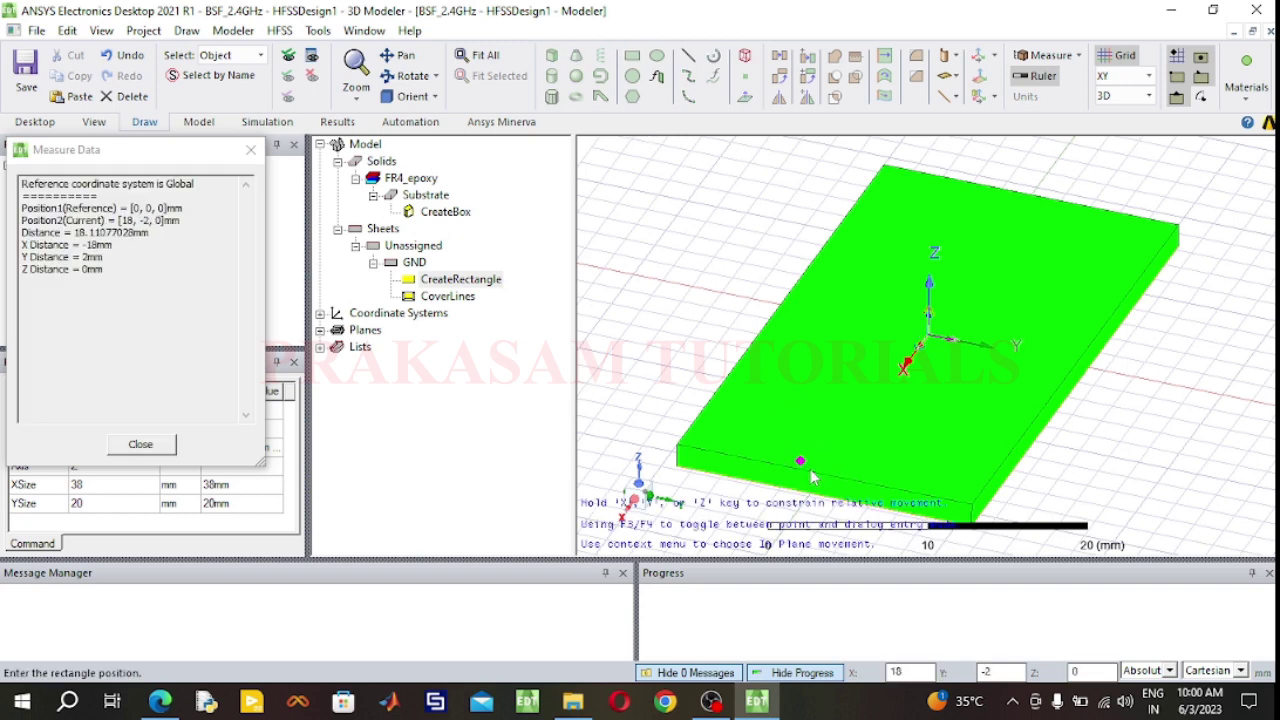
{"action": "left_click", "coordinate": [824, 477]}
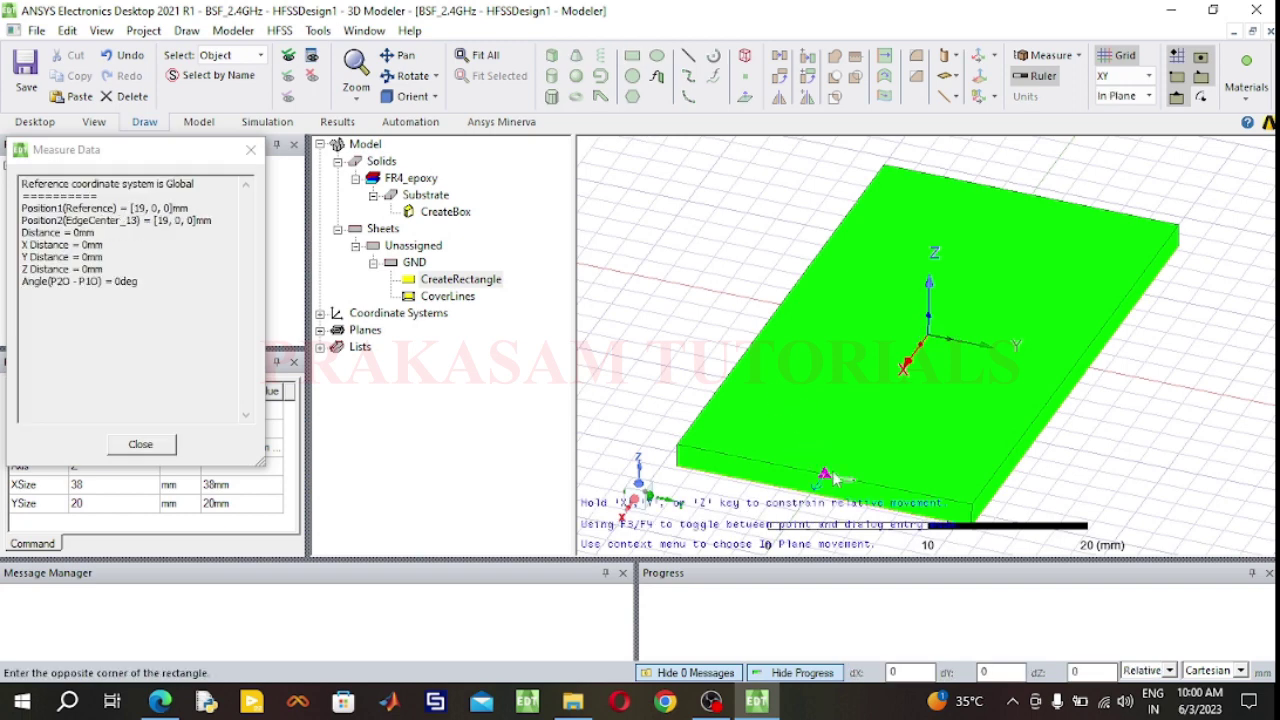
{"action": "left_click", "coordinate": [921, 393]}
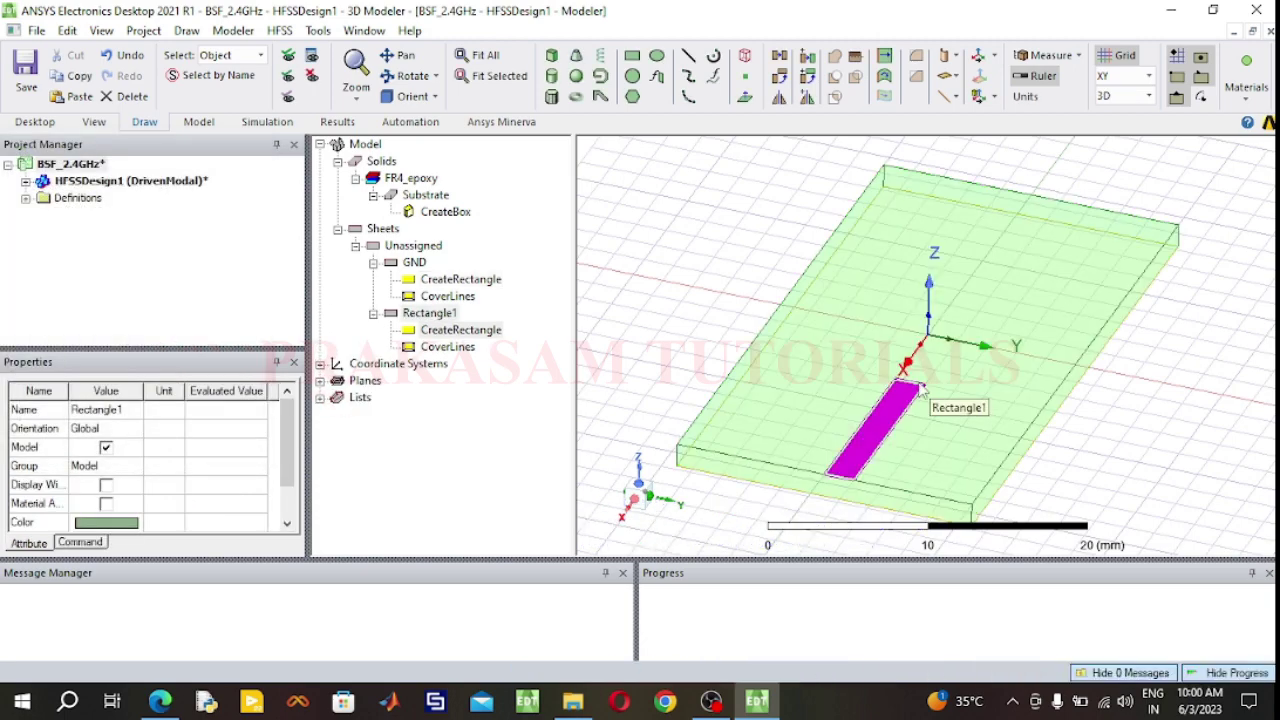
{"action": "left_click", "coordinate": [612, 326]}
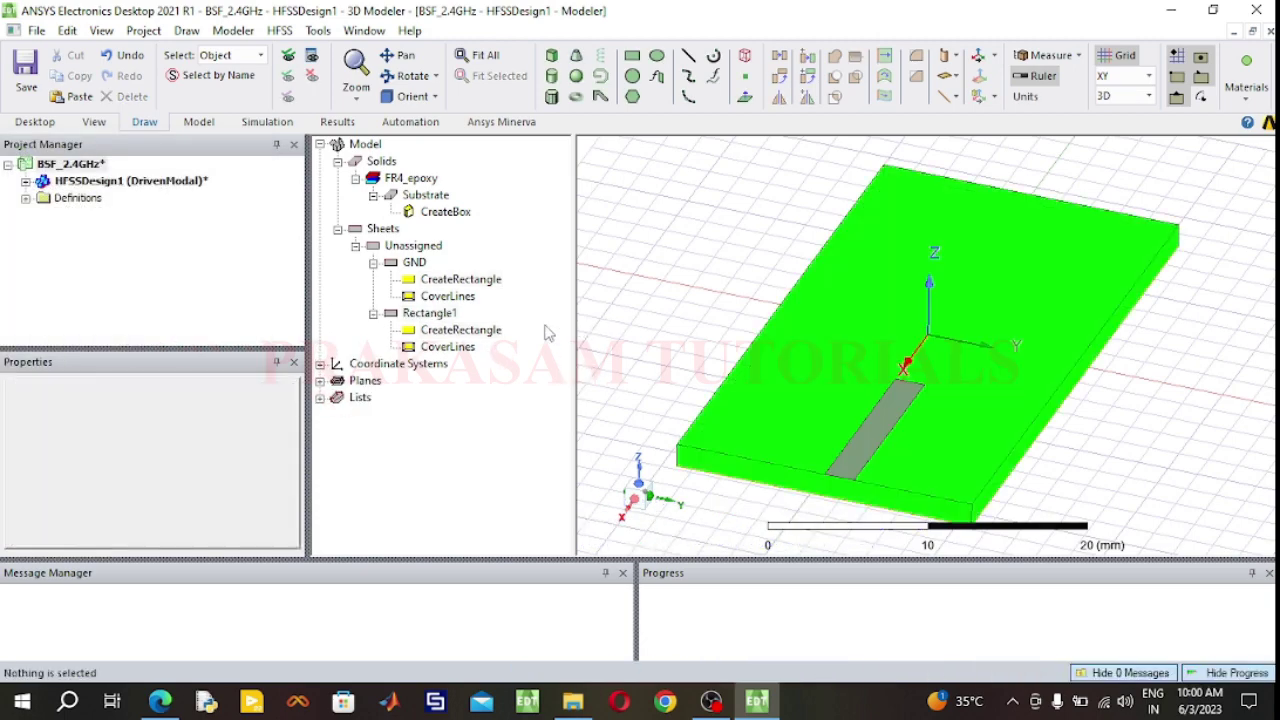
Rename the new strip rectangle as MSTL1.
{"action": "left_click", "coordinate": [430, 313]}
{"action": "double_click", "coordinate": [430, 313]}
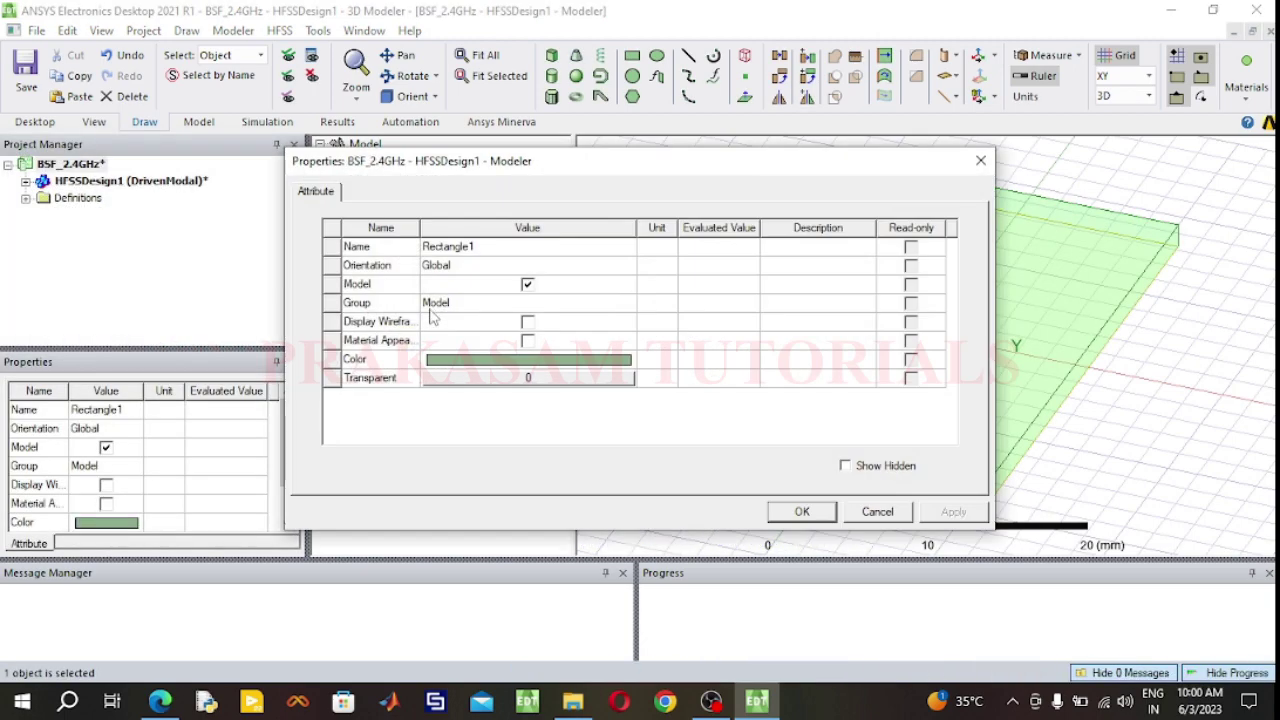
{"action": "left_click", "coordinate": [496, 250]}
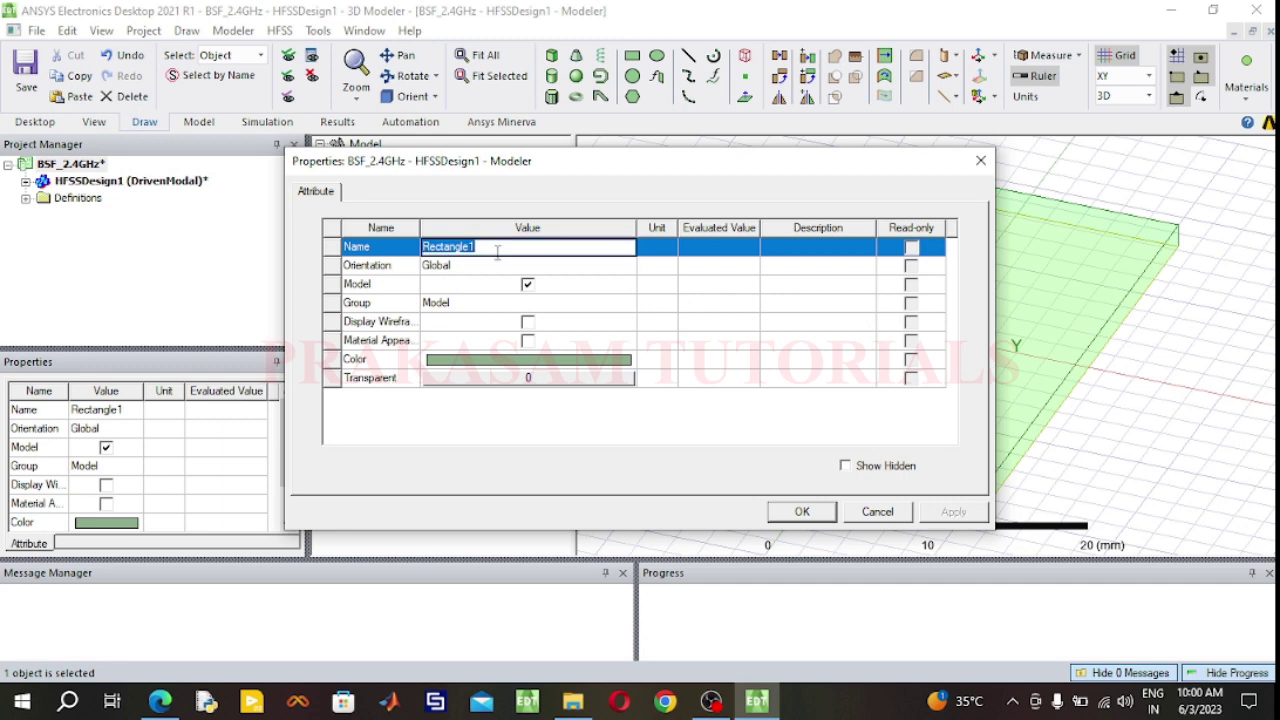
{"action": "type", "text": "T"}
{"action": "key", "text": "BackSpace"}
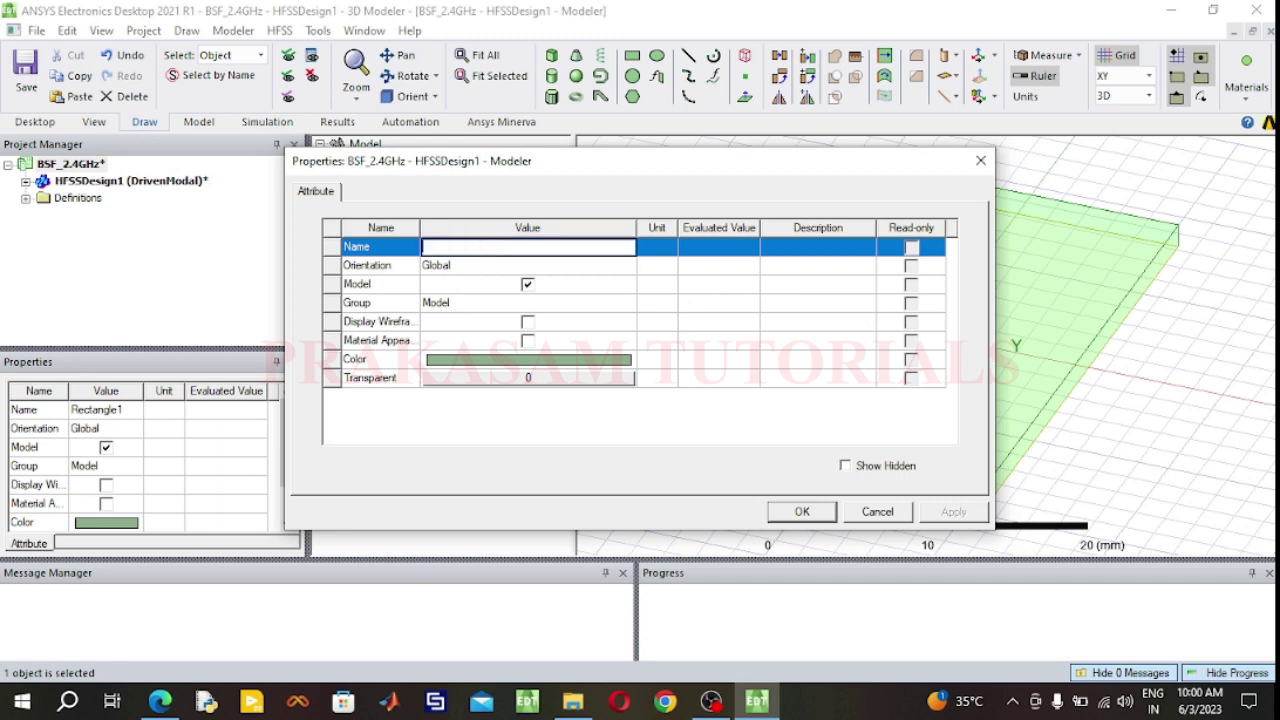
{"action": "type", "text": "MSTL1"}
Set the MSTL1 sheet's color to bright blue and apply the attribute changes.
{"action": "left_click", "coordinate": [550, 360]}
{"action": "left_click", "coordinate": [550, 360]}
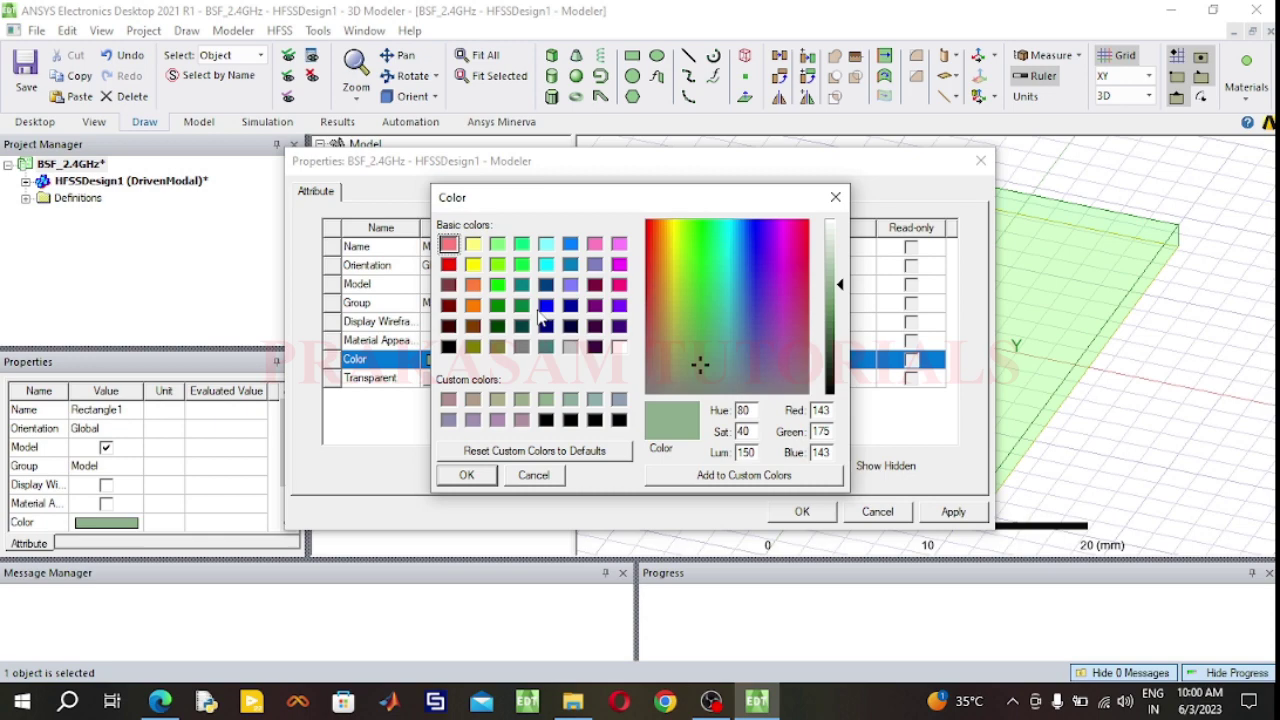
{"action": "left_click", "coordinate": [570, 244]}
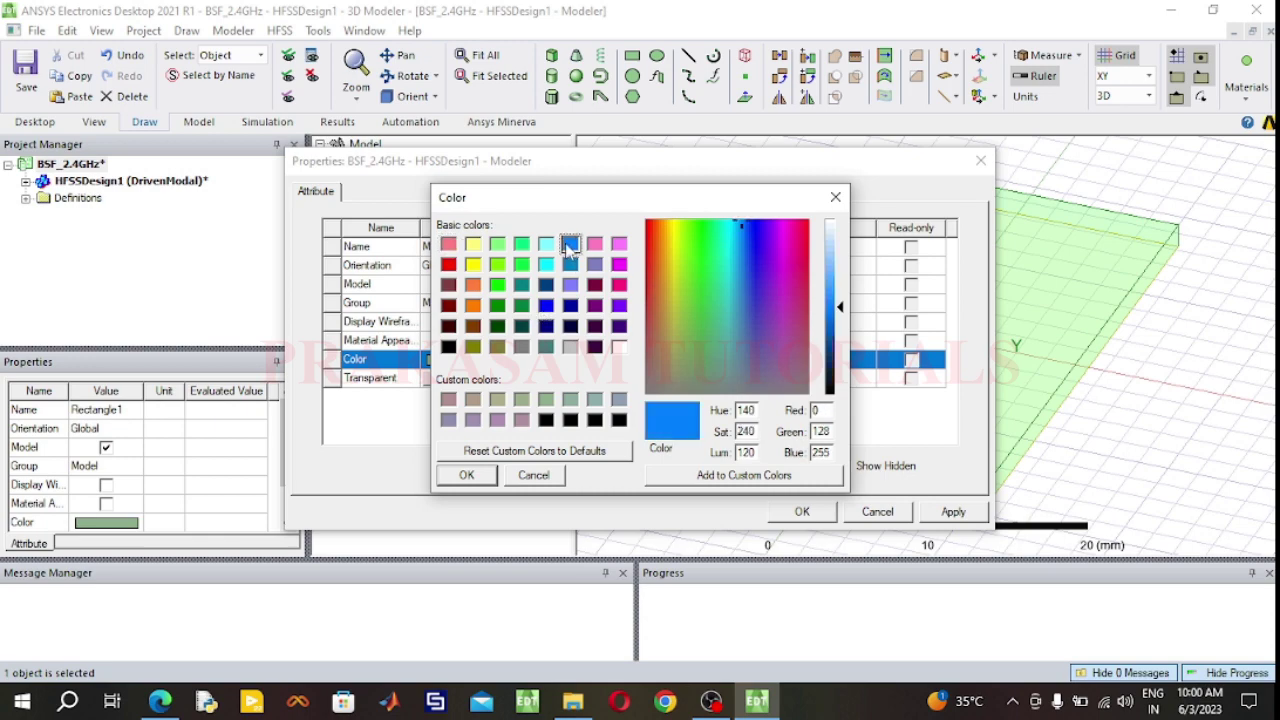
{"action": "left_click", "coordinate": [467, 476]}
{"action": "left_click", "coordinate": [800, 511]}
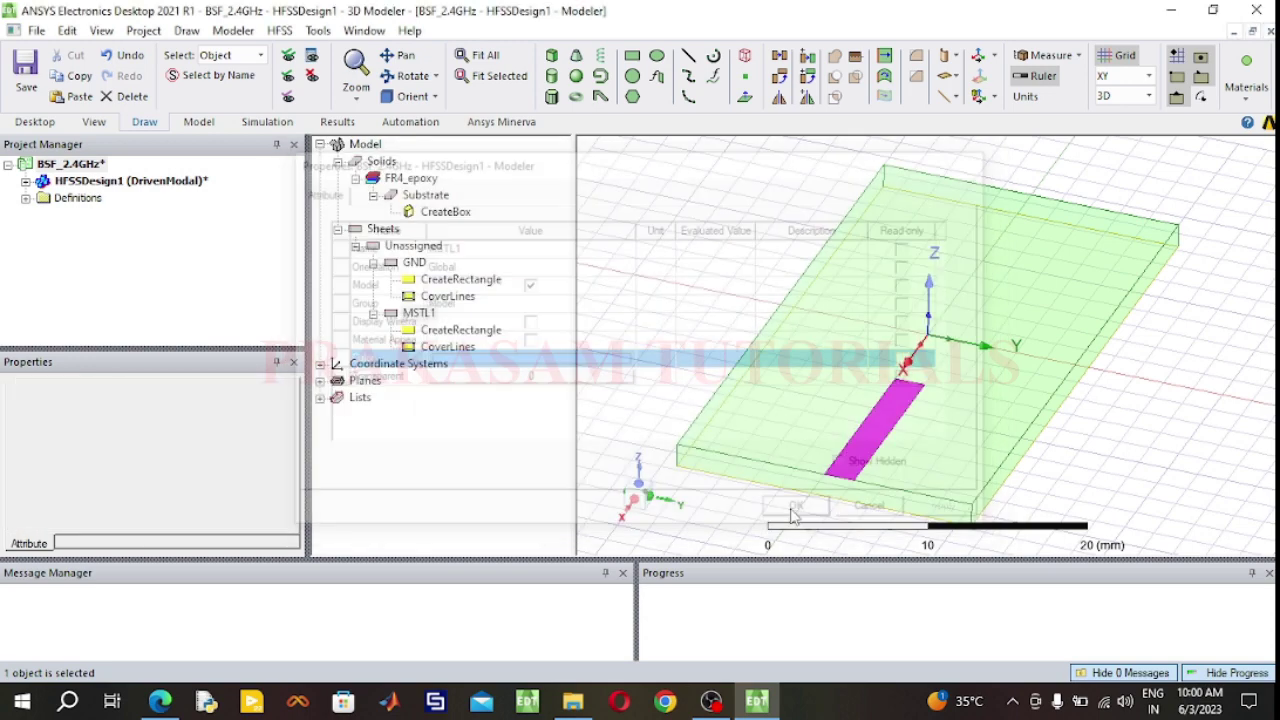
Set the MSTL1 rectangle's X size to -15 mm and its Y size to 3.06 mm.
{"action": "double_click", "coordinate": [463, 332]}
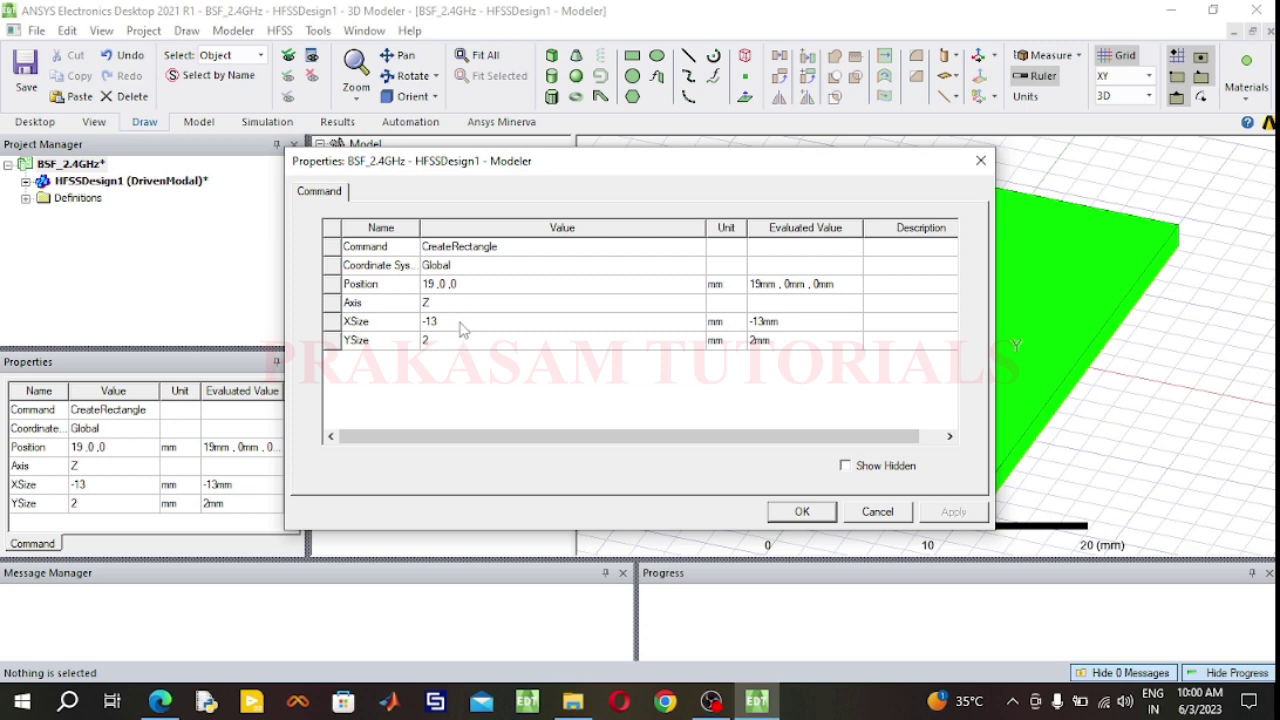
{"action": "left_click", "coordinate": [461, 325]}
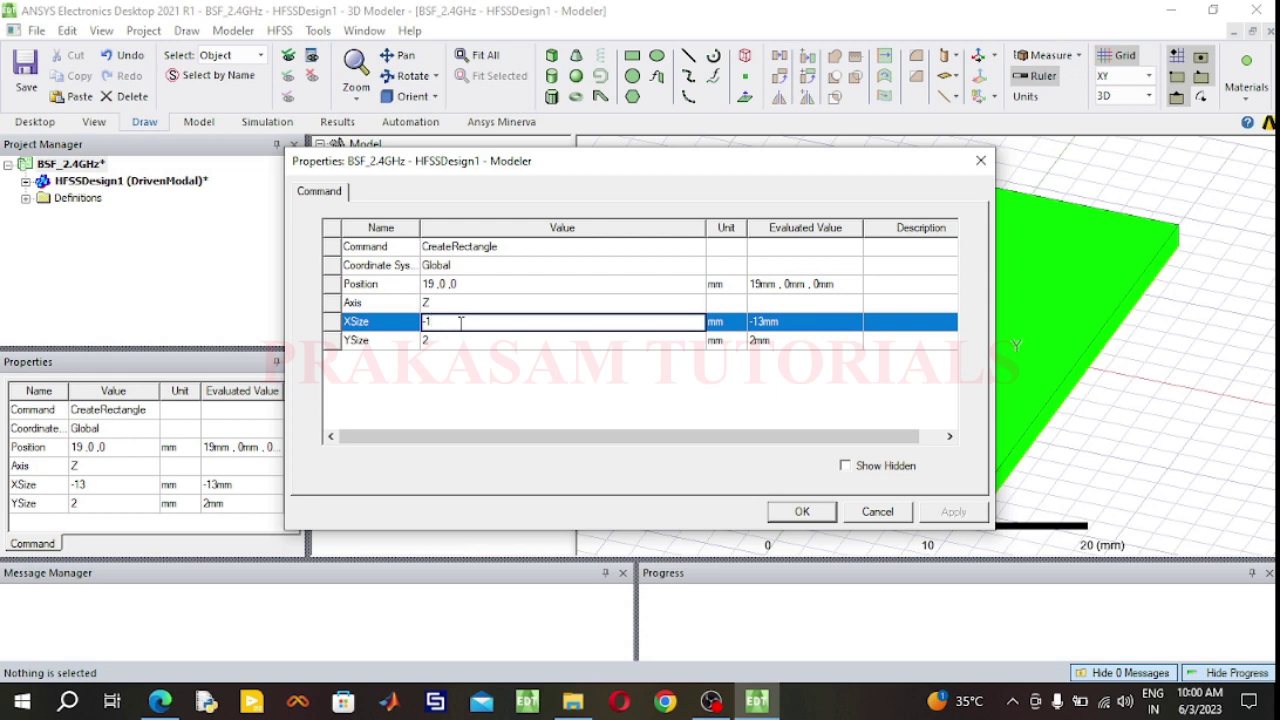
{"action": "type", "text": "5"}
{"action": "left_click", "coordinate": [459, 341]}
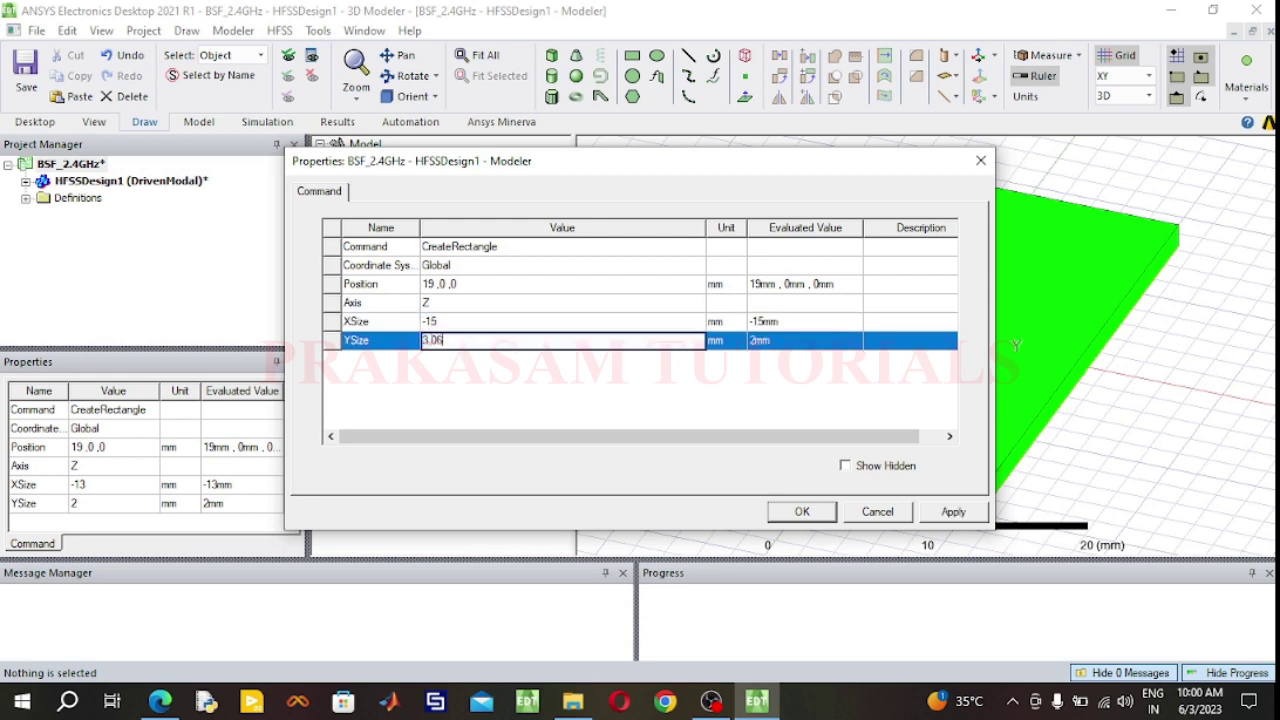
Center the MSTL1 strip across the Substrate's width by setting its position to 19, -3.06/2, 0 mm.
{"action": "left_click", "coordinate": [476, 286]}
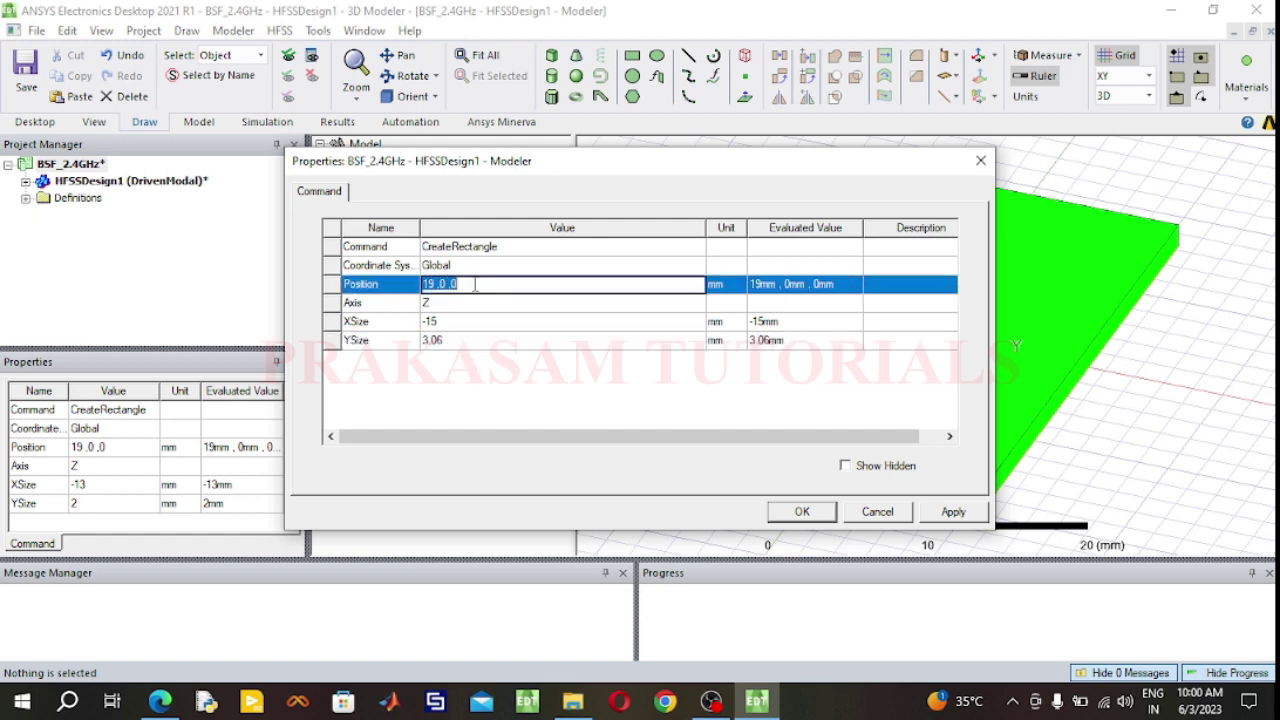
{"action": "left_click", "coordinate": [476, 286]}
{"action": "type", "text": ".06/2"}
{"action": "left_click", "coordinate": [802, 511]}
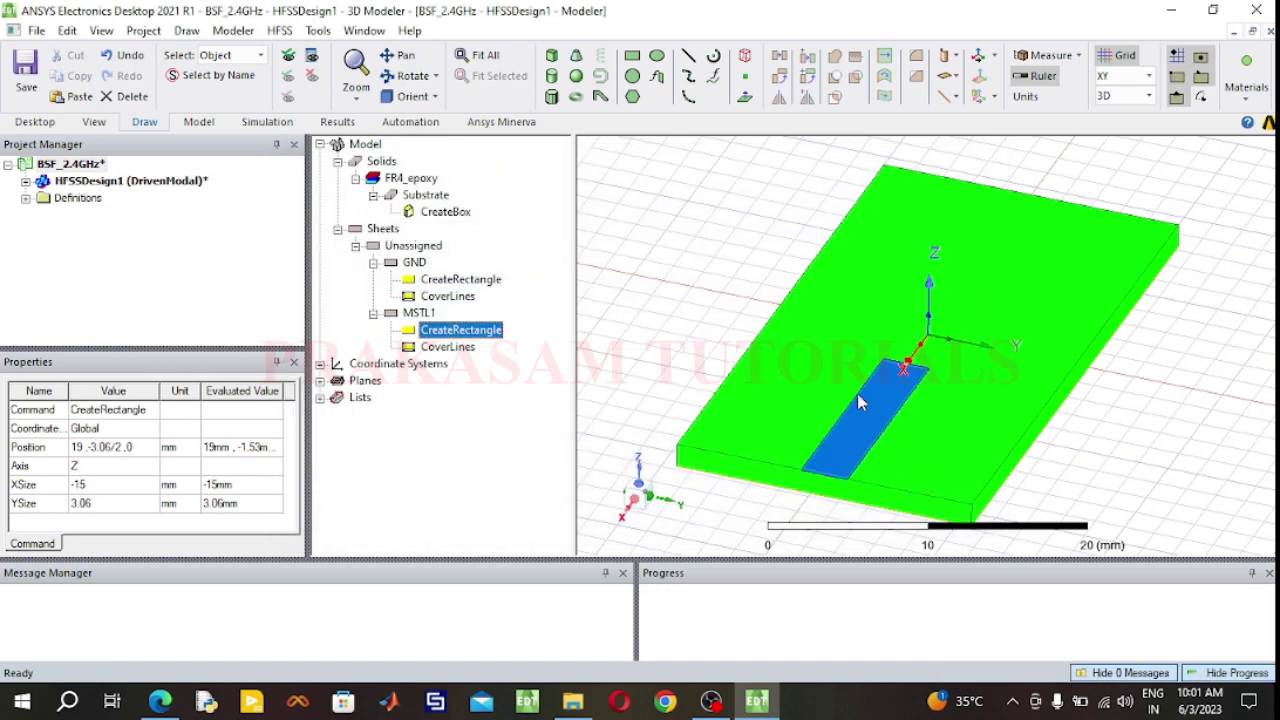
{"action": "left_click", "coordinate": [666, 305]}
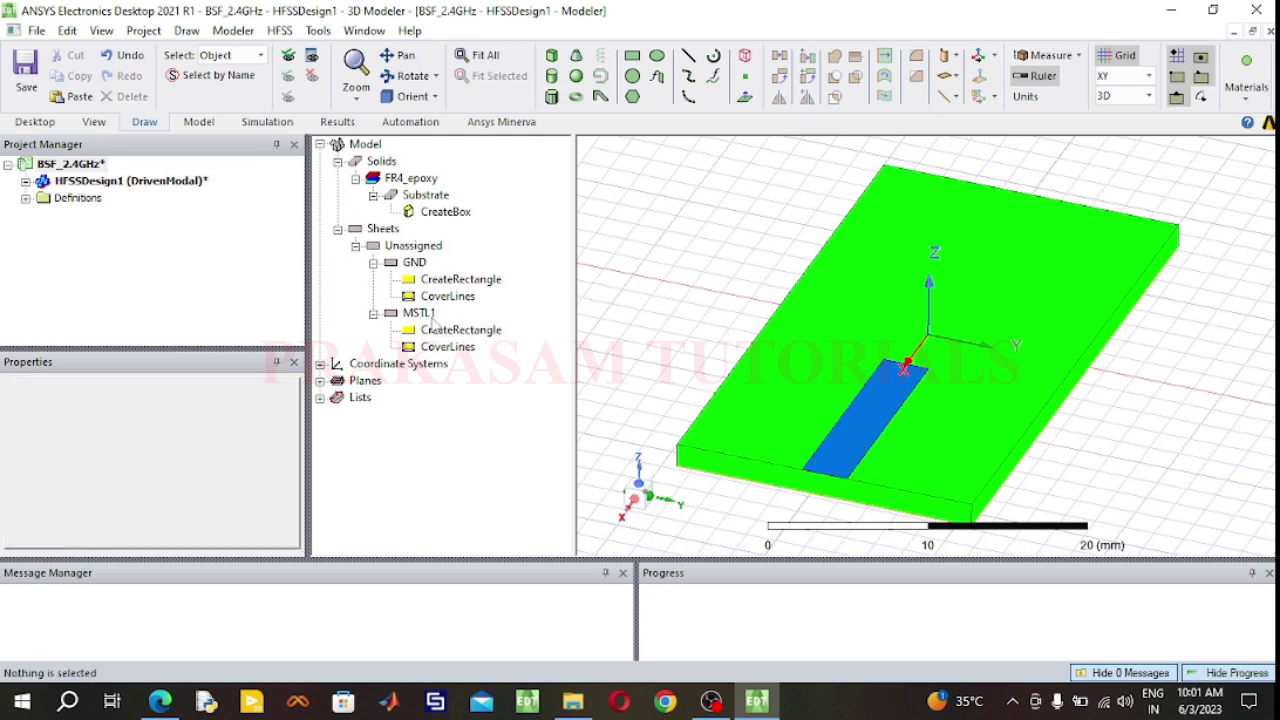
Duplicate the MSTL1 strip and set the copy's X size to 15 mm.
{"action": "left_click", "coordinate": [428, 316]}
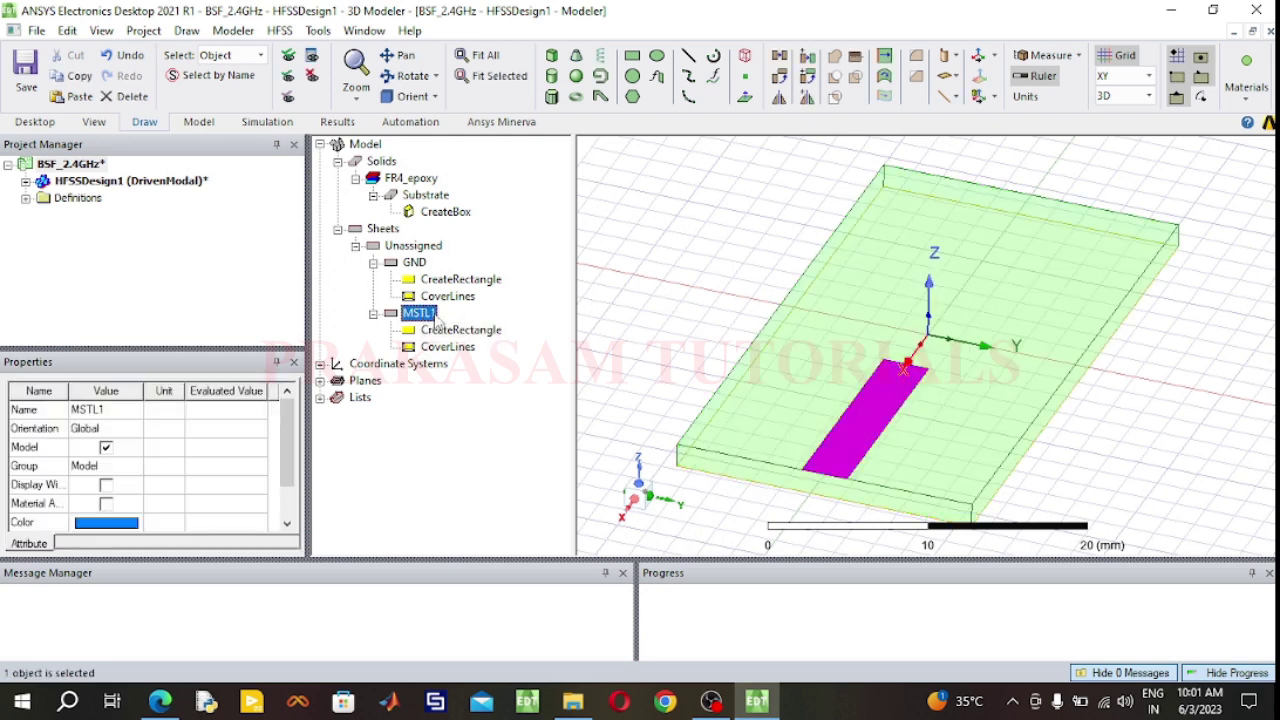
{"action": "key", "text": "ctrl+v"}
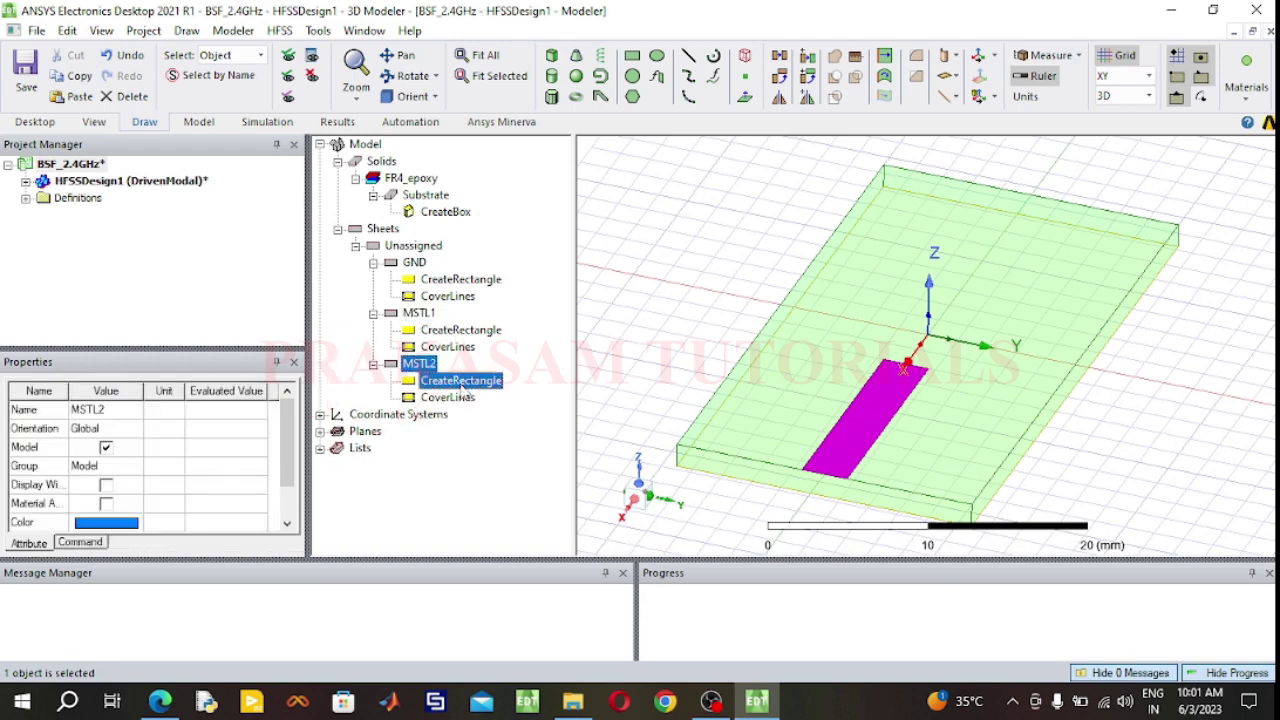
{"action": "double_click", "coordinate": [463, 386]}
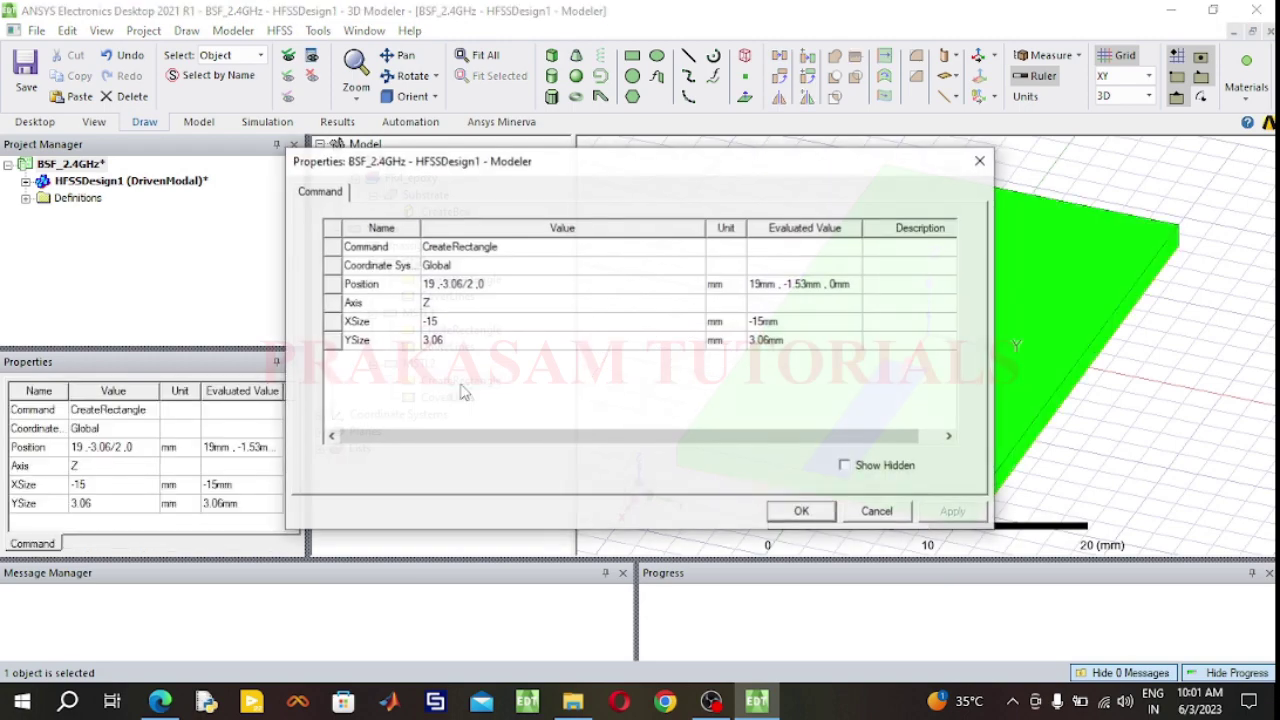
{"action": "left_click", "coordinate": [428, 321]}
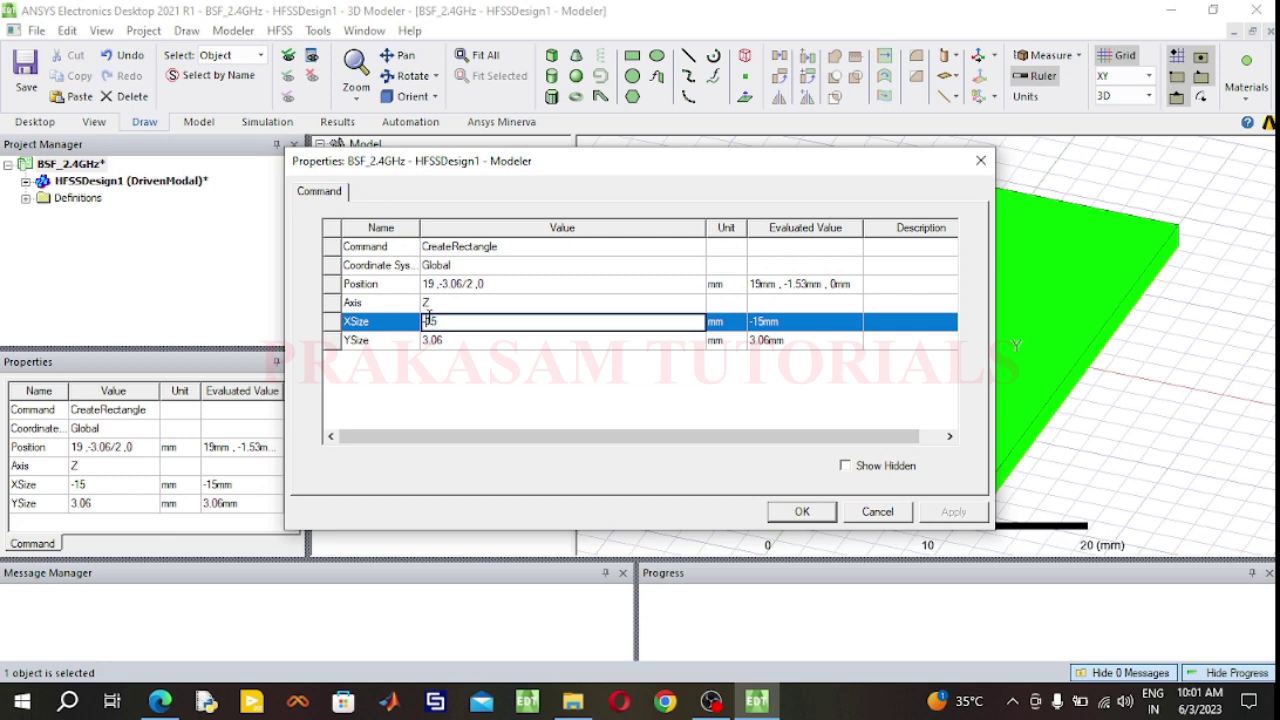
{"action": "key", "text": "BackSpace"}
Move the duplicated strip to the Substrate's opposite end by setting its position to -19, -3.06/2, 0 mm.
{"action": "left_click", "coordinate": [427, 285]}
{"action": "left_click", "coordinate": [425, 284]}
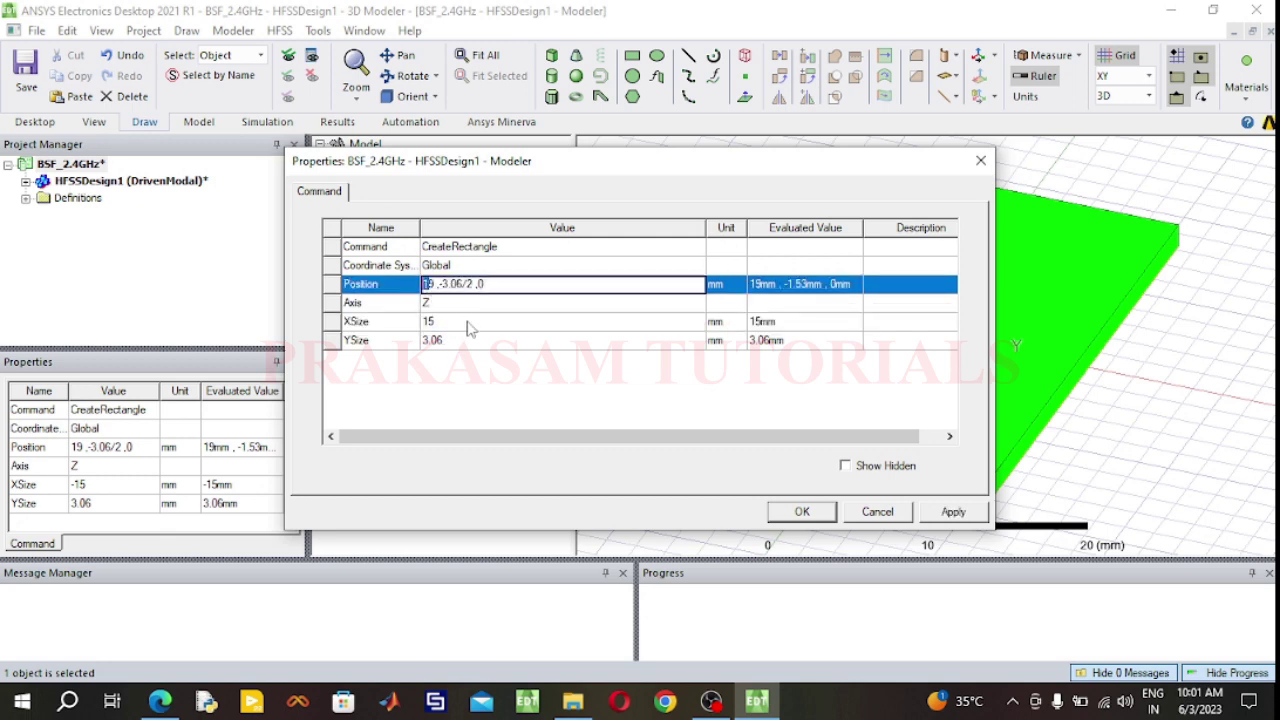
{"action": "type", "text": "-"}
{"action": "left_click", "coordinate": [790, 514]}
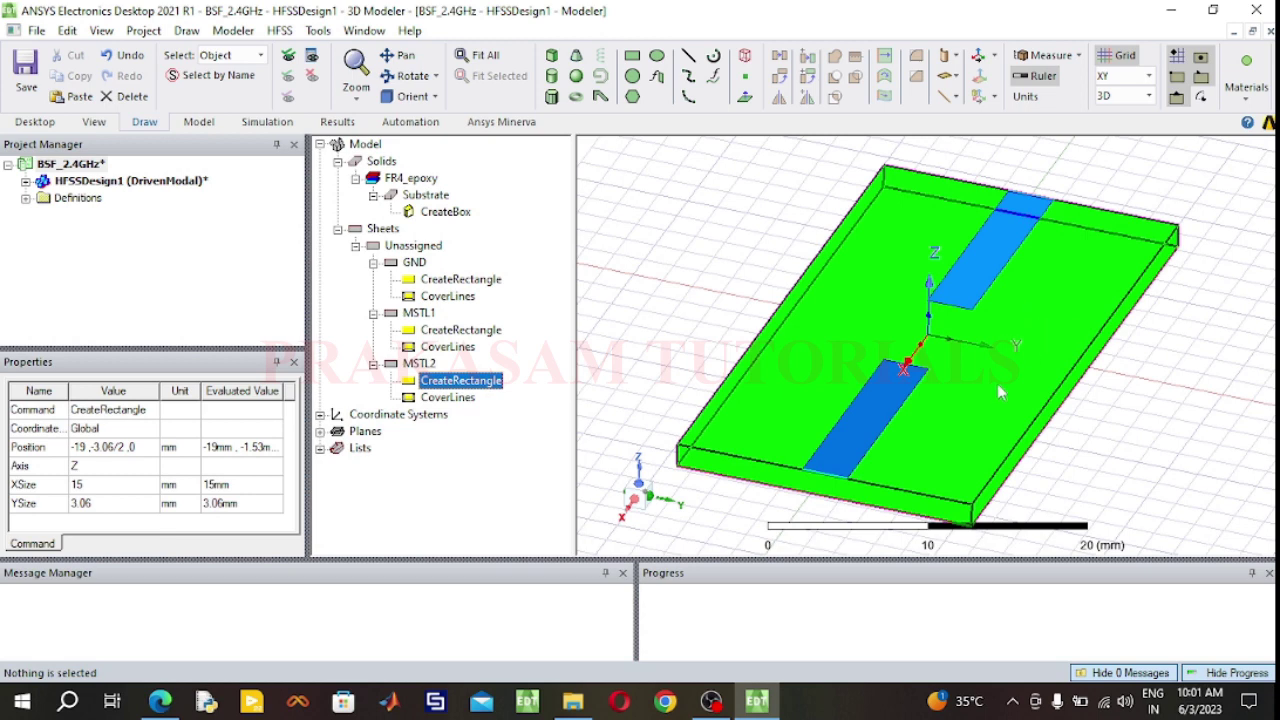
Draw a rectangle about 8 mm by 8 mm between the two strips, starting at 2, -4, 0 mm.
{"action": "left_click", "coordinate": [632, 57]}
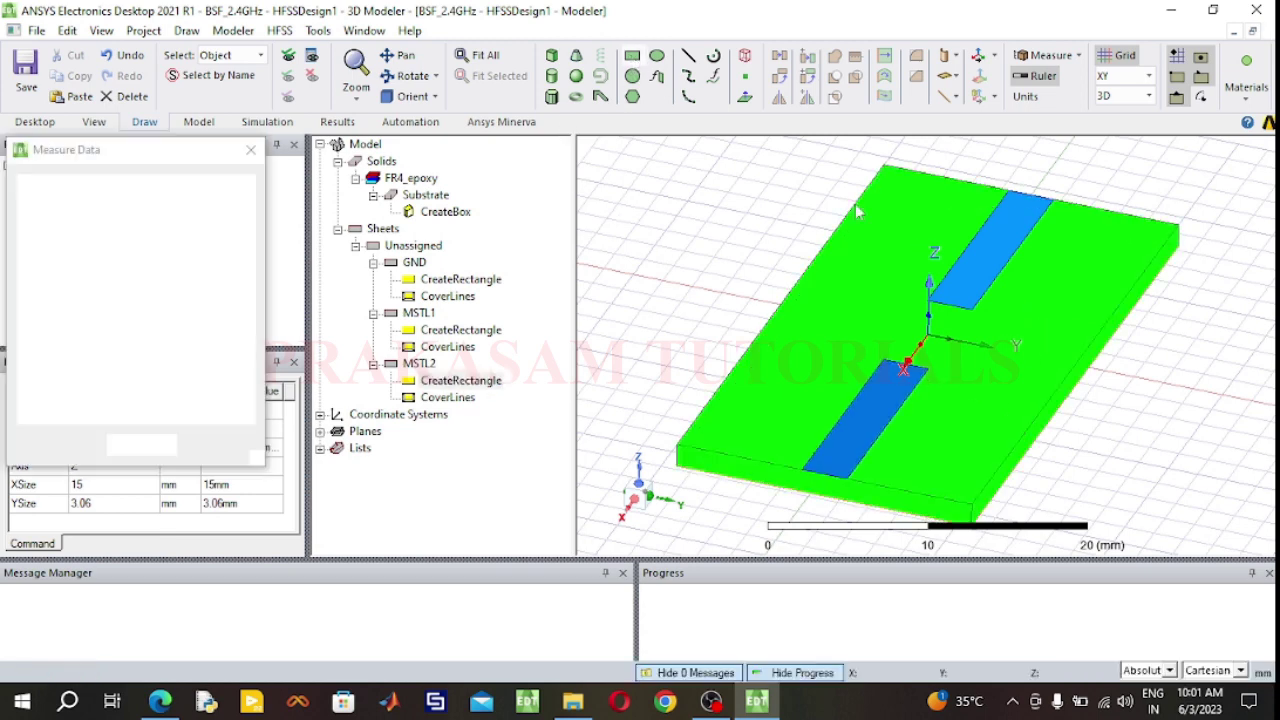
{"action": "left_click", "coordinate": [856, 338]}
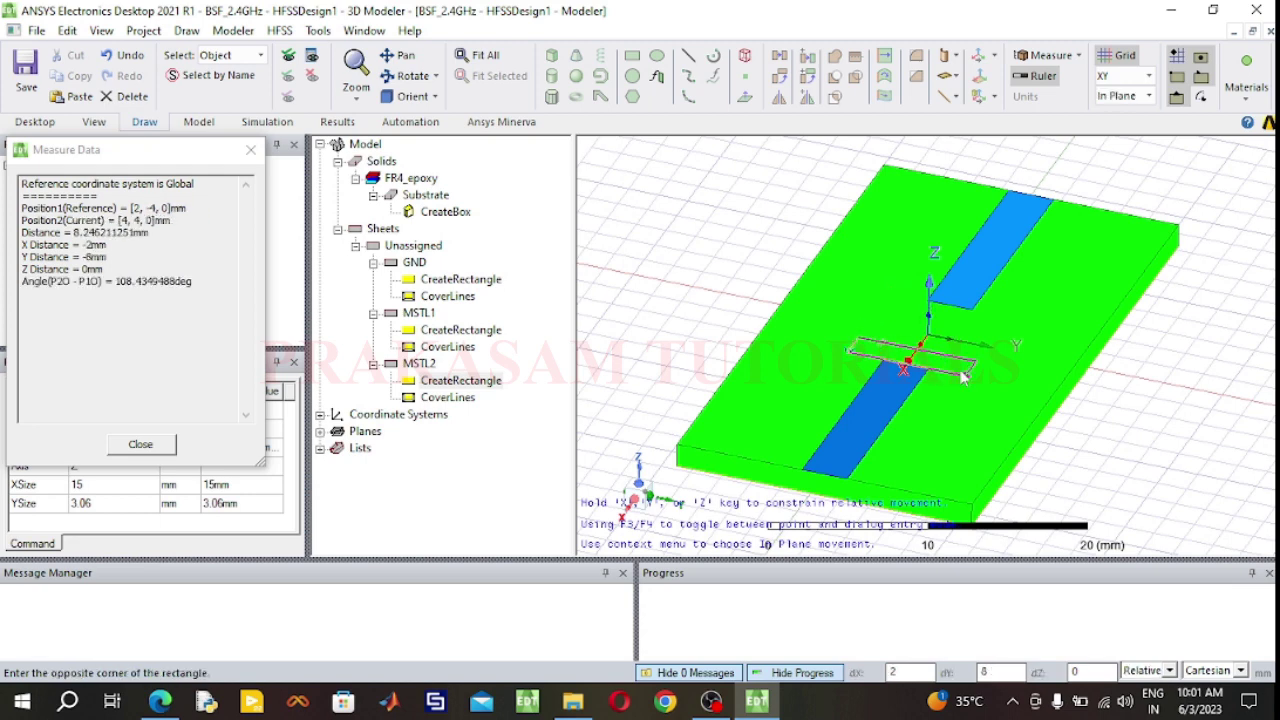
{"action": "left_click", "coordinate": [1010, 318]}
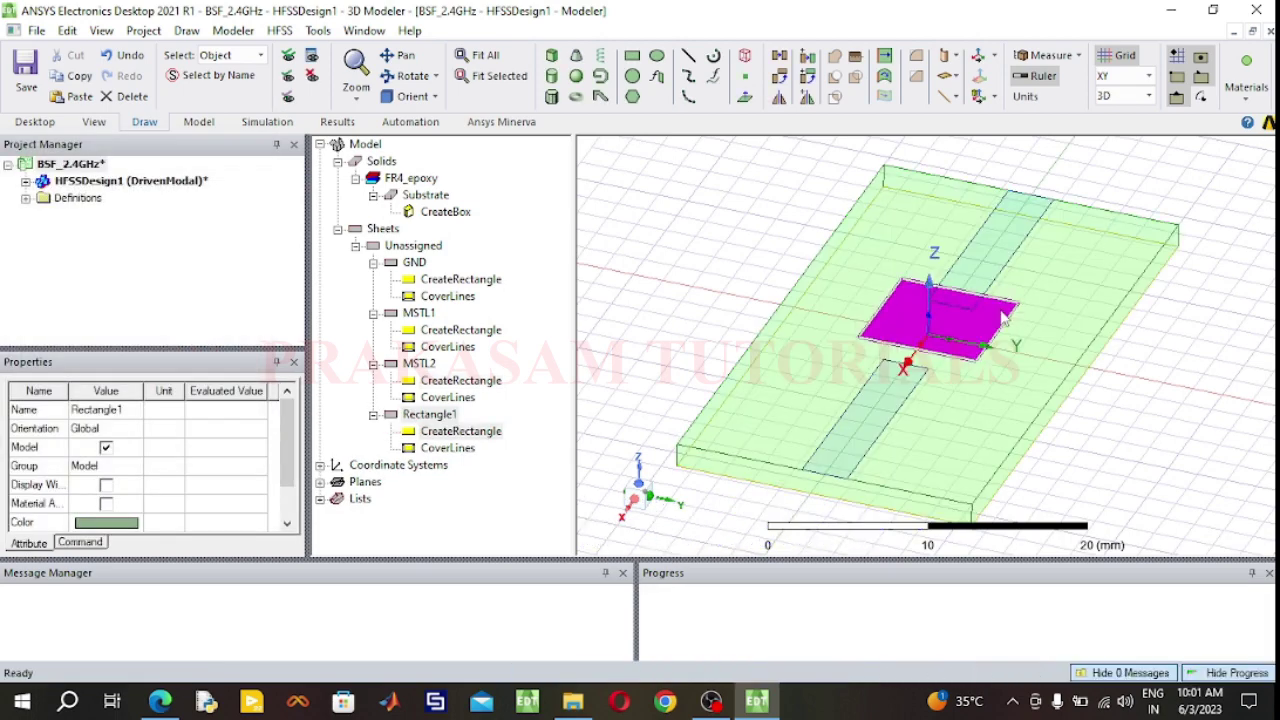
{"action": "left_click", "coordinate": [519, 309]}
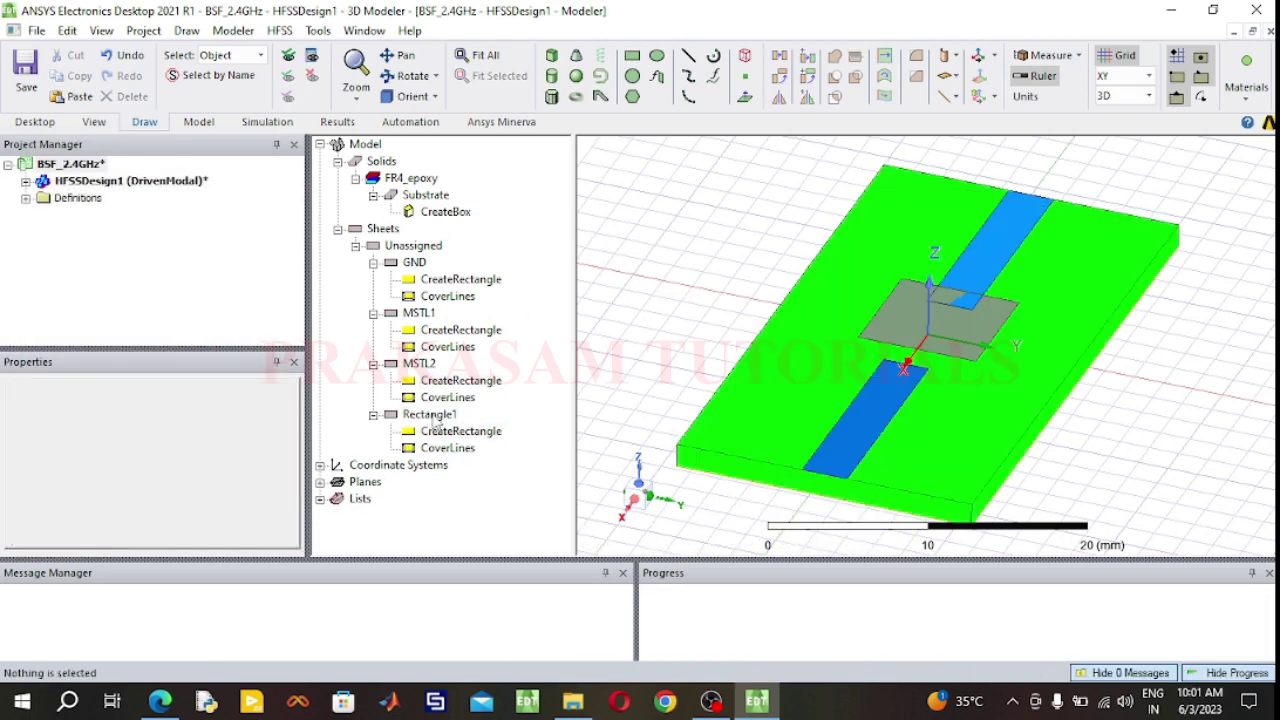
Center the 8 mm square between the strips by setting its position to 4, -4, 0 mm.
{"action": "double_click", "coordinate": [461, 431]}
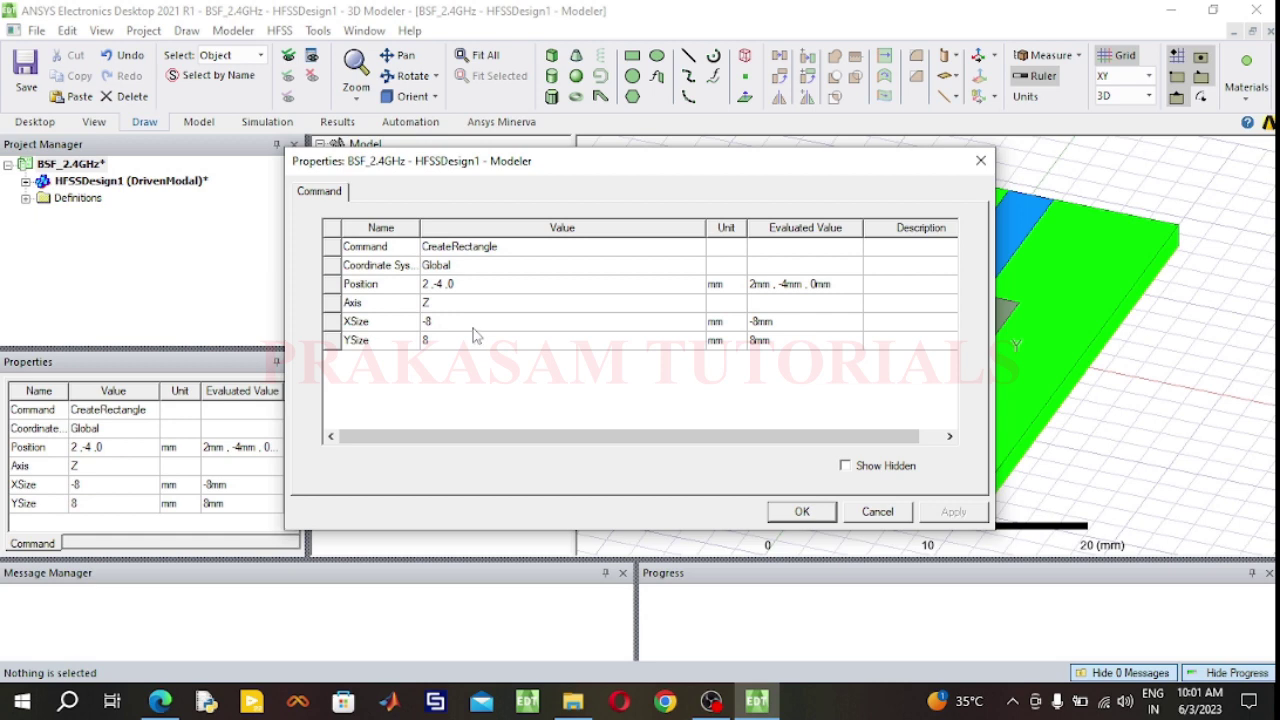
{"action": "left_click", "coordinate": [430, 288]}
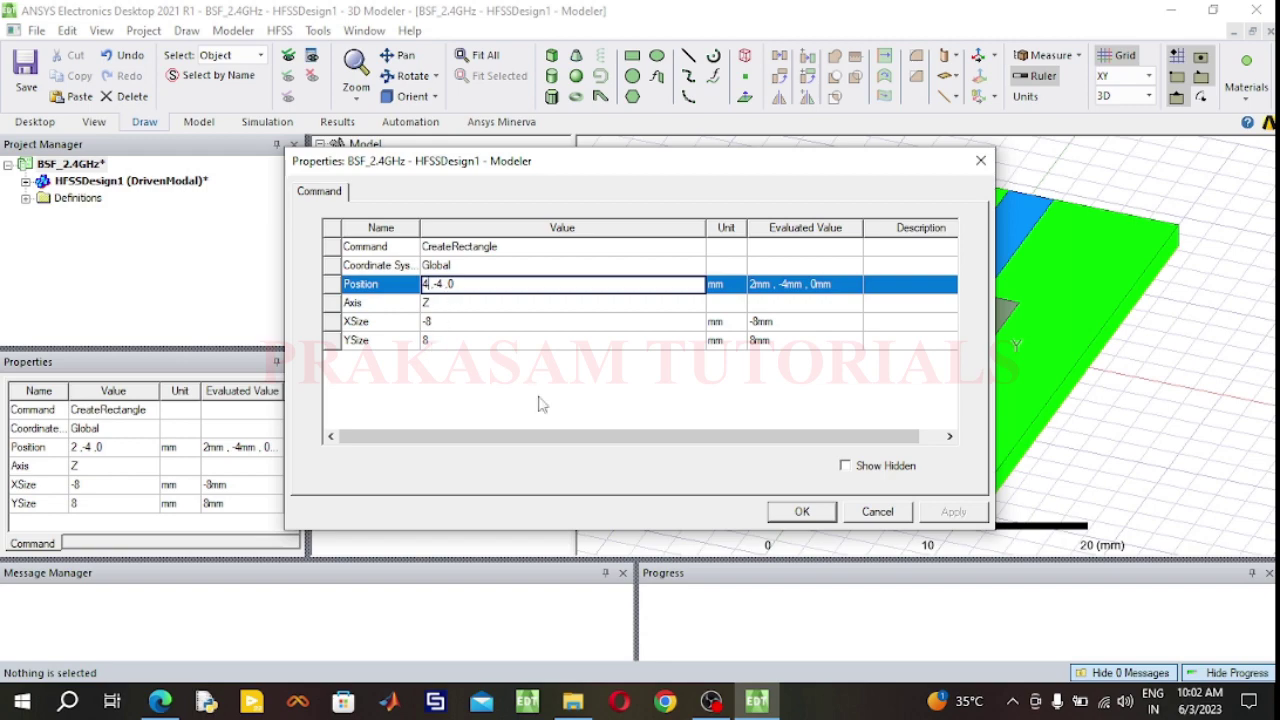
{"action": "left_click", "coordinate": [818, 512]}
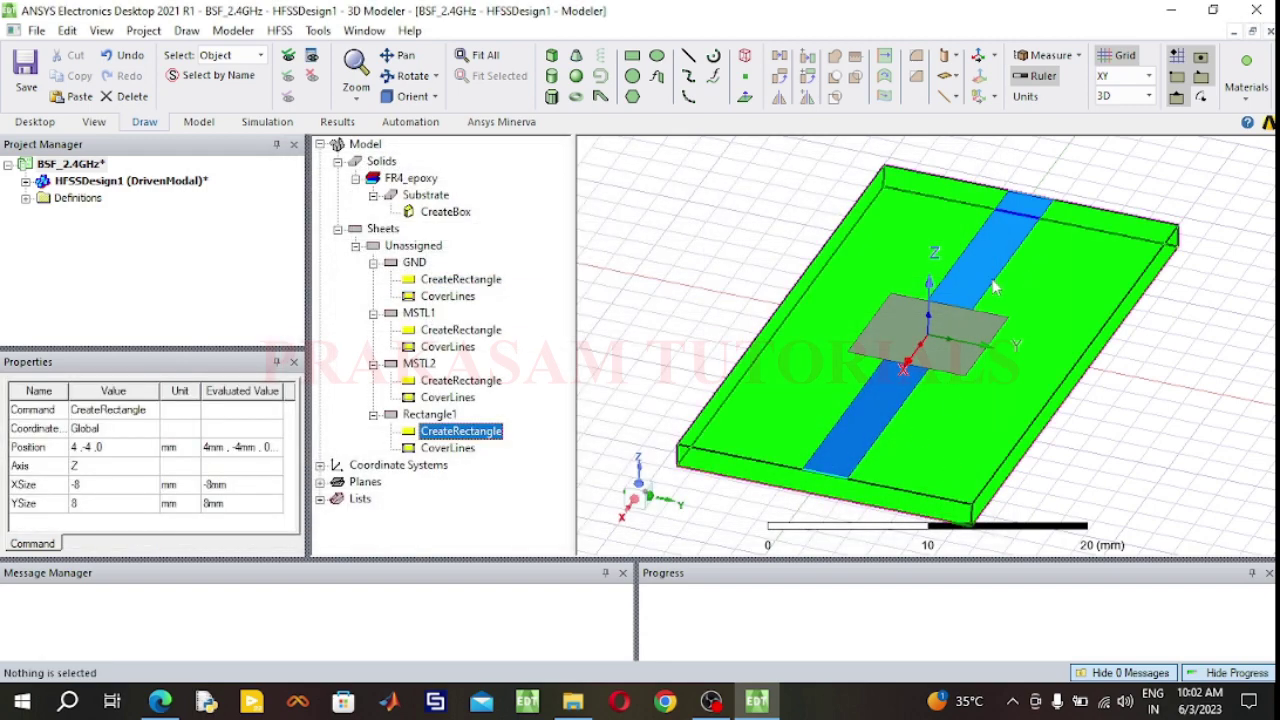
Set the central square sheet's color to orange and apply the attribute change.
{"action": "double_click", "coordinate": [450, 418]}
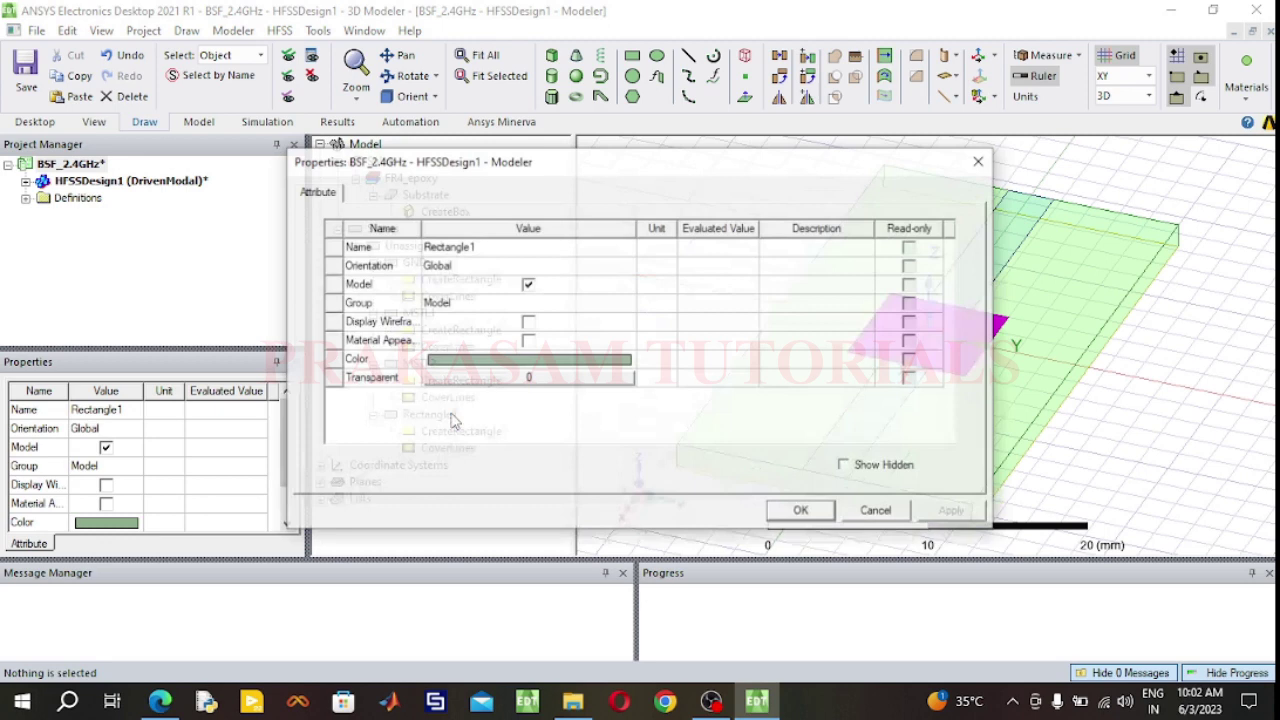
{"action": "left_click", "coordinate": [485, 362]}
{"action": "left_click", "coordinate": [483, 362]}
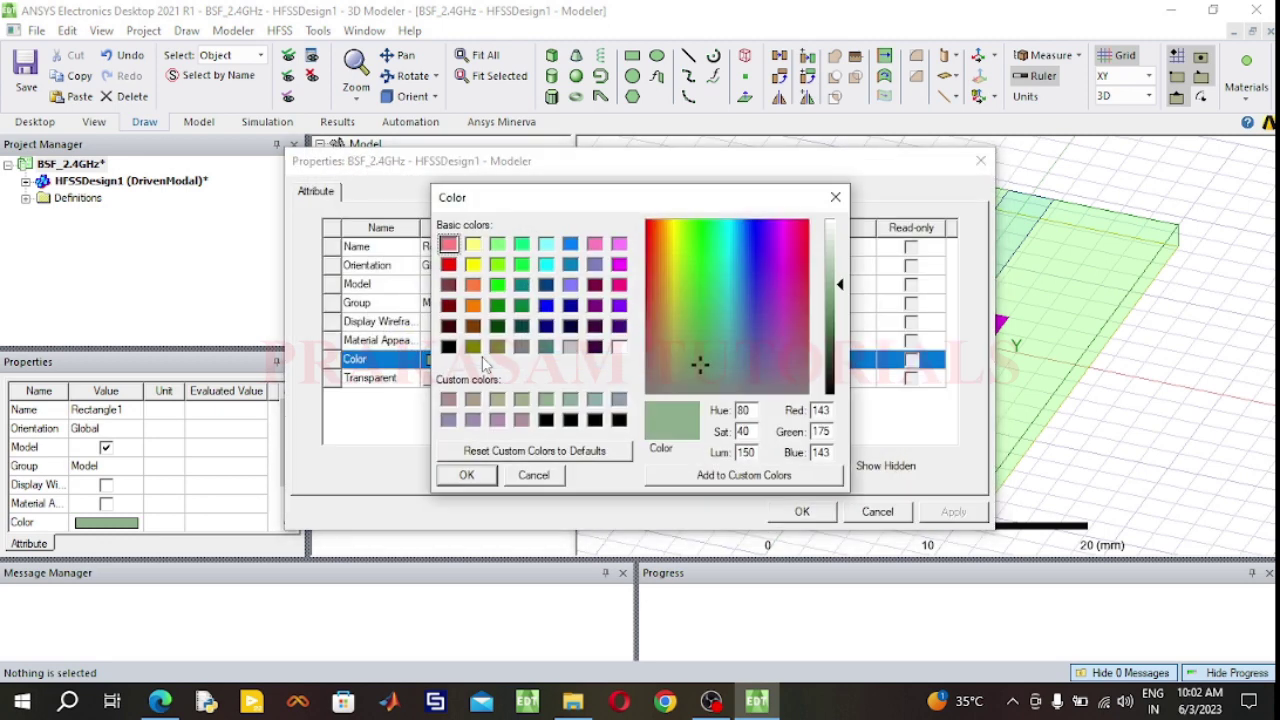
{"action": "left_click", "coordinate": [472, 285]}
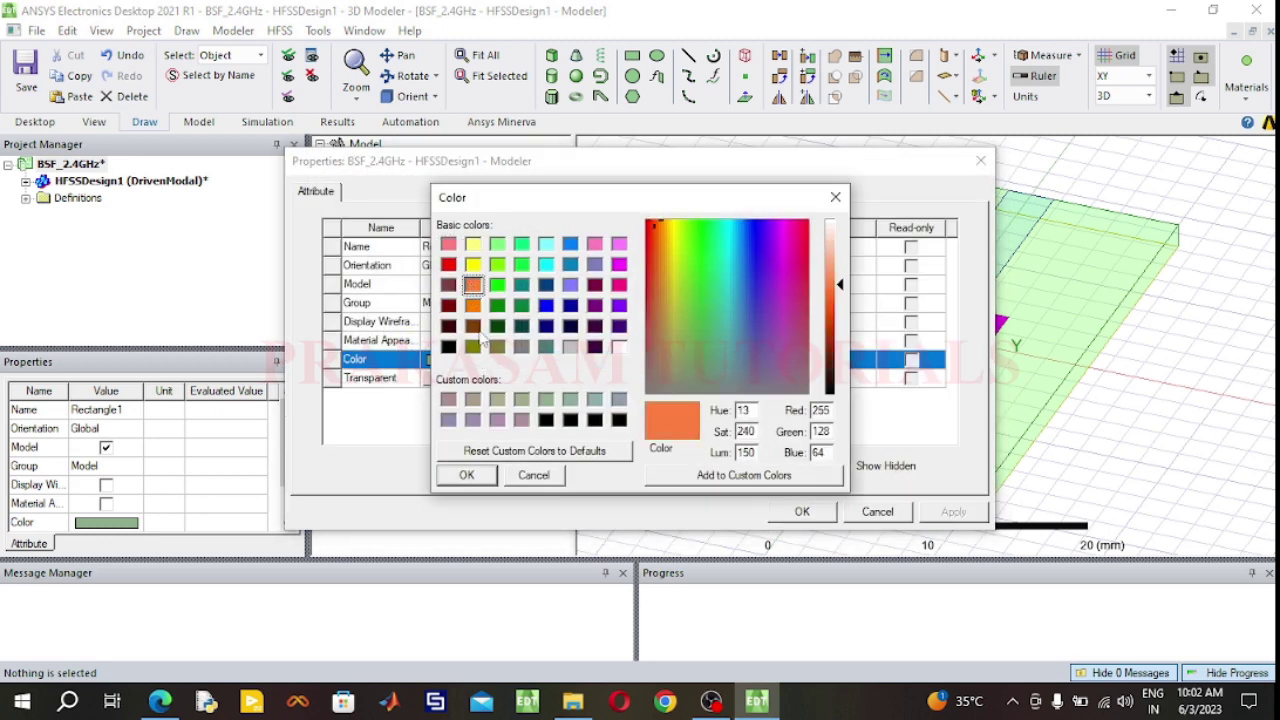
{"action": "left_click", "coordinate": [468, 475]}
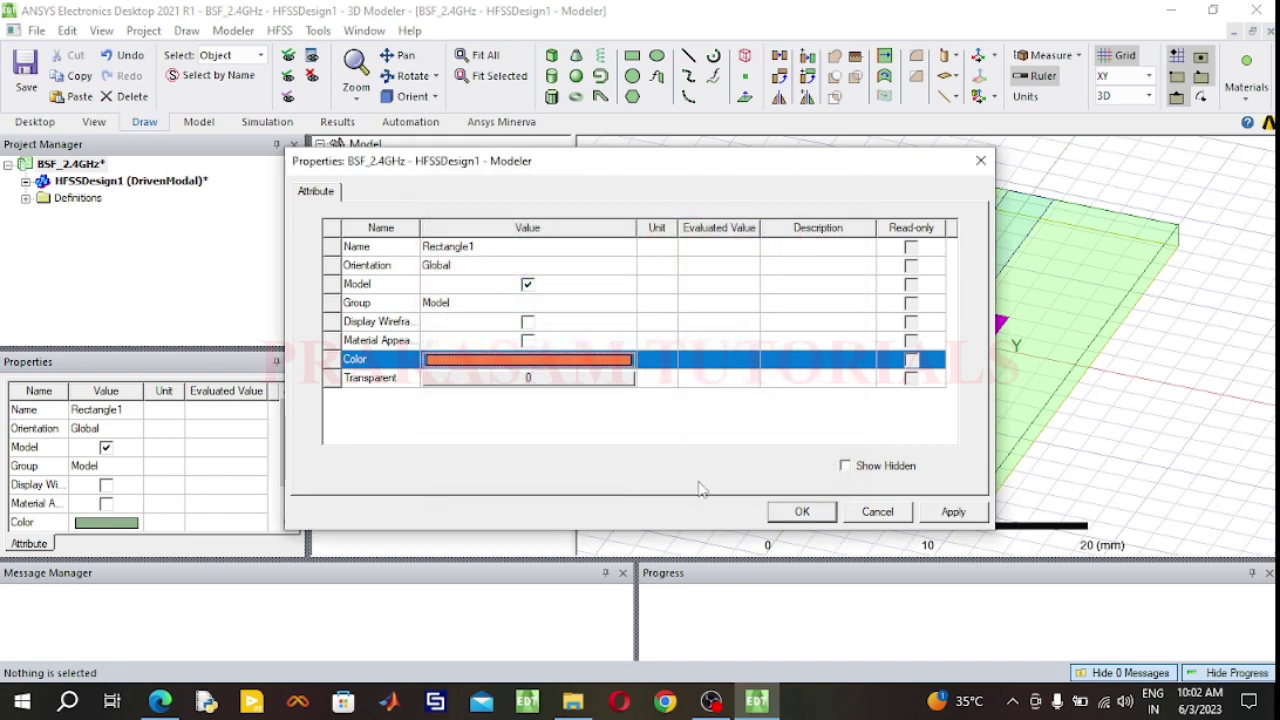
{"action": "left_click", "coordinate": [802, 511]}
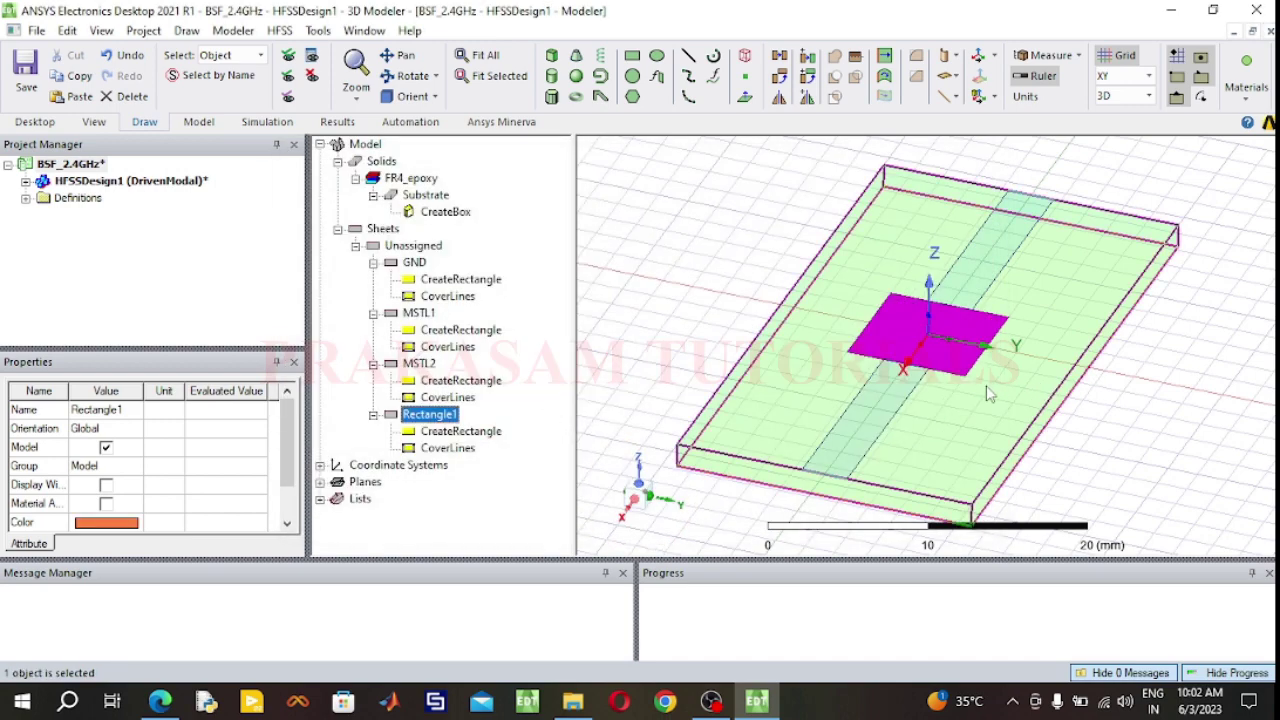
Draw a rectangle about 4 mm by 4 mm inside the central orange square, starting at 2, -2, 0 mm.
{"action": "left_click", "coordinate": [413, 76]}
{"action": "left_click_drag", "start_coordinate": [631, 425], "coordinate": [575, 253]}
{"action": "left_click_drag", "start_coordinate": [791, 481], "coordinate": [690, 525]}
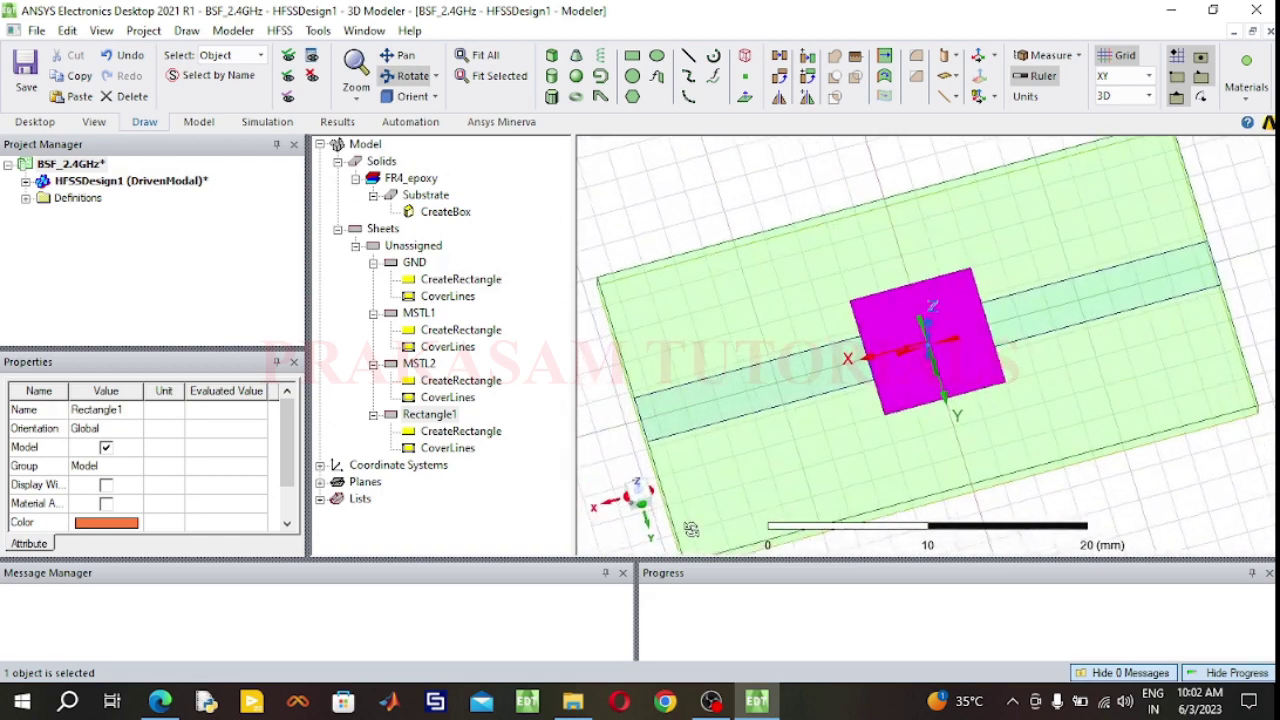
{"action": "left_click", "coordinate": [412, 77]}
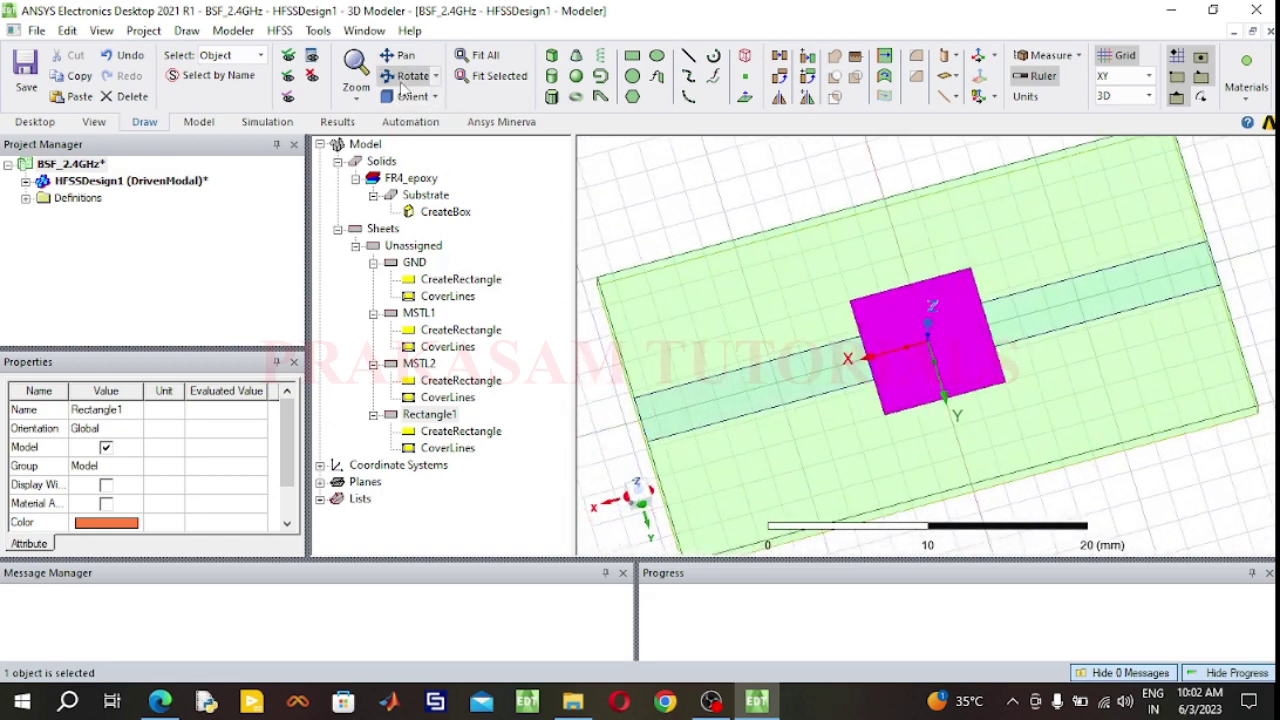
{"action": "left_click", "coordinate": [633, 58]}
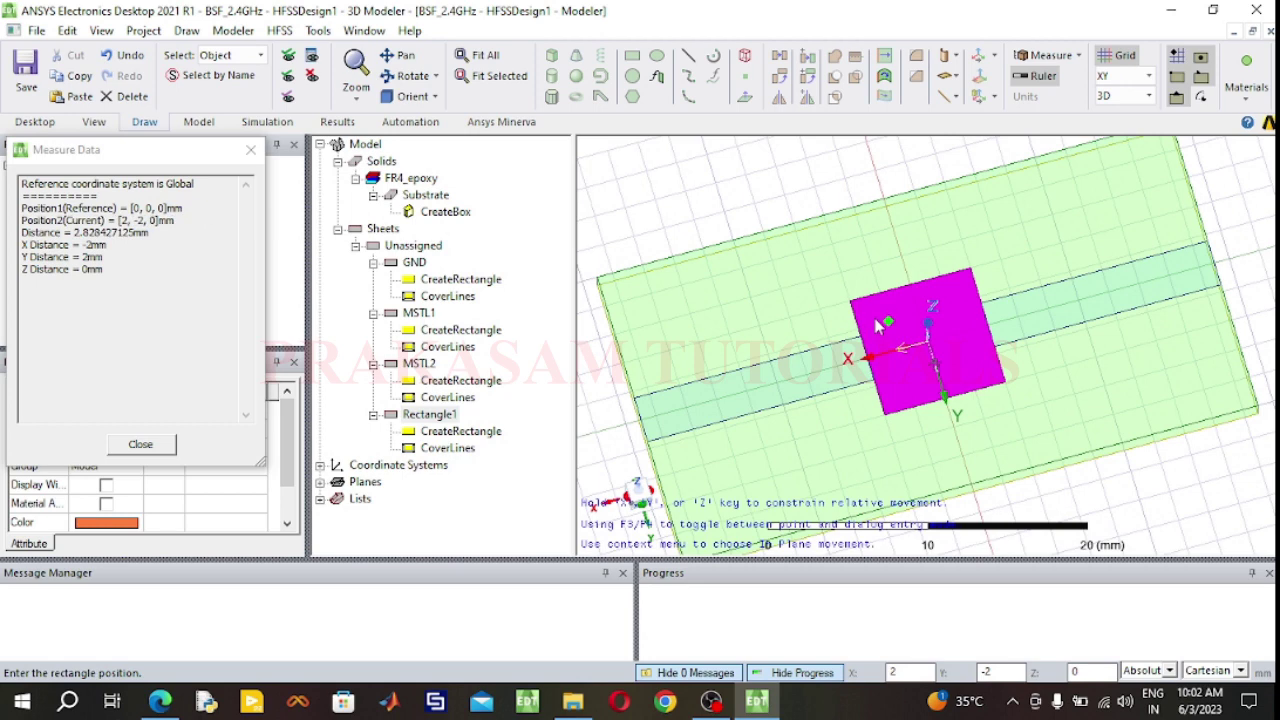
{"action": "left_click", "coordinate": [877, 326]}
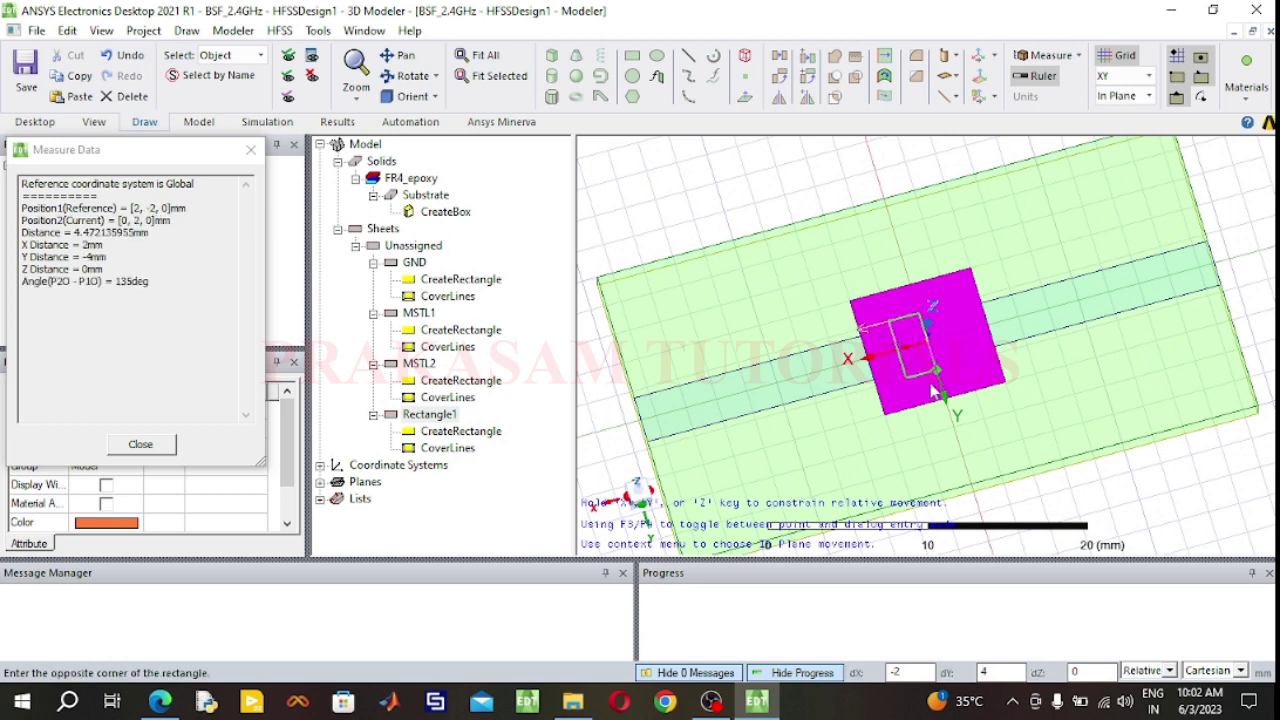
{"action": "left_click", "coordinate": [985, 370]}
Resize the inner rectangle by setting its XSize to -6 mm and YSize to 6 mm.
{"action": "left_click", "coordinate": [455, 482]}
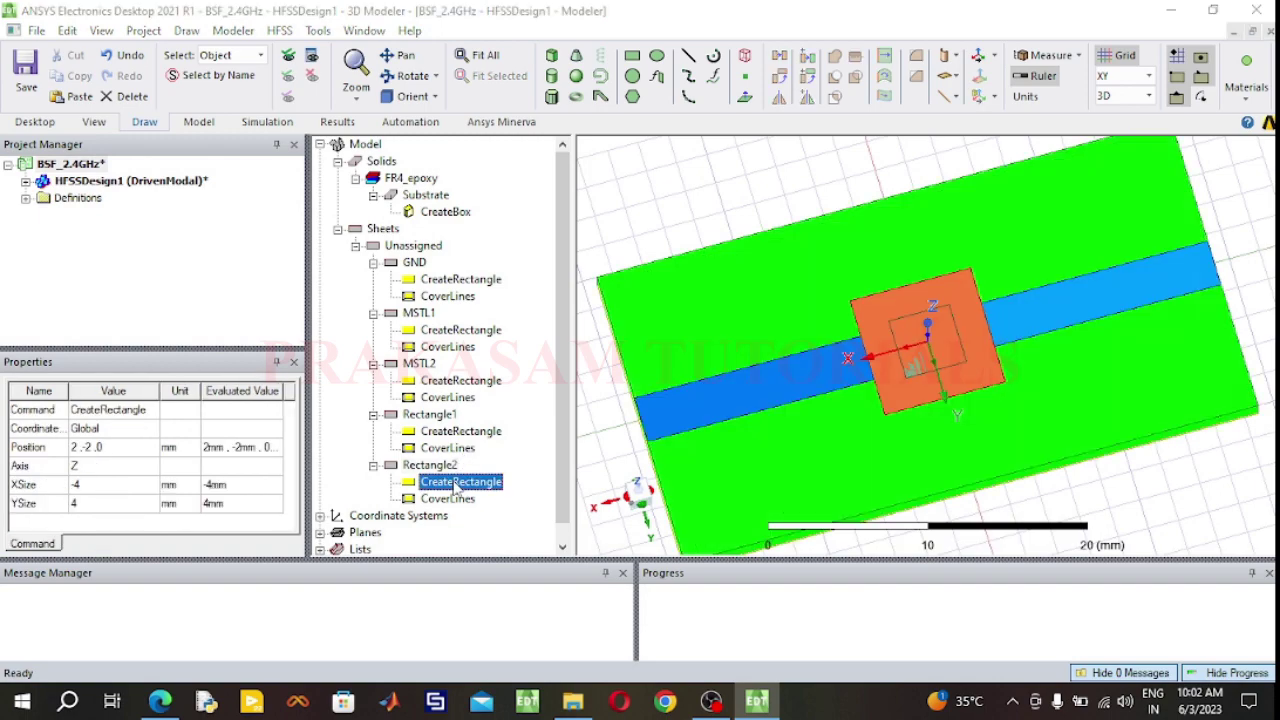
{"action": "double_click", "coordinate": [455, 482]}
{"action": "left_click", "coordinate": [462, 321]}
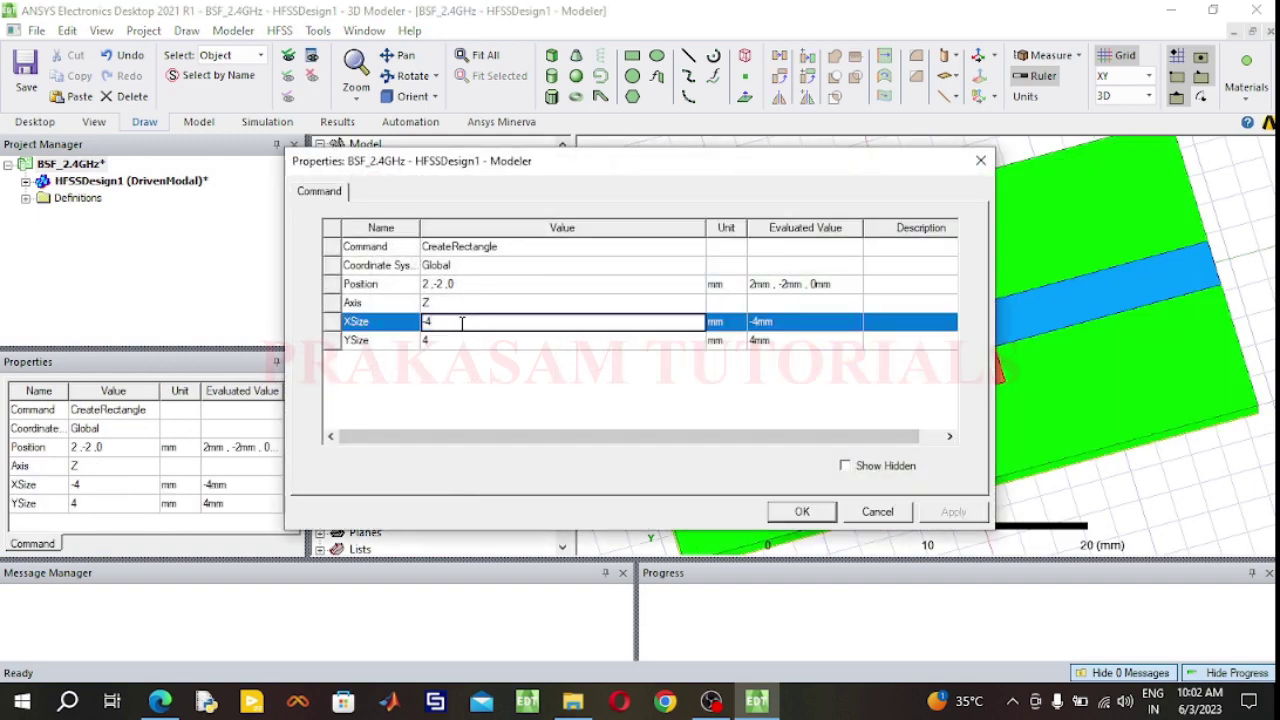
{"action": "type", "text": "-6"}
{"action": "left_click", "coordinate": [461, 341]}
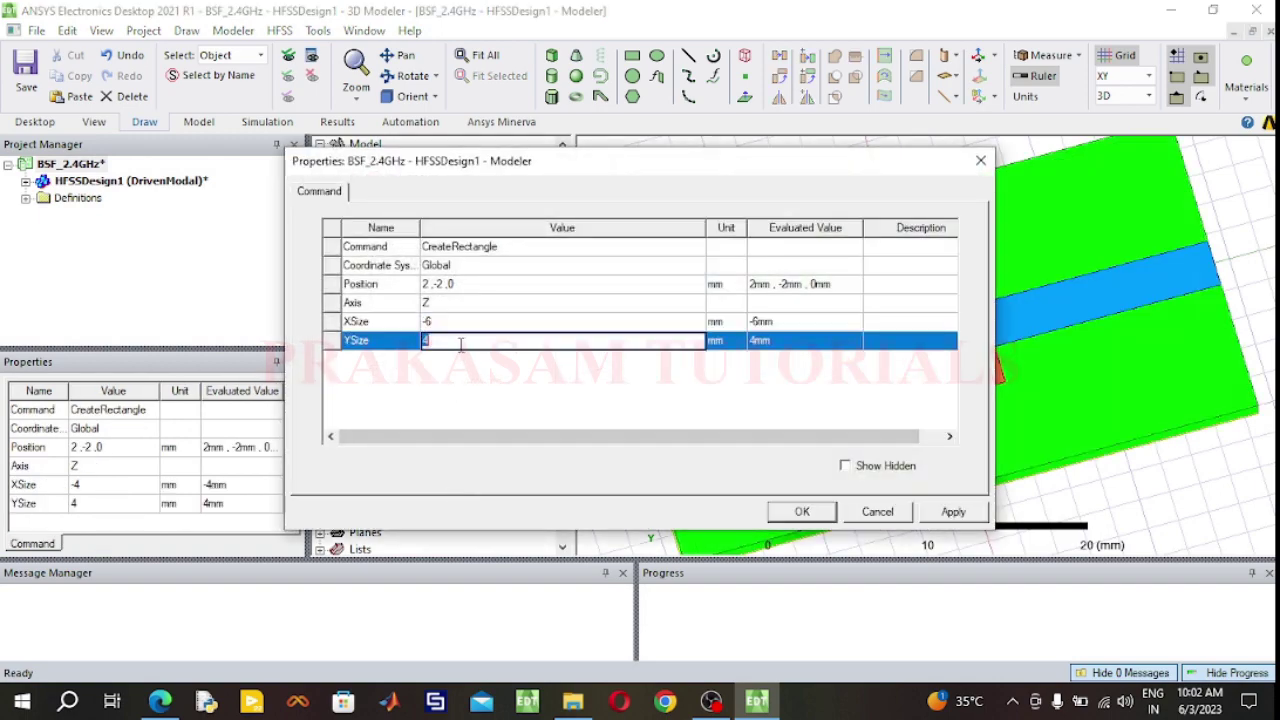
{"action": "type", "text": "6"}
{"action": "left_click", "coordinate": [797, 514]}
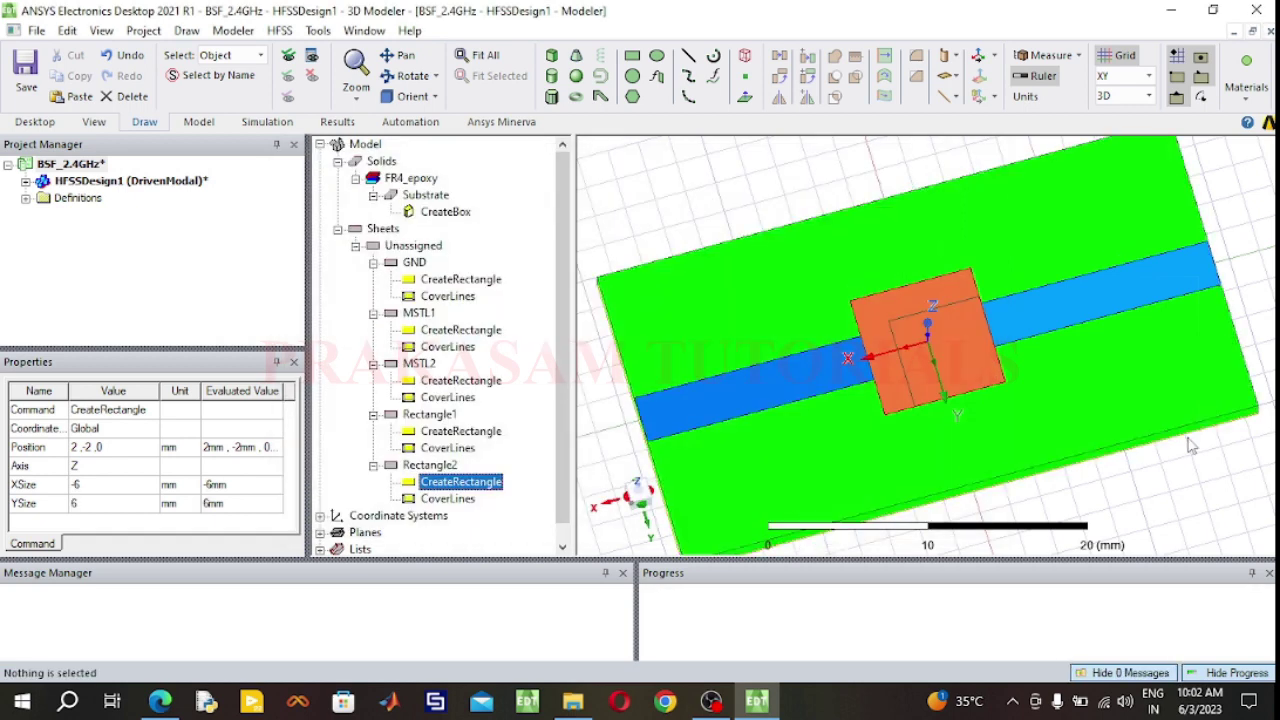
Set the inner square sheet's color to light yellow and apply the attribute change.
{"action": "double_click", "coordinate": [445, 465]}
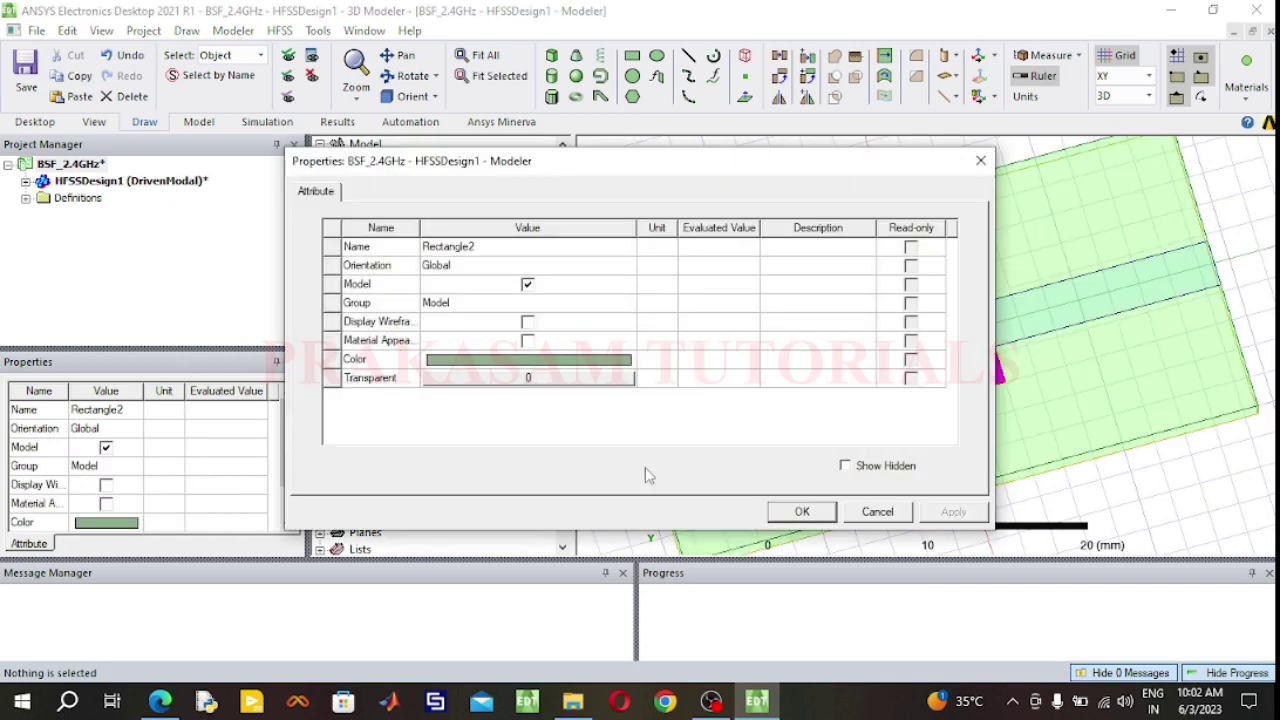
{"action": "left_click", "coordinate": [532, 362]}
{"action": "left_click", "coordinate": [532, 362]}
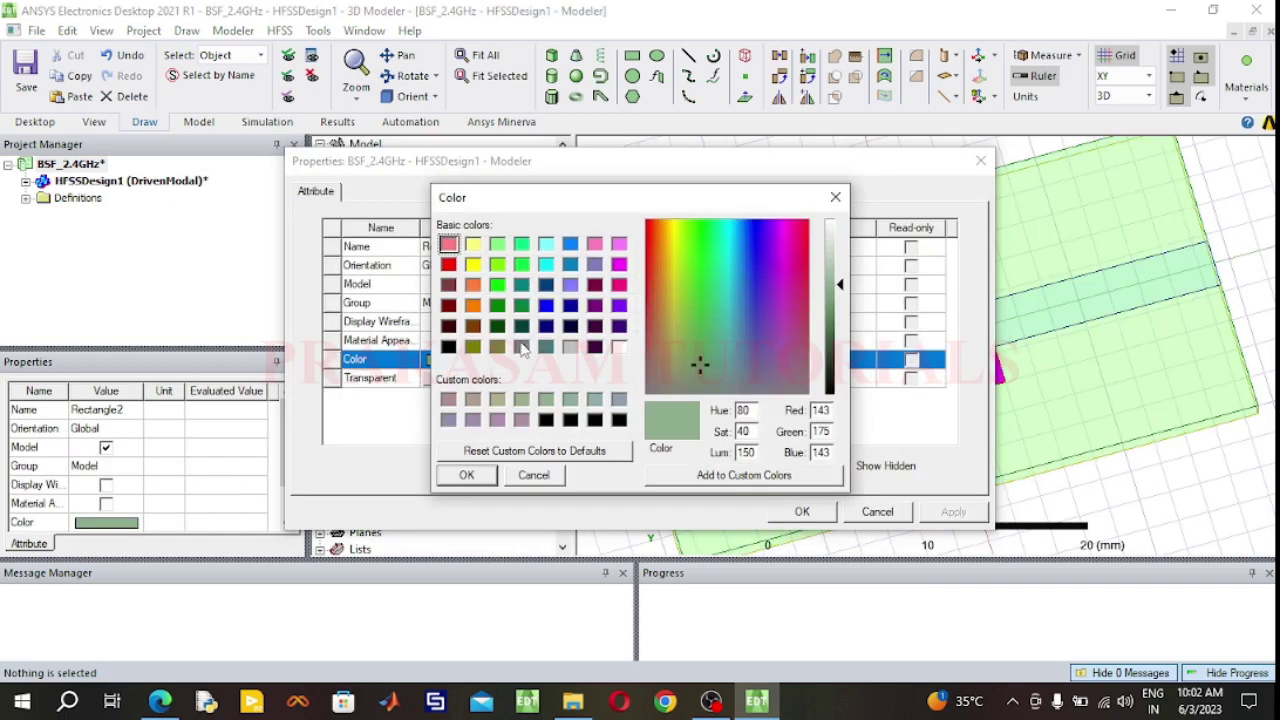
{"action": "left_click", "coordinate": [473, 245]}
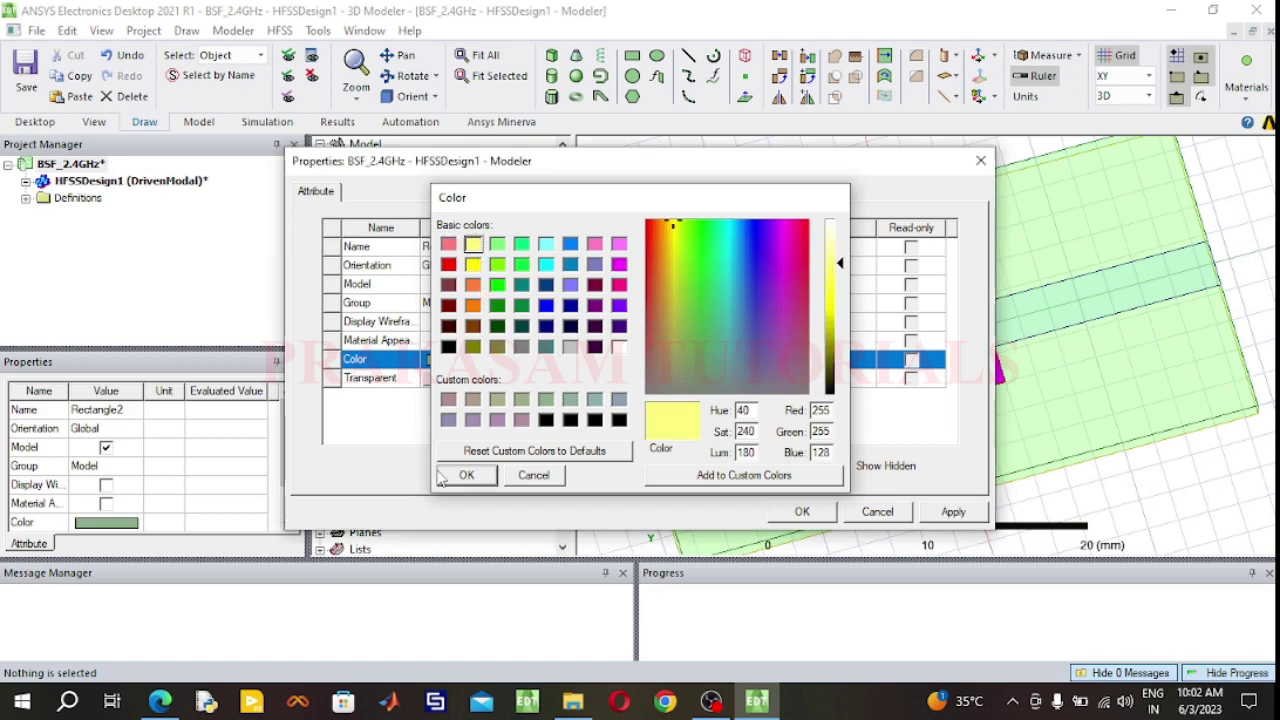
{"action": "left_click", "coordinate": [466, 475]}
{"action": "left_click", "coordinate": [802, 511]}
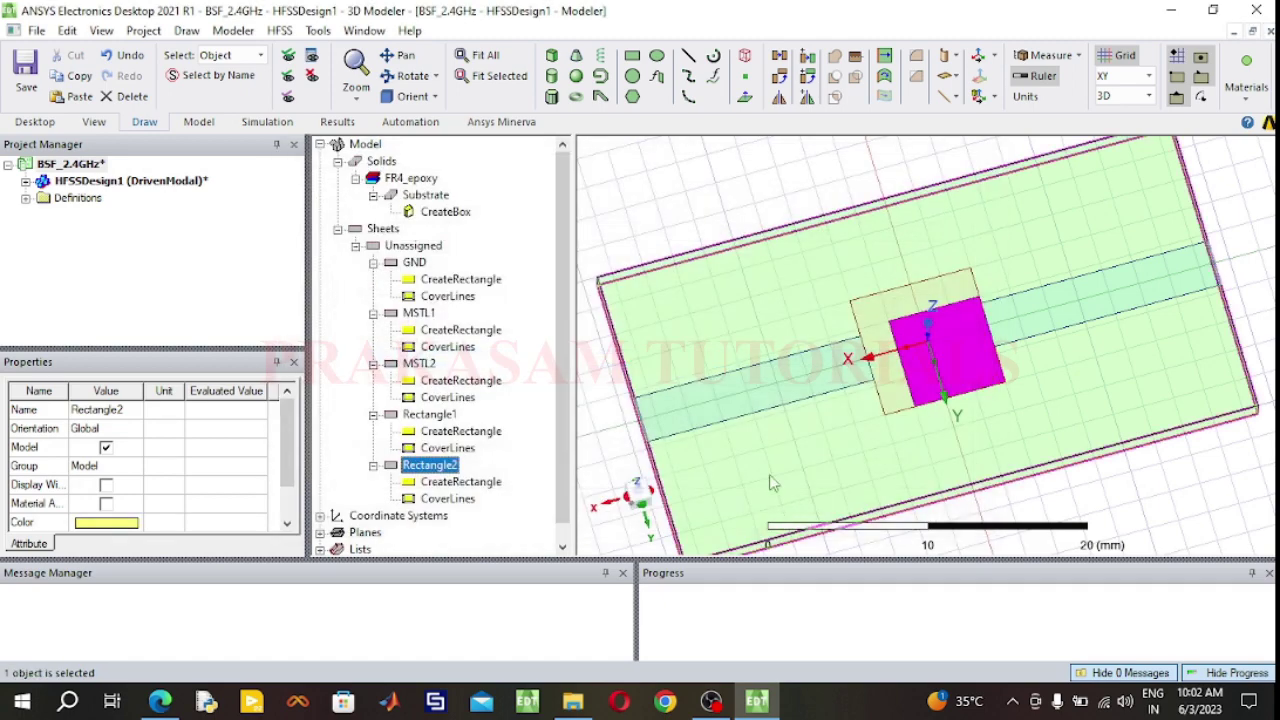
Center the inner 6 mm square within the orange square by setting its position to 3, -3, 0 mm.
{"action": "double_click", "coordinate": [460, 481]}
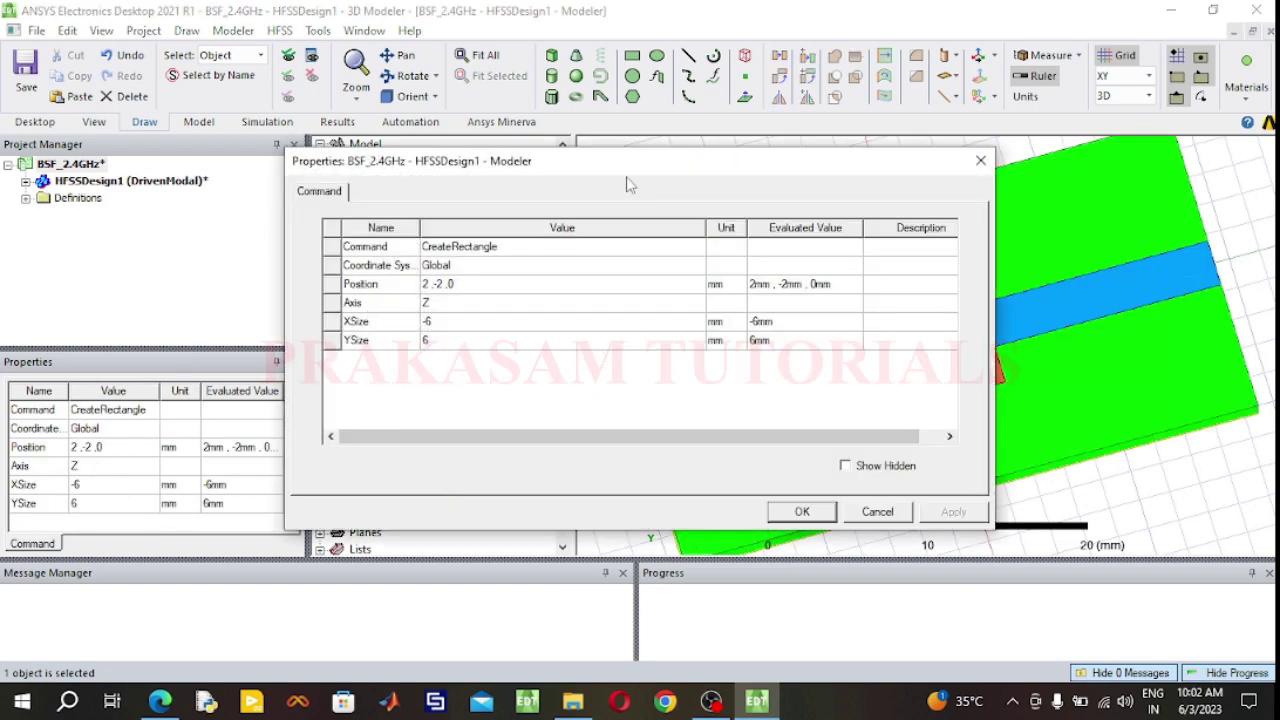
{"action": "left_click_drag", "start_coordinate": [614, 166], "coordinate": [463, 177]}
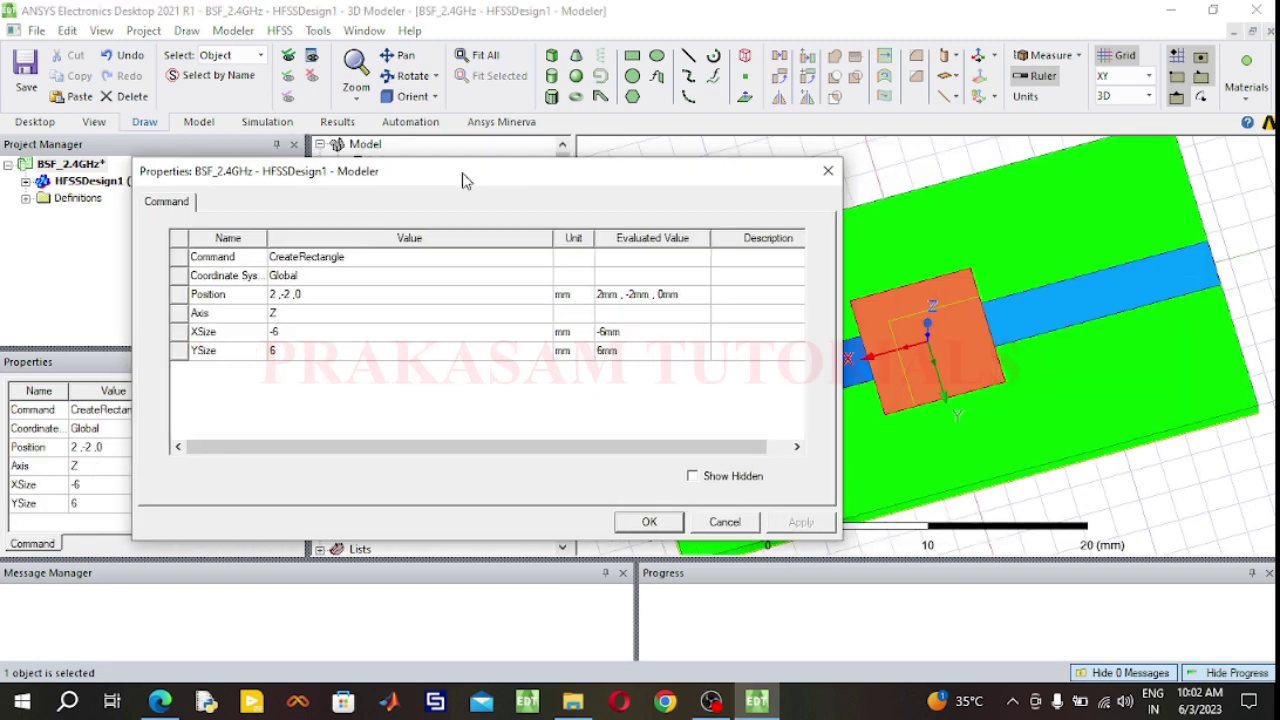
{"action": "left_click", "coordinate": [277, 294]}
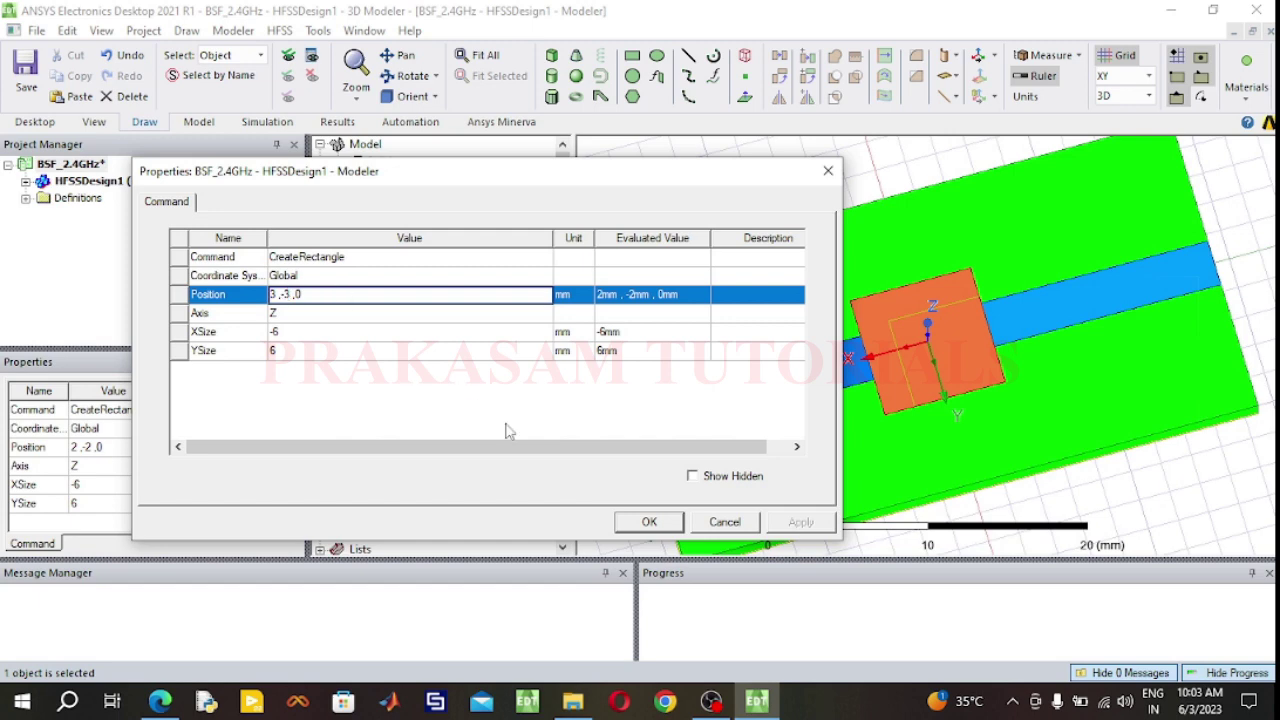
{"action": "left_click", "coordinate": [642, 521]}
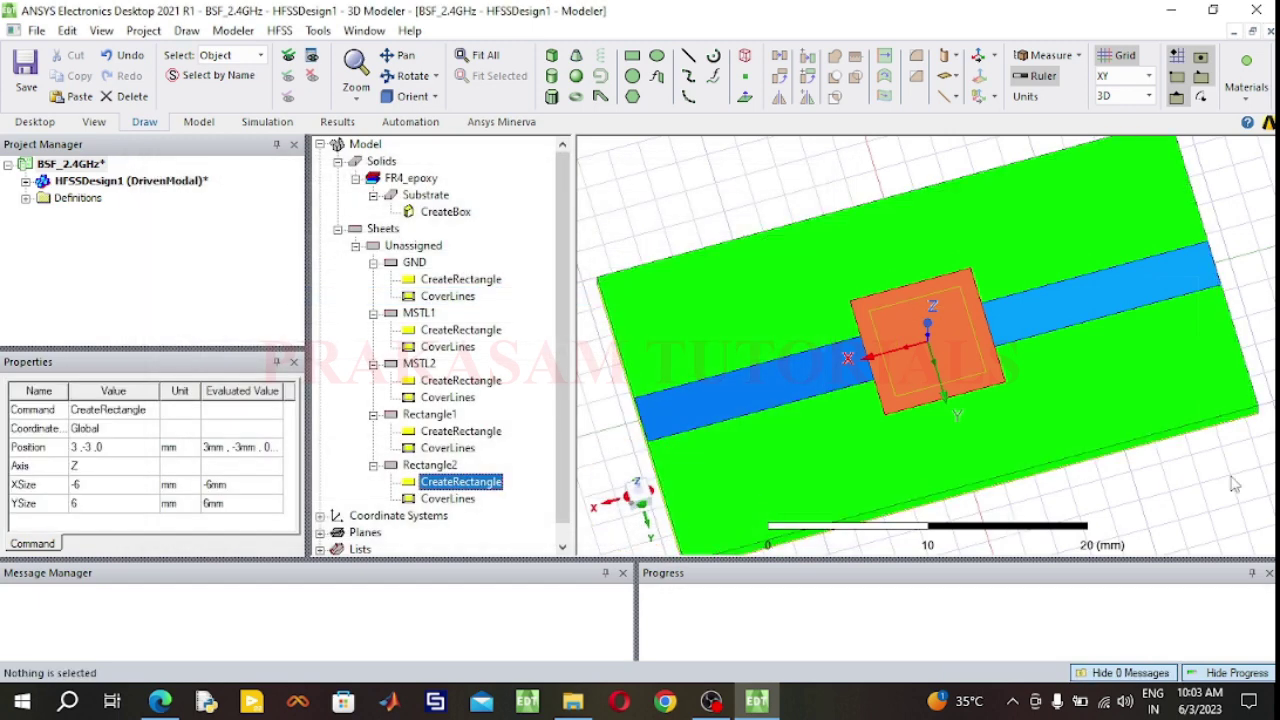
{"action": "left_click", "coordinate": [1235, 485]}
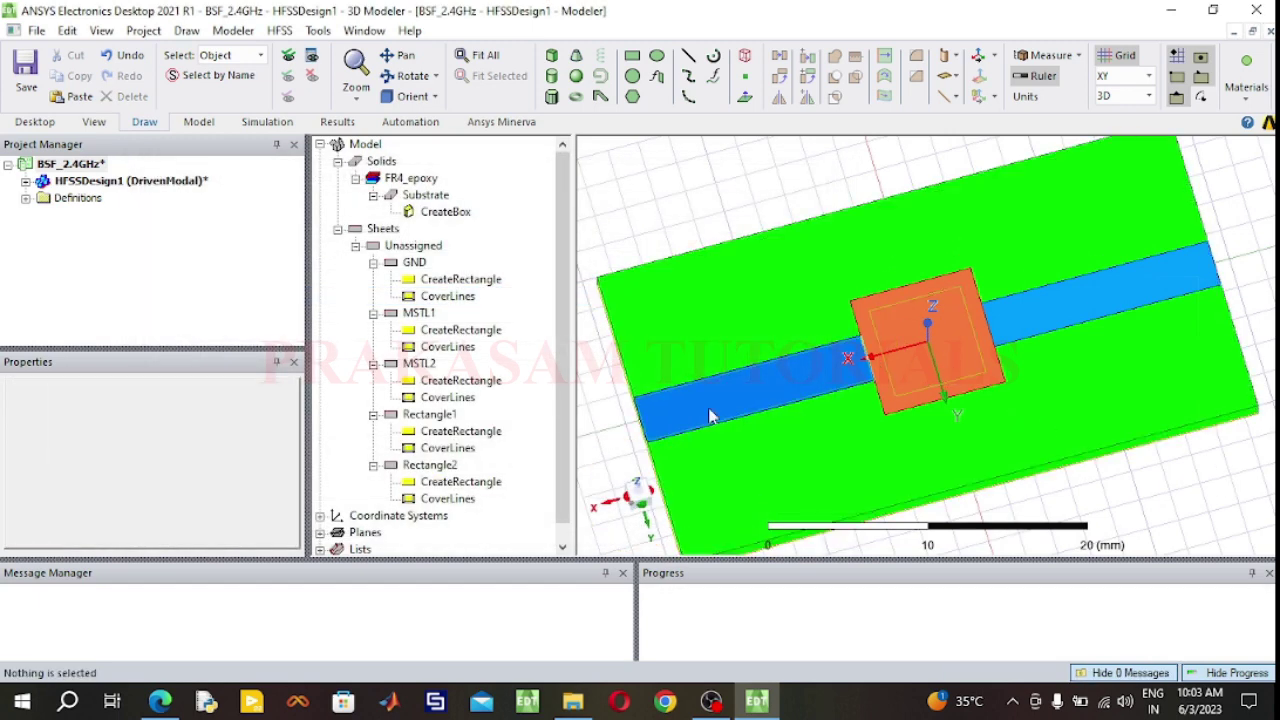
{"action": "double_click", "coordinate": [460, 481]}
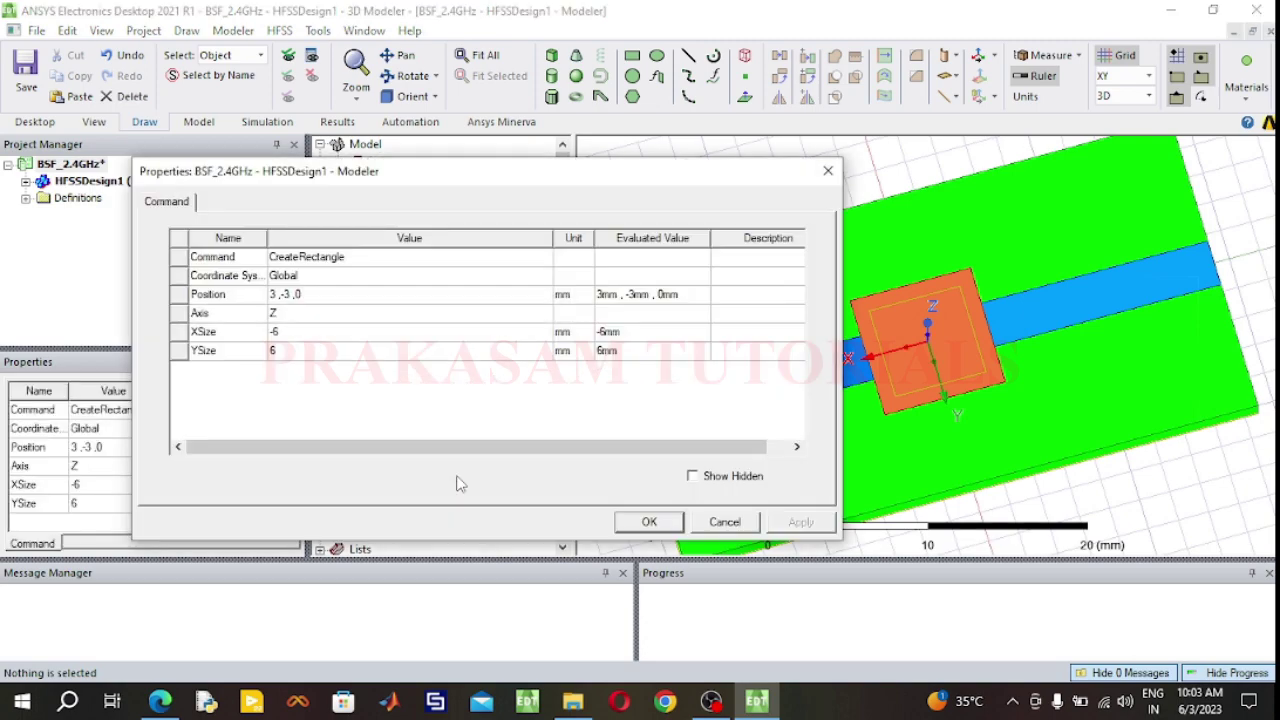
{"action": "left_click", "coordinate": [725, 522]}
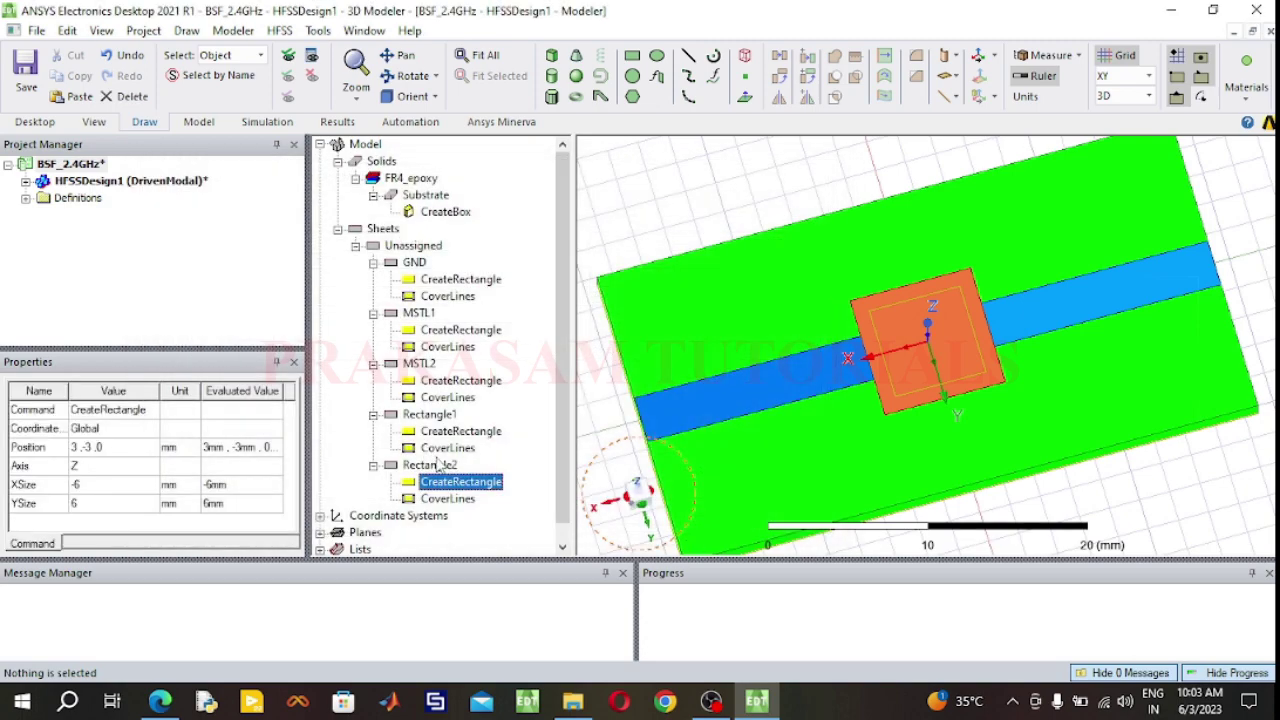
{"action": "double_click", "coordinate": [438, 466]}
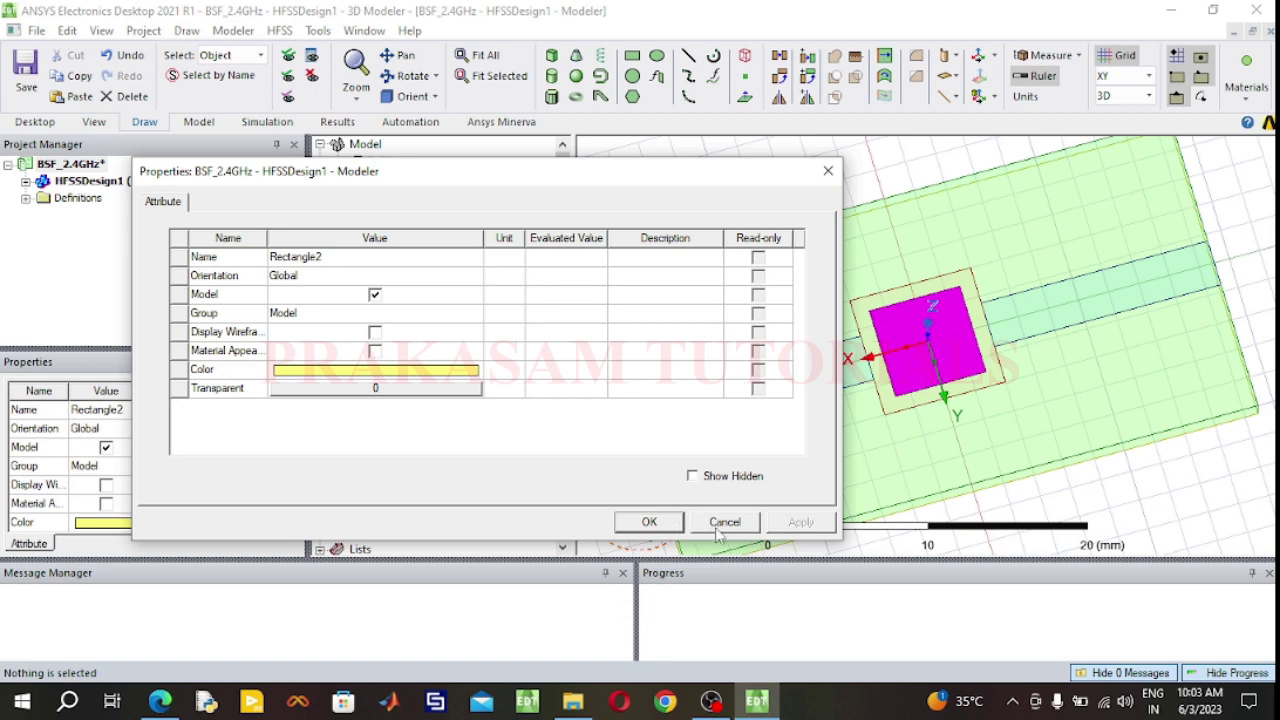
{"action": "left_click", "coordinate": [724, 524]}
{"action": "left_click", "coordinate": [1218, 490]}
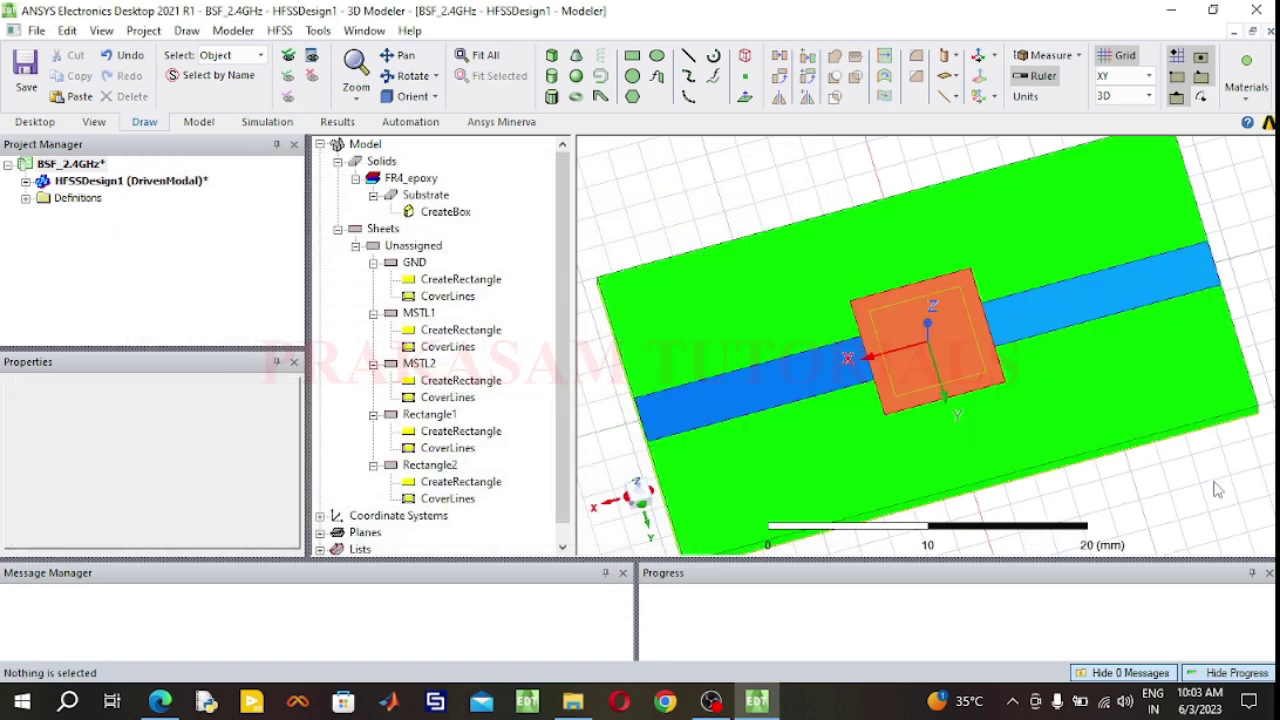
Subtract the inner square Rectangle2 from the outer square Rectangle1 without cloning the tool object, forming a square ring.
{"action": "left_click", "coordinate": [430, 414]}
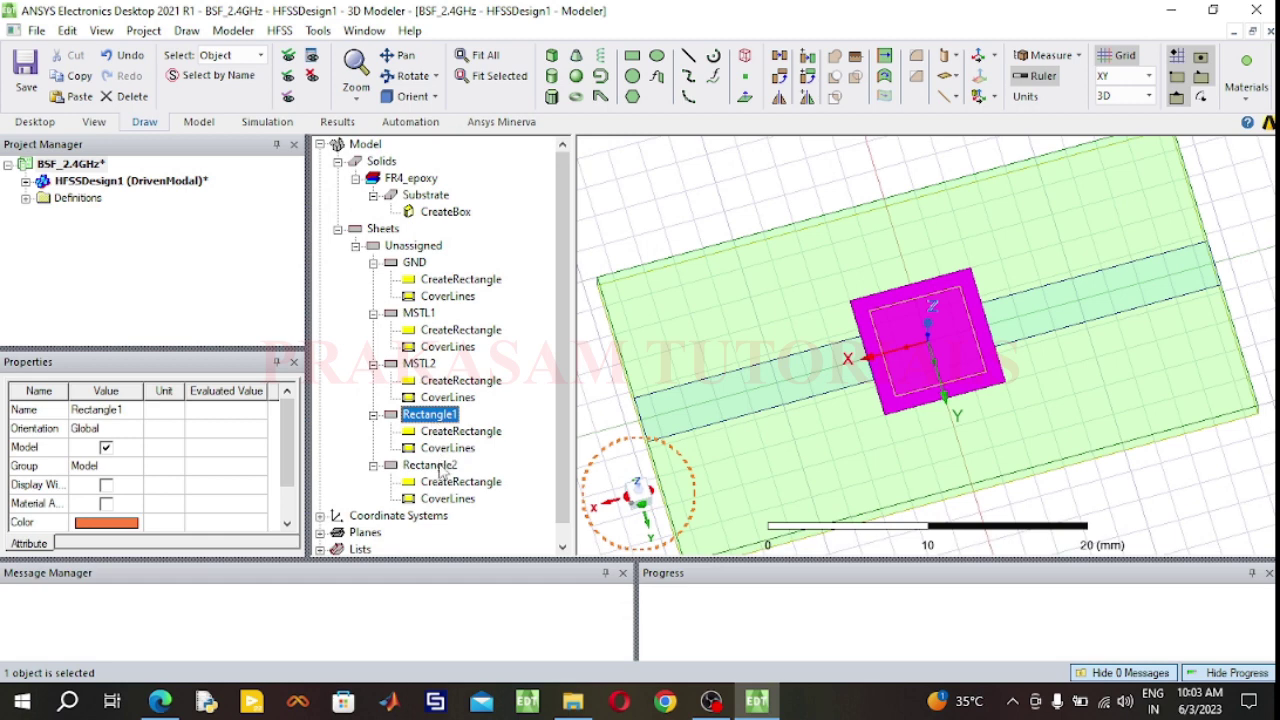
{"action": "left_click", "coordinate": [440, 466], "text": "ctrl"}
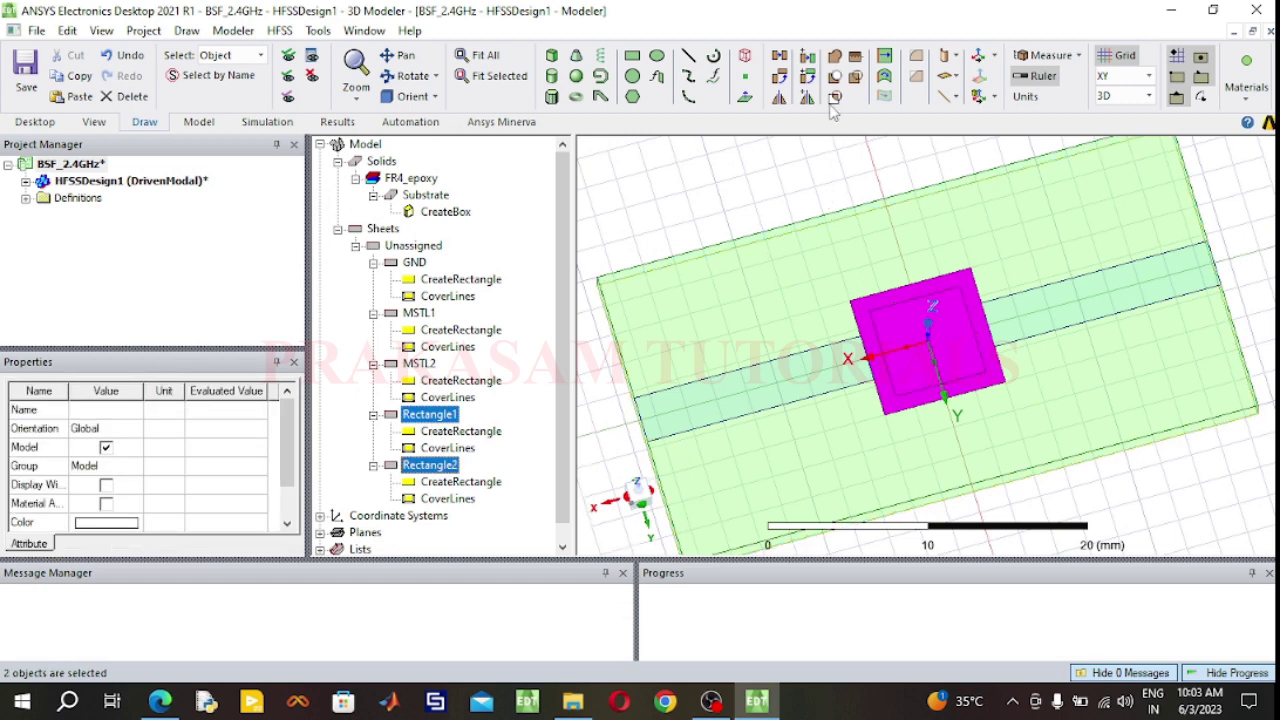
{"action": "left_click", "coordinate": [838, 92]}
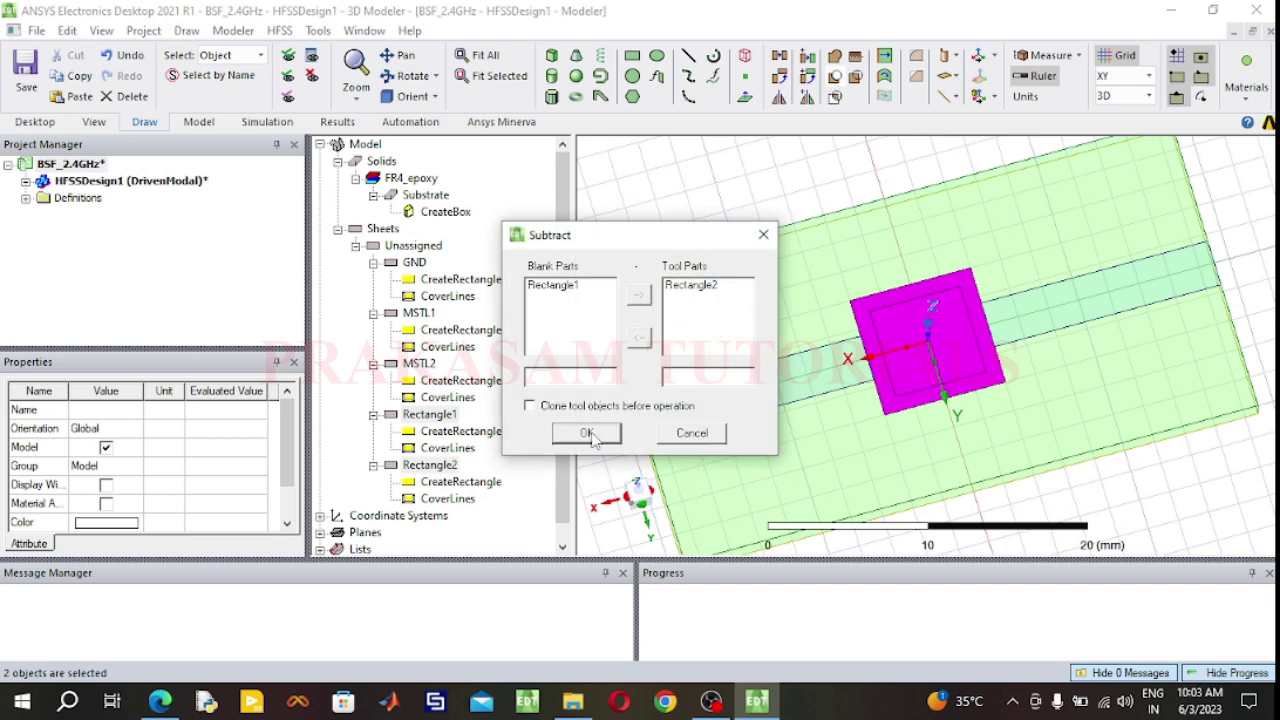
{"action": "left_click", "coordinate": [587, 434]}
Draw a rectangle about 1.5 mm by 1 mm on the ring's side at negative Y, starting at 0, -4, 0 mm.
{"action": "left_click", "coordinate": [1248, 507]}
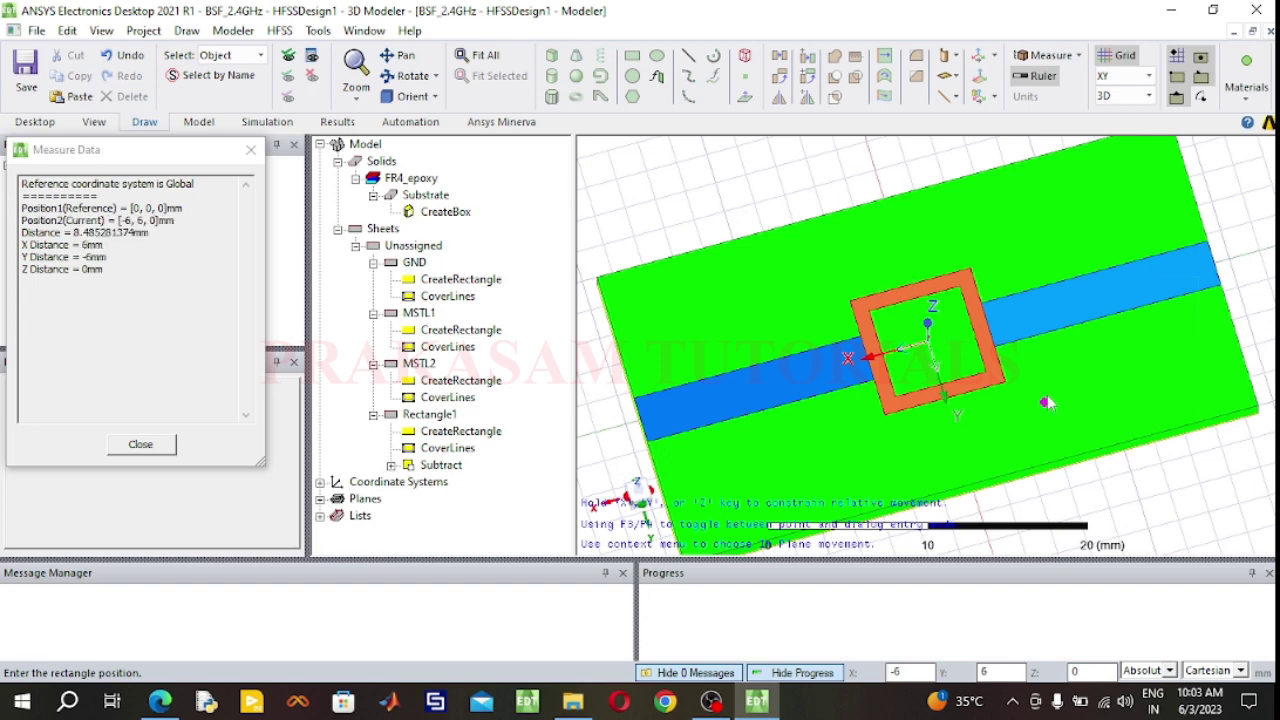
{"action": "left_click", "coordinate": [903, 296]}
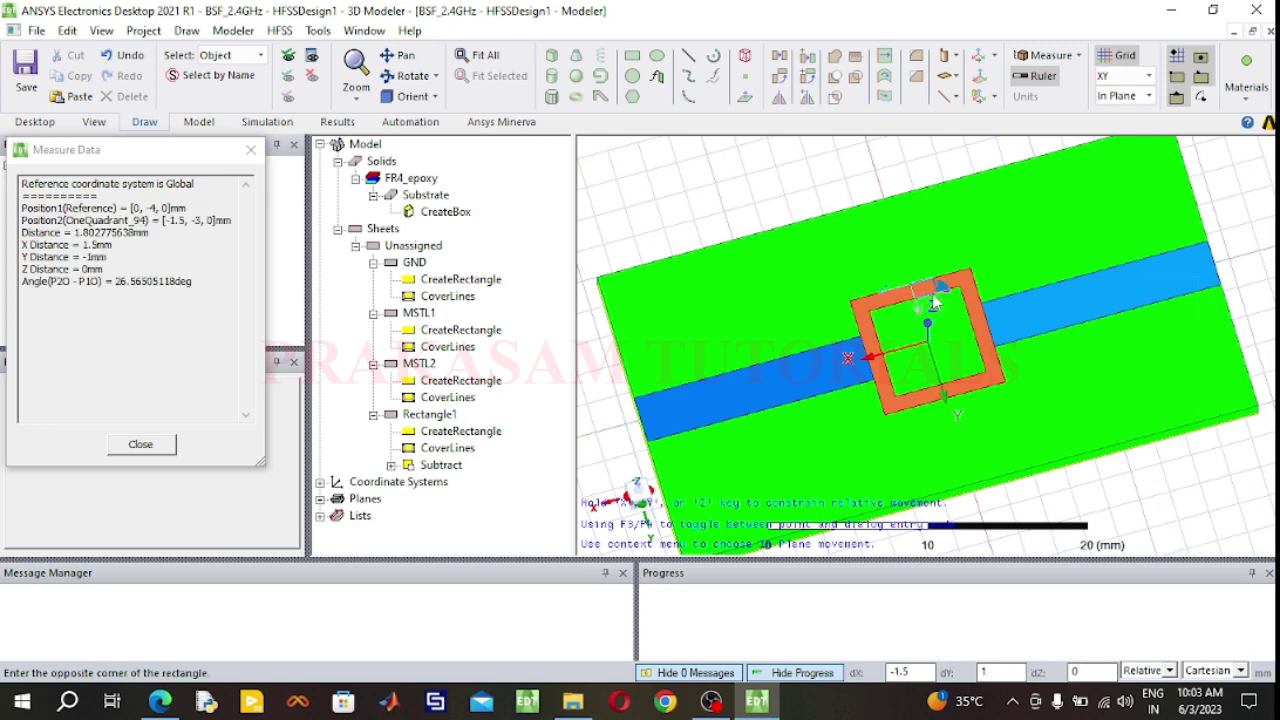
{"action": "left_click", "coordinate": [935, 302]}
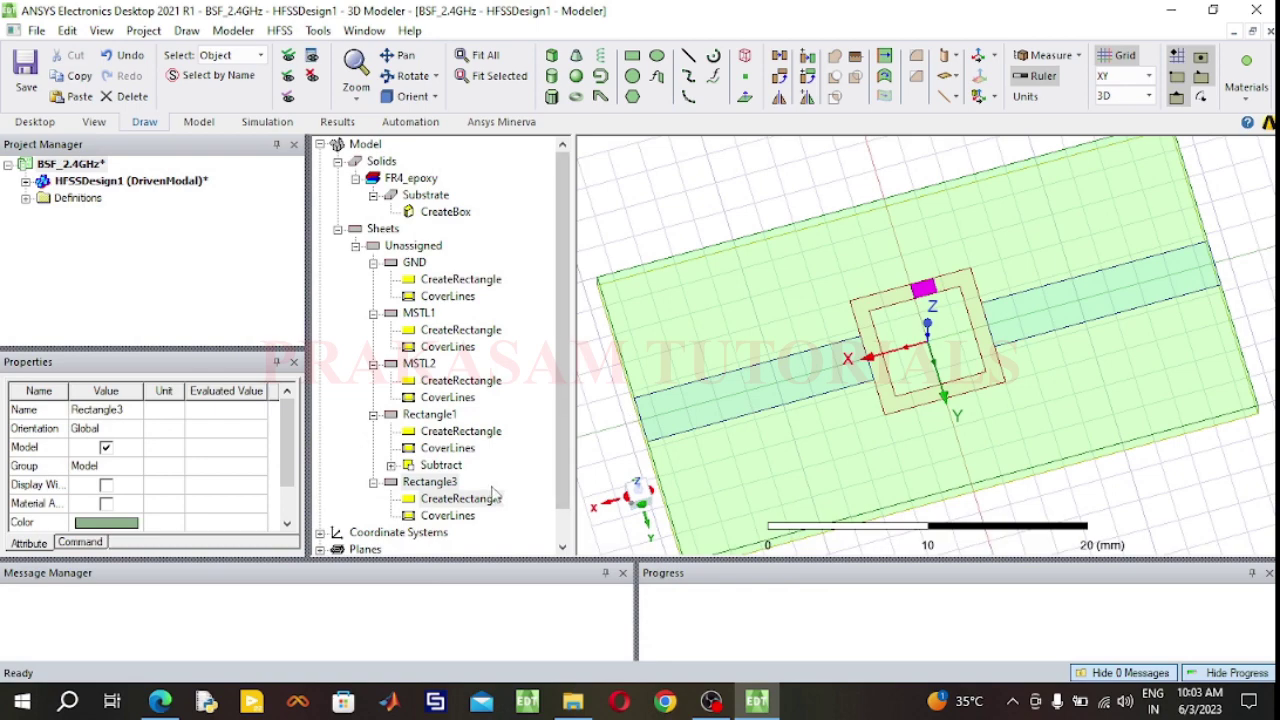
Set the small rectangle's XSize to -1 mm and YSize to 2 mm.
{"action": "double_click", "coordinate": [482, 499]}
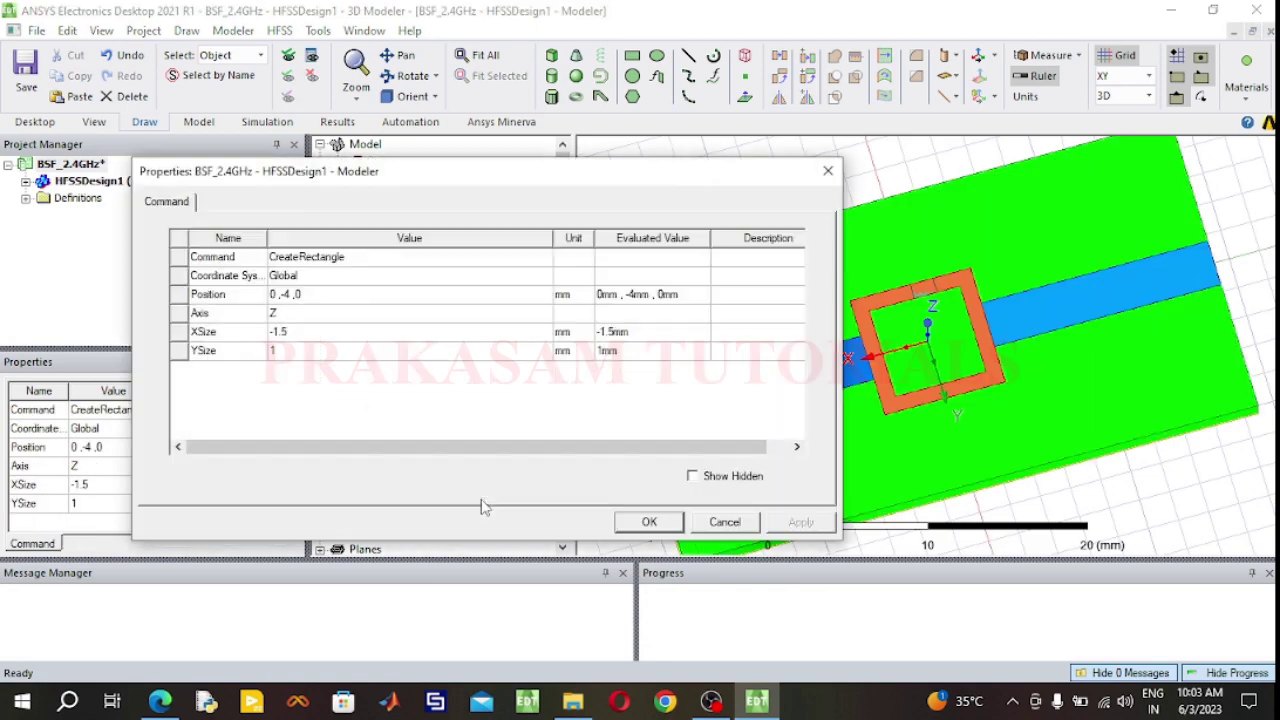
{"action": "left_click", "coordinate": [299, 332]}
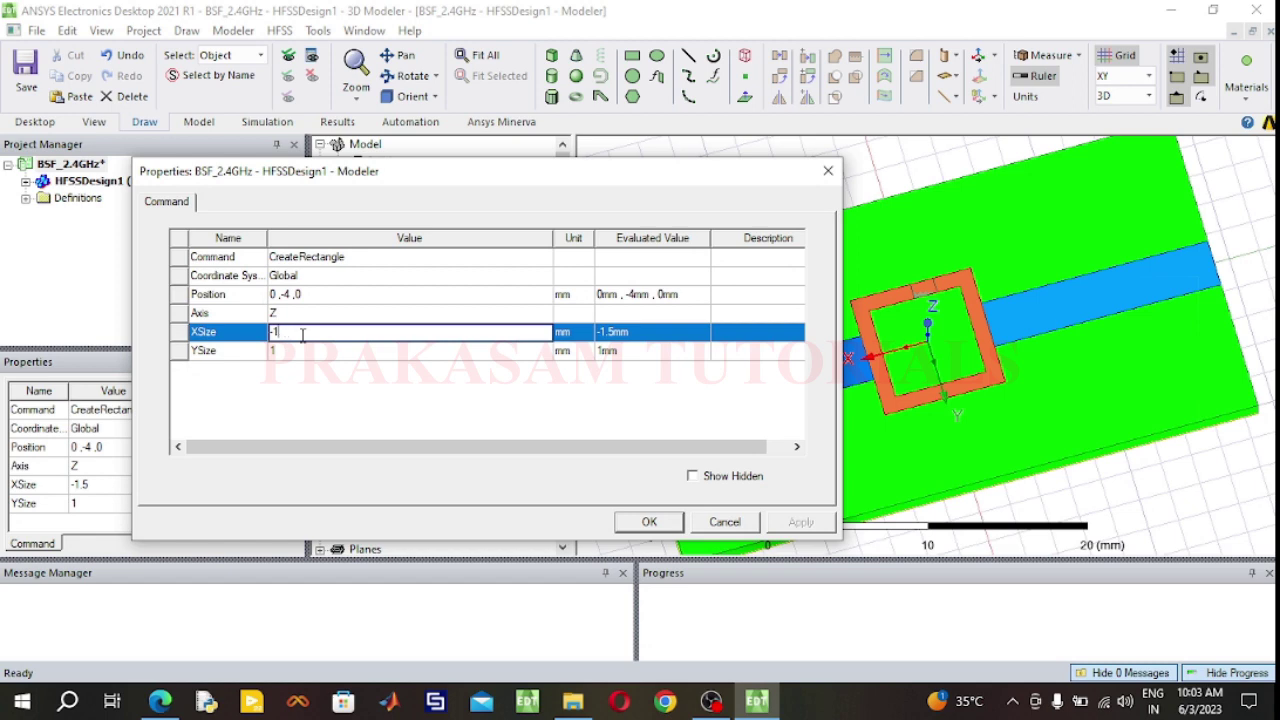
{"action": "left_click", "coordinate": [290, 352]}
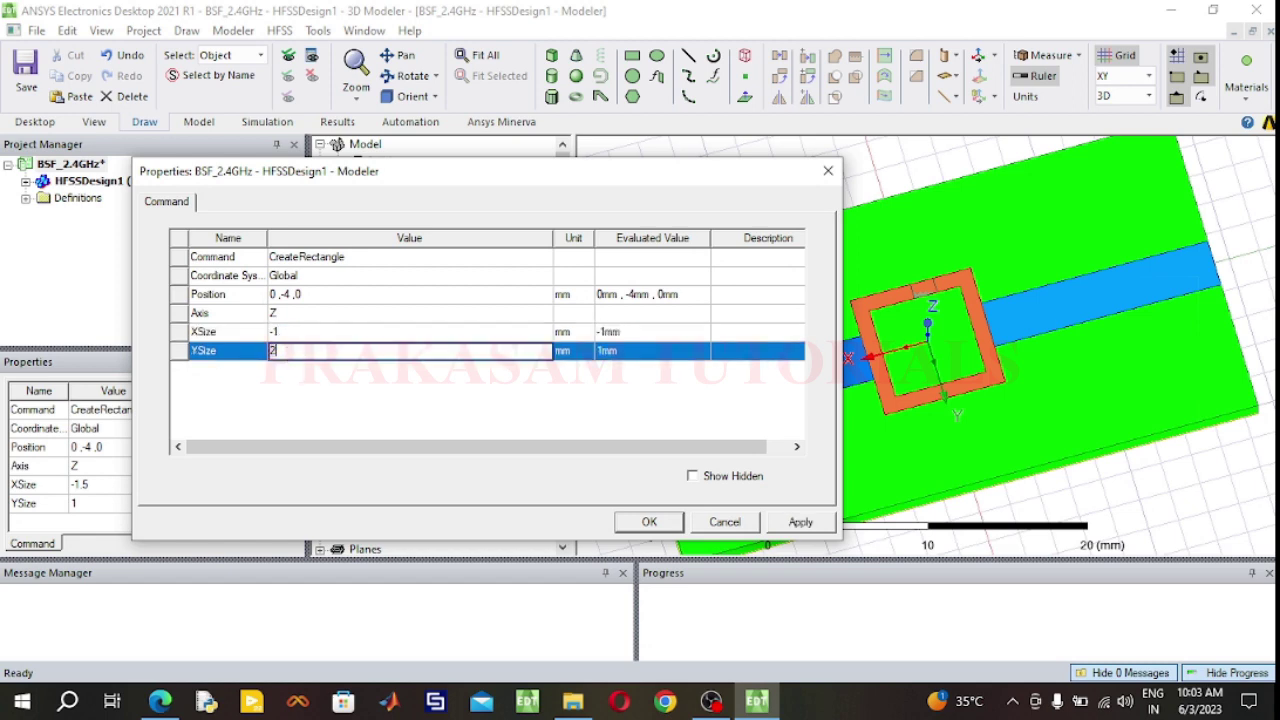
{"action": "type", "text": "2"}
{"action": "left_click", "coordinate": [649, 522]}
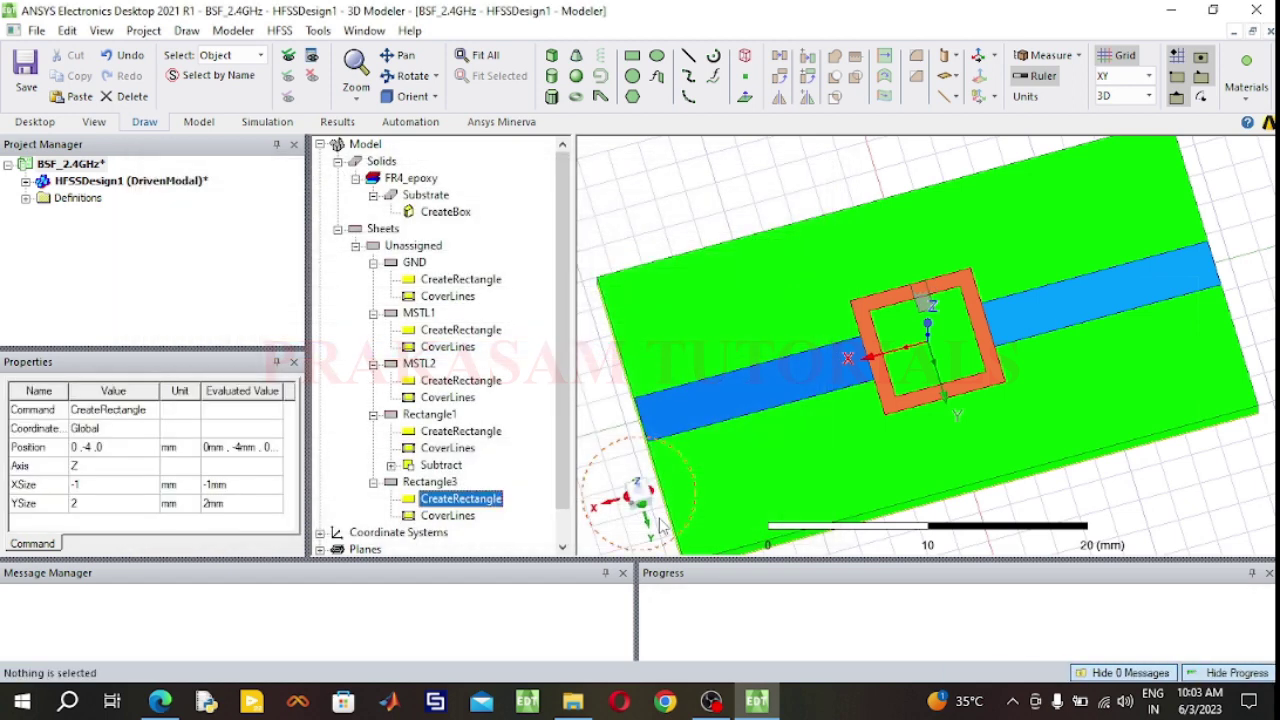
Resize the small rectangle on the ring to an XSize of -2 mm and a YSize of 1 mm.
{"action": "double_click", "coordinate": [492, 500]}
{"action": "left_click", "coordinate": [310, 332]}
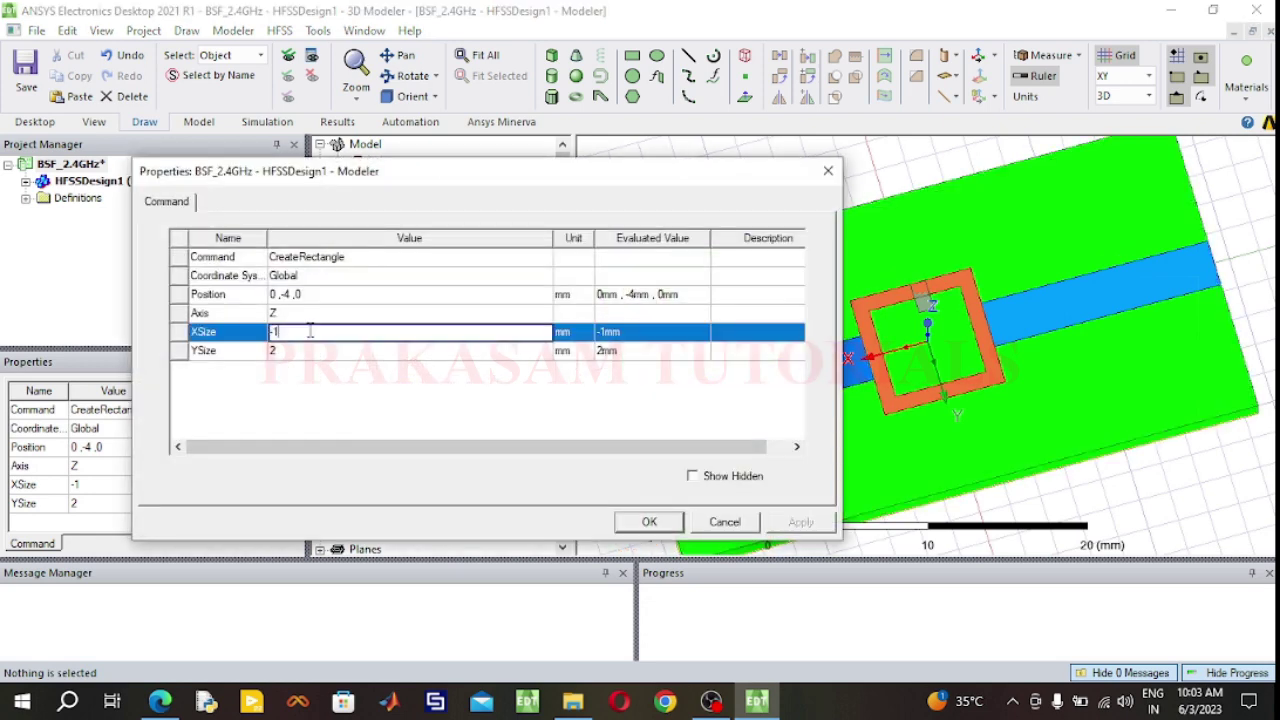
{"action": "left_click", "coordinate": [301, 351]}
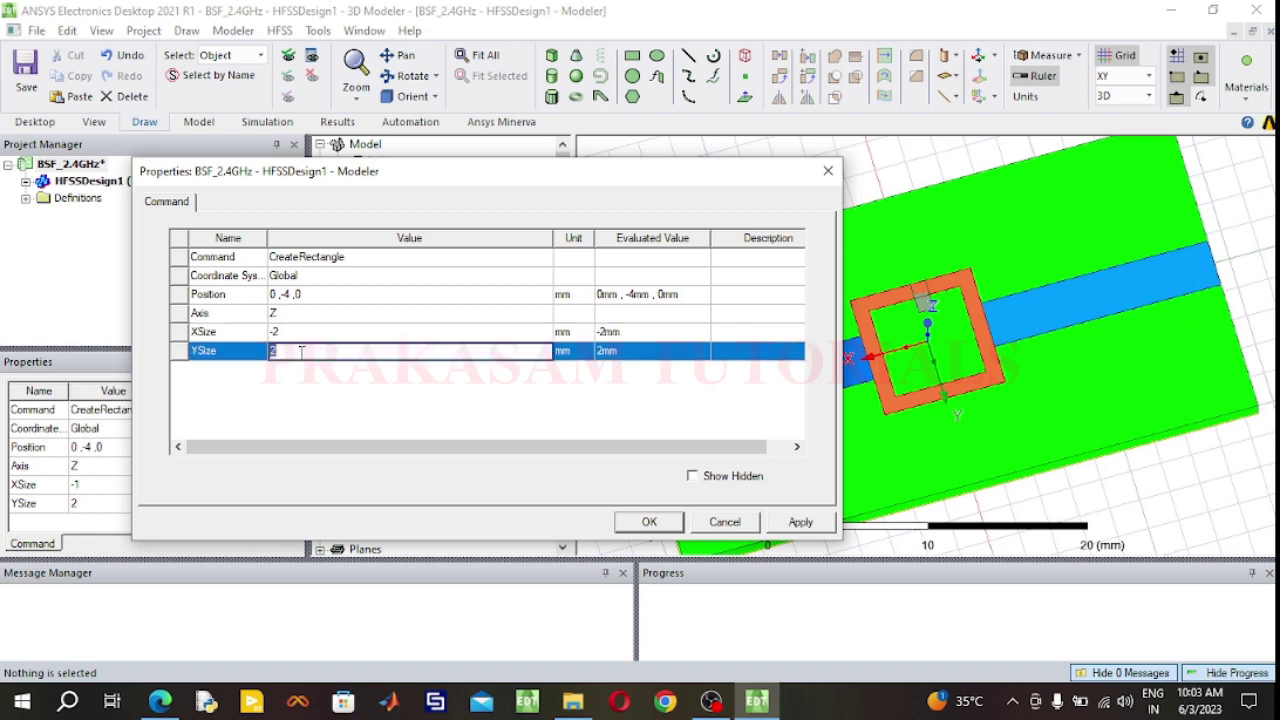
{"action": "type", "text": "1"}
{"action": "left_click", "coordinate": [668, 524]}
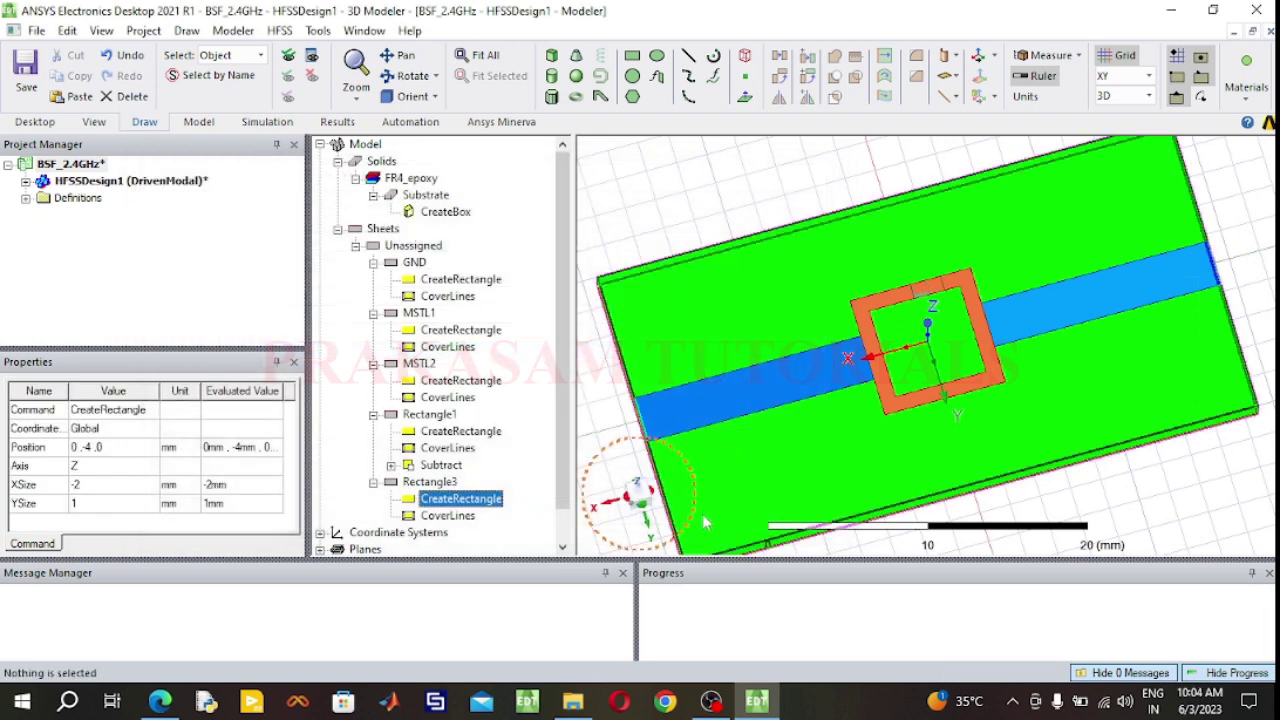
Try to move the small rectangle on the ring to position 4, -4, 0 mm.
{"action": "double_click", "coordinate": [470, 499]}
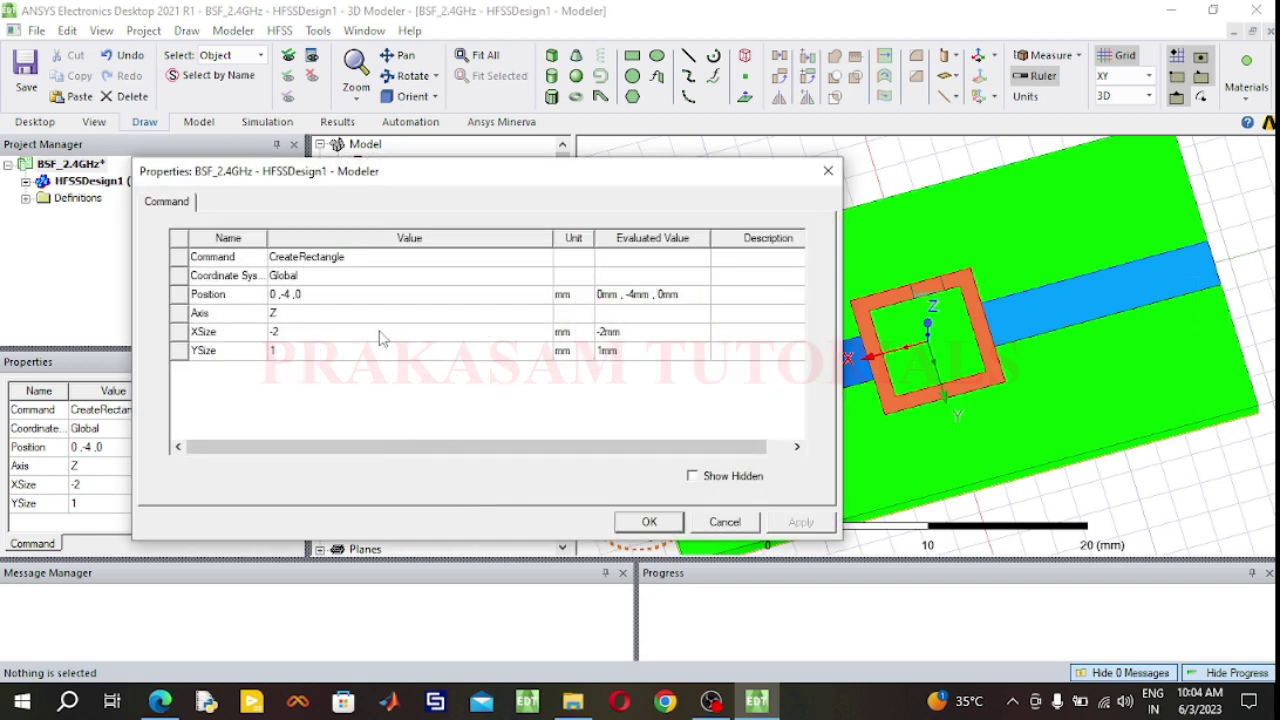
{"action": "left_click", "coordinate": [276, 297]}
{"action": "left_click", "coordinate": [274, 297]}
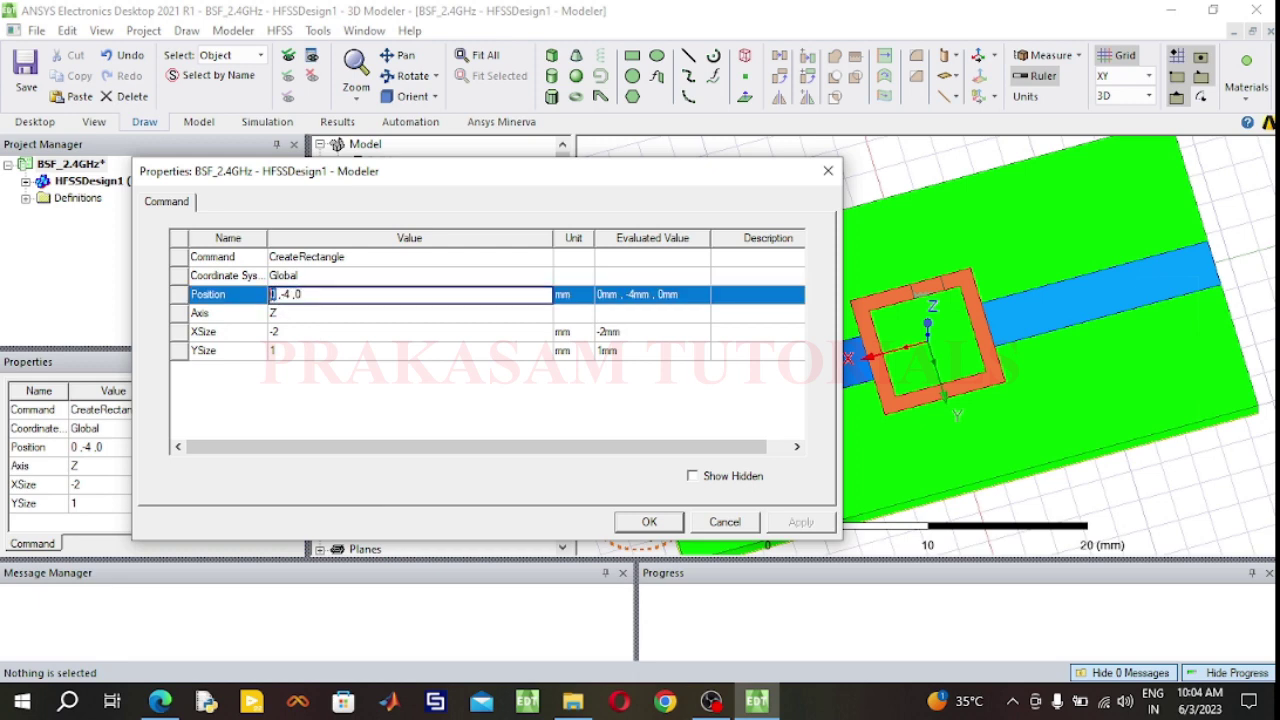
{"action": "type", "text": "4"}
{"action": "left_click", "coordinate": [649, 522]}
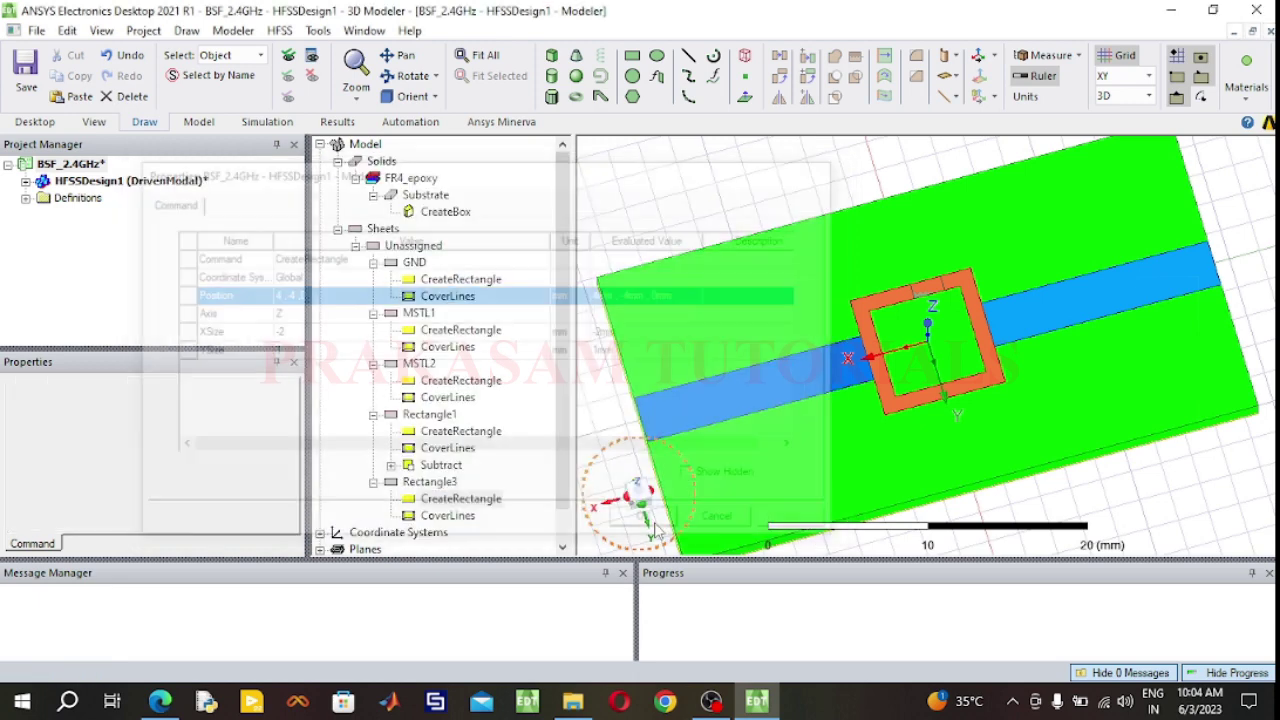
{"action": "double_click", "coordinate": [466, 504]}
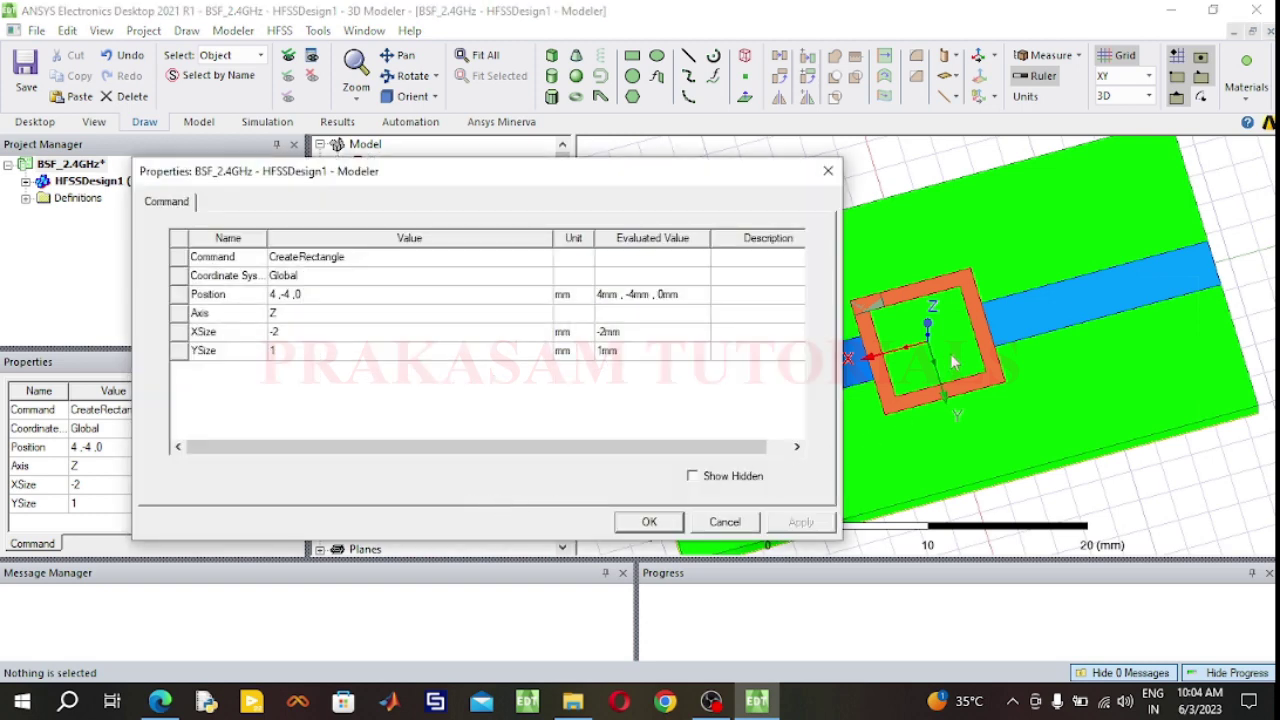
{"action": "left_click", "coordinate": [748, 527]}
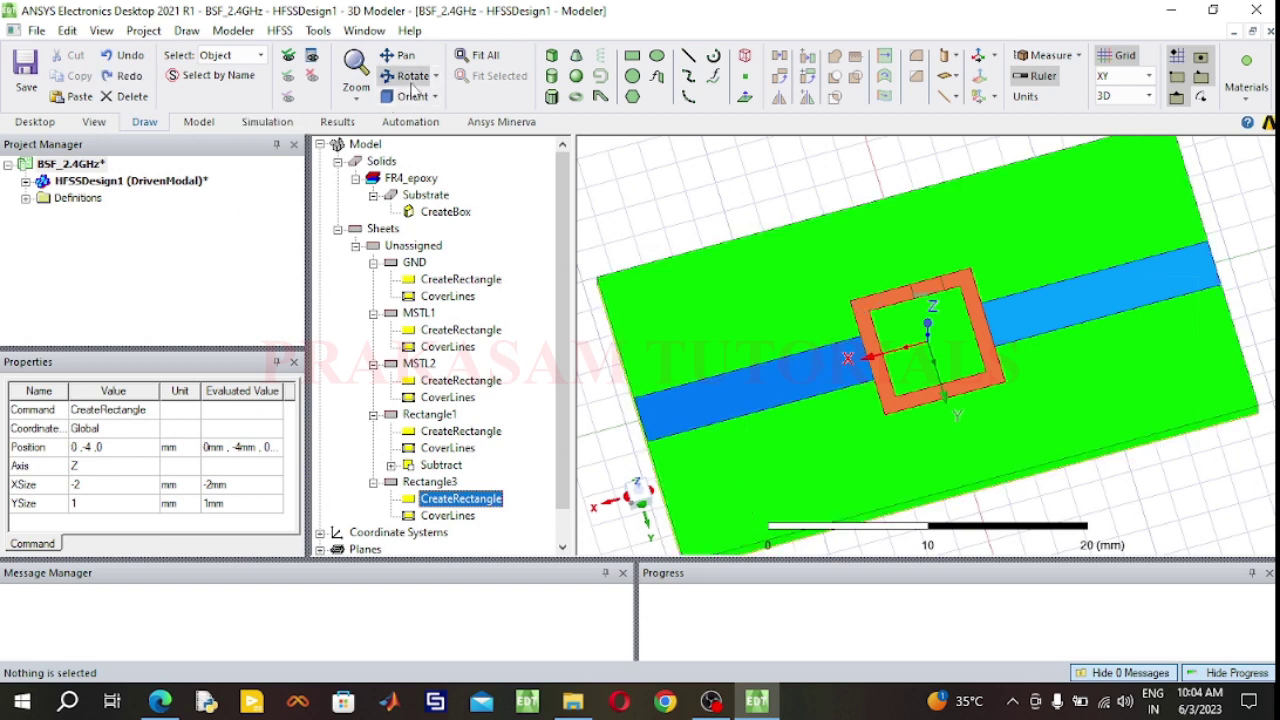
Try to move the small rectangle to position 2, -2, 0 mm, and undo that move.
{"action": "left_click", "coordinate": [412, 80]}
{"action": "left_click_drag", "start_coordinate": [604, 405], "coordinate": [574, 324]}
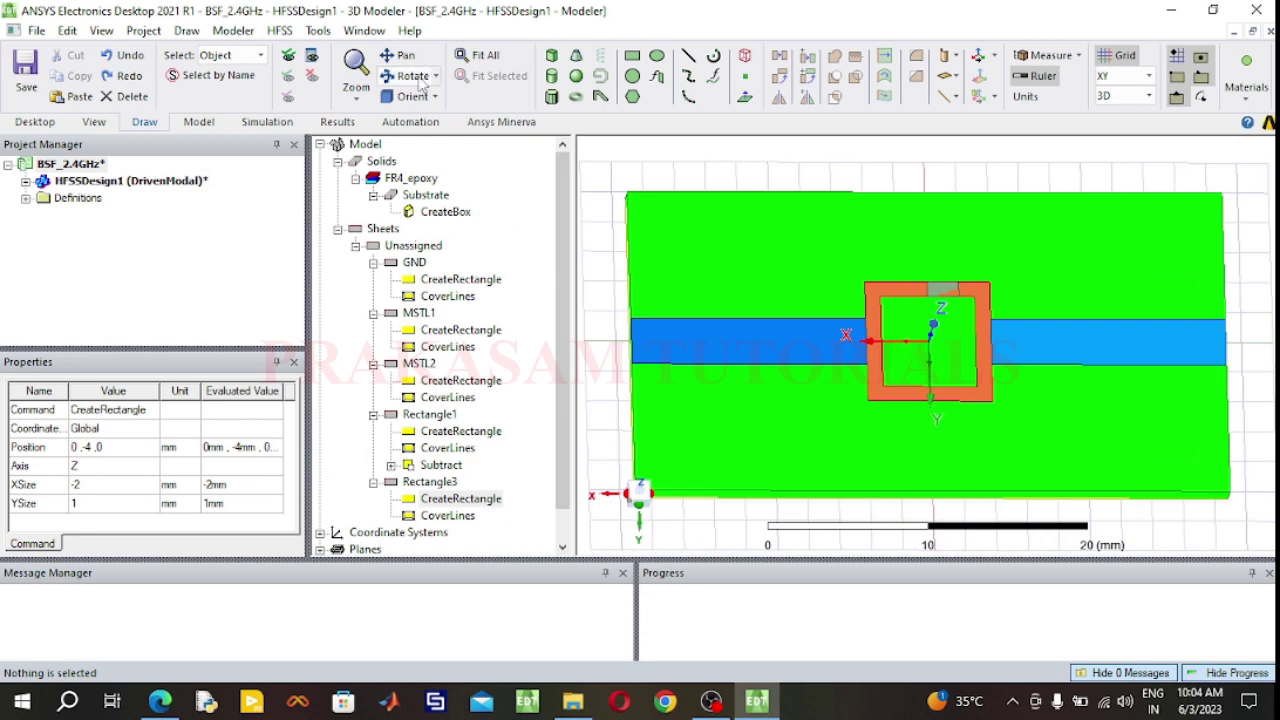
{"action": "left_click", "coordinate": [462, 499]}
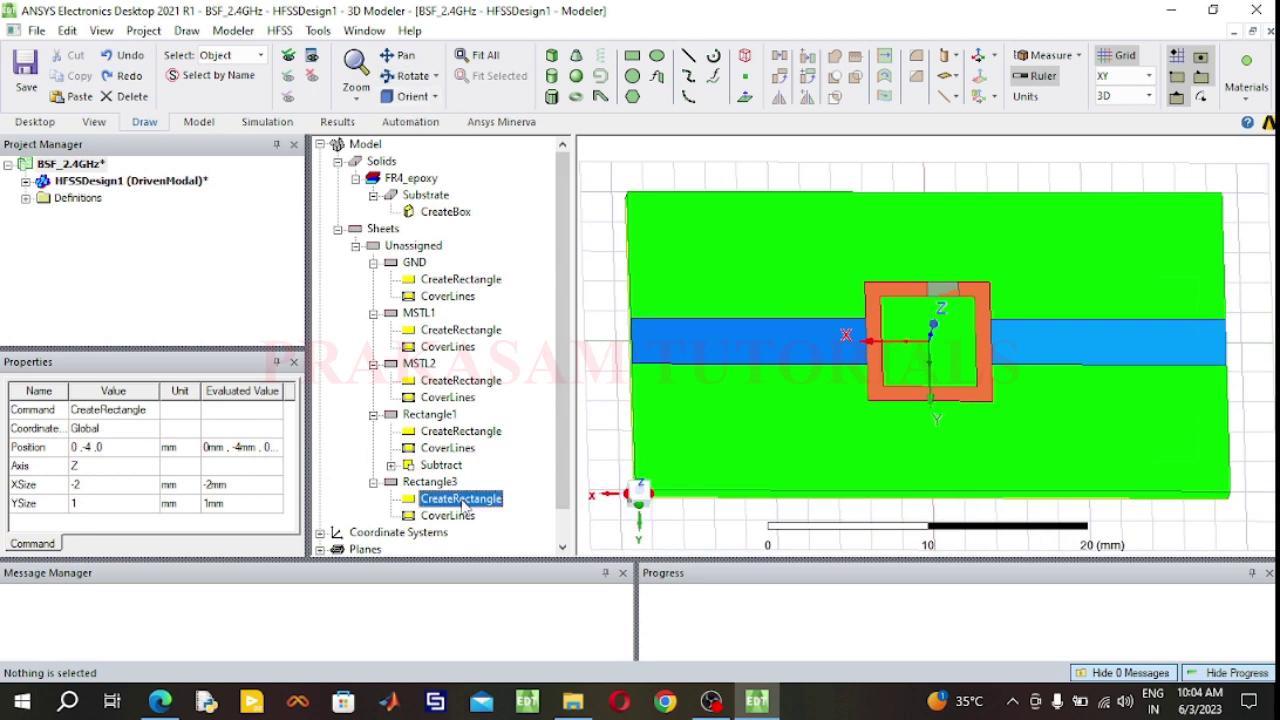
{"action": "double_click", "coordinate": [462, 499]}
{"action": "left_click", "coordinate": [295, 304]}
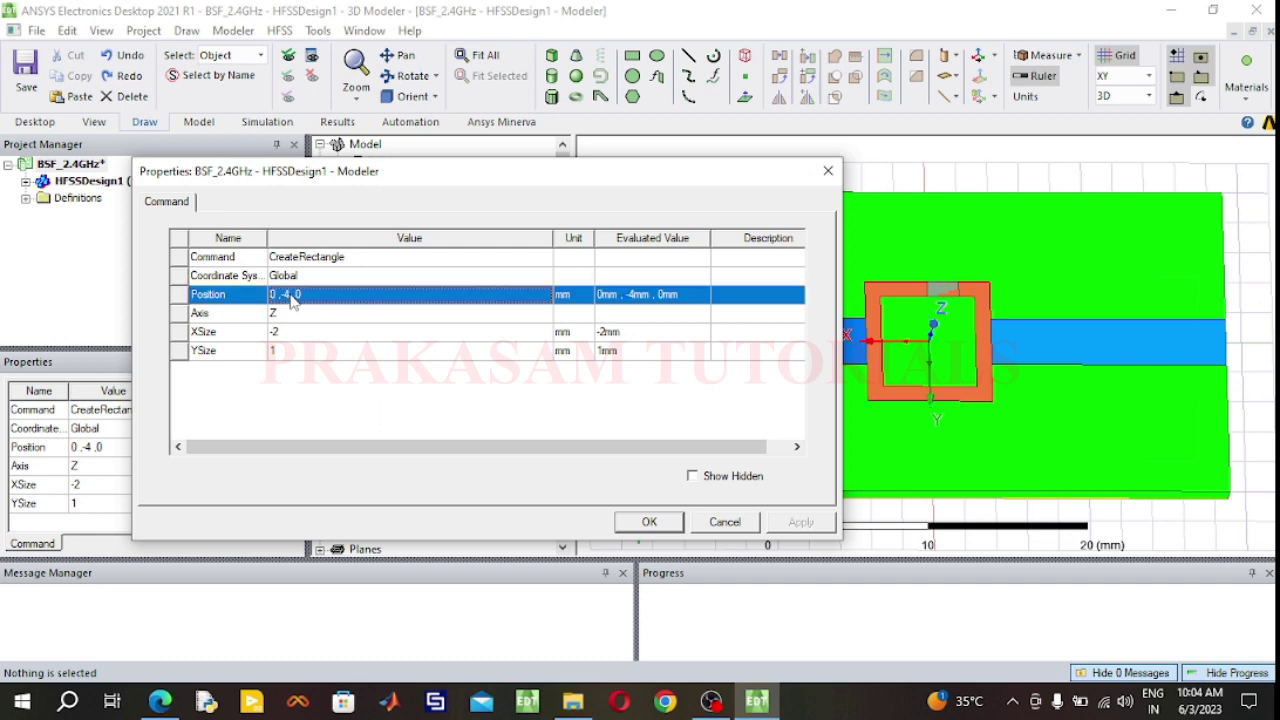
{"action": "left_click", "coordinate": [290, 296]}
{"action": "left_click", "coordinate": [286, 294]}
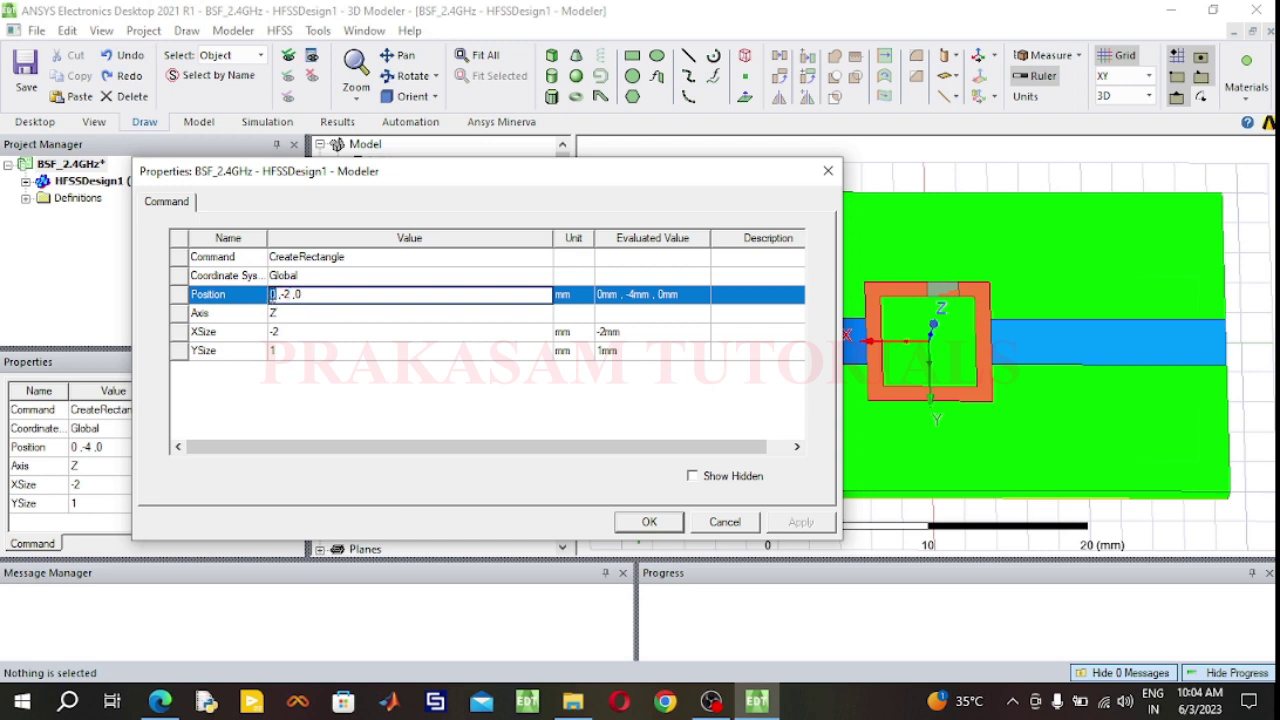
{"action": "type", "text": "2"}
{"action": "left_click", "coordinate": [649, 522]}
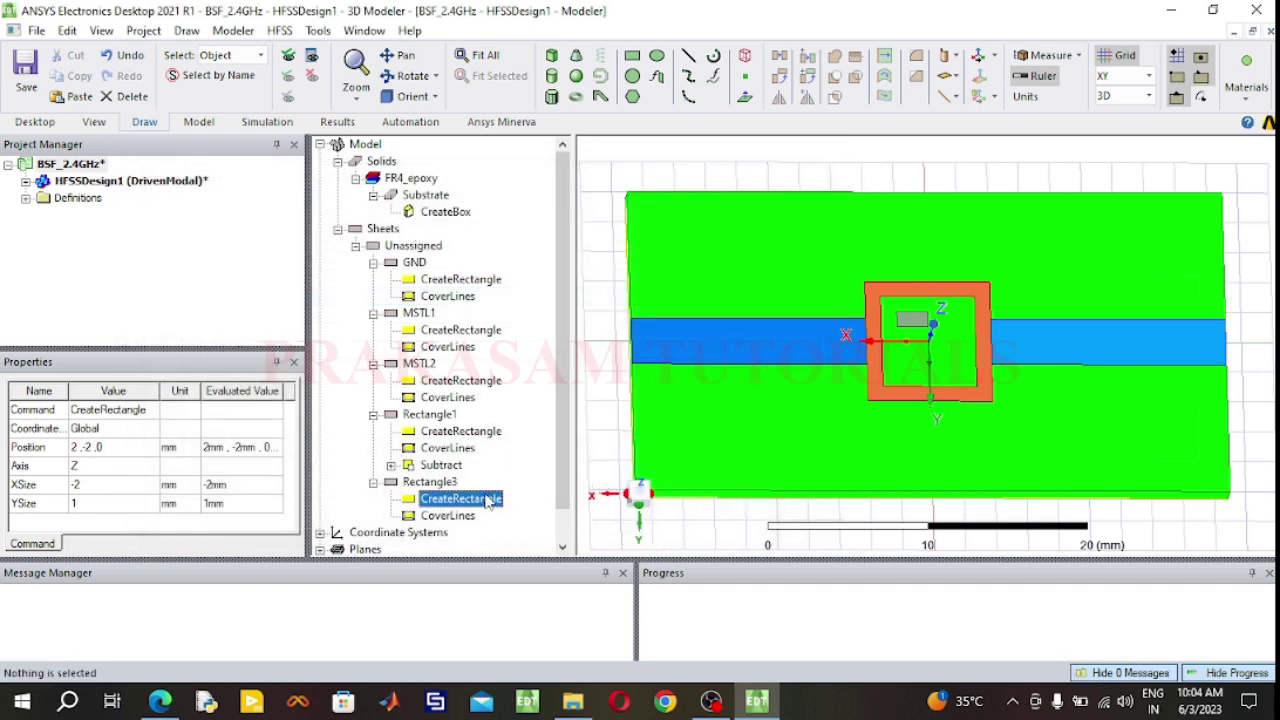
{"action": "key", "text": "ctrl+z"}
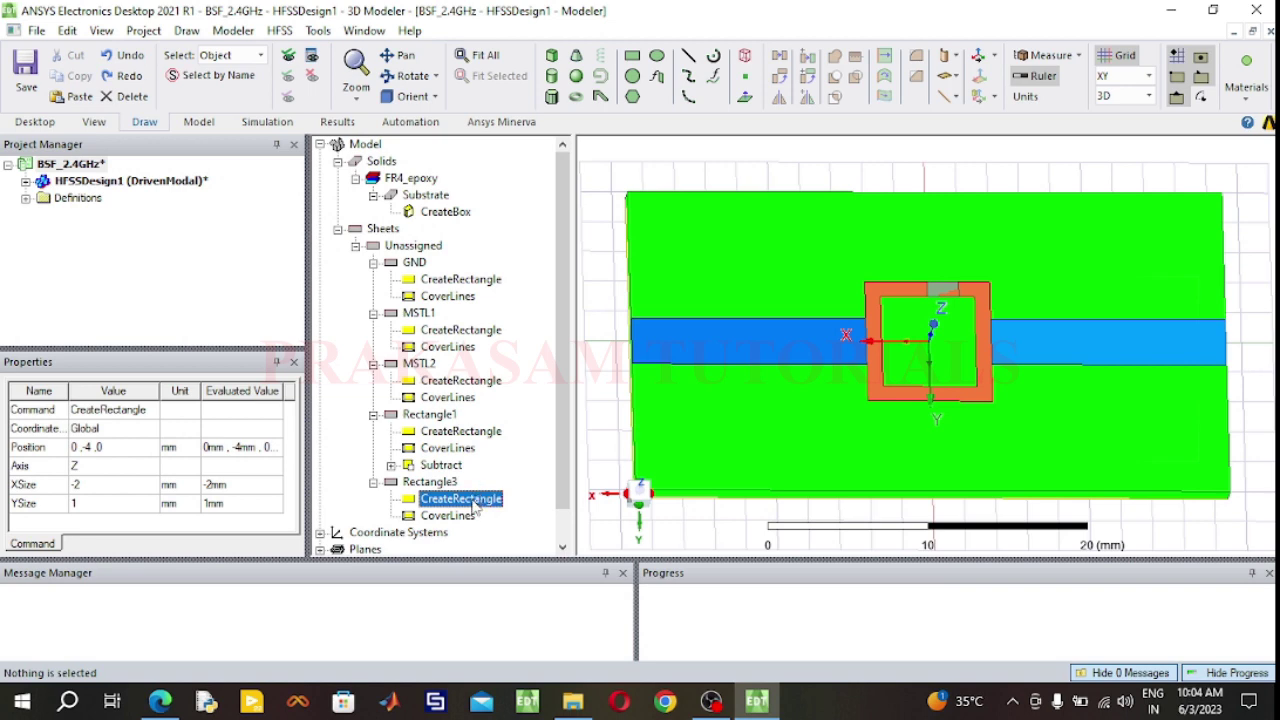
Set the small rectangle's position to 1, -4, 0 mm to centre it on the ring's side at negative Y.
{"action": "double_click", "coordinate": [475, 507]}
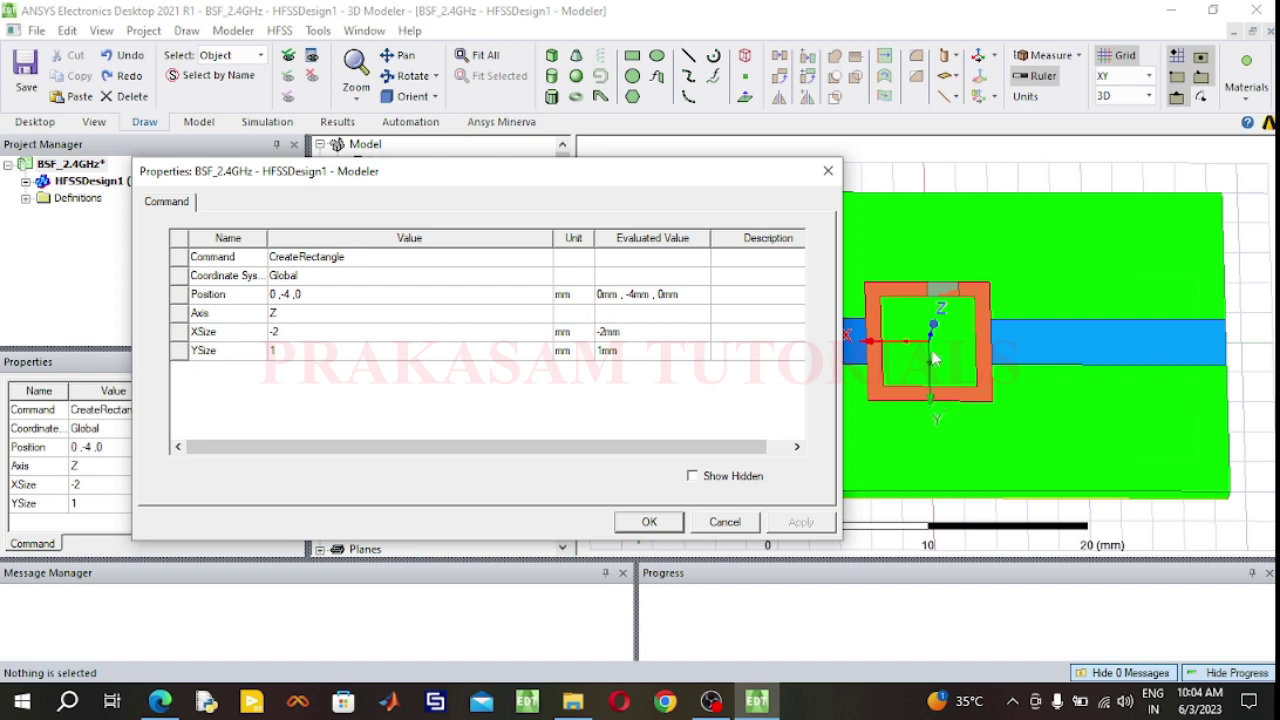
{"action": "left_click", "coordinate": [273, 295]}
{"action": "left_click", "coordinate": [272, 295]}
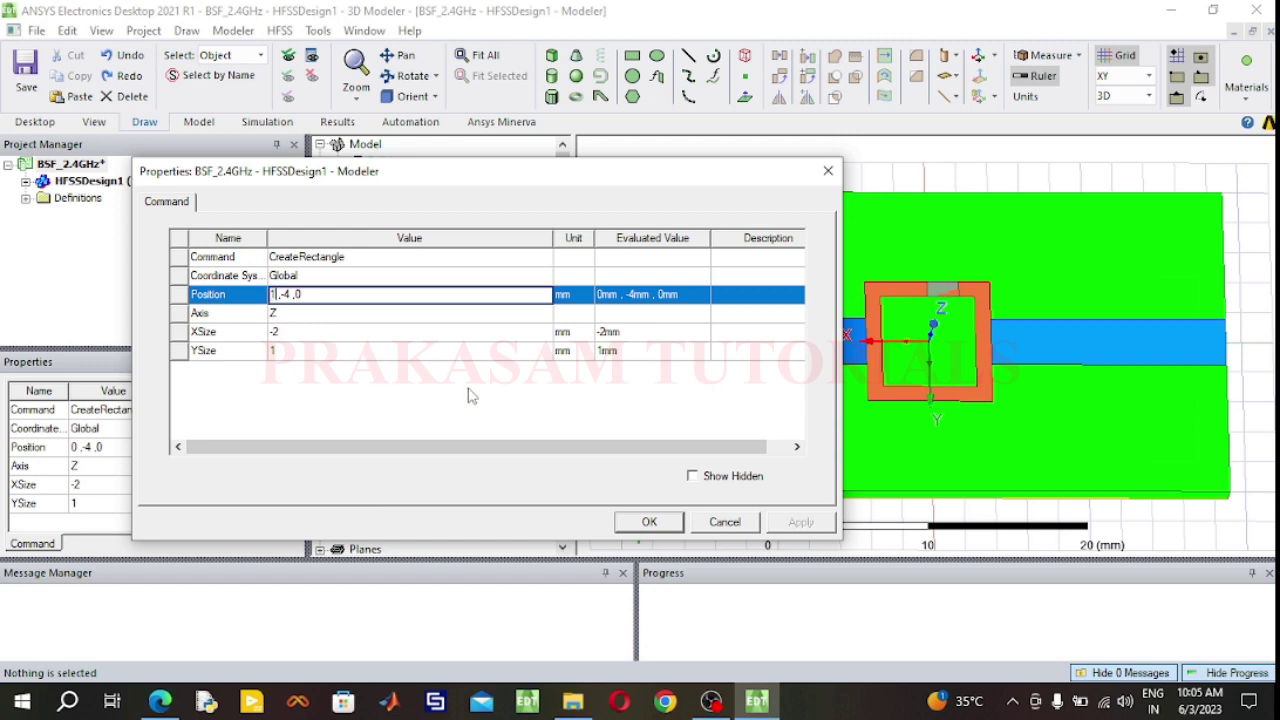
{"action": "type", "text": "1"}
{"action": "left_click", "coordinate": [649, 521]}
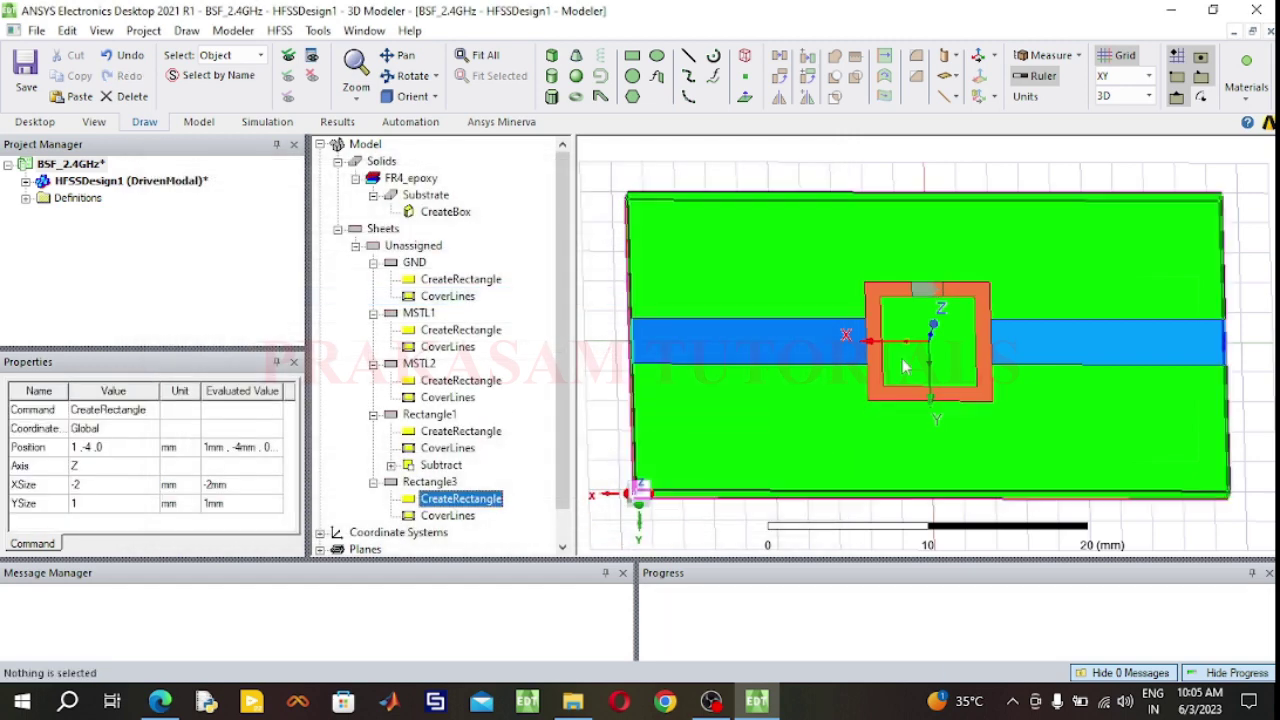
{"action": "scroll", "coordinate": [947, 316], "scroll_direction": "up", "scroll_amount": 3}
{"action": "scroll", "coordinate": [947, 316], "scroll_direction": "down", "scroll_amount": 4}
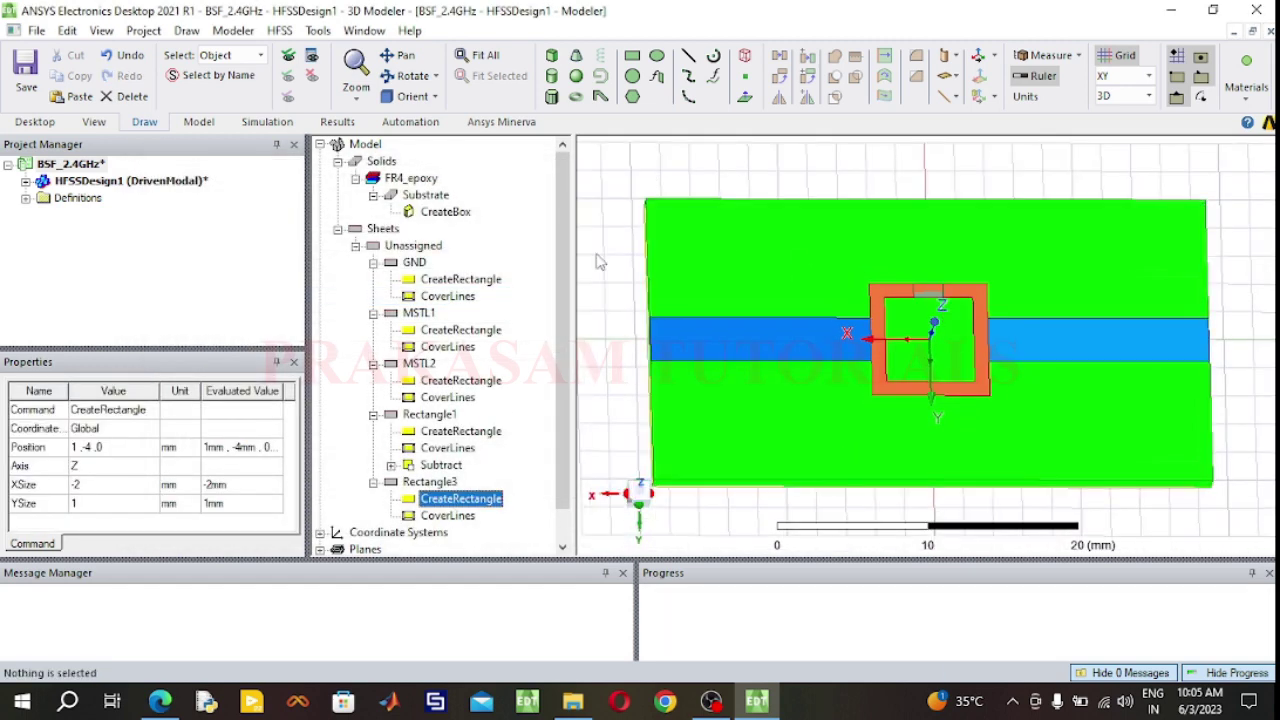
Subtract the small Rectangle3 from the ring Rectangle1 without cloning the tool object, cutting a gap in the ring.
{"action": "left_click", "coordinate": [446, 416]}
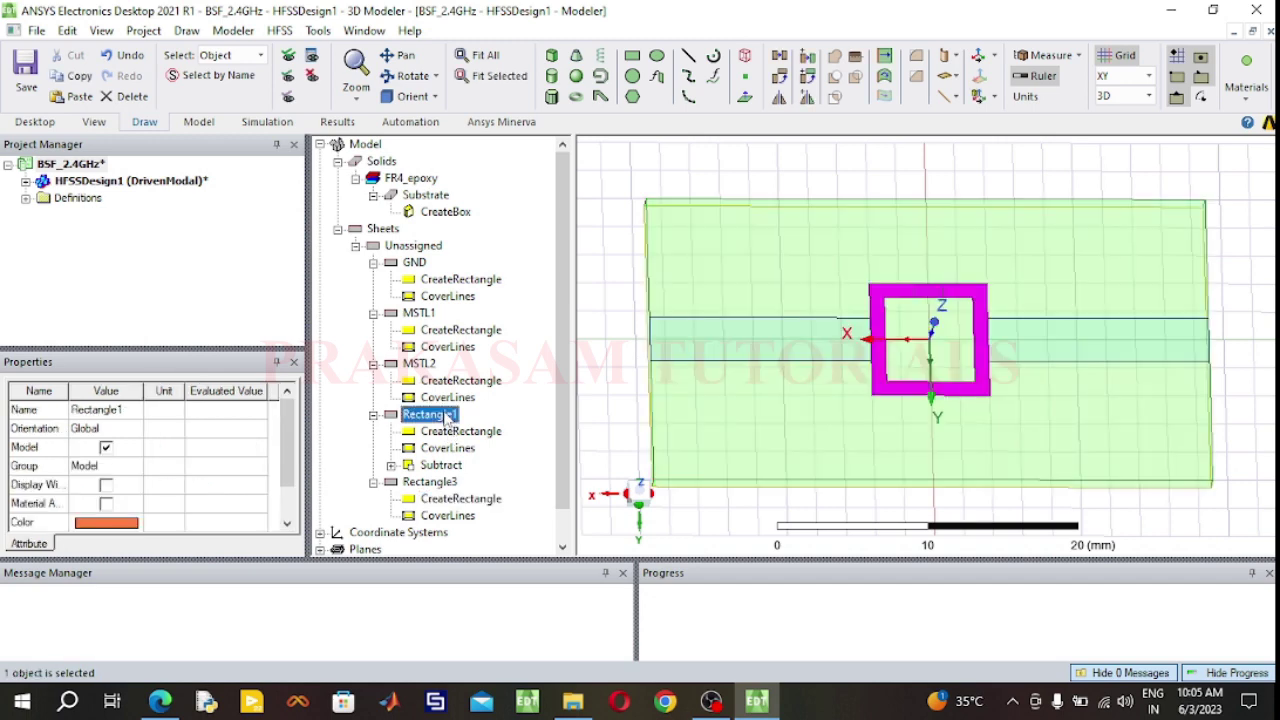
{"action": "left_click", "coordinate": [430, 482], "text": "ctrl"}
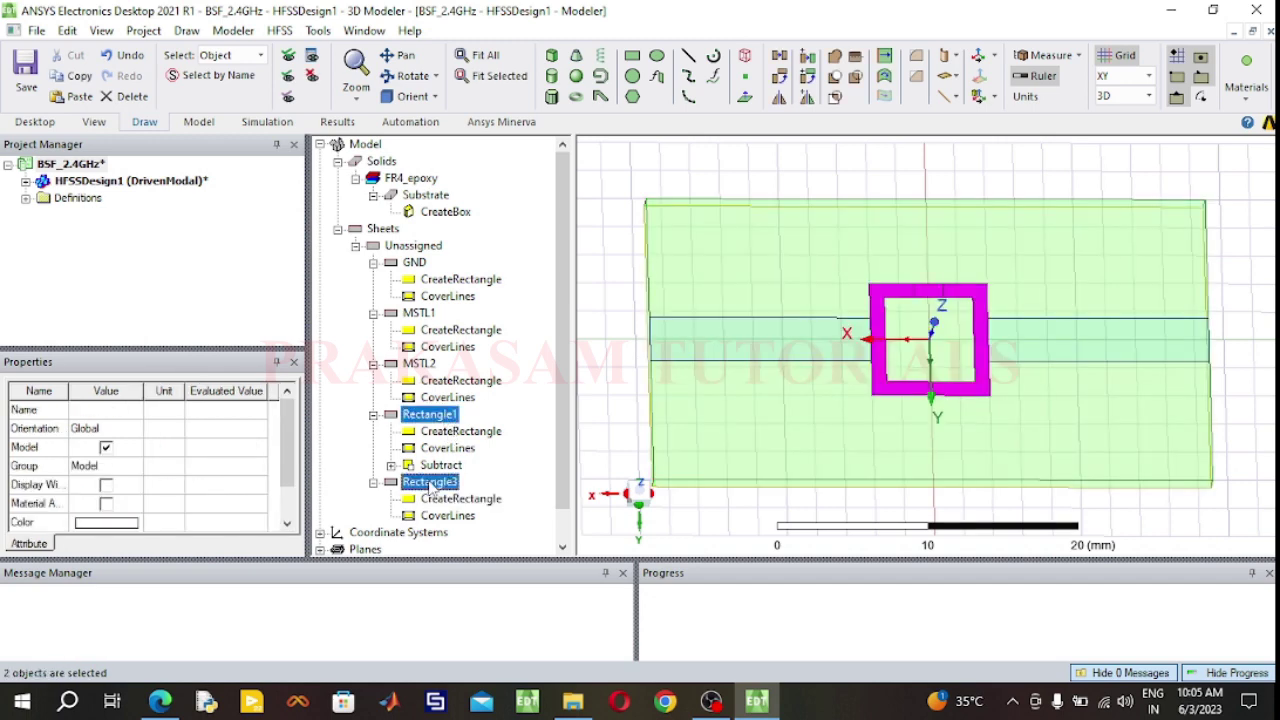
{"action": "left_click", "coordinate": [835, 76]}
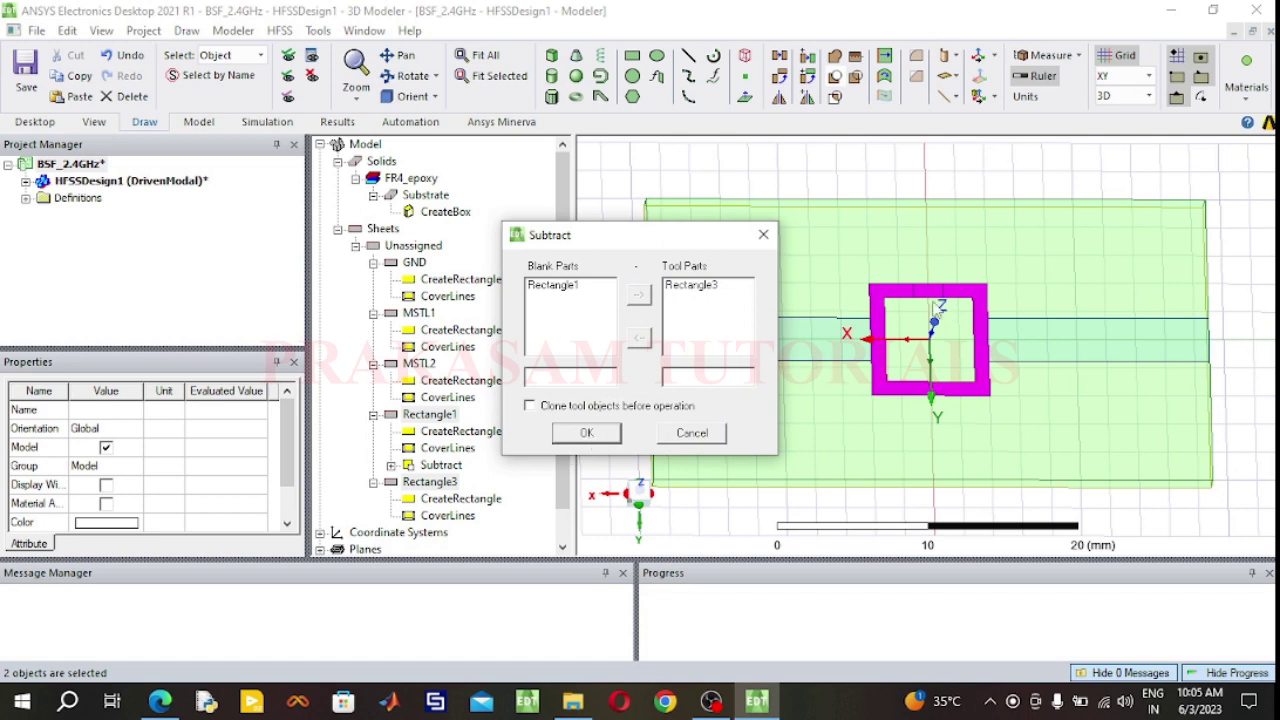
{"action": "left_click", "coordinate": [587, 432]}
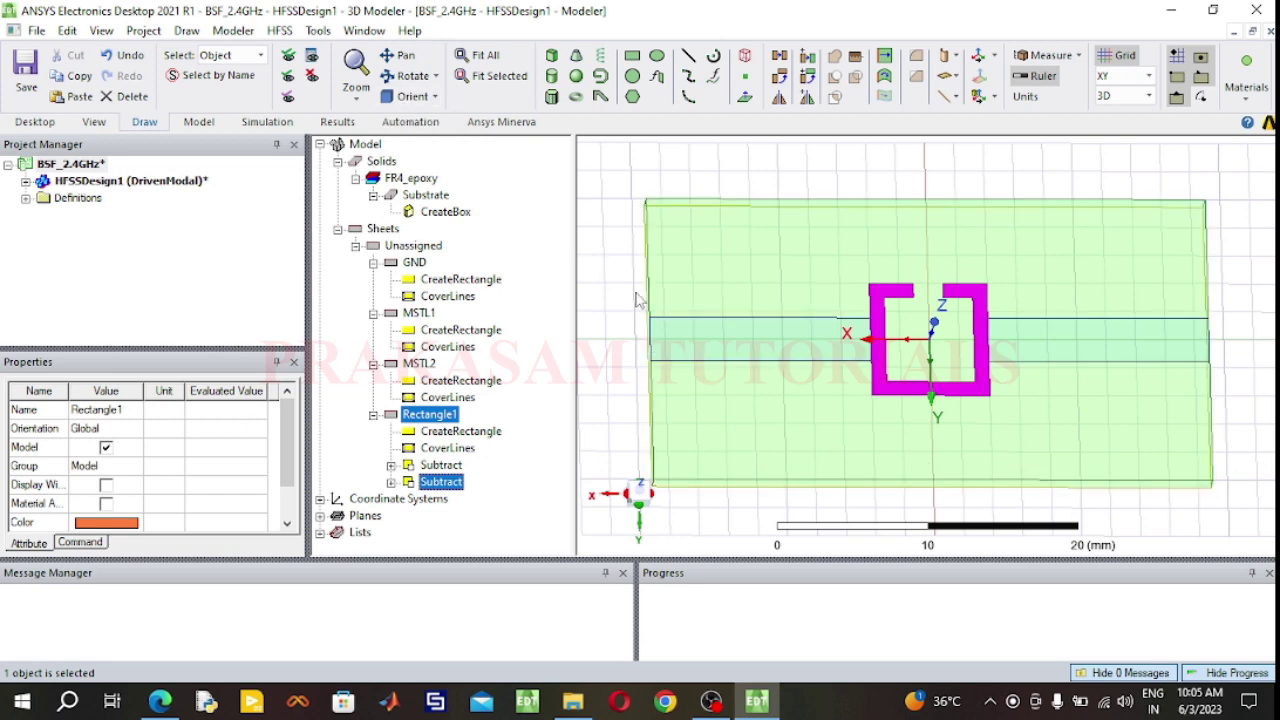
{"action": "left_click", "coordinate": [410, 97]}
{"action": "left_click", "coordinate": [726, 329]}
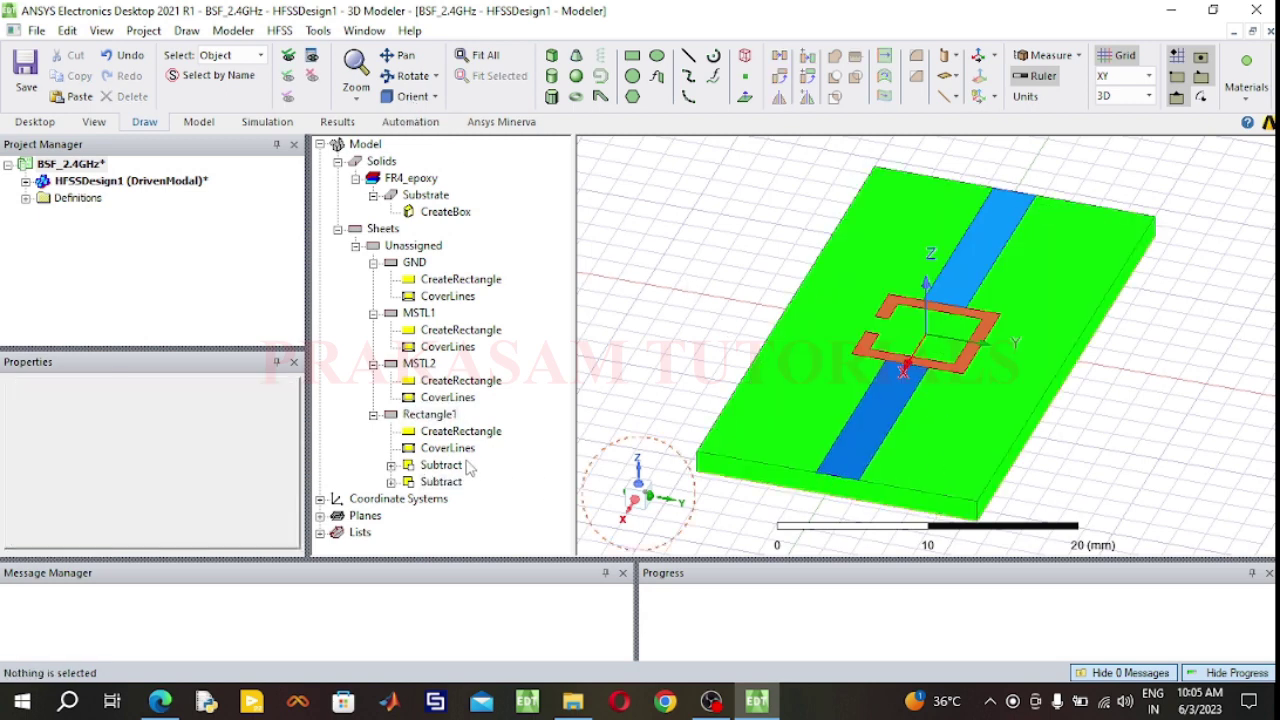
Unite MSTL1, MSTL2 and the split ring Rectangle1 into a single sheet.
{"action": "left_click", "coordinate": [425, 316]}
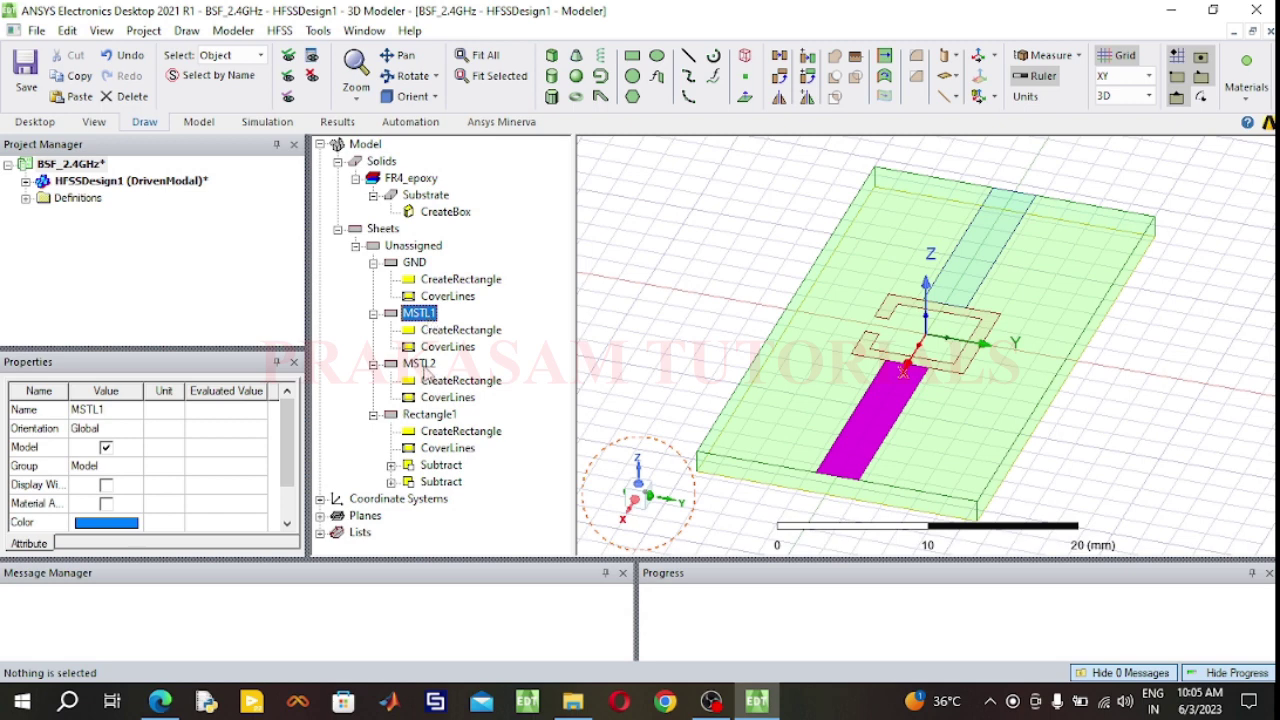
{"action": "left_click", "coordinate": [420, 364], "text": "ctrl"}
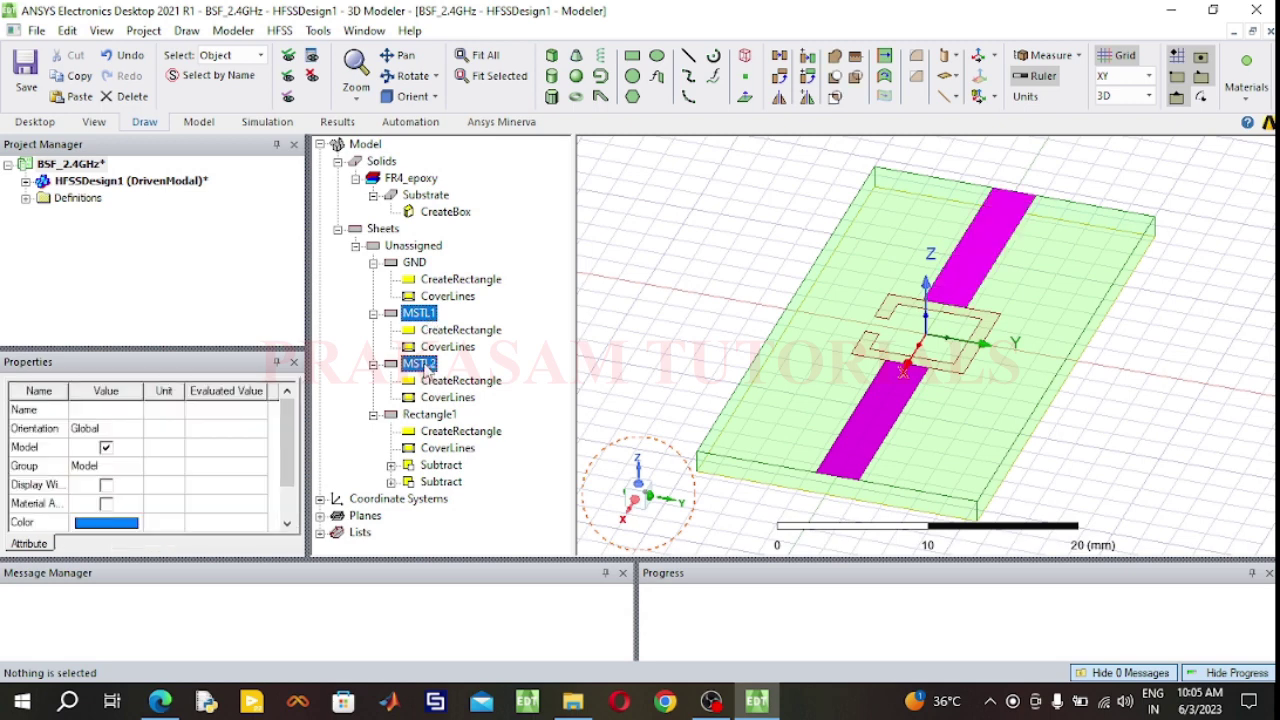
{"action": "left_click", "coordinate": [428, 415], "text": "ctrl"}
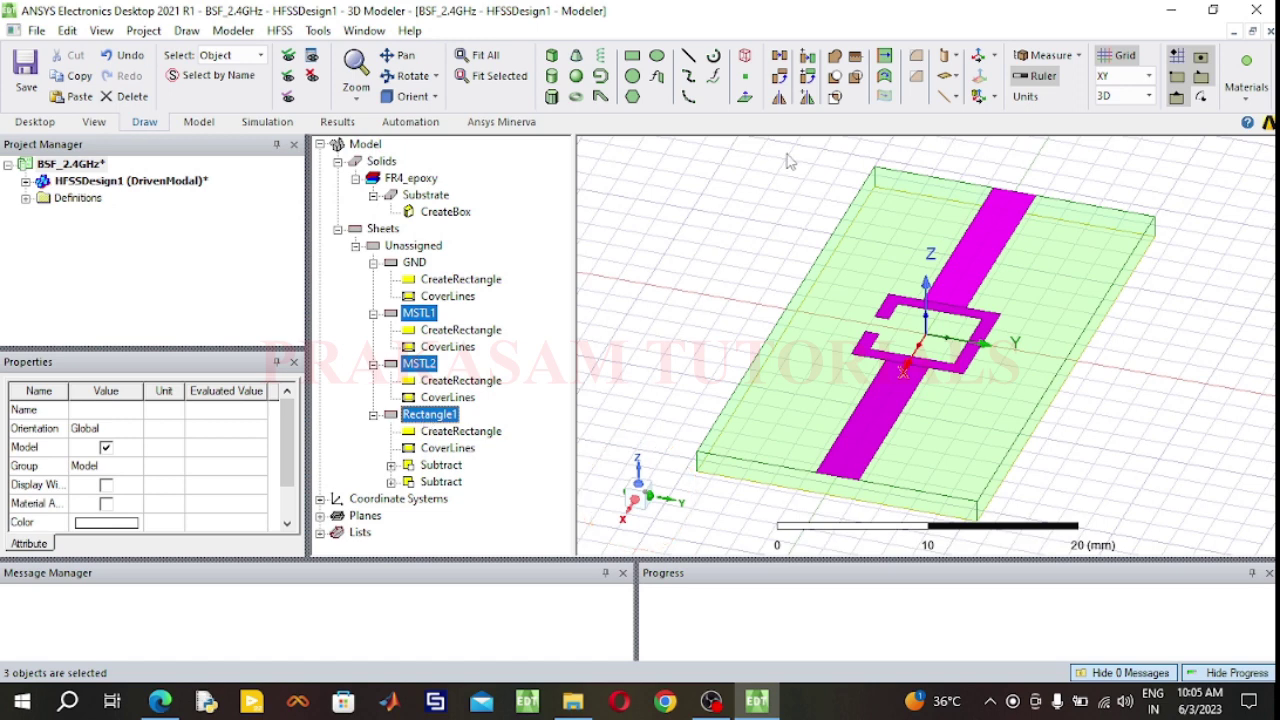
{"action": "left_click", "coordinate": [835, 62]}
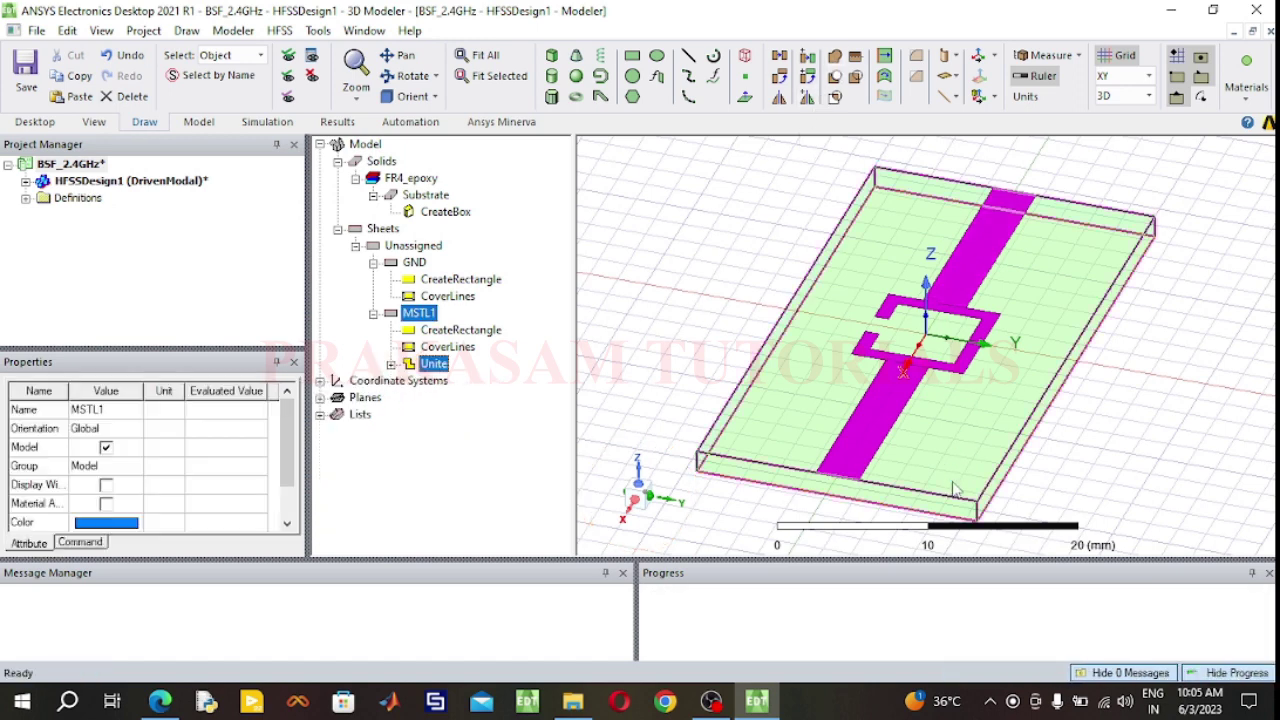
{"action": "left_click", "coordinate": [1136, 438]}
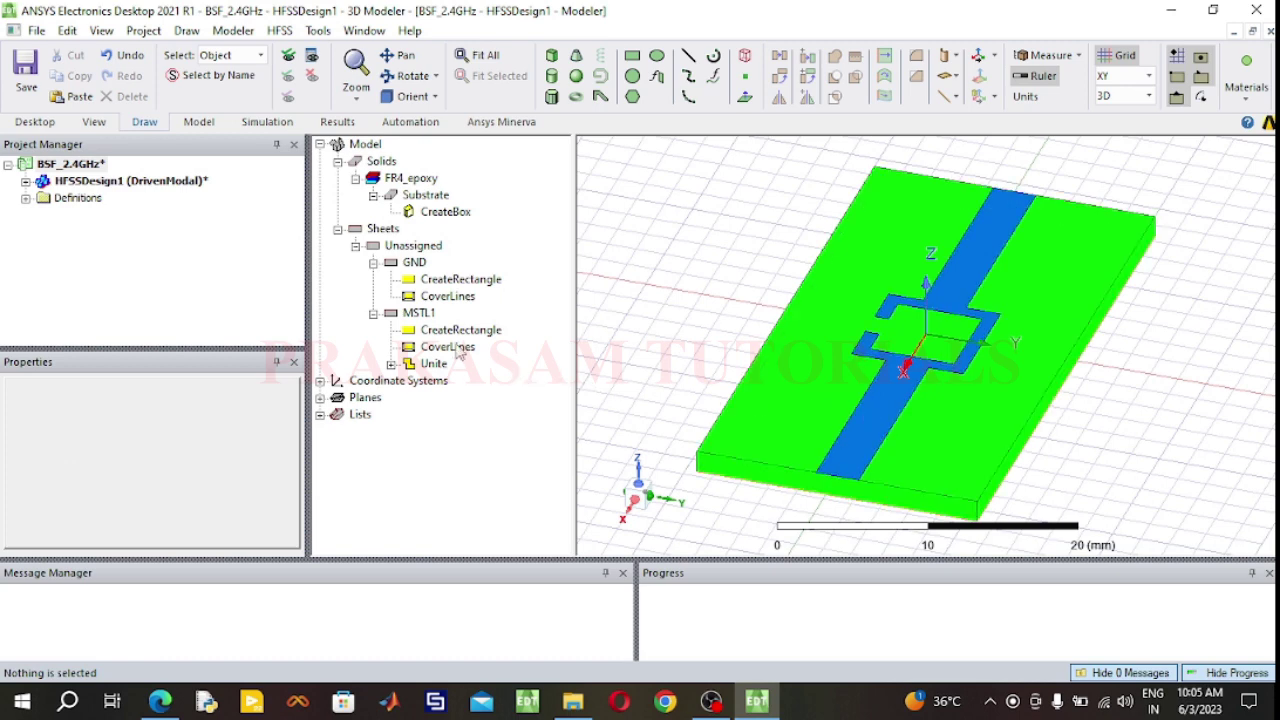
Assign a Perfect E boundary to the united MSTL1 sheet and the GND sheet, keeping the default settings.
{"action": "left_click", "coordinate": [418, 313]}
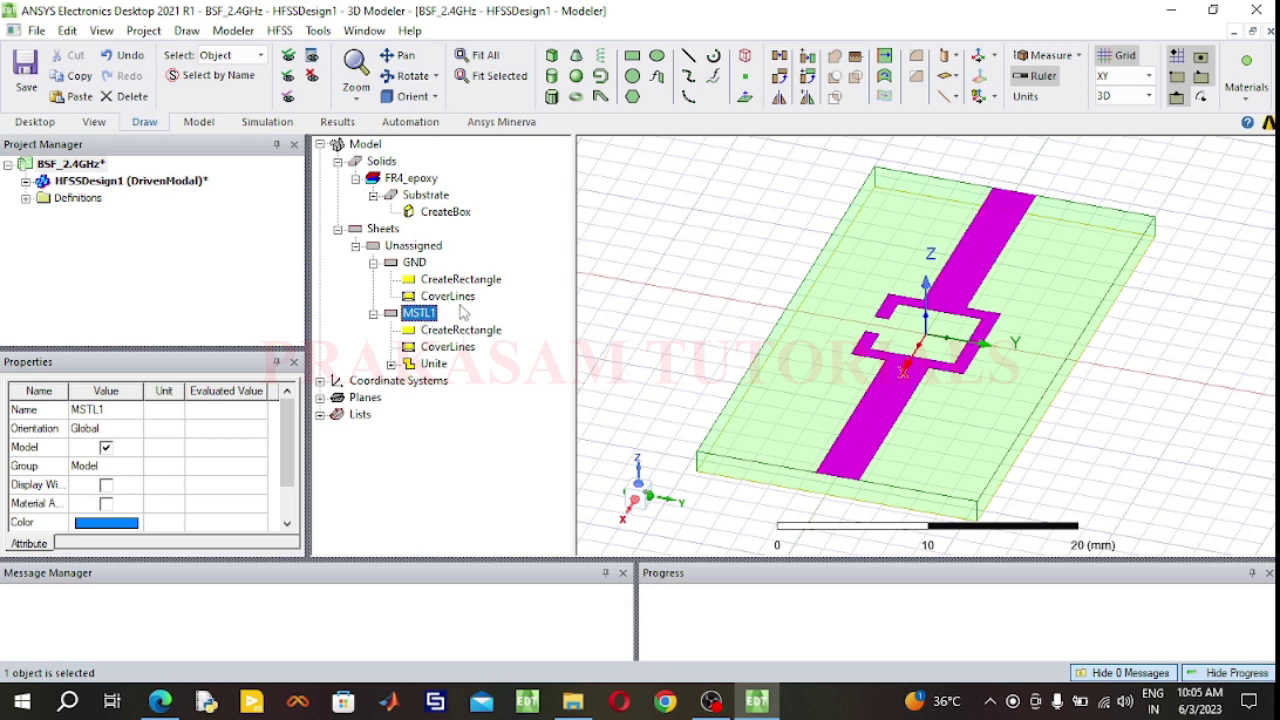
{"action": "left_click", "coordinate": [414, 262], "text": "ctrl"}
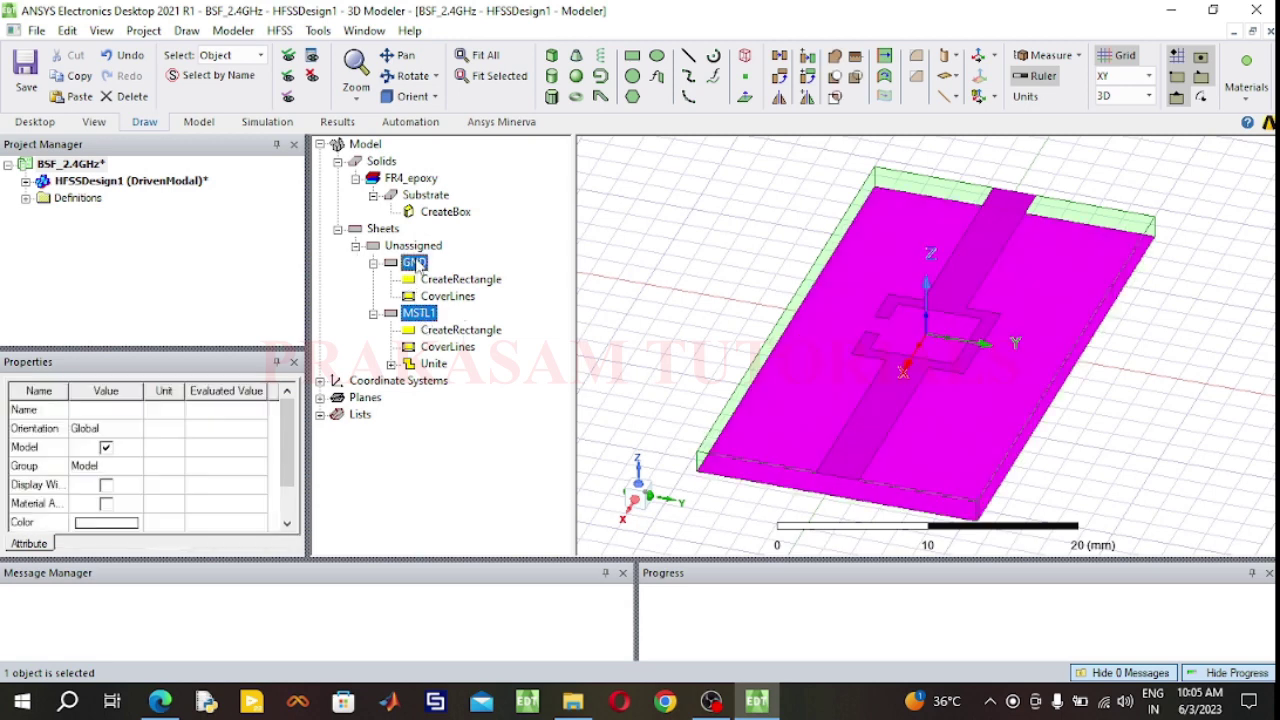
{"action": "right_click", "coordinate": [418, 265]}
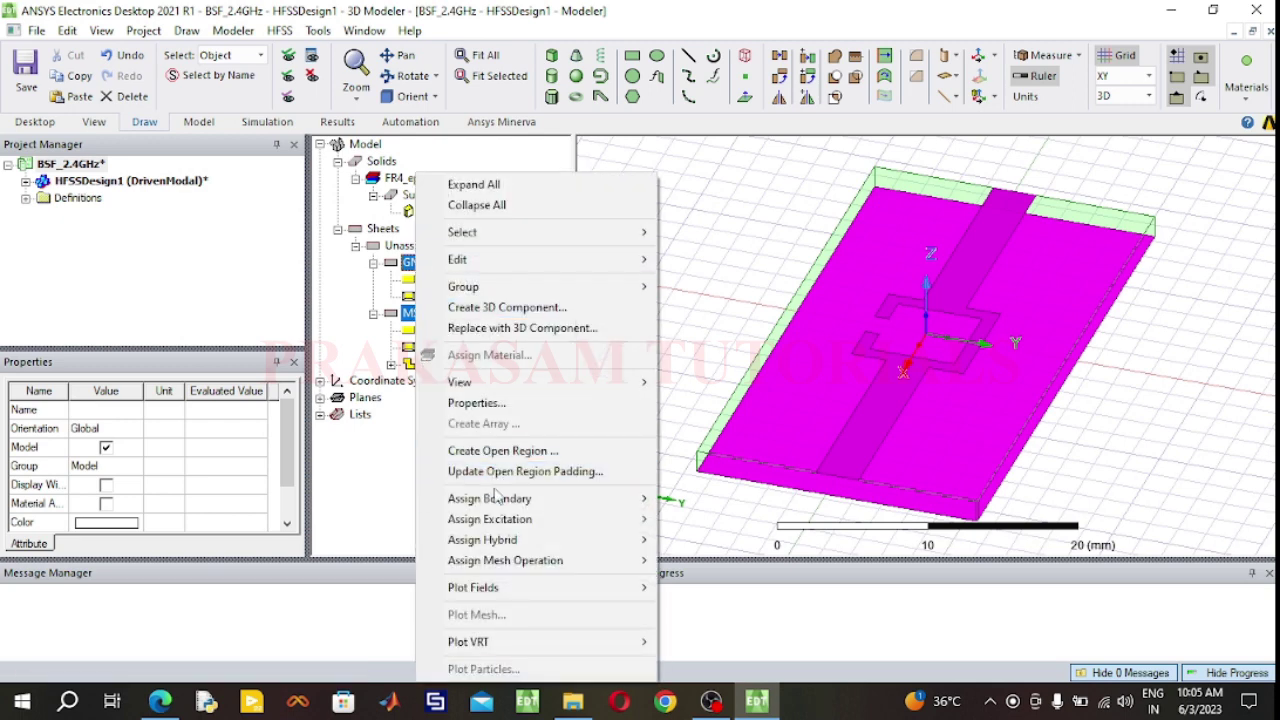
{"action": "mouse_move", "coordinate": [528, 498]}
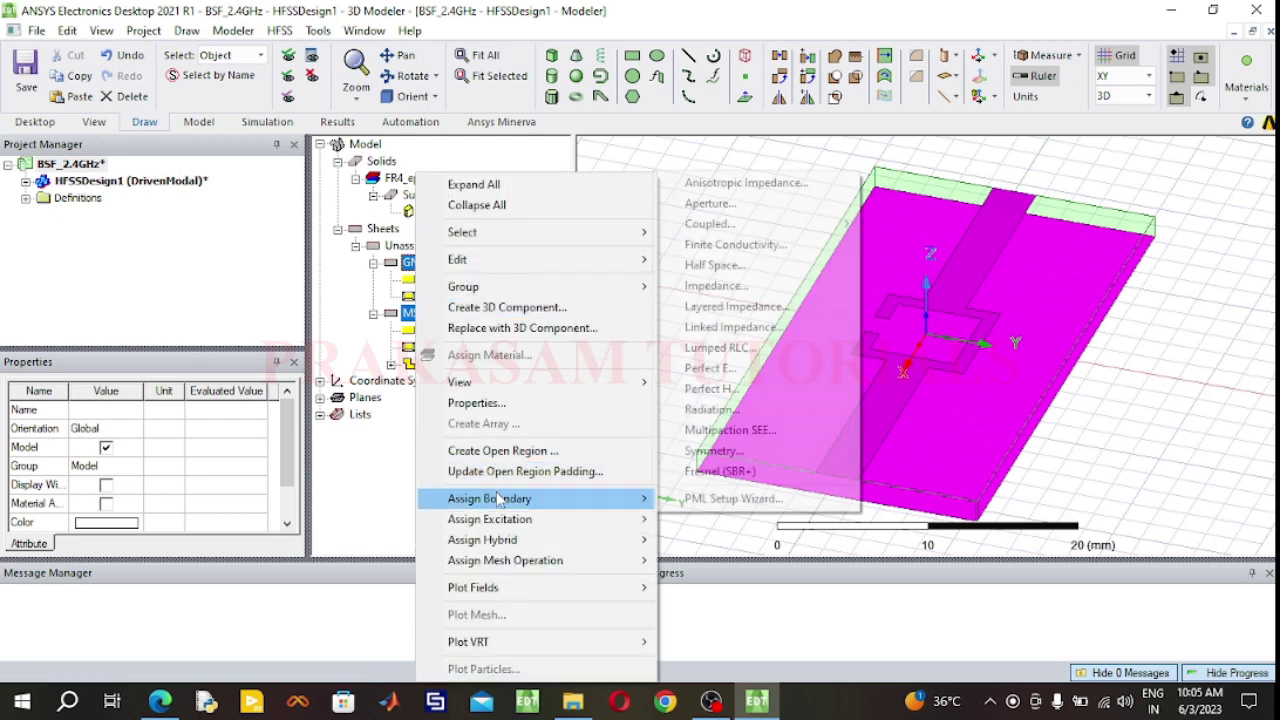
{"action": "left_click", "coordinate": [710, 368]}
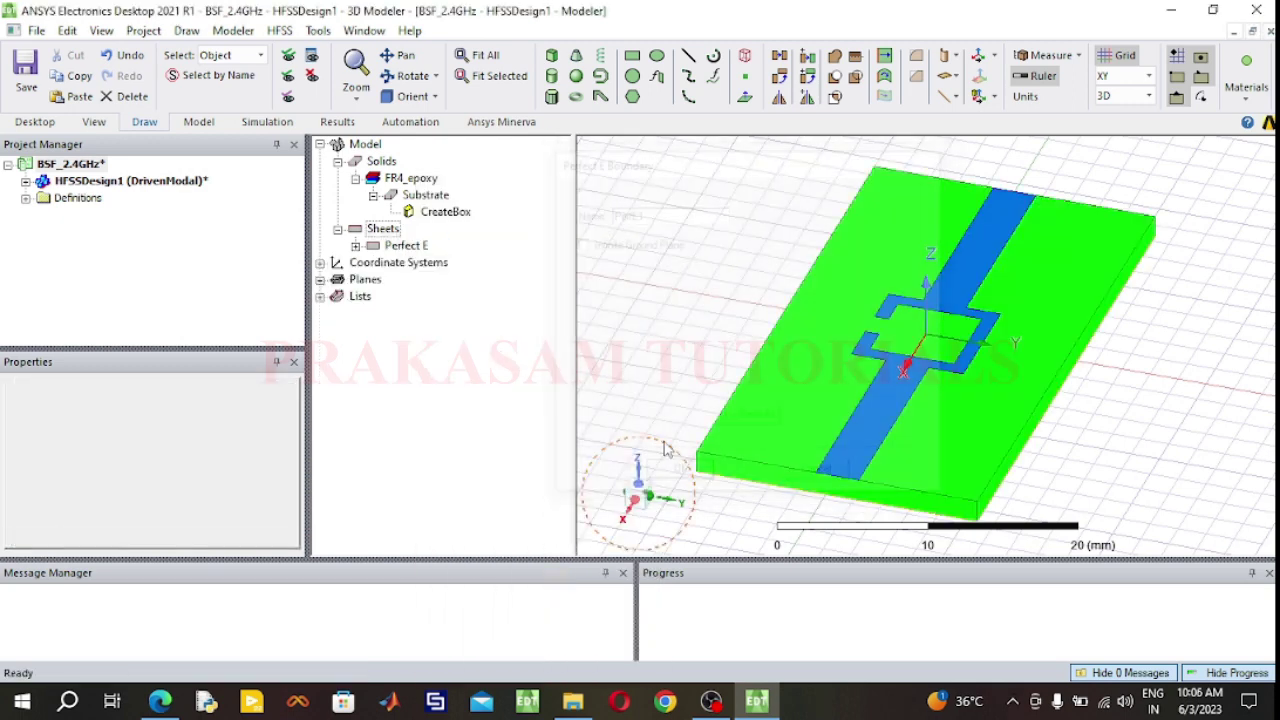
{"action": "left_click", "coordinate": [679, 475]}
Highlight the PerfE1 boundary in the design's Boundaries to check which sheets it covers.
{"action": "left_click", "coordinate": [25, 181]}
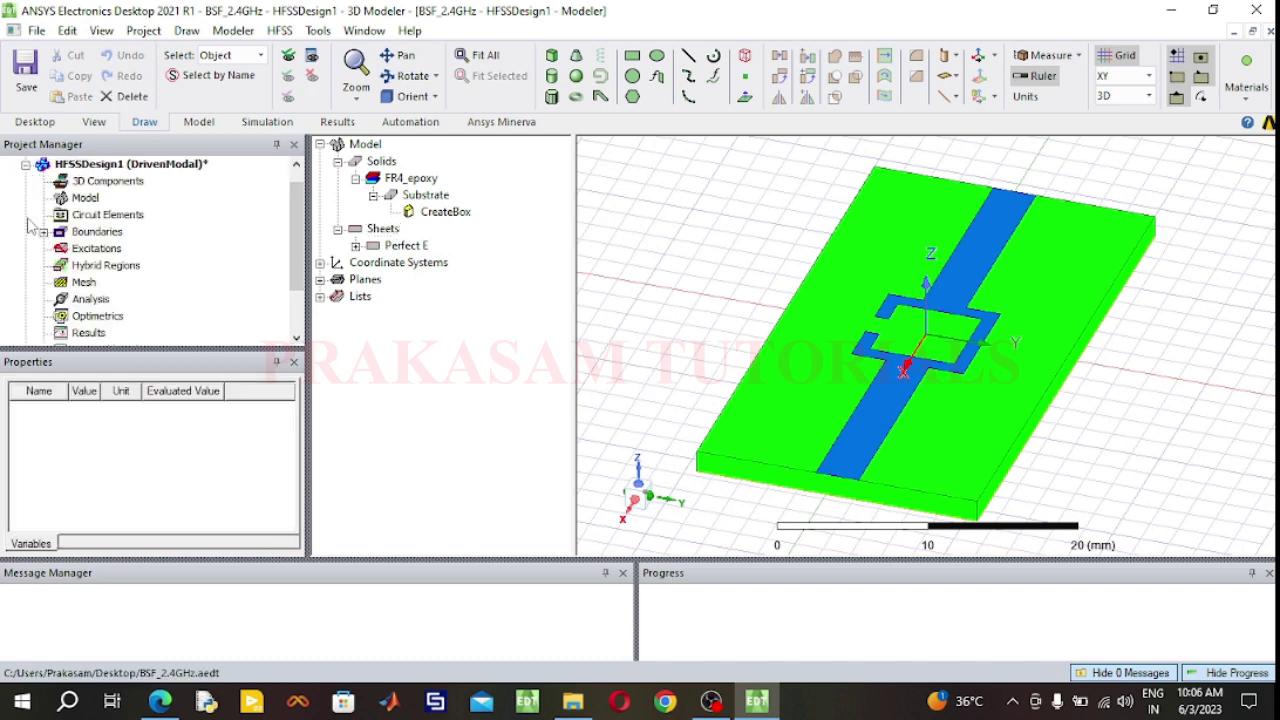
{"action": "left_click", "coordinate": [55, 235]}
{"action": "left_click", "coordinate": [43, 231]}
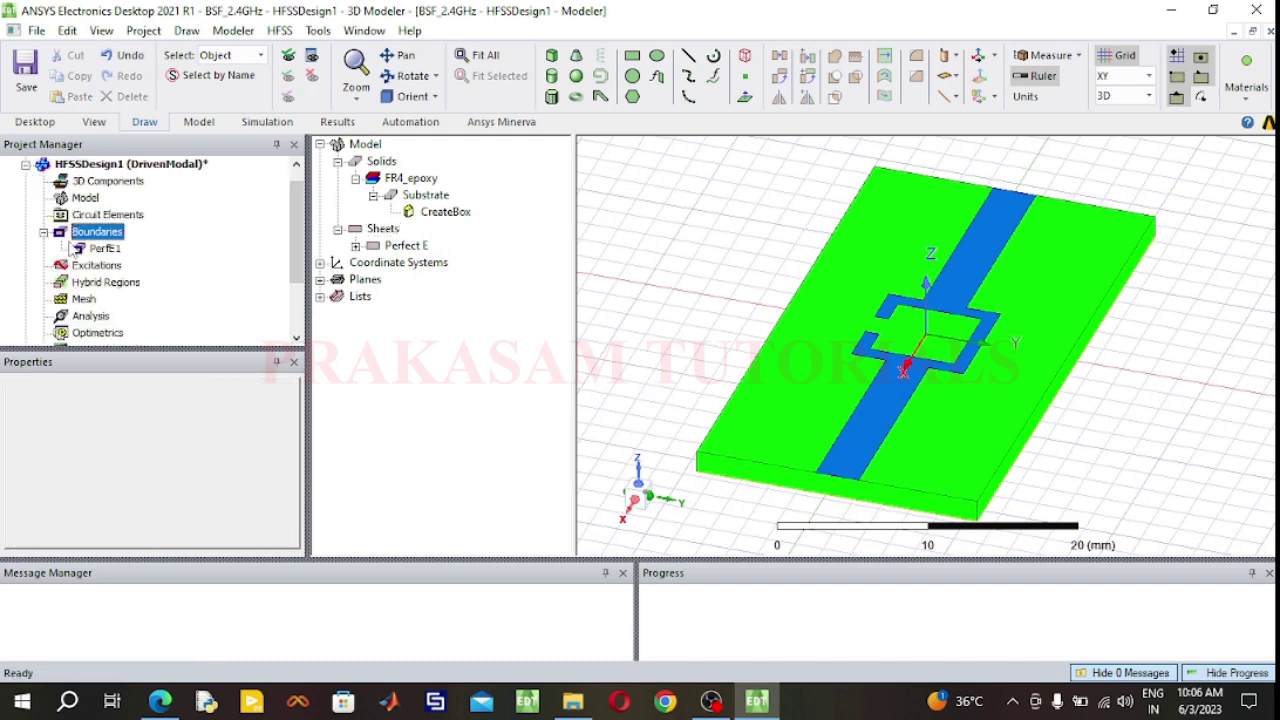
{"action": "left_click", "coordinate": [104, 248]}
{"action": "left_click", "coordinate": [649, 258]}
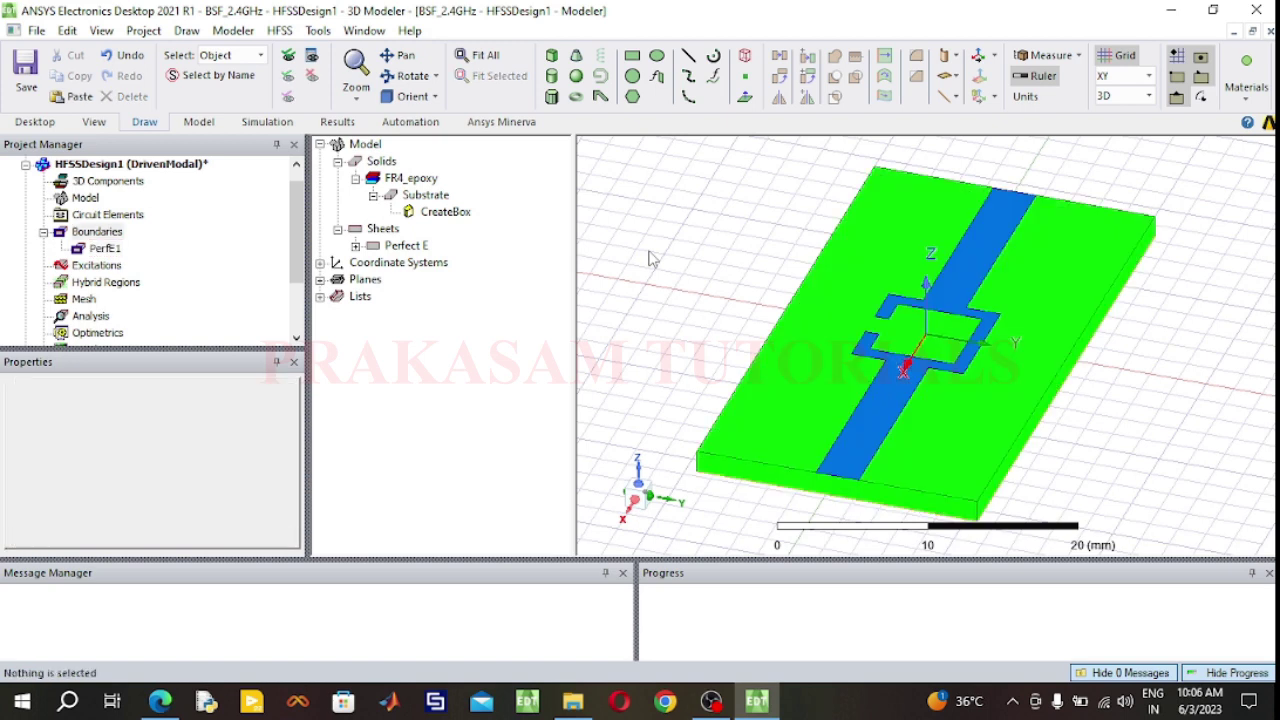
{"action": "left_click", "coordinate": [113, 251]}
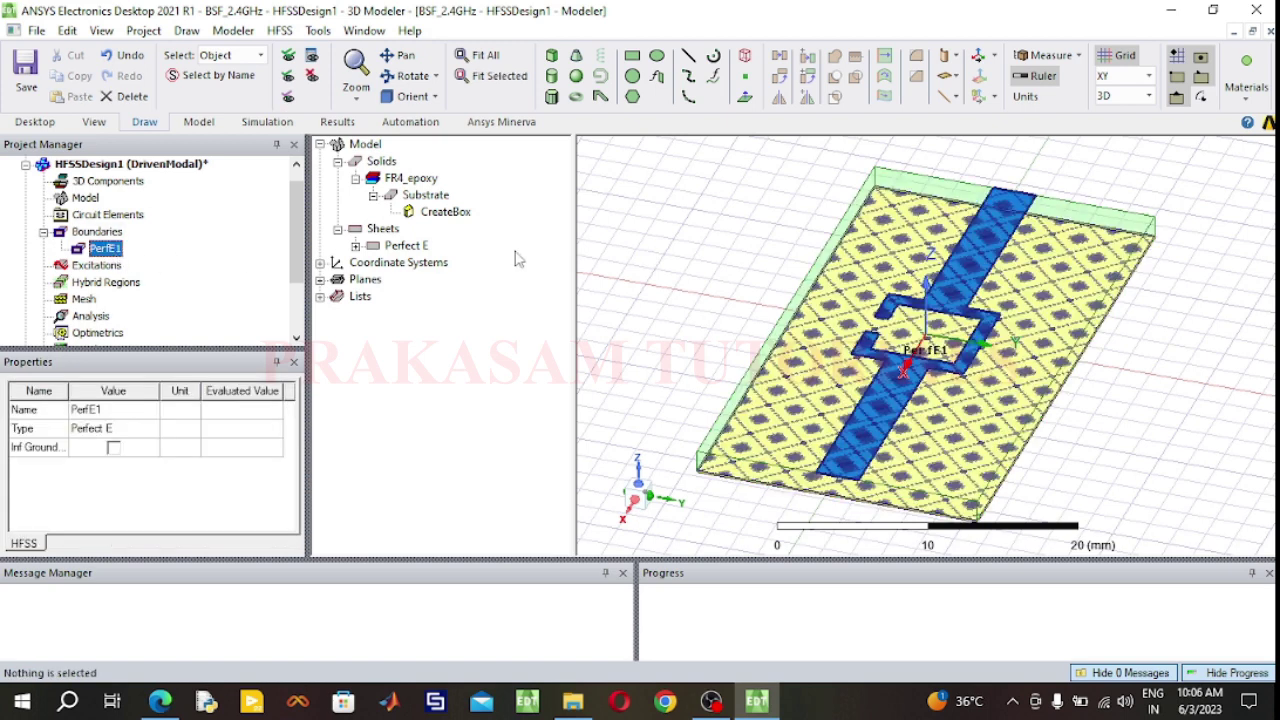
{"action": "left_click", "coordinate": [603, 258]}
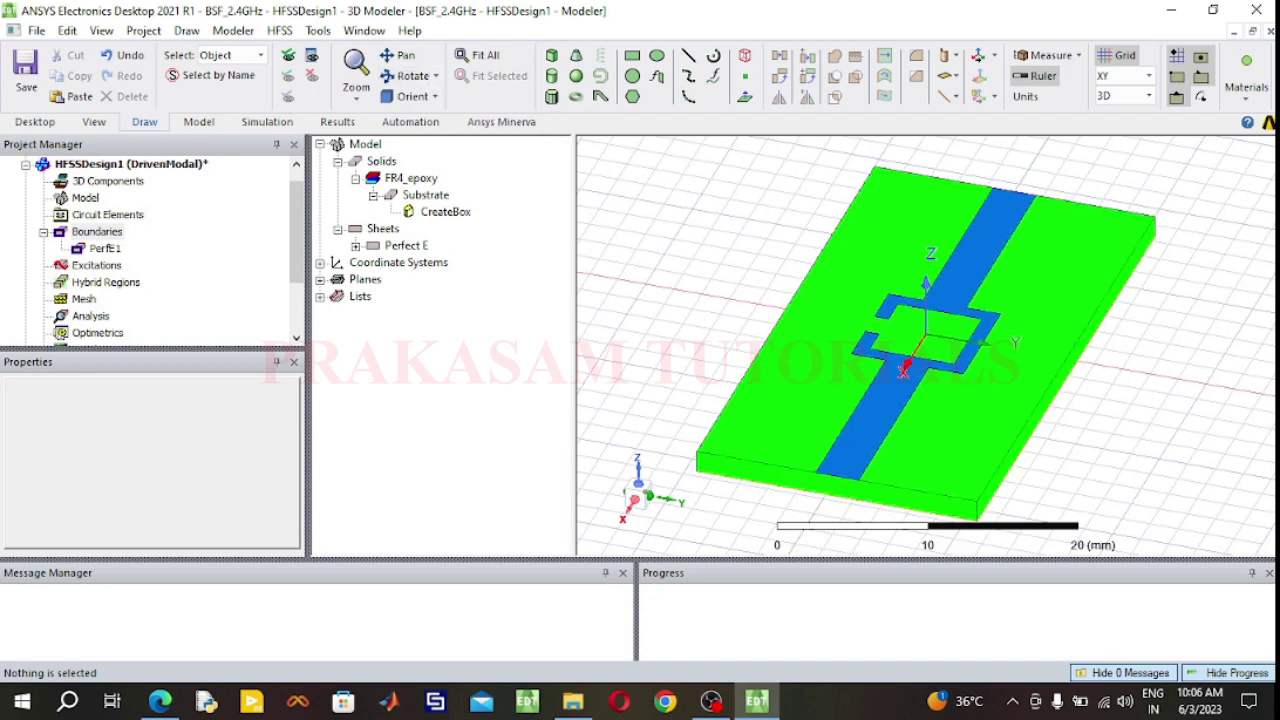
Draw a rectangle about 3.53 by 2 mm in the YZ plane, downward from the microstrip line's end corner at 19, -1.53, 0.
{"action": "left_click_drag", "start_coordinate": [1110, 412], "coordinate": [1153, 367]}
{"action": "left_click", "coordinate": [410, 76]}
{"action": "left_click_drag", "start_coordinate": [1080, 396], "coordinate": [1134, 357]}
{"action": "left_click", "coordinate": [408, 76]}
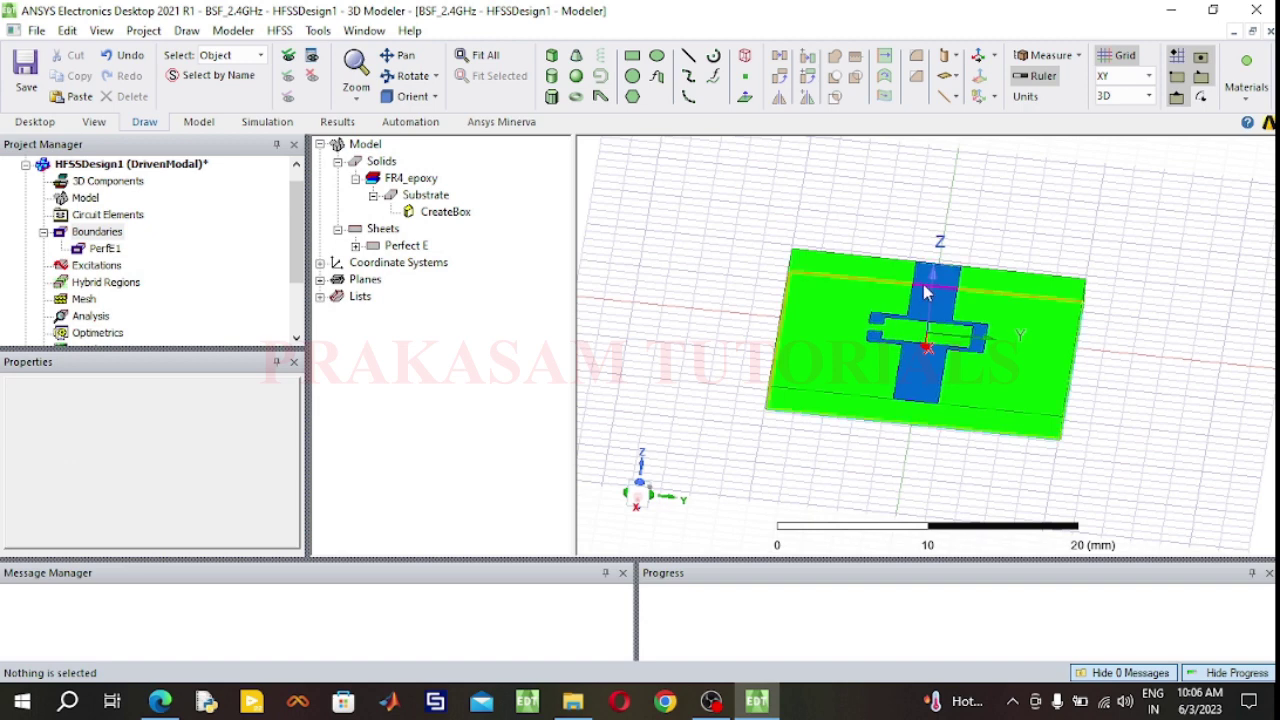
{"action": "left_click", "coordinate": [1149, 76]}
{"action": "left_click", "coordinate": [1136, 116]}
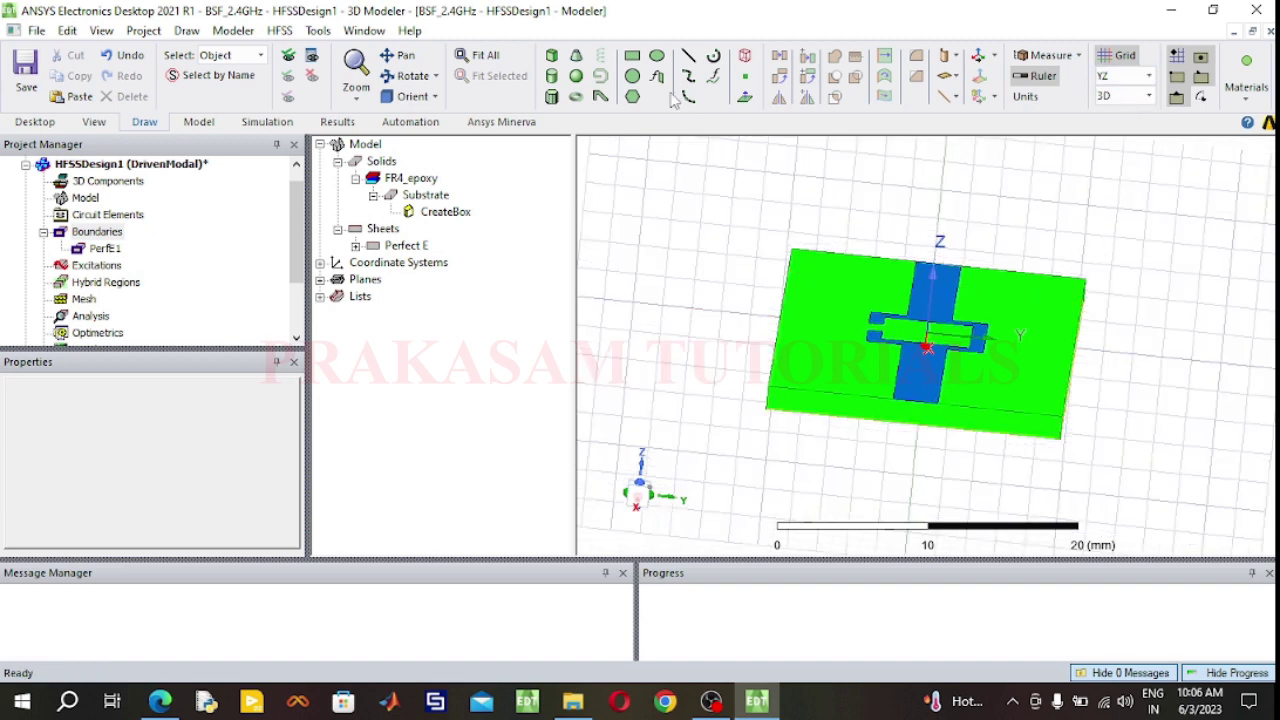
{"action": "left_click", "coordinate": [632, 55]}
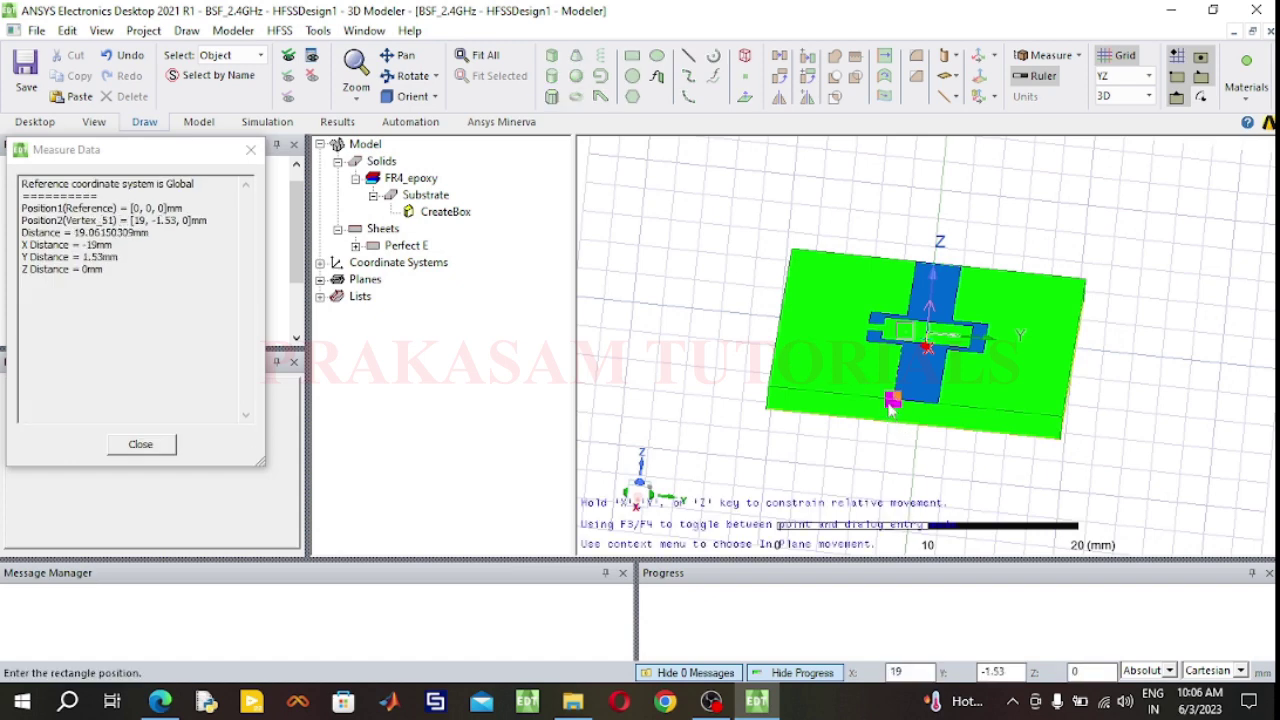
{"action": "left_click", "coordinate": [893, 400]}
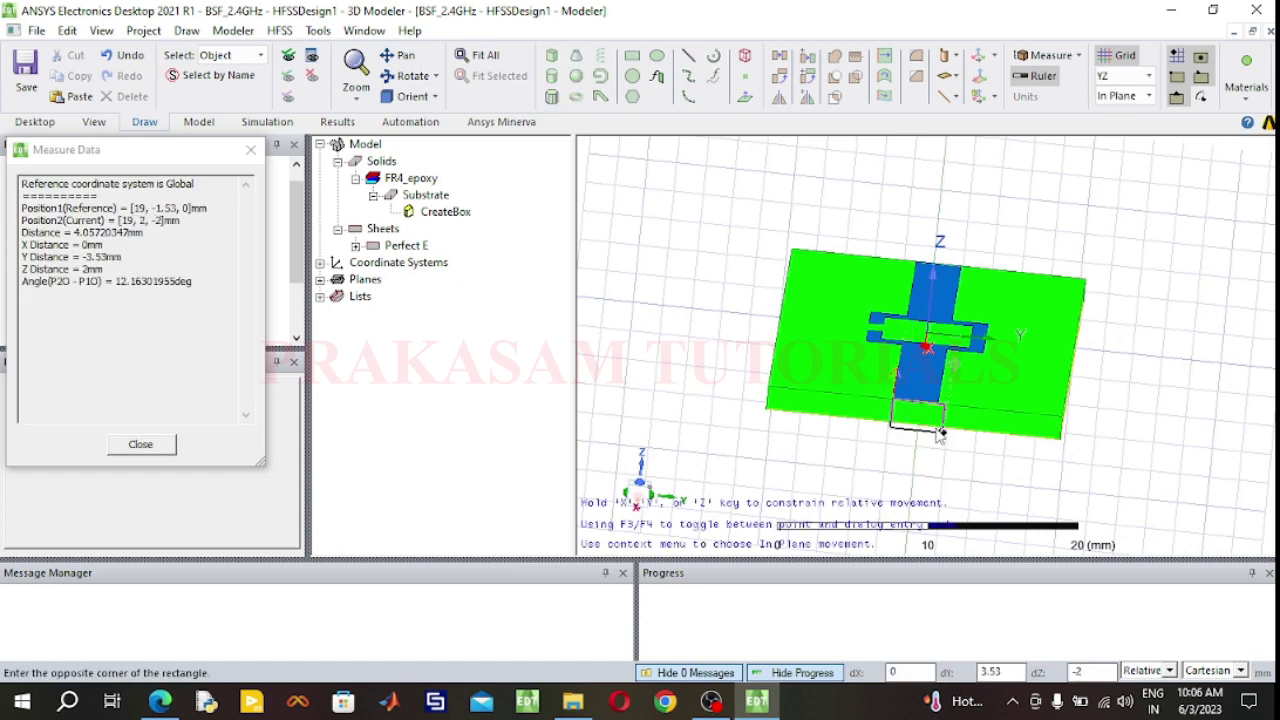
{"action": "left_click", "coordinate": [940, 433]}
Rename the new sheet Rectangle4 as P1 and set its color to bright green (0, 255, 128).
{"action": "left_click", "coordinate": [432, 280]}
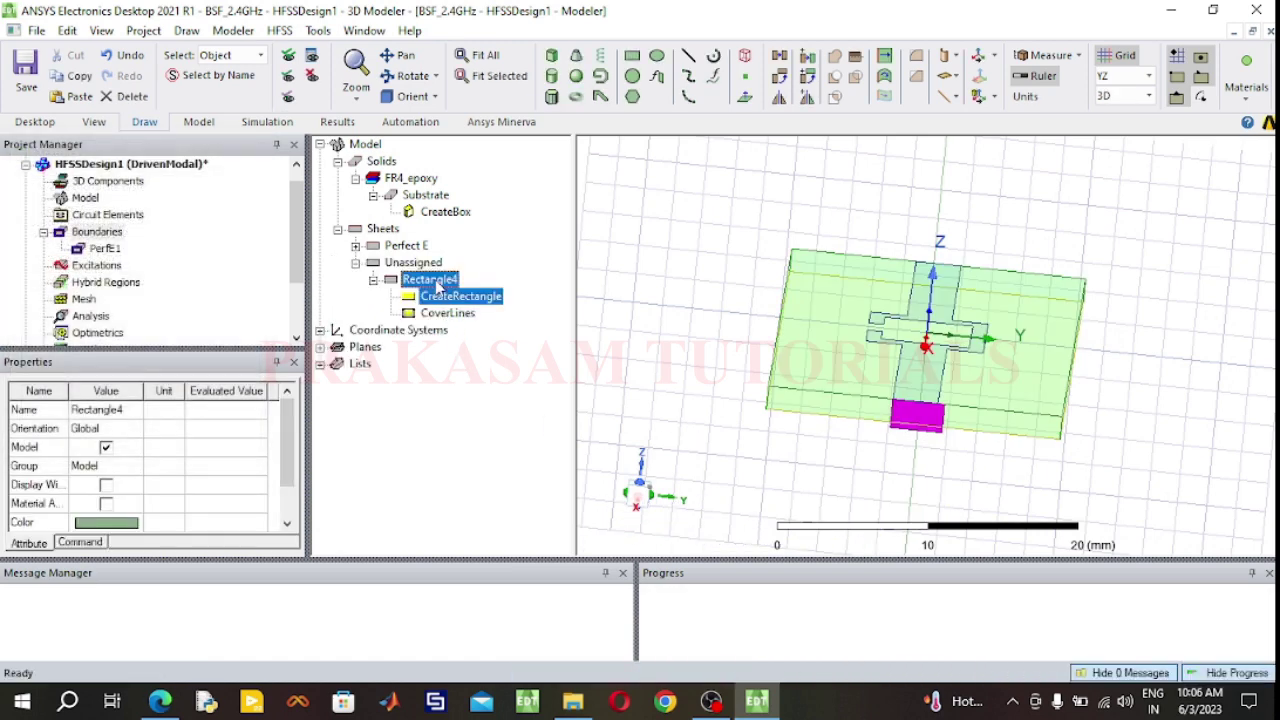
{"action": "double_click", "coordinate": [436, 284]}
{"action": "left_click", "coordinate": [412, 262]}
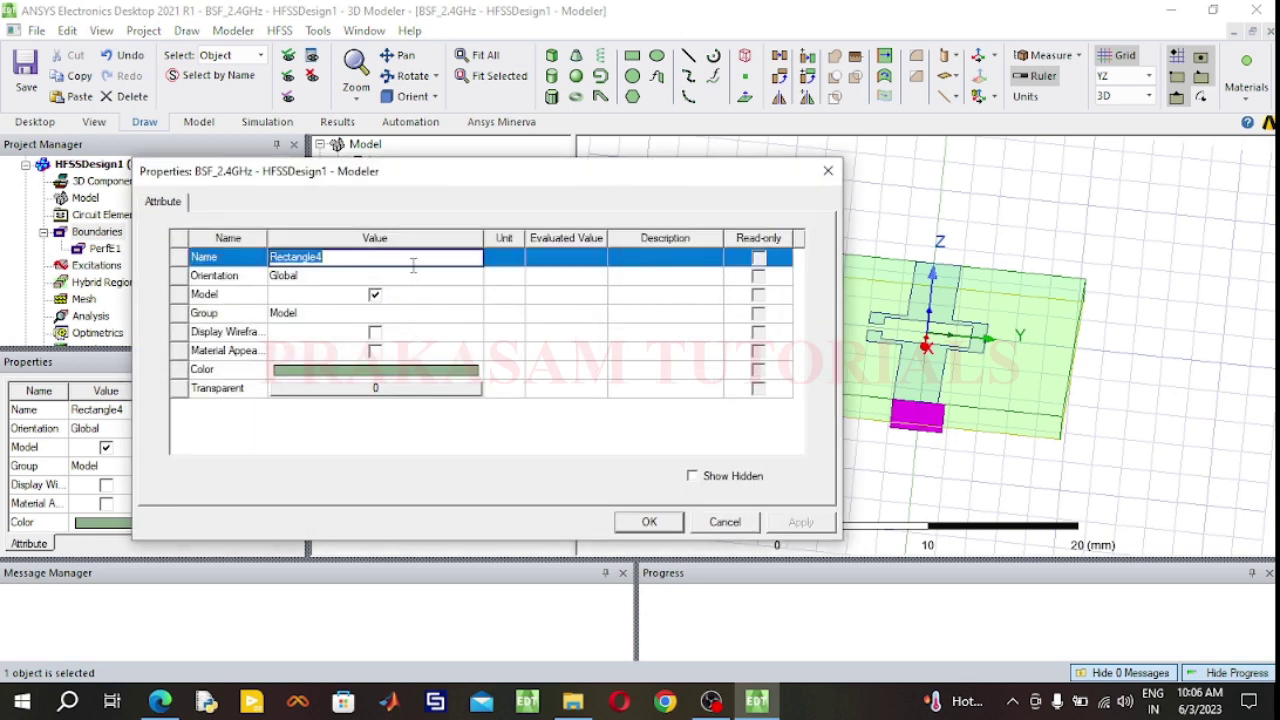
{"action": "type", "text": "P1"}
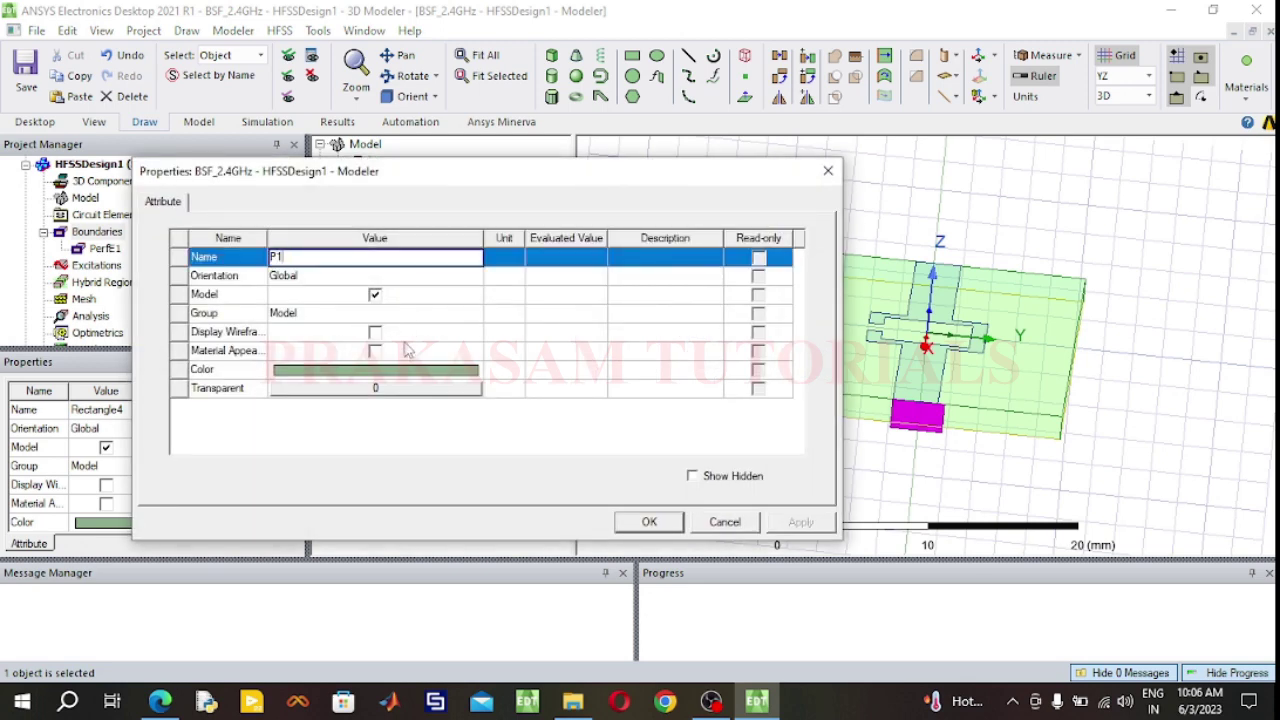
{"action": "left_click", "coordinate": [410, 351]}
{"action": "left_click", "coordinate": [412, 371]}
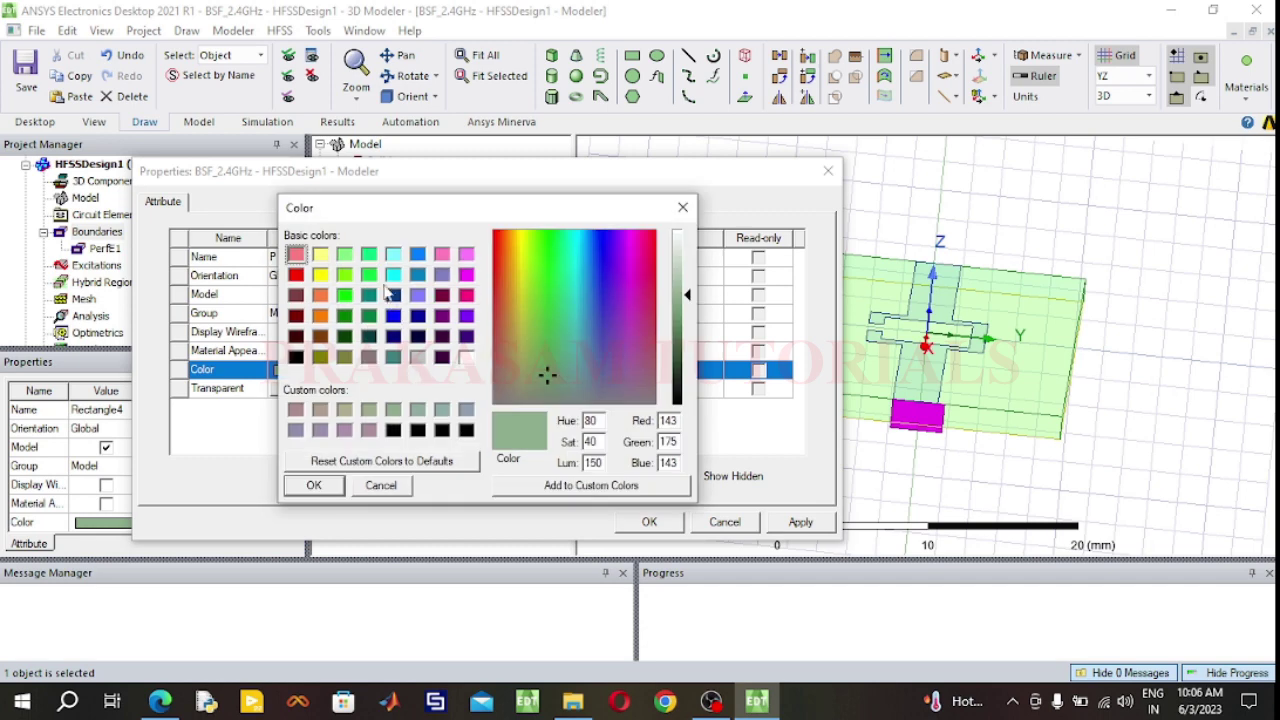
{"action": "left_click", "coordinate": [369, 255]}
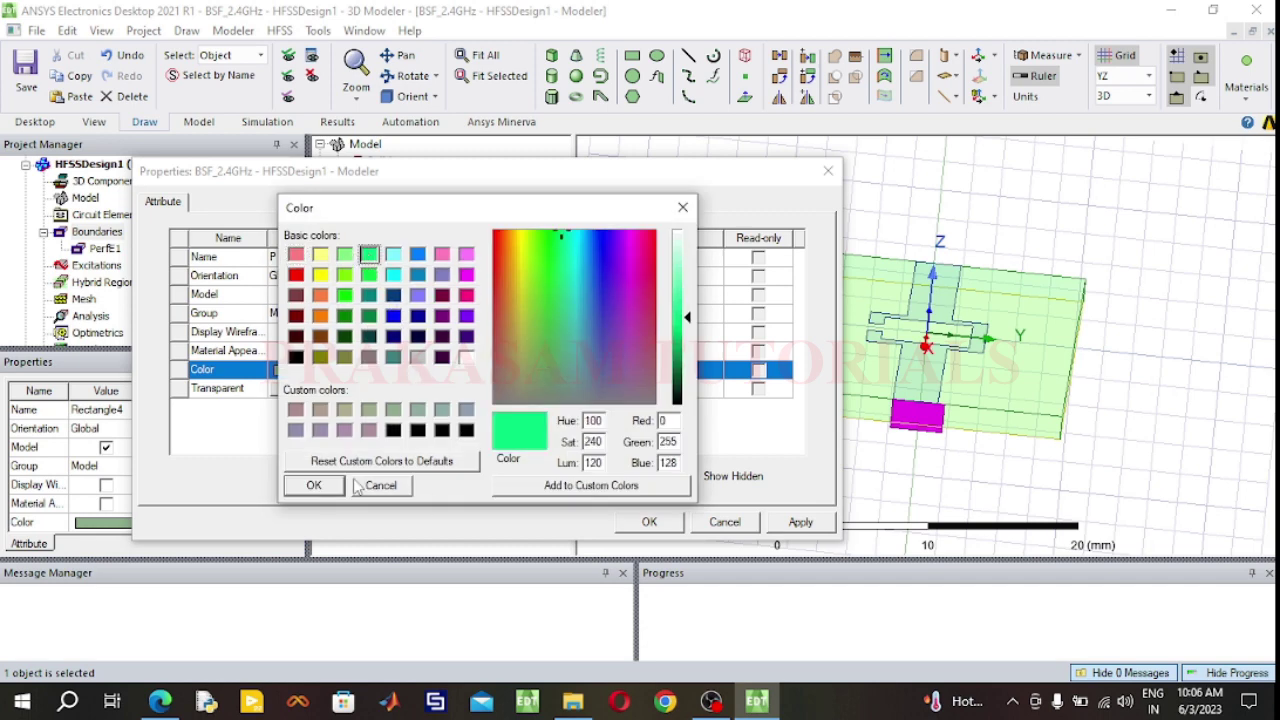
{"action": "left_click", "coordinate": [314, 485]}
{"action": "left_click", "coordinate": [648, 522]}
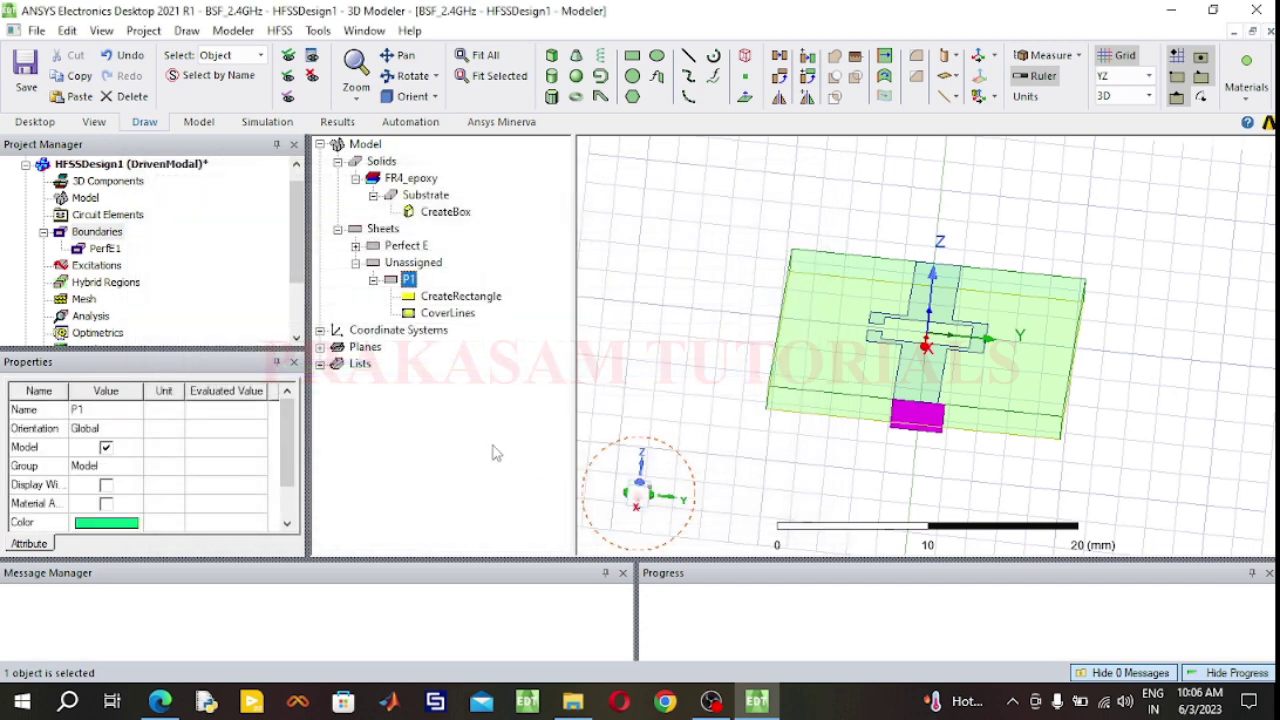
Set P1's YSize to 3.06 mm, ZSize to -1.6 mm and position to 19, -3.06/2, 0.
{"action": "left_click", "coordinate": [460, 296]}
{"action": "double_click", "coordinate": [460, 296]}
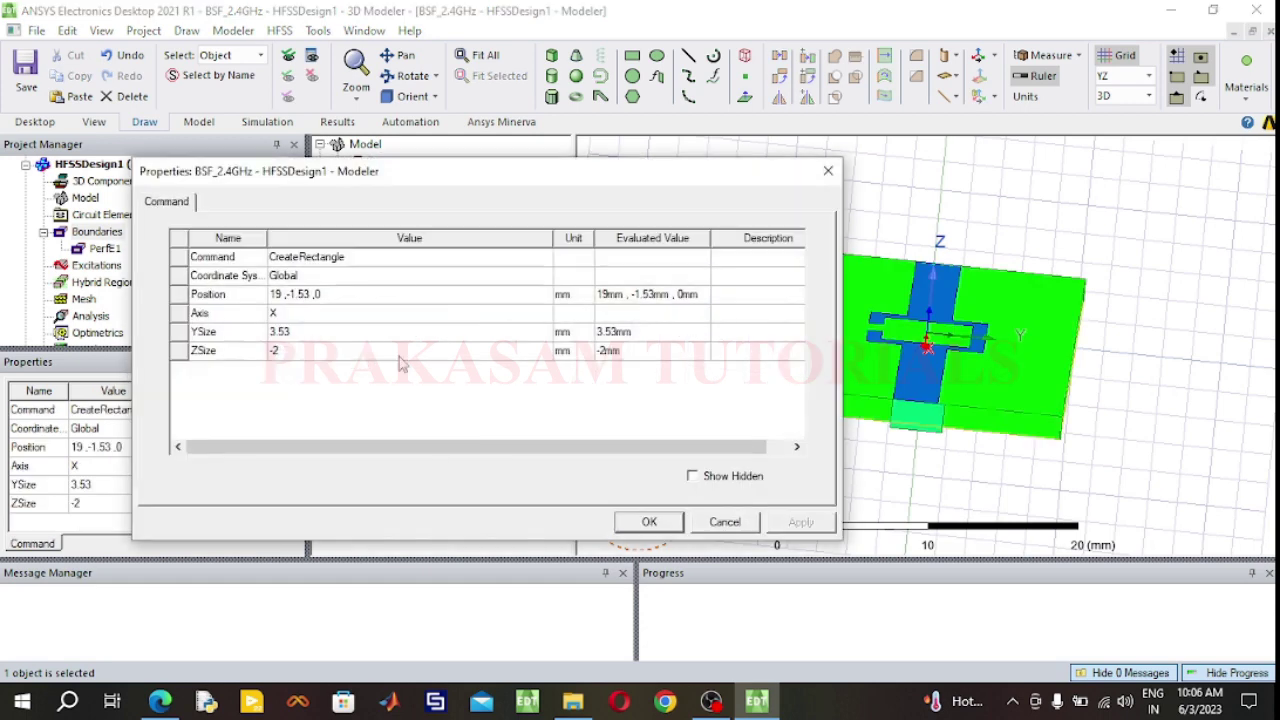
{"action": "left_click", "coordinate": [304, 333]}
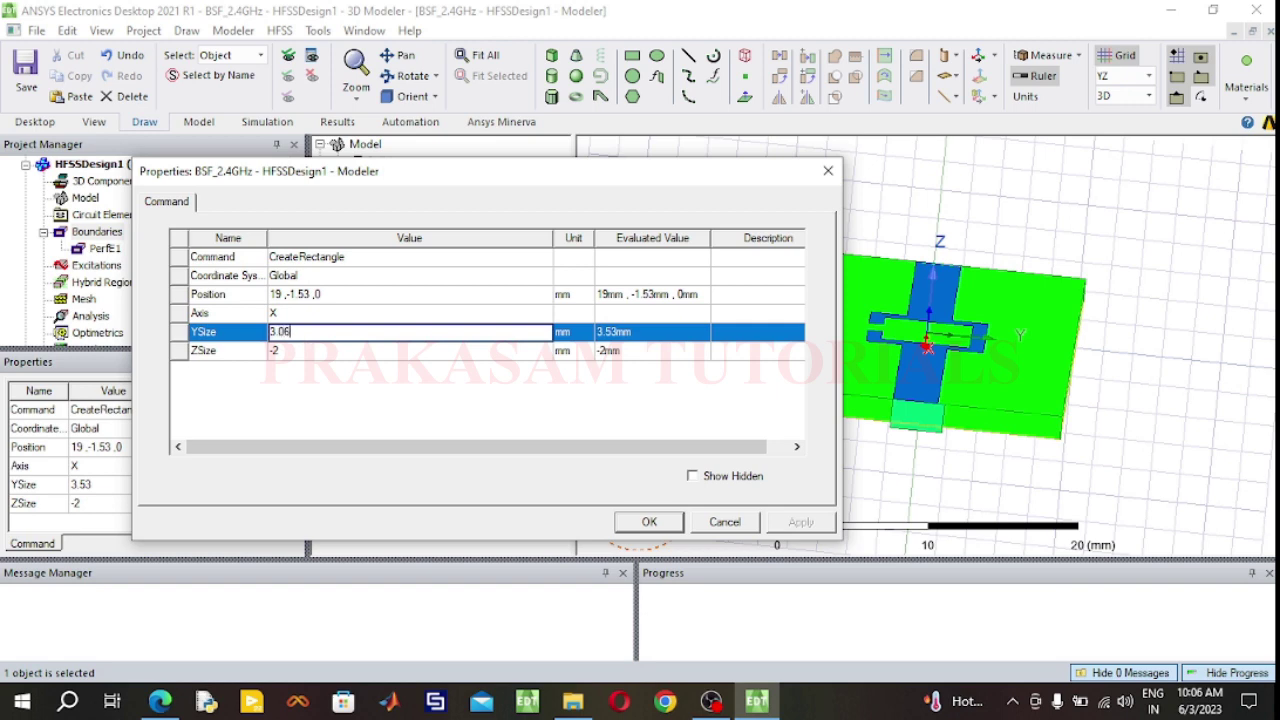
{"action": "left_click", "coordinate": [298, 352]}
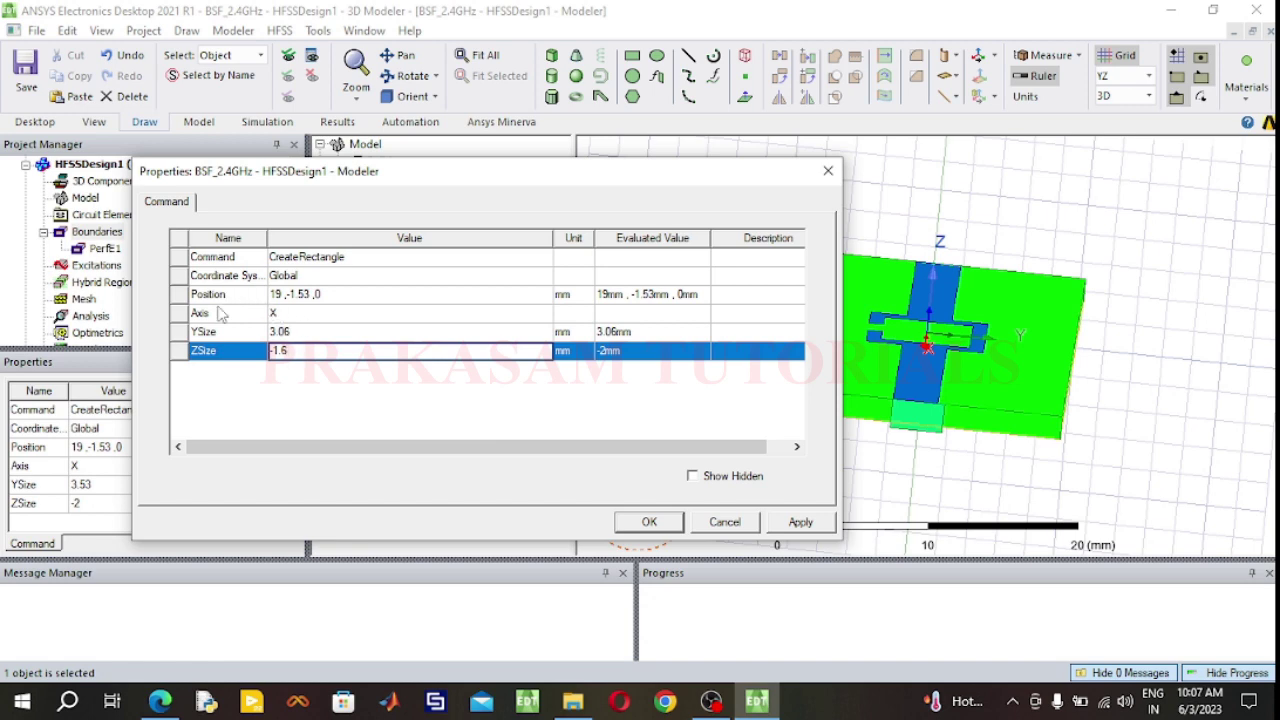
{"action": "left_click", "coordinate": [306, 296]}
{"action": "left_click", "coordinate": [311, 295]}
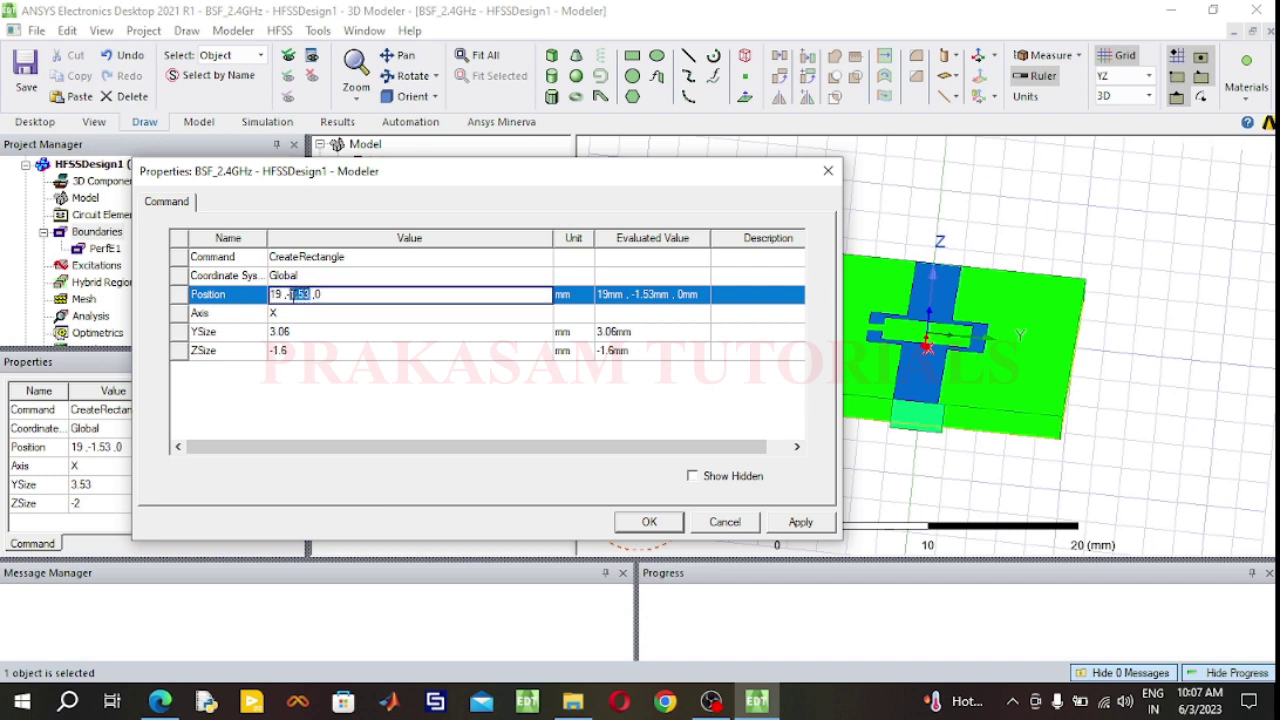
{"action": "type", "text": "3"}
{"action": "left_click", "coordinate": [649, 522]}
{"action": "left_click", "coordinate": [872, 492]}
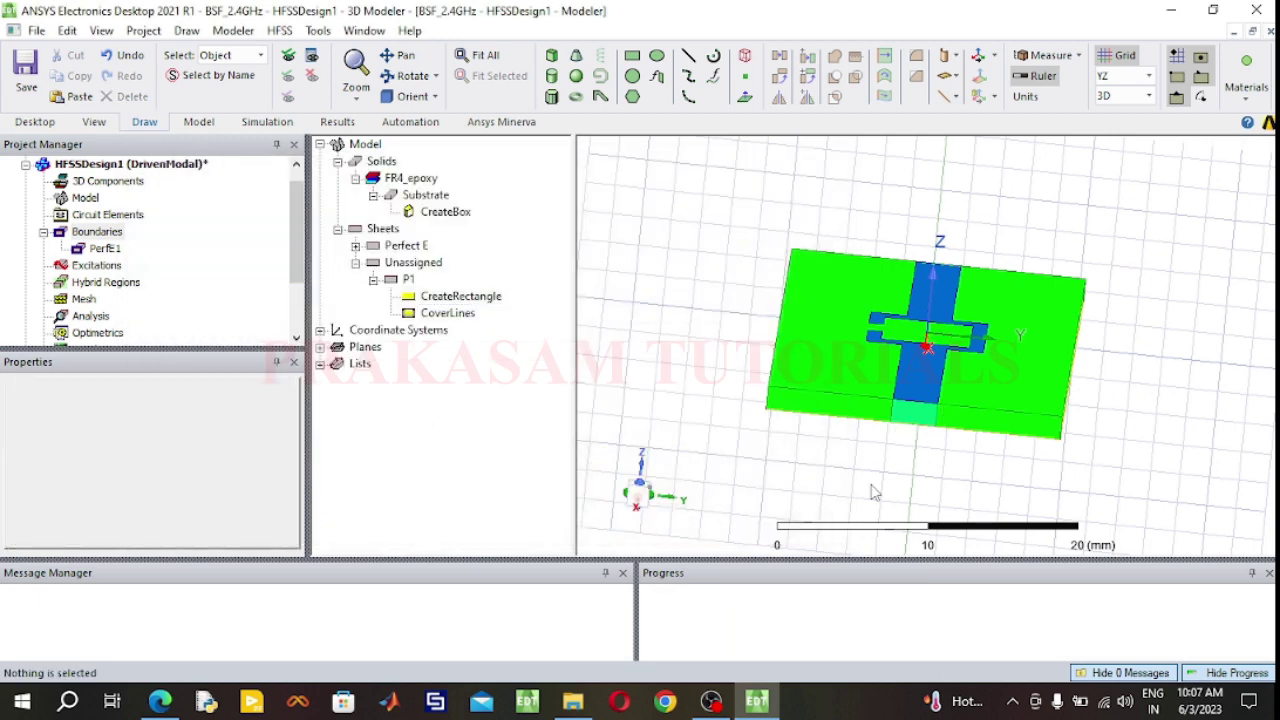
Change the color of the P1 sheet to light violet-blue (128, 128, 255).
{"action": "left_click", "coordinate": [407, 279]}
{"action": "left_click", "coordinate": [794, 457]}
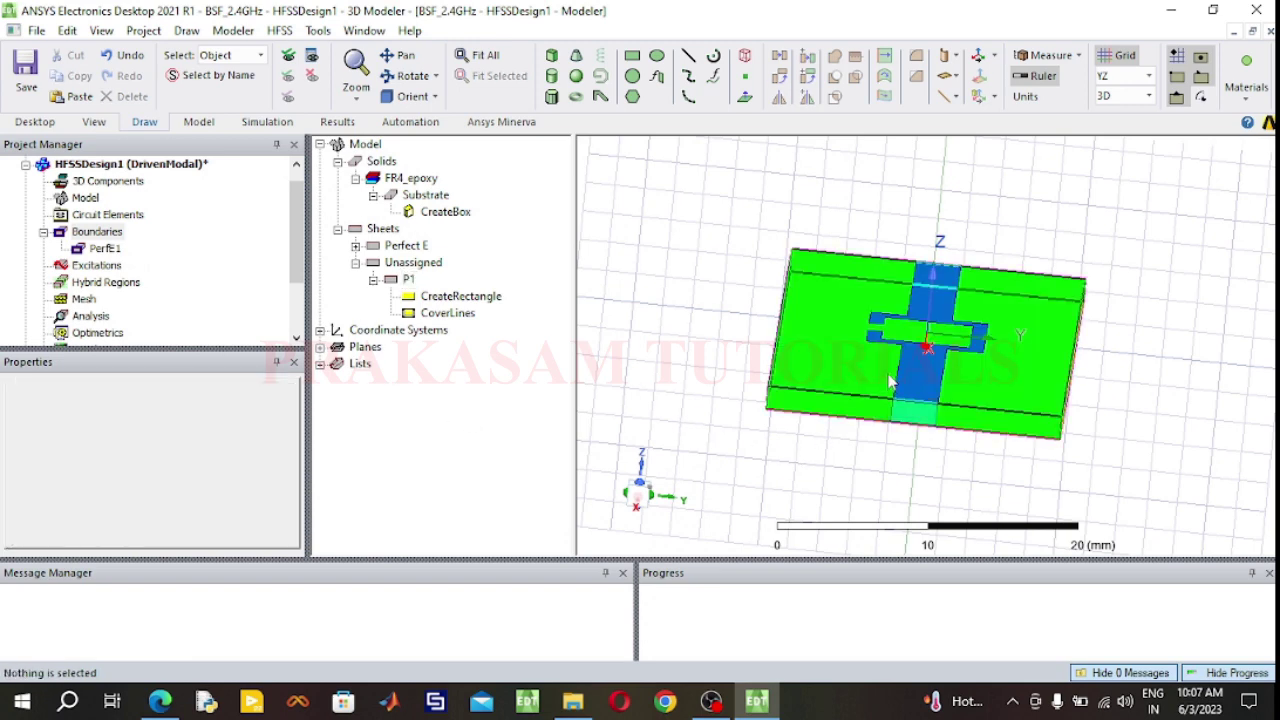
{"action": "left_click", "coordinate": [405, 280]}
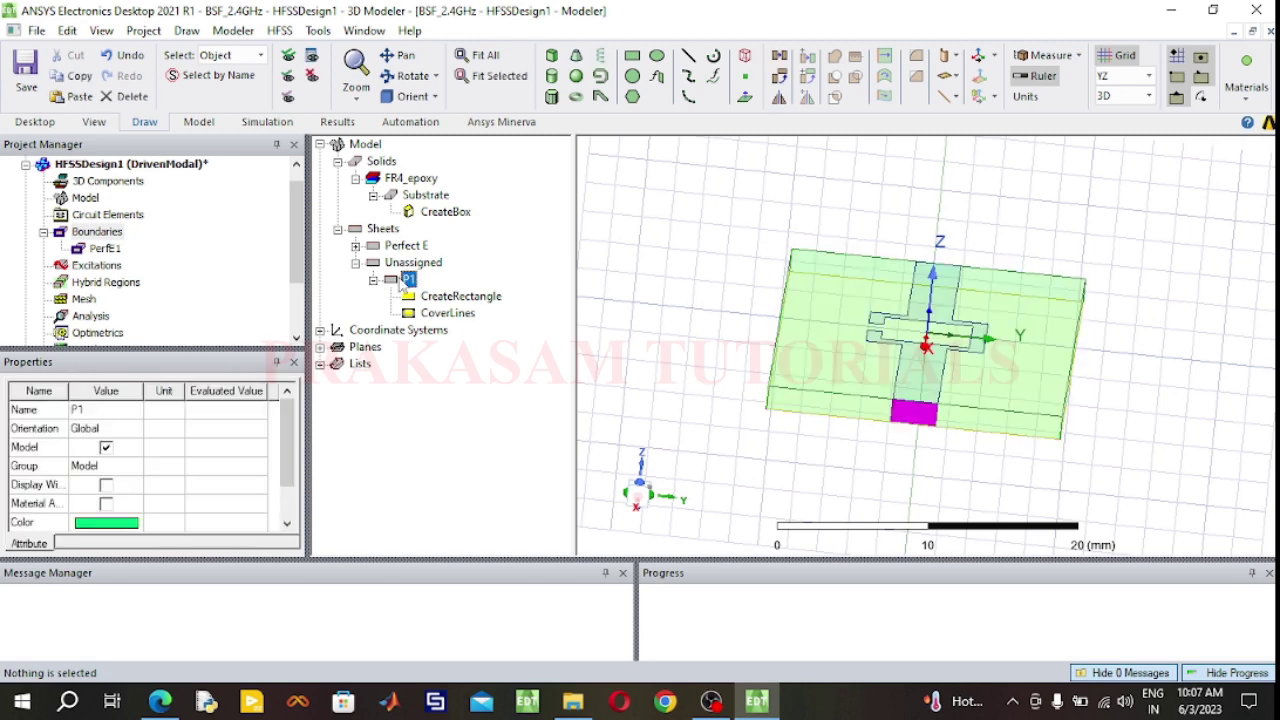
{"action": "double_click", "coordinate": [405, 280]}
{"action": "left_click", "coordinate": [415, 372]}
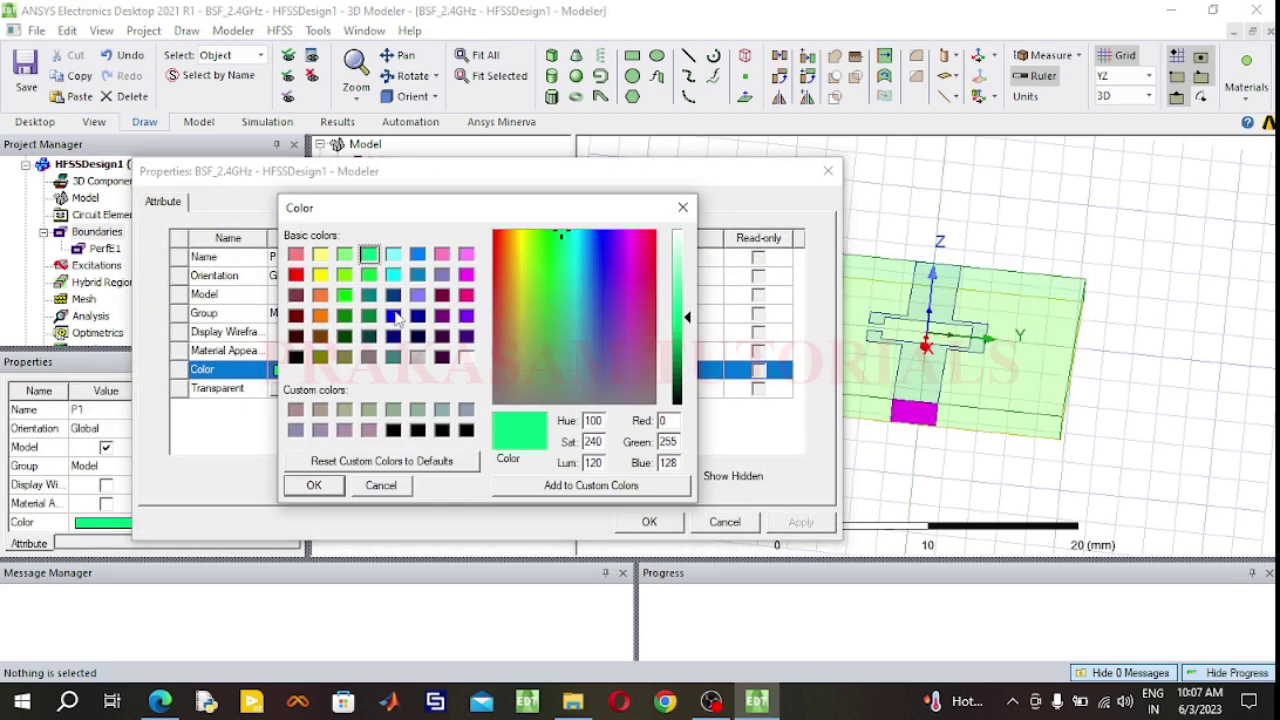
{"action": "left_click", "coordinate": [417, 295]}
{"action": "left_click", "coordinate": [338, 487]}
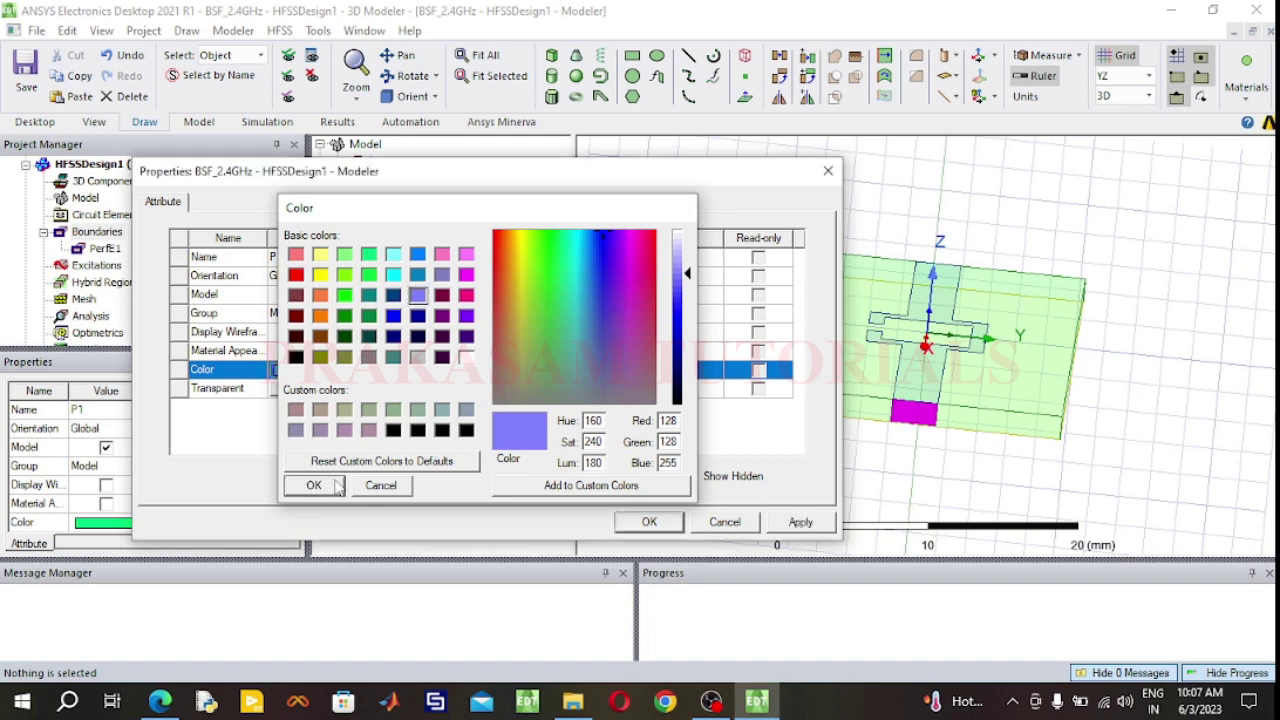
{"action": "left_click", "coordinate": [646, 522]}
{"action": "left_click", "coordinate": [686, 424]}
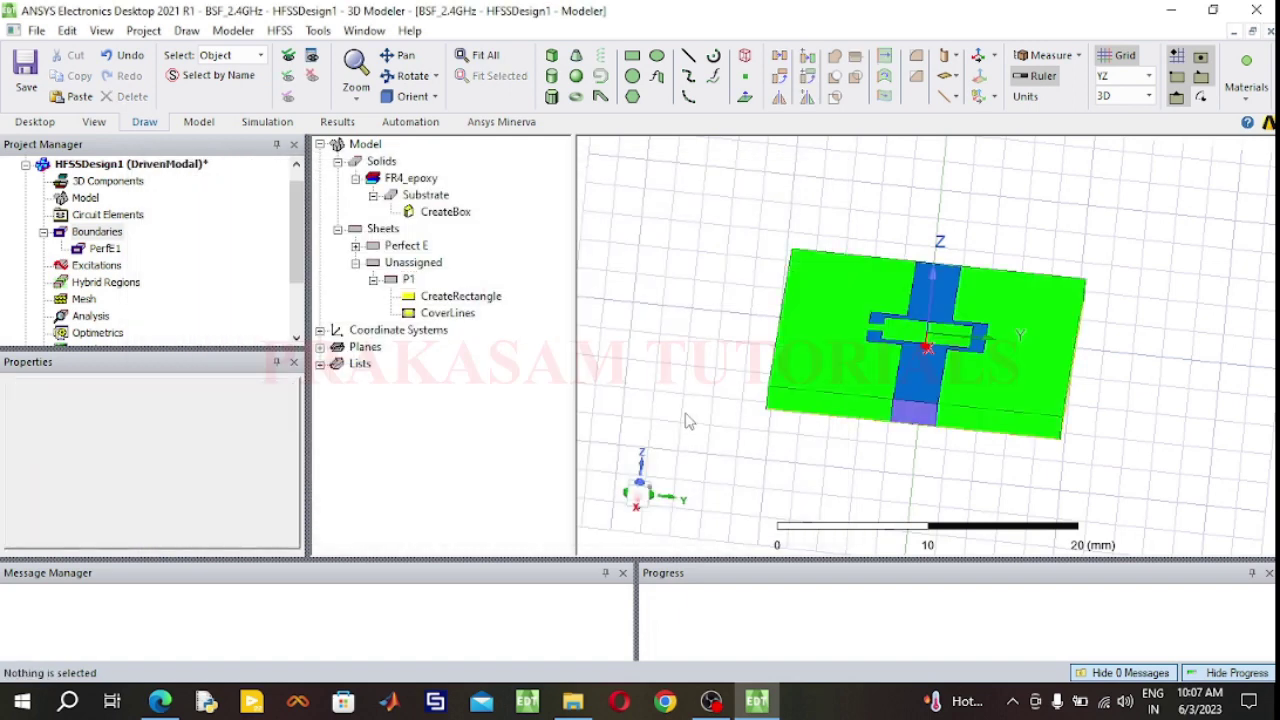
Duplicate P1 as P2 and set the copy's position to -19, -3.06/2, 0 at the substrate's opposite end.
{"action": "left_click", "coordinate": [408, 280]}
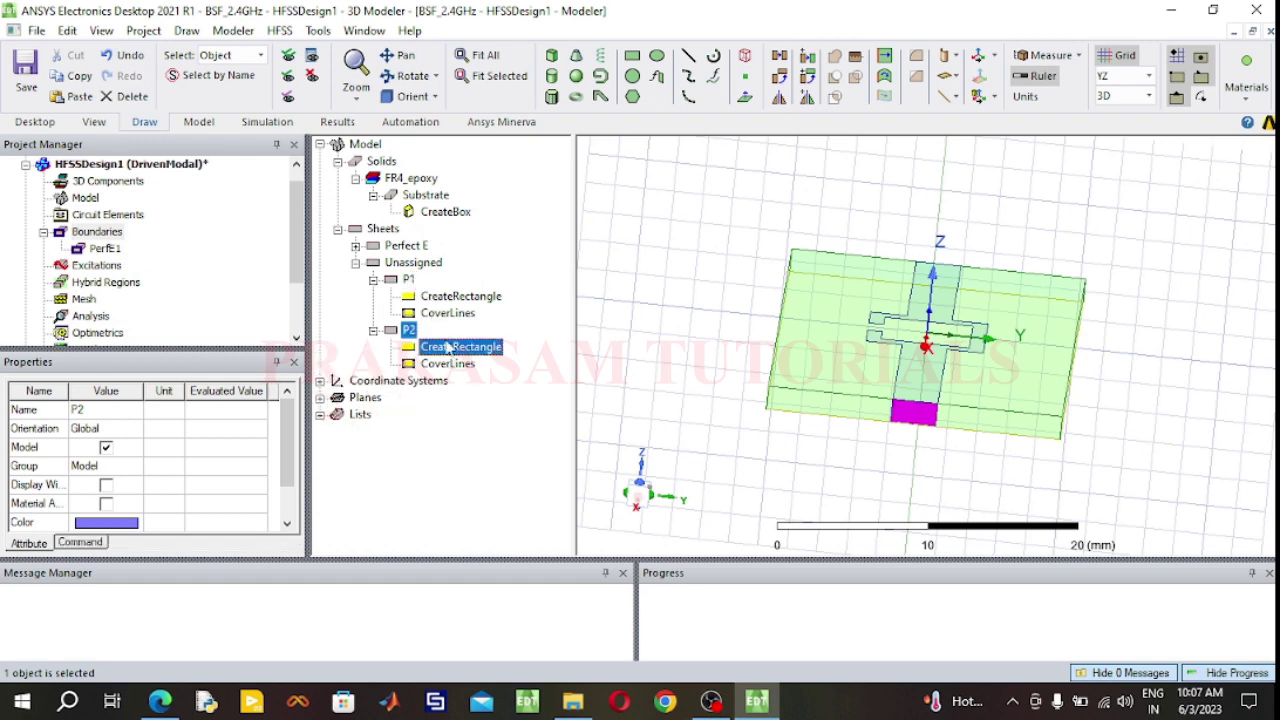
{"action": "double_click", "coordinate": [450, 348]}
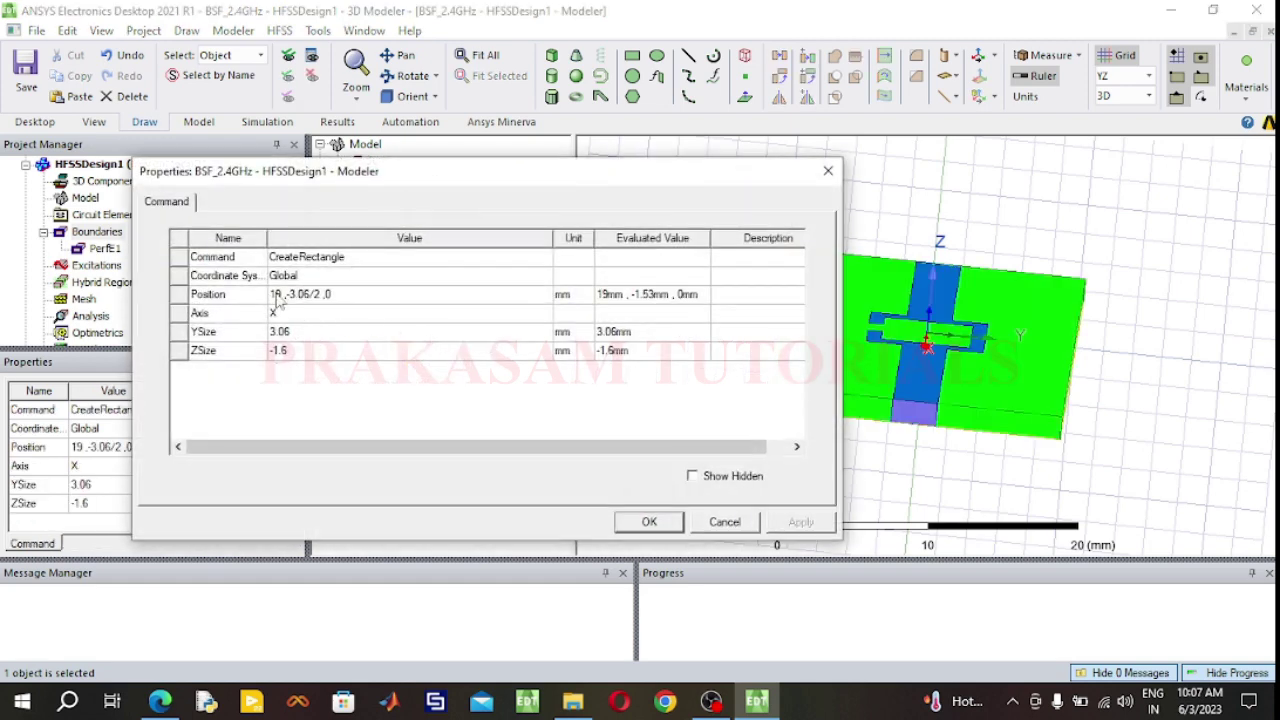
{"action": "left_click", "coordinate": [272, 297]}
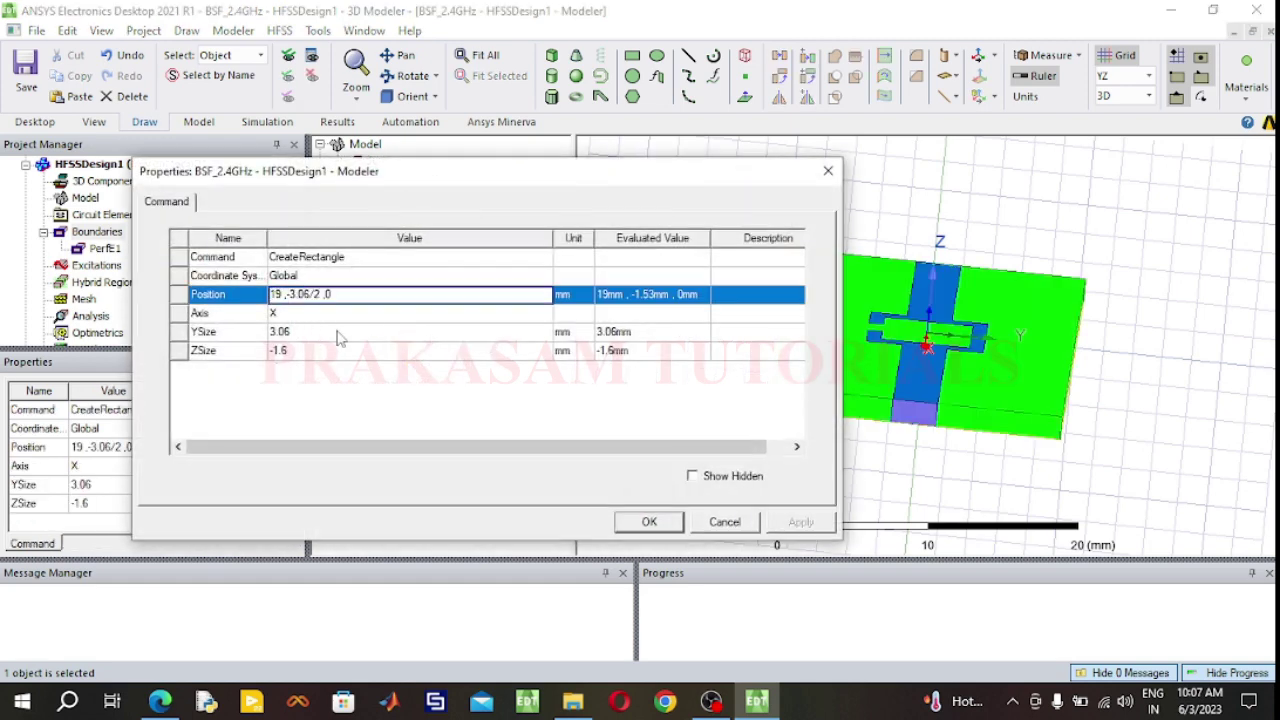
{"action": "type", "text": "-"}
{"action": "left_click", "coordinate": [649, 528]}
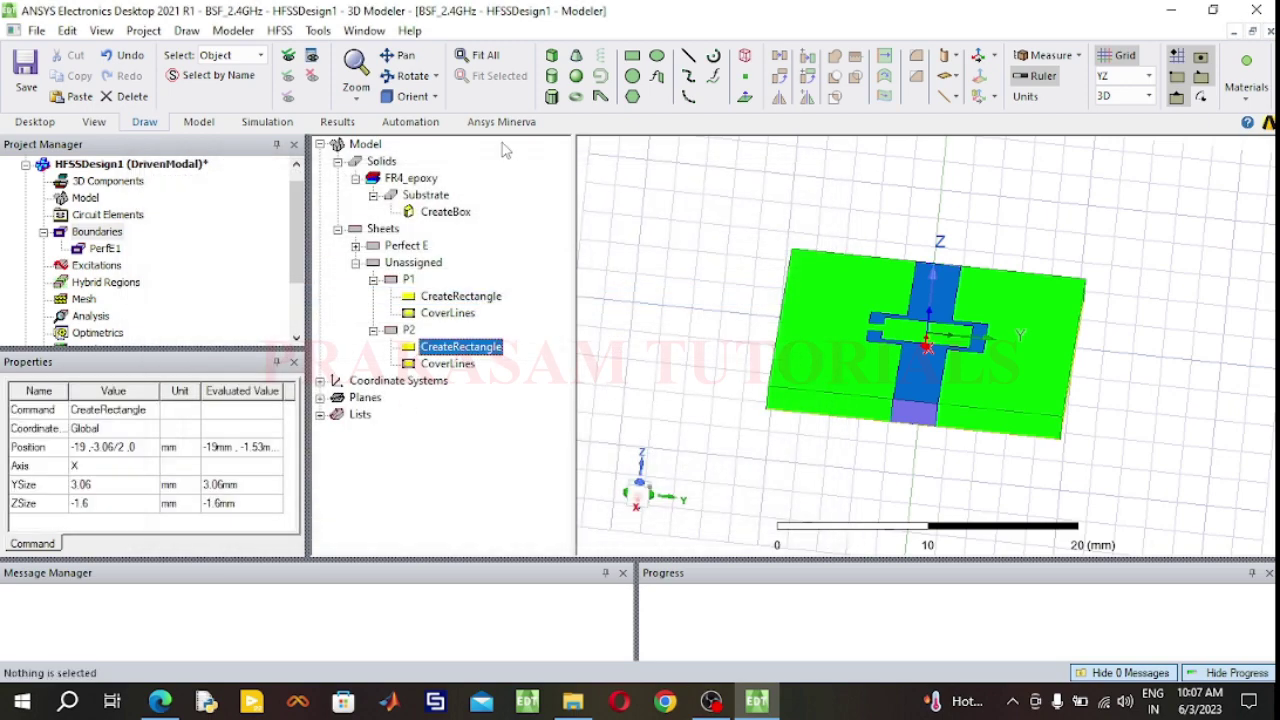
Assign a lumped port excitation to the P1 sheet, keeping the name 1 and the 50 ohm full port impedance.
{"action": "left_click", "coordinate": [410, 75]}
{"action": "left_click_drag", "start_coordinate": [869, 407], "coordinate": [840, 418]}
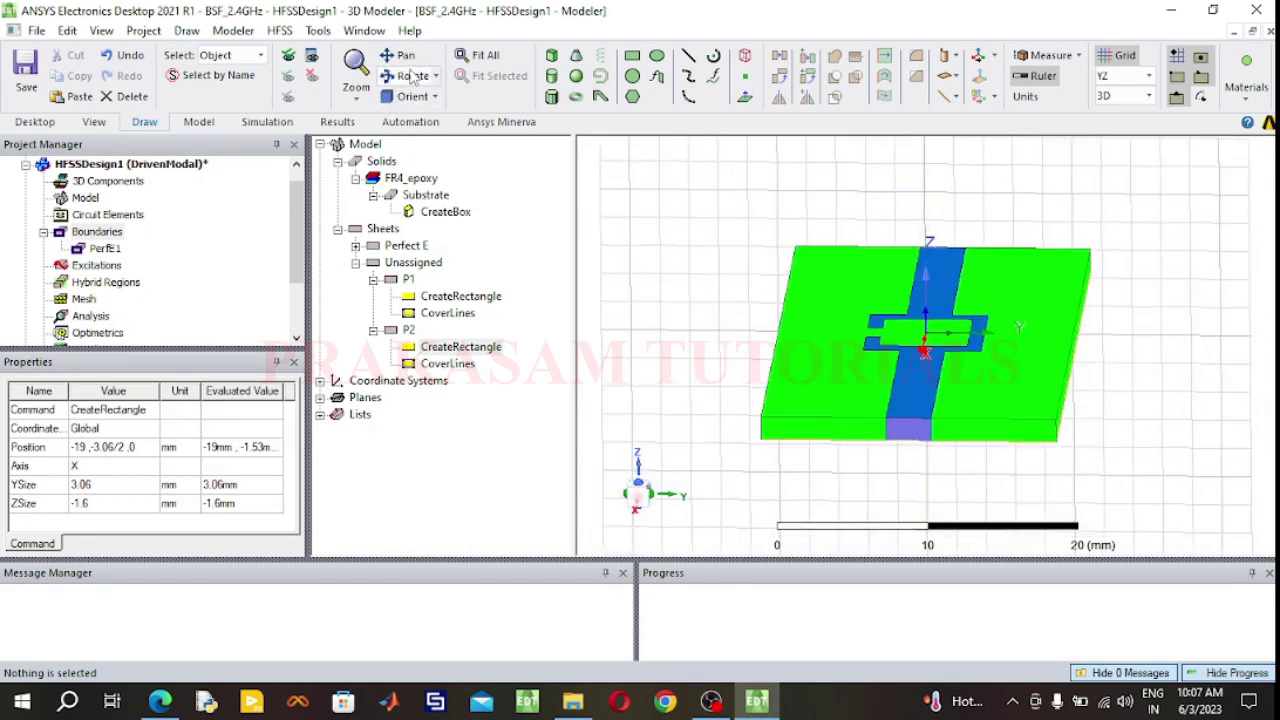
{"action": "scroll", "coordinate": [897, 455], "scroll_direction": "up", "scroll_amount": 2}
{"action": "scroll", "coordinate": [897, 455], "scroll_direction": "up", "scroll_amount": 2}
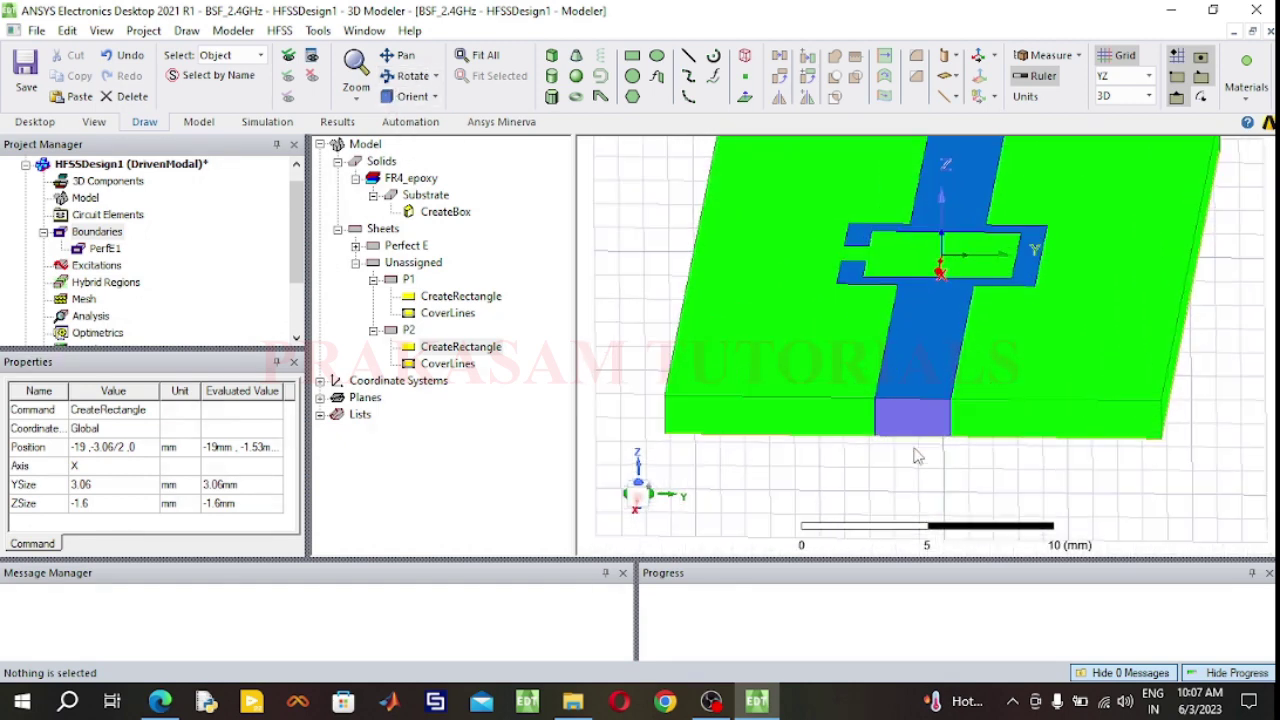
{"action": "scroll", "coordinate": [917, 425], "scroll_direction": "up", "scroll_amount": 2}
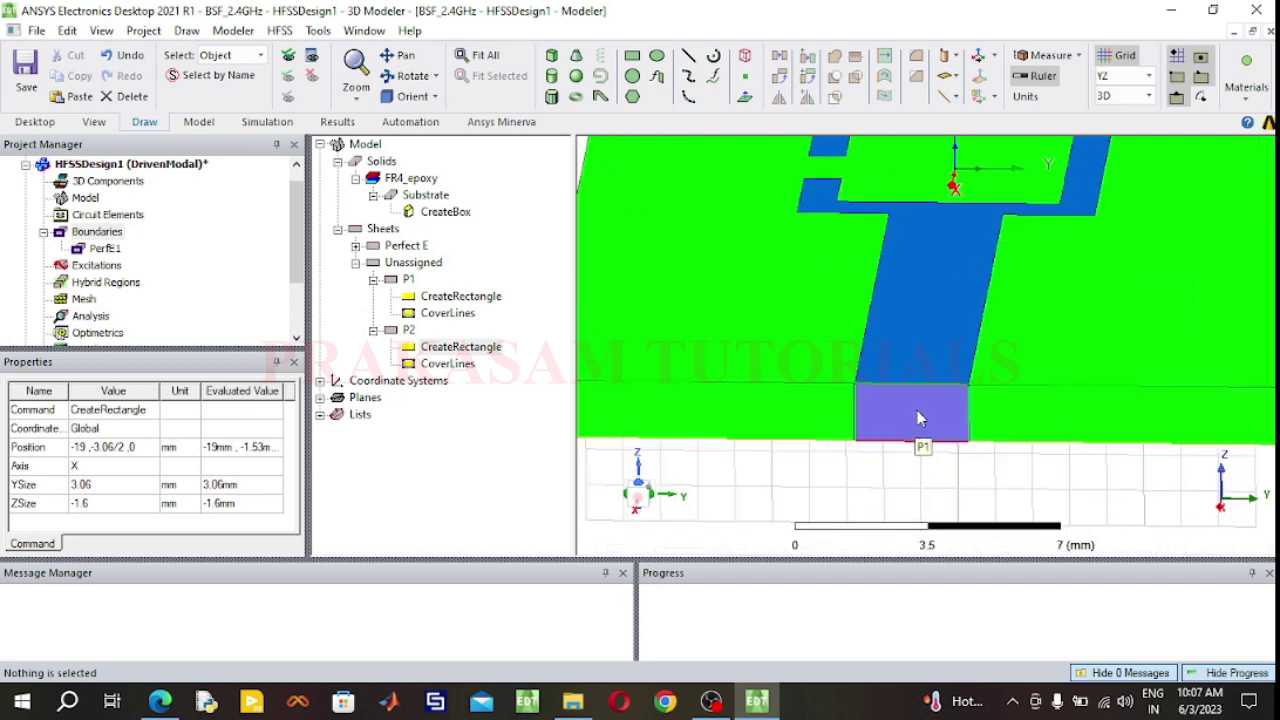
{"action": "left_click", "coordinate": [919, 418]}
{"action": "right_click", "coordinate": [918, 414]}
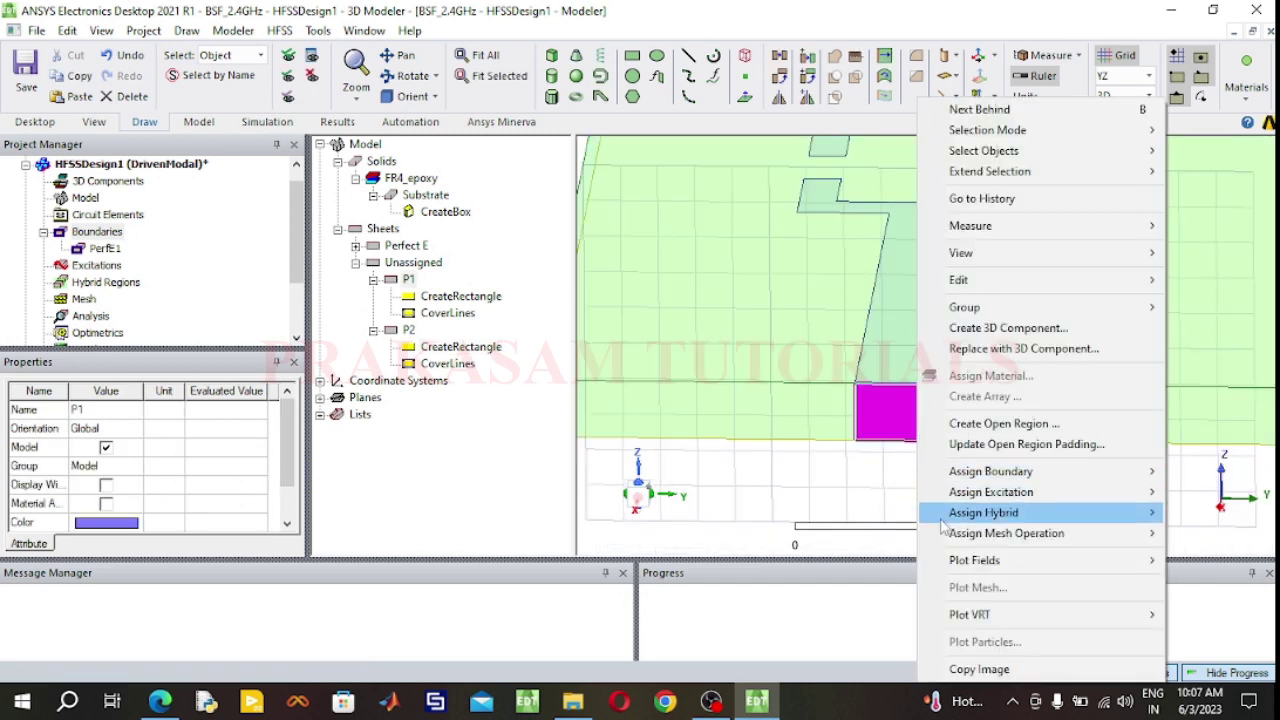
{"action": "mouse_move", "coordinate": [986, 496]}
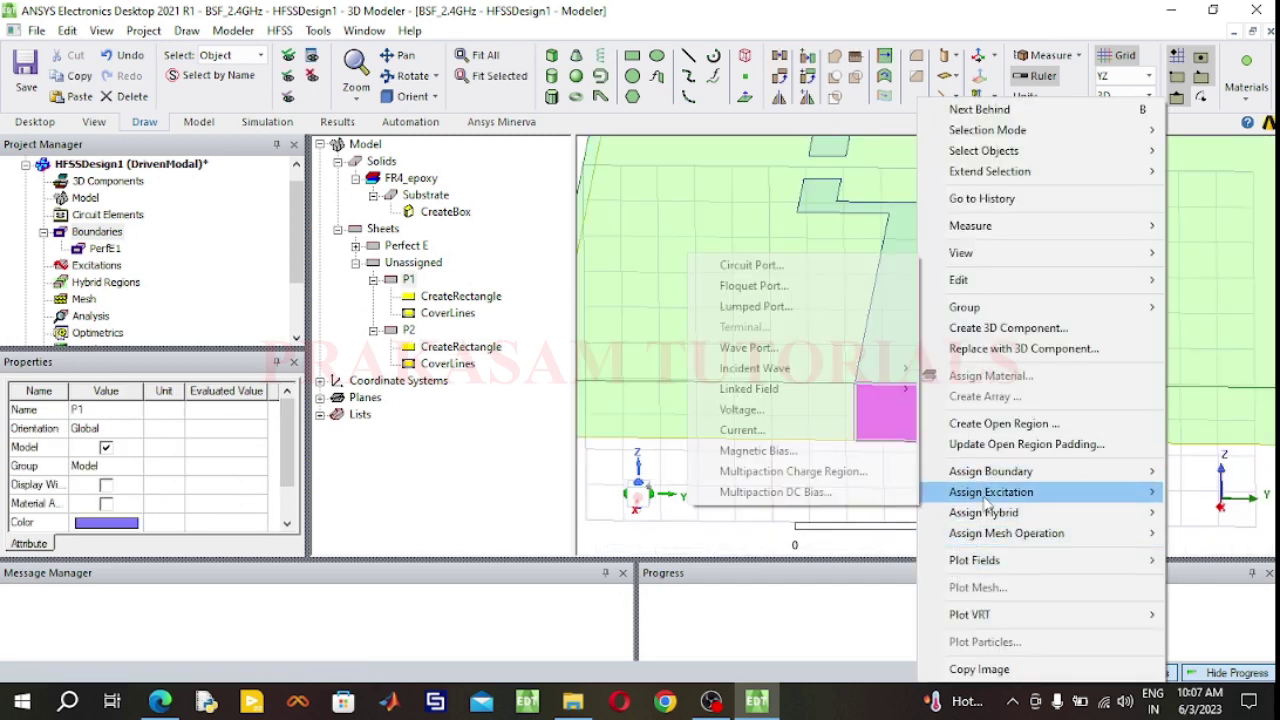
{"action": "left_click", "coordinate": [781, 311]}
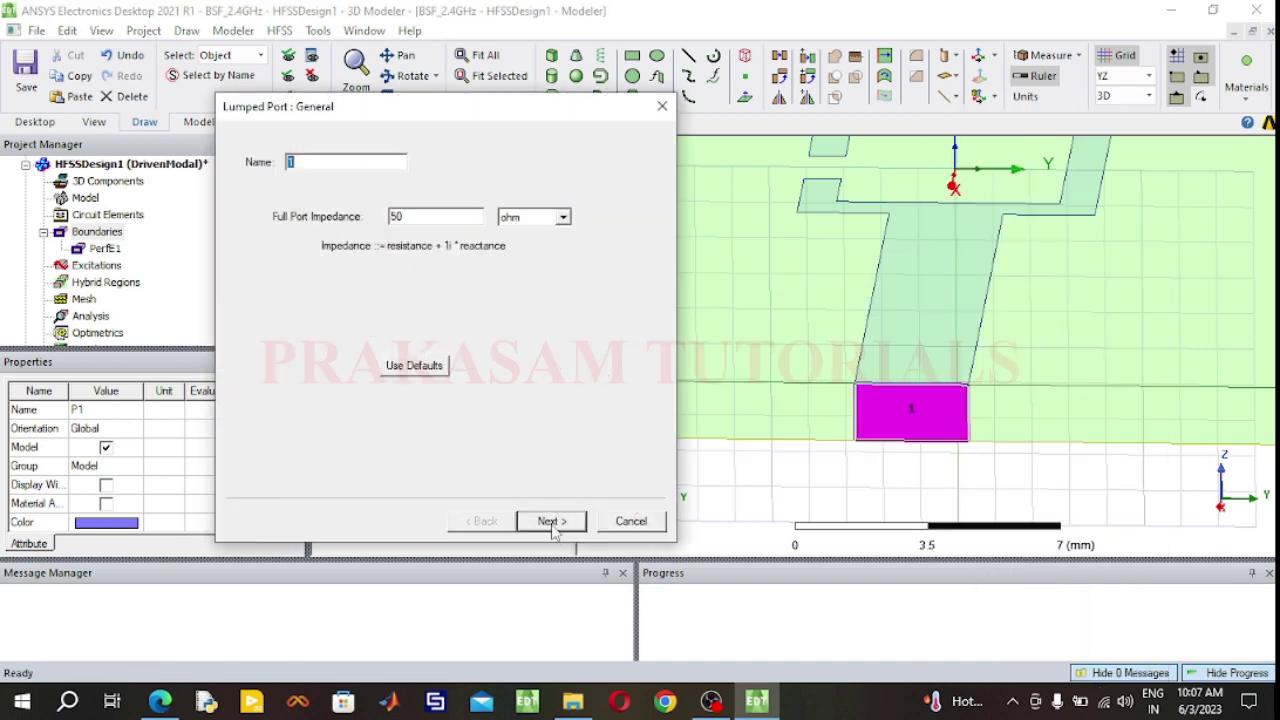
{"action": "left_click", "coordinate": [553, 521]}
Define the port's integration line from P1's lower edge center to its upper edge center, and finish with all modes renormalized to 50 ohm.
{"action": "left_click", "coordinate": [405, 234]}
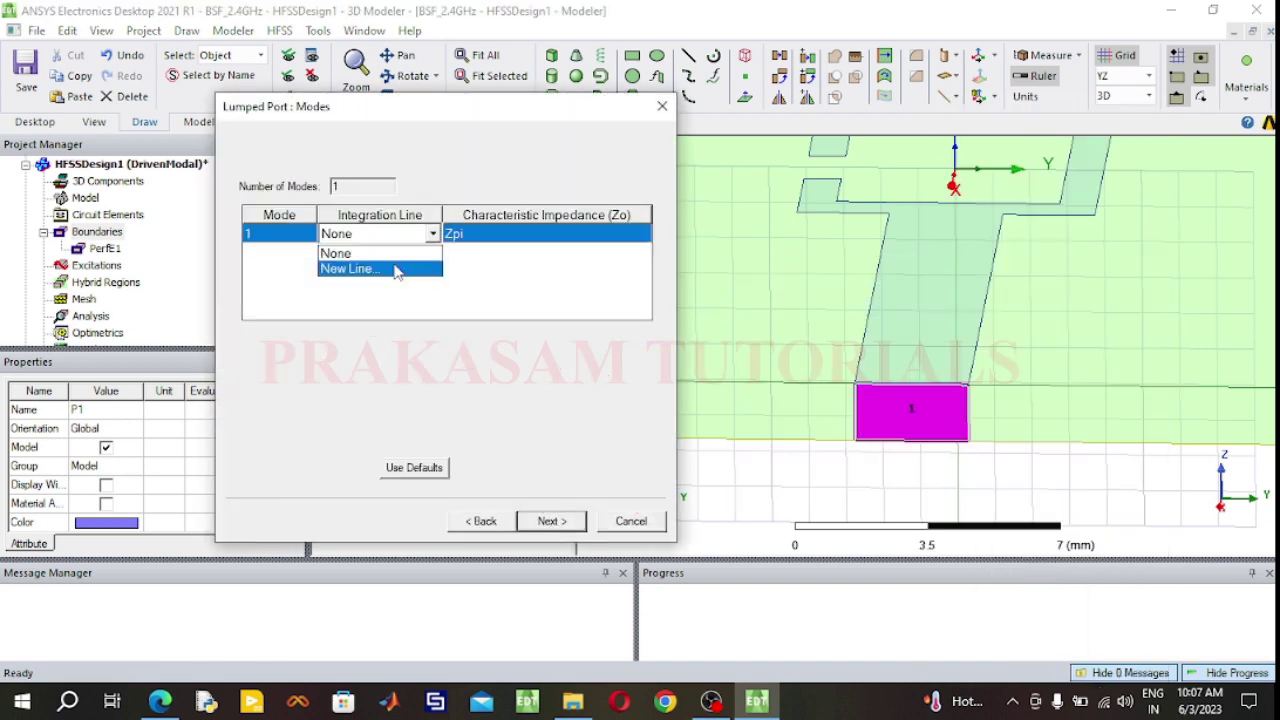
{"action": "left_click", "coordinate": [350, 268]}
{"action": "left_click", "coordinate": [912, 440]}
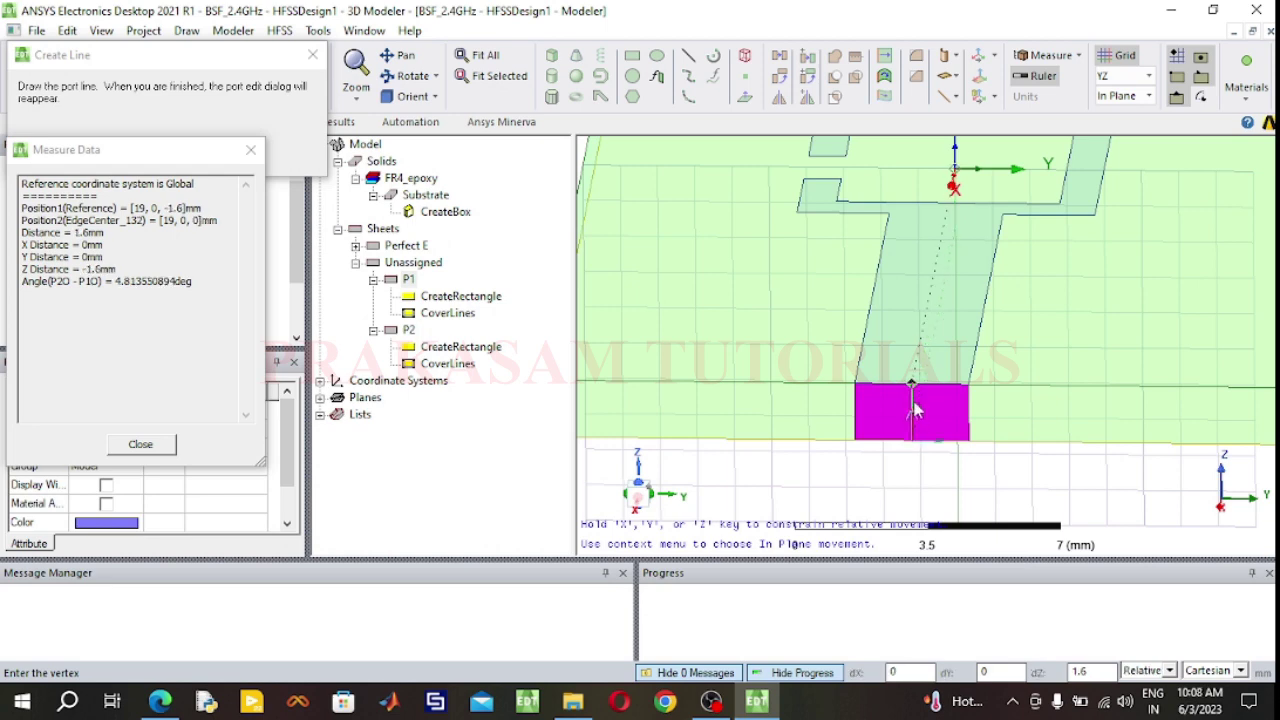
{"action": "left_click", "coordinate": [911, 386]}
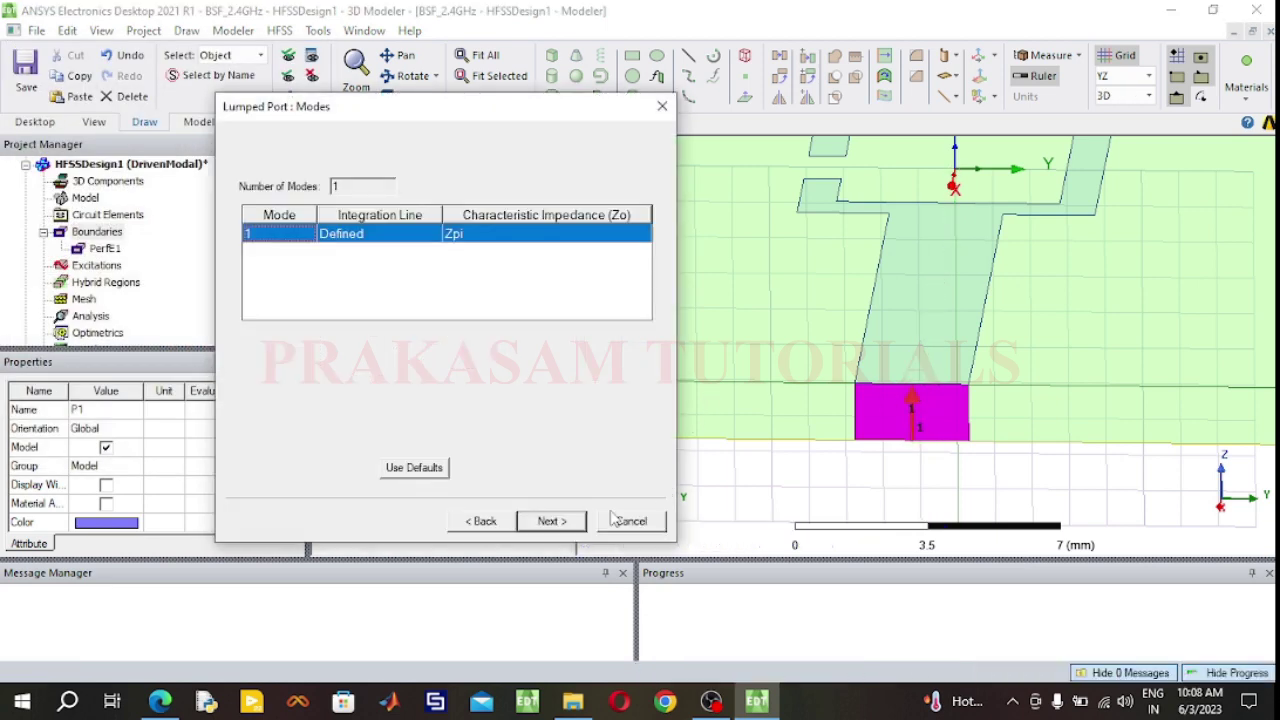
{"action": "left_click", "coordinate": [551, 521]}
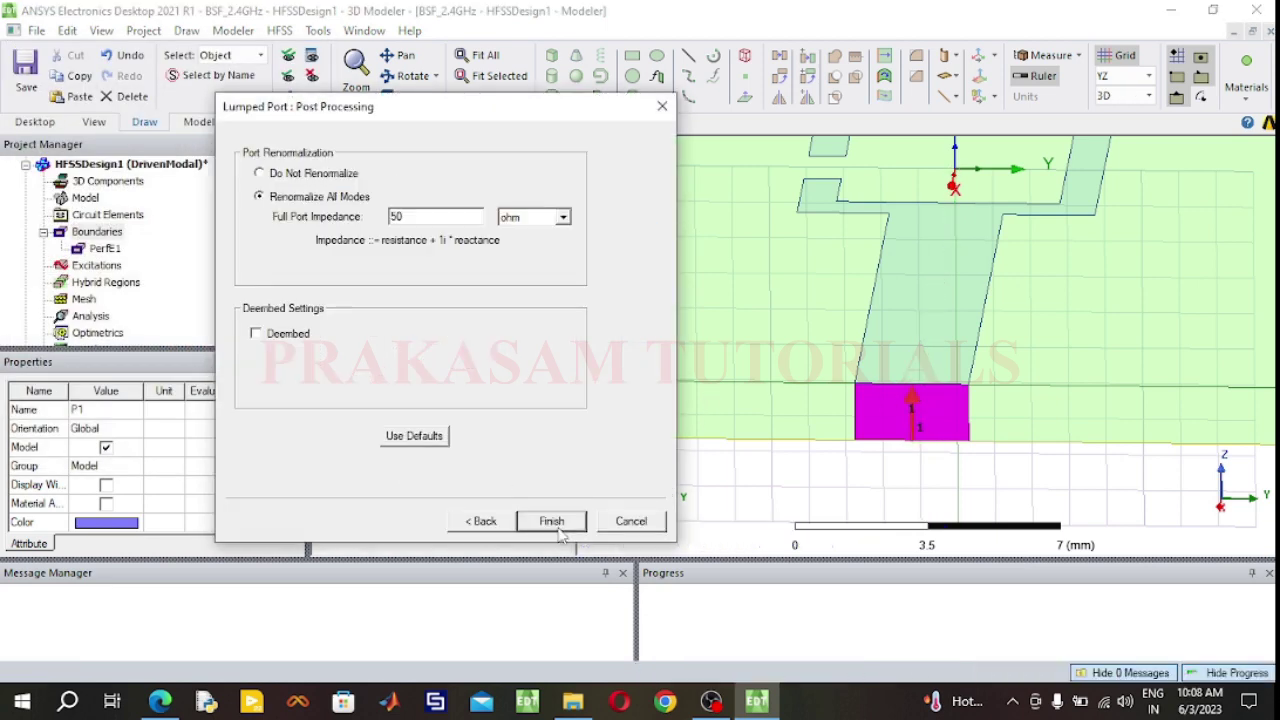
{"action": "left_click", "coordinate": [551, 521]}
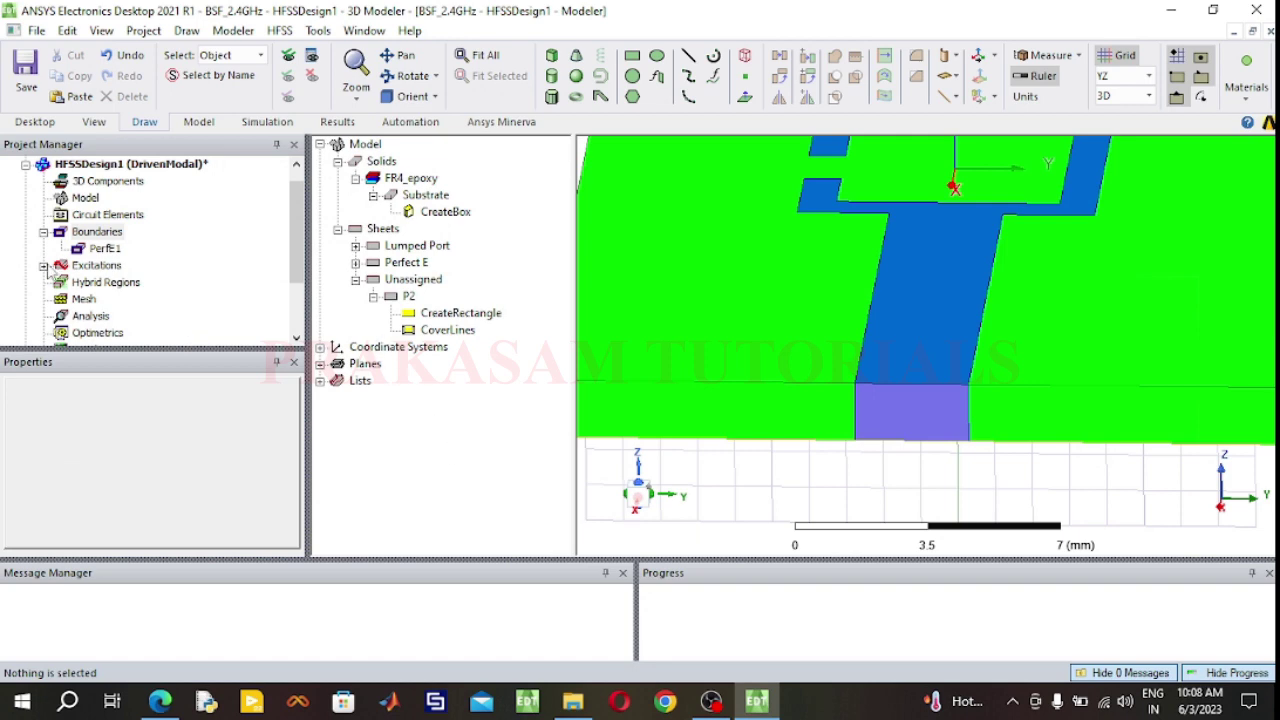
Examine the lumped port 1 excitation and its integration line on the P1 sheet.
{"action": "left_click", "coordinate": [44, 265]}
{"action": "left_click", "coordinate": [87, 283]}
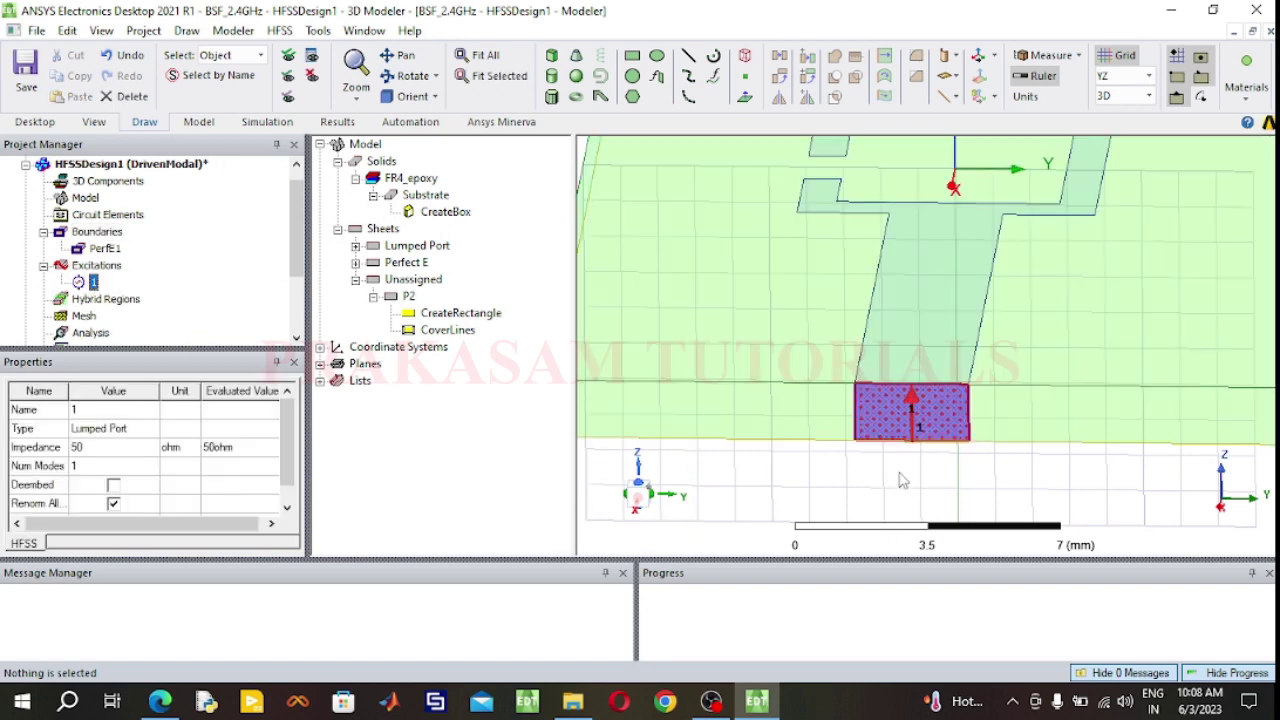
{"action": "scroll", "coordinate": [900, 481], "scroll_direction": "up", "scroll_amount": 2}
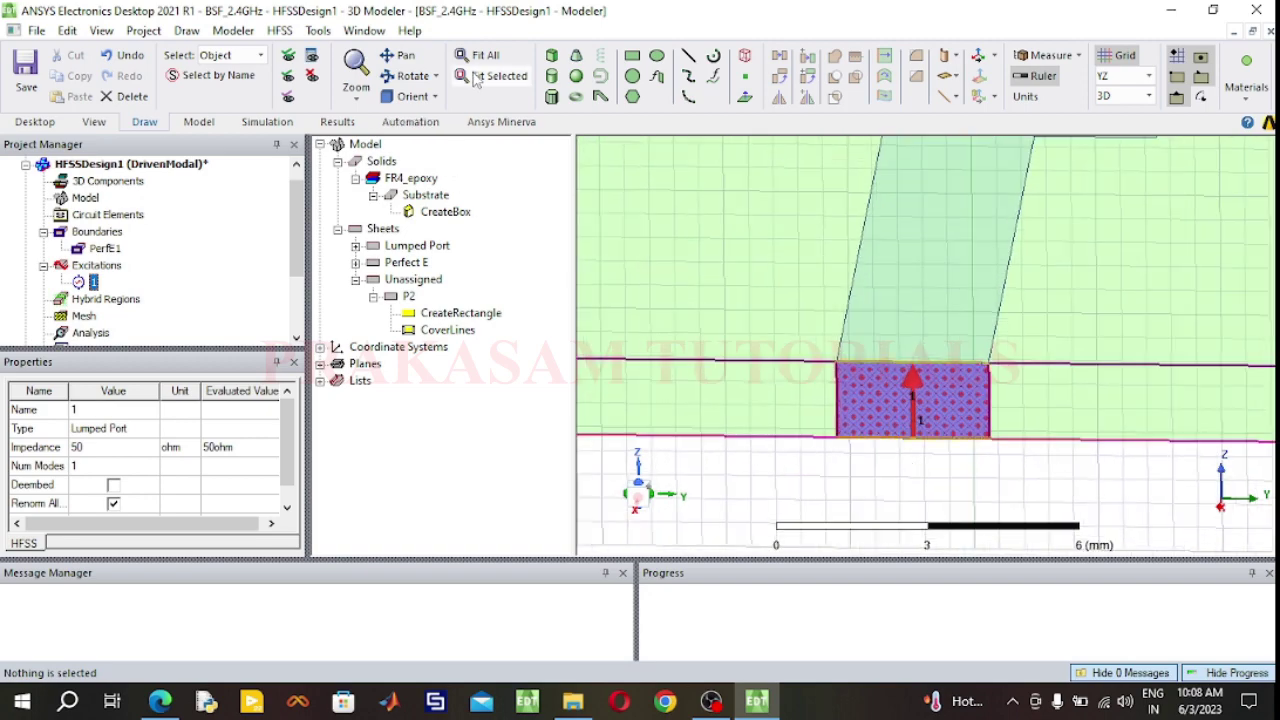
{"action": "left_click", "coordinate": [480, 55]}
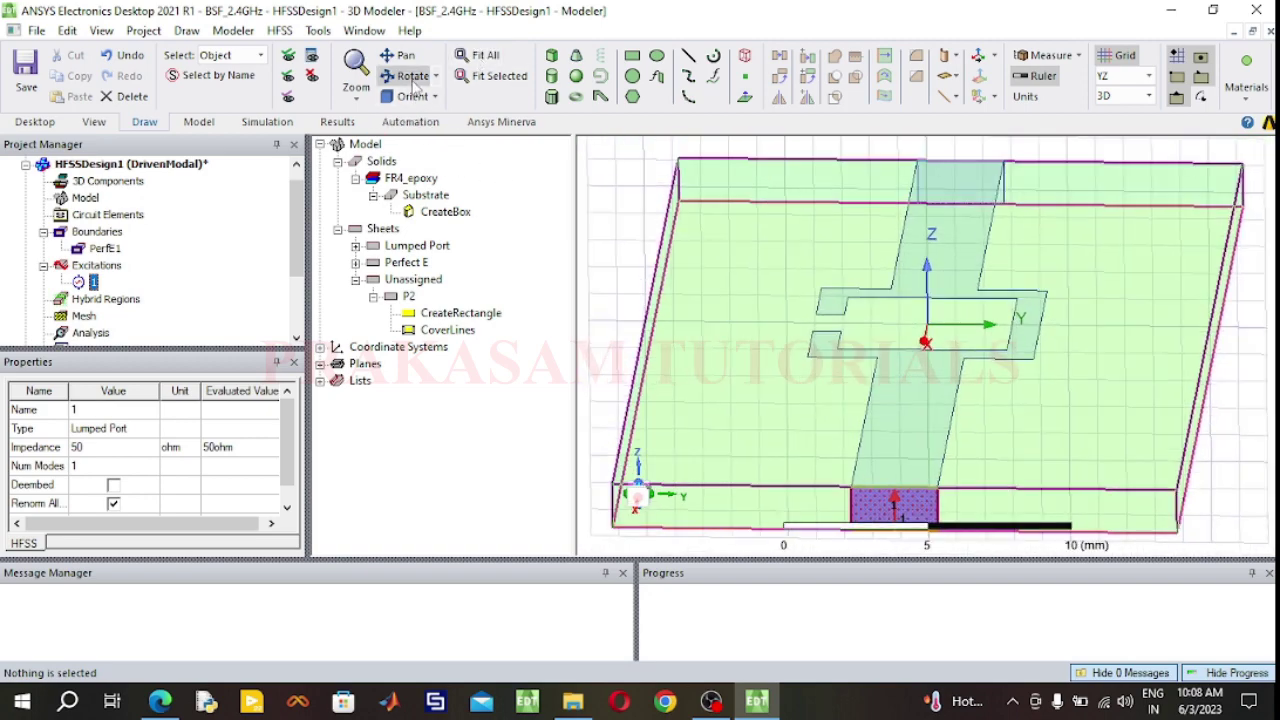
Assign a lumped port excitation to the P2 sheet at the opposite end, keeping the name 2 and the 50 ohm full port impedance.
{"action": "left_click", "coordinate": [413, 82]}
{"action": "left_click_drag", "start_coordinate": [1038, 398], "coordinate": [597, 195]}
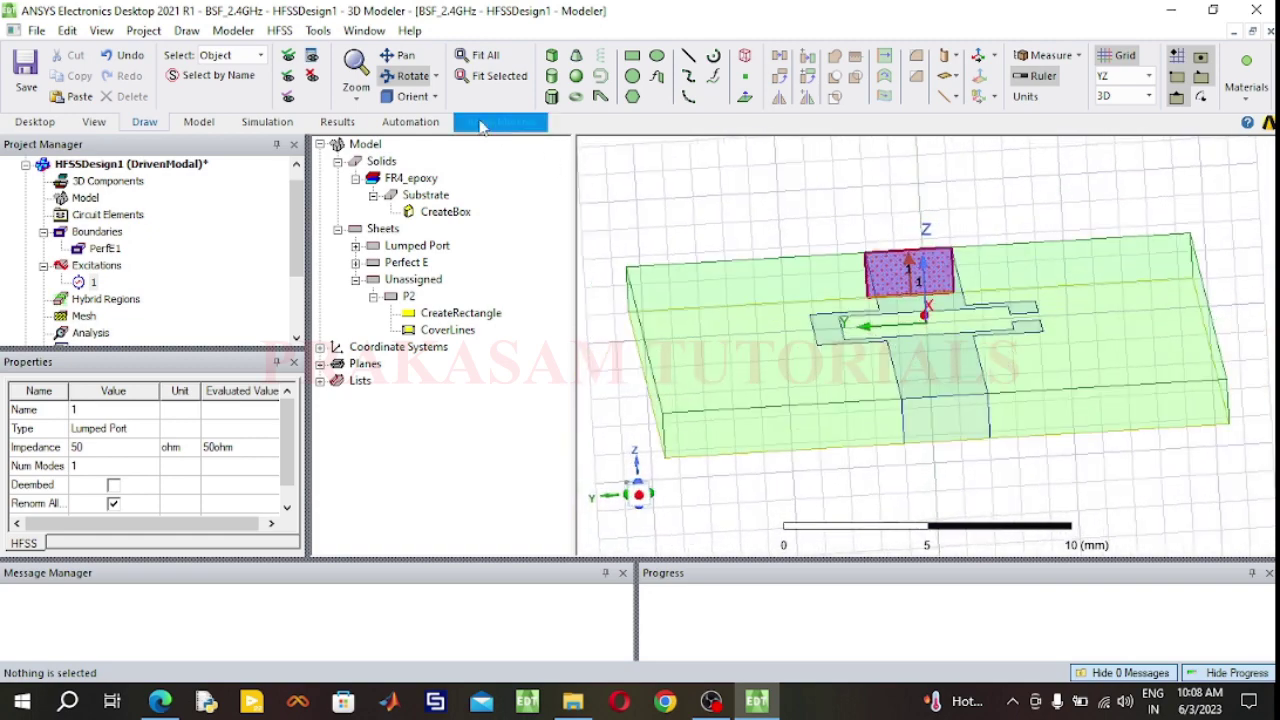
{"action": "left_click", "coordinate": [922, 432]}
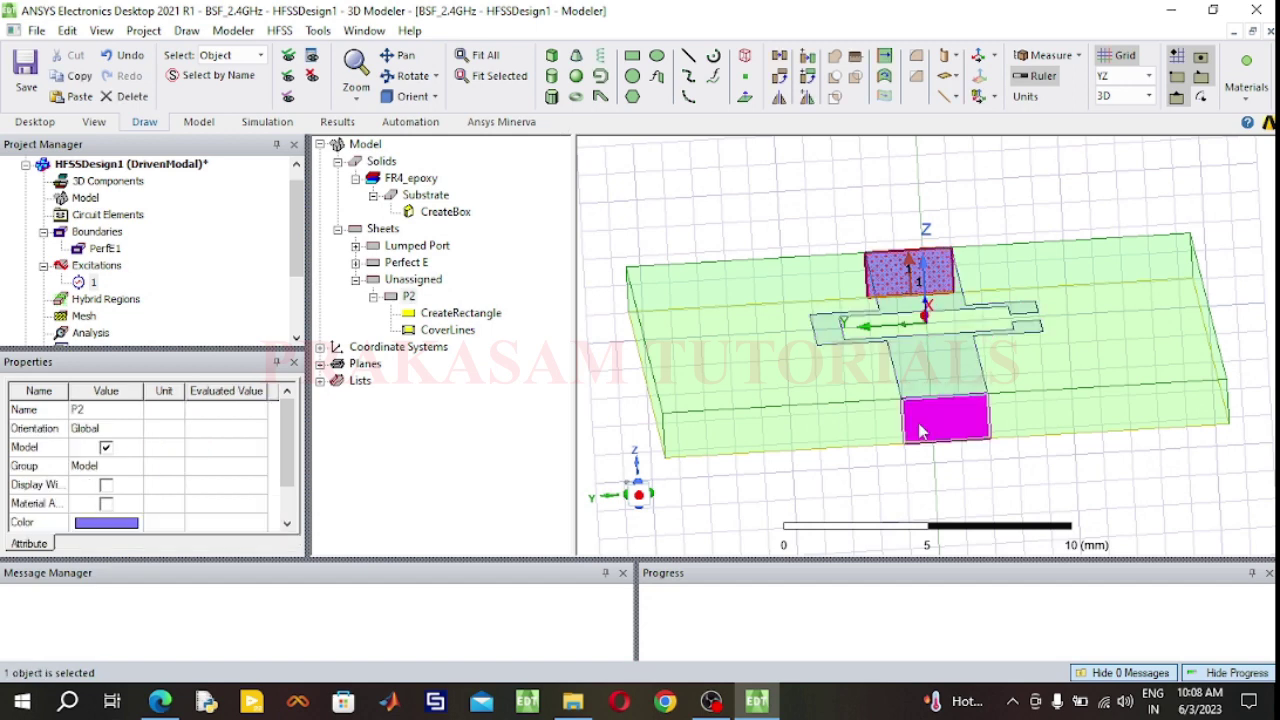
{"action": "right_click", "coordinate": [922, 432]}
{"action": "mouse_move", "coordinate": [988, 494]}
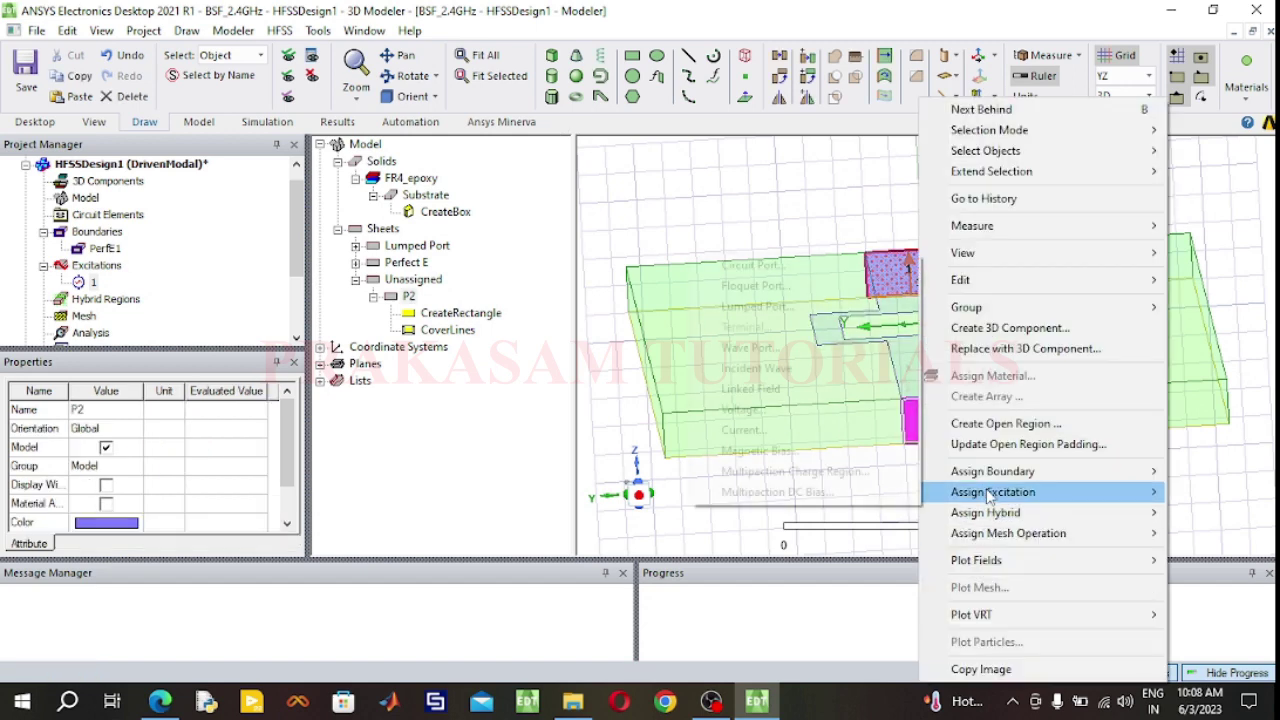
{"action": "left_click", "coordinate": [845, 306]}
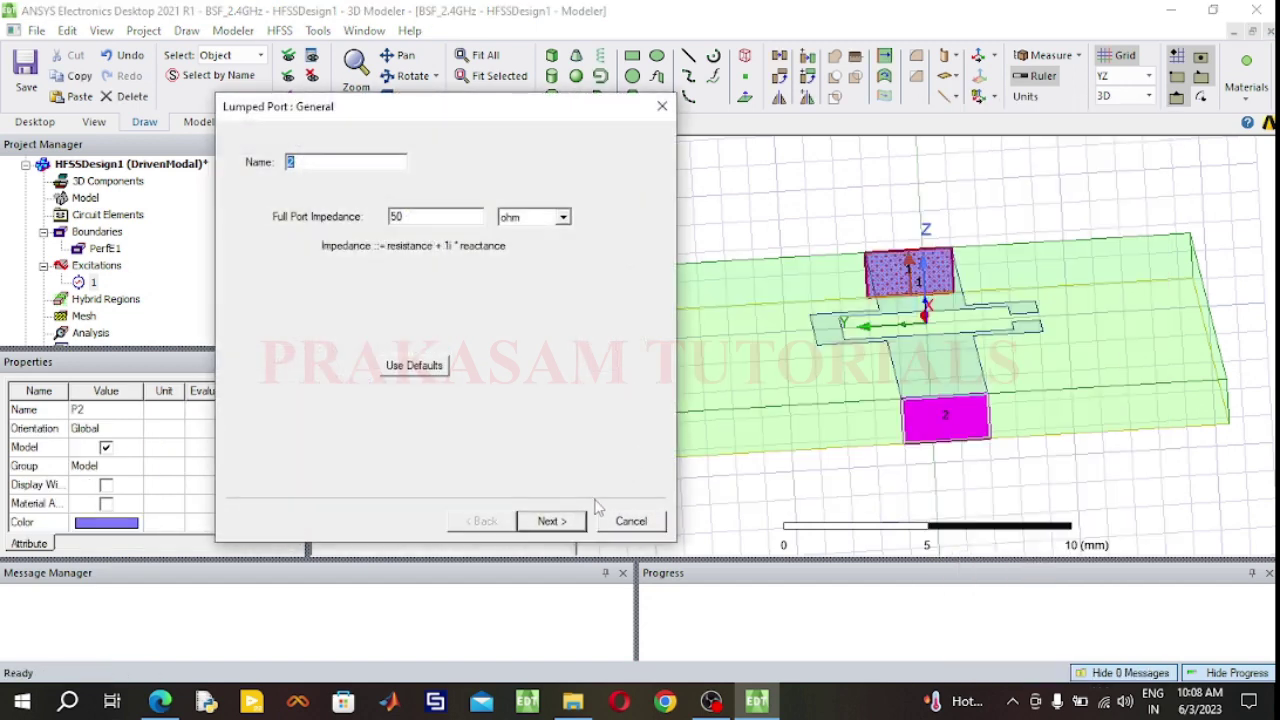
{"action": "left_click", "coordinate": [583, 518]}
Define port 2's integration line from P2's lower edge center to its upper edge center and finish the port assignment.
{"action": "left_click", "coordinate": [435, 238]}
{"action": "left_click", "coordinate": [432, 233]}
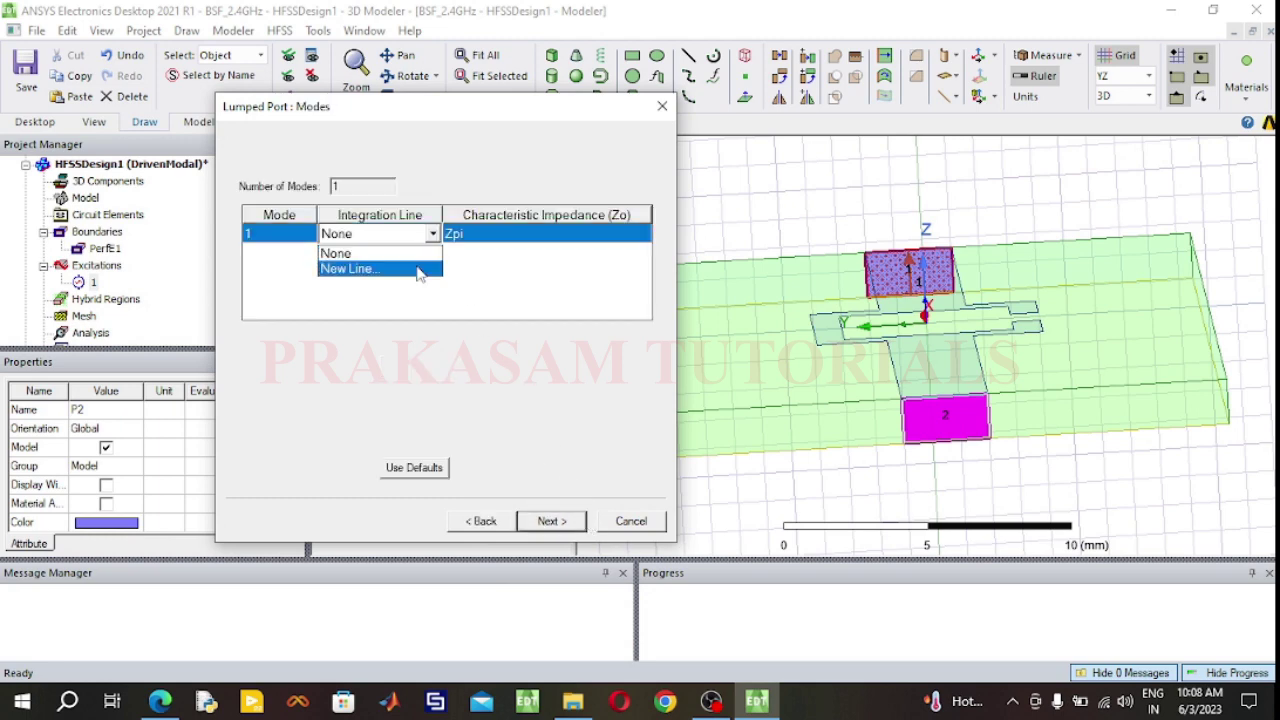
{"action": "left_click", "coordinate": [418, 269]}
{"action": "left_click", "coordinate": [946, 438]}
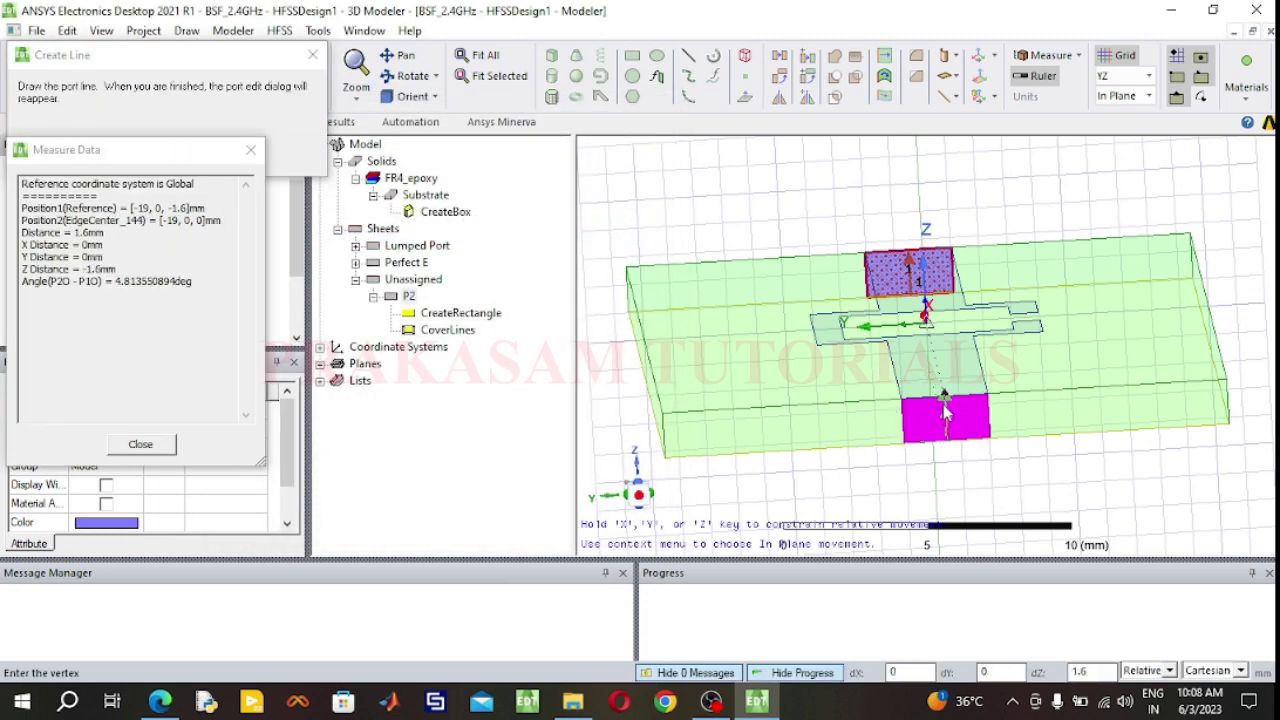
{"action": "left_click", "coordinate": [944, 409]}
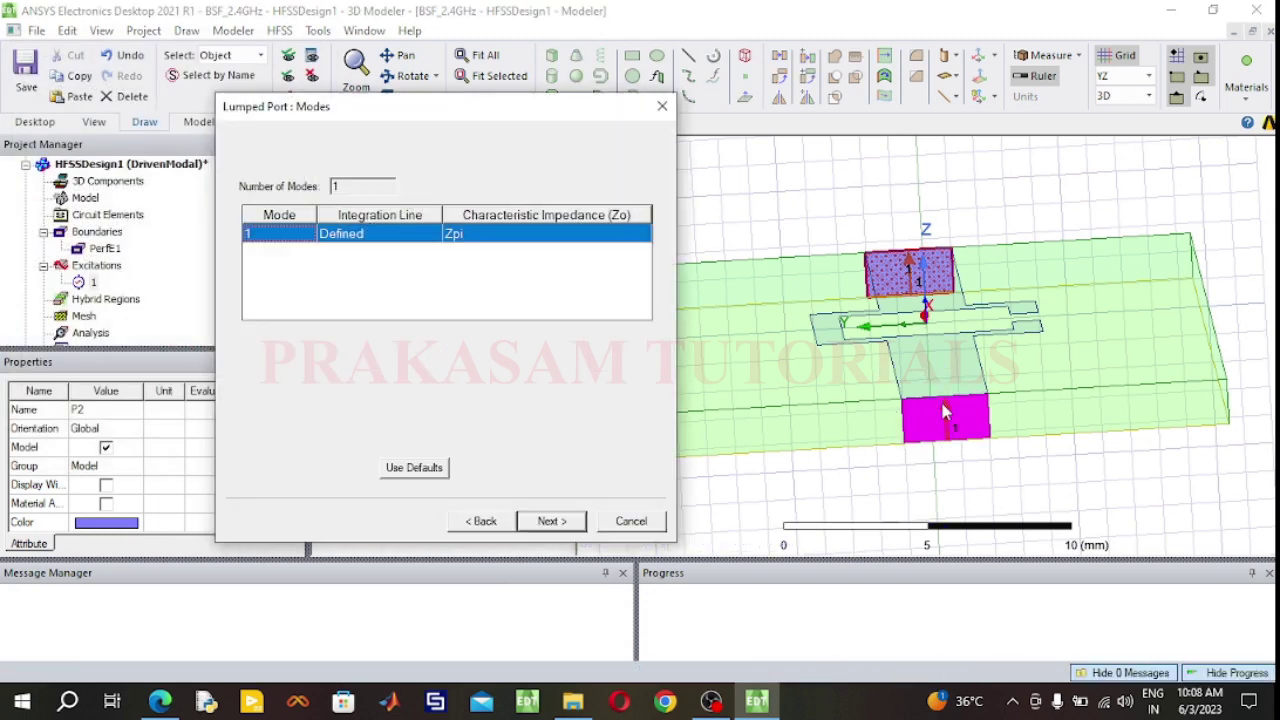
{"action": "left_click", "coordinate": [563, 520]}
{"action": "left_click", "coordinate": [563, 520]}
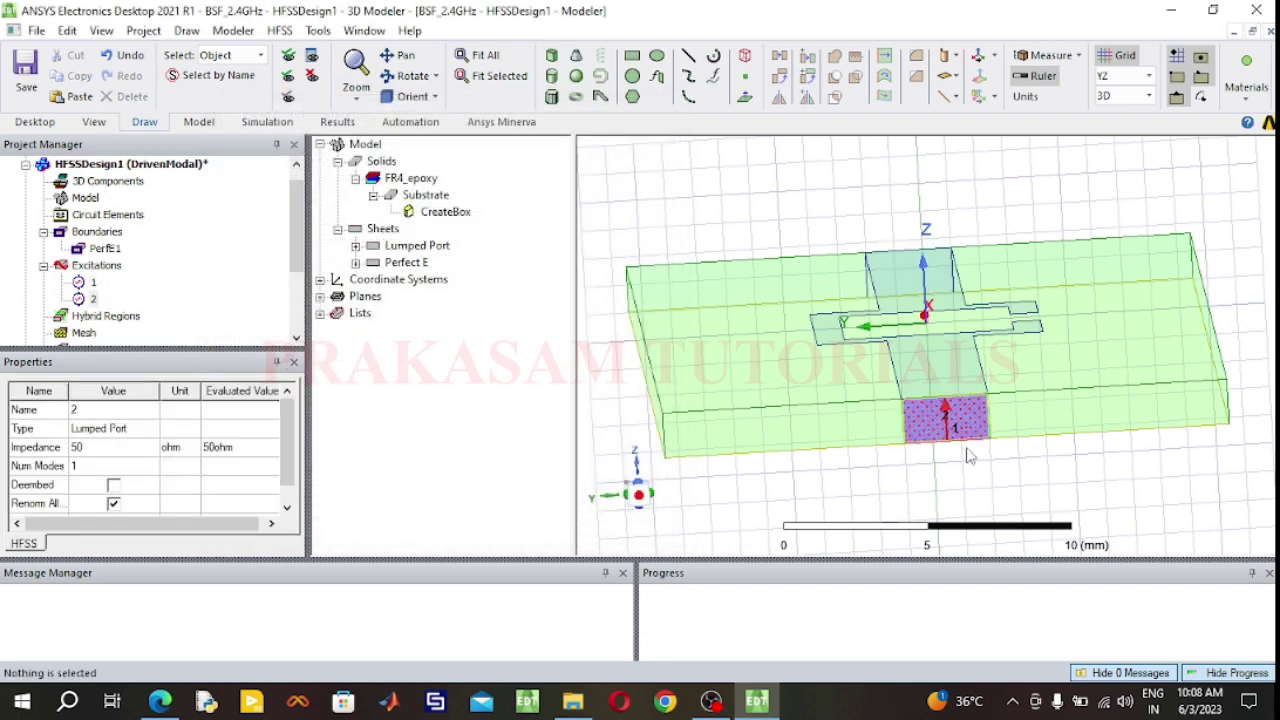
Set the drawing plane to XY and restore the default orientation with the whole model fitted in view.
{"action": "left_click", "coordinate": [1149, 77]}
{"action": "left_click", "coordinate": [1124, 91]}
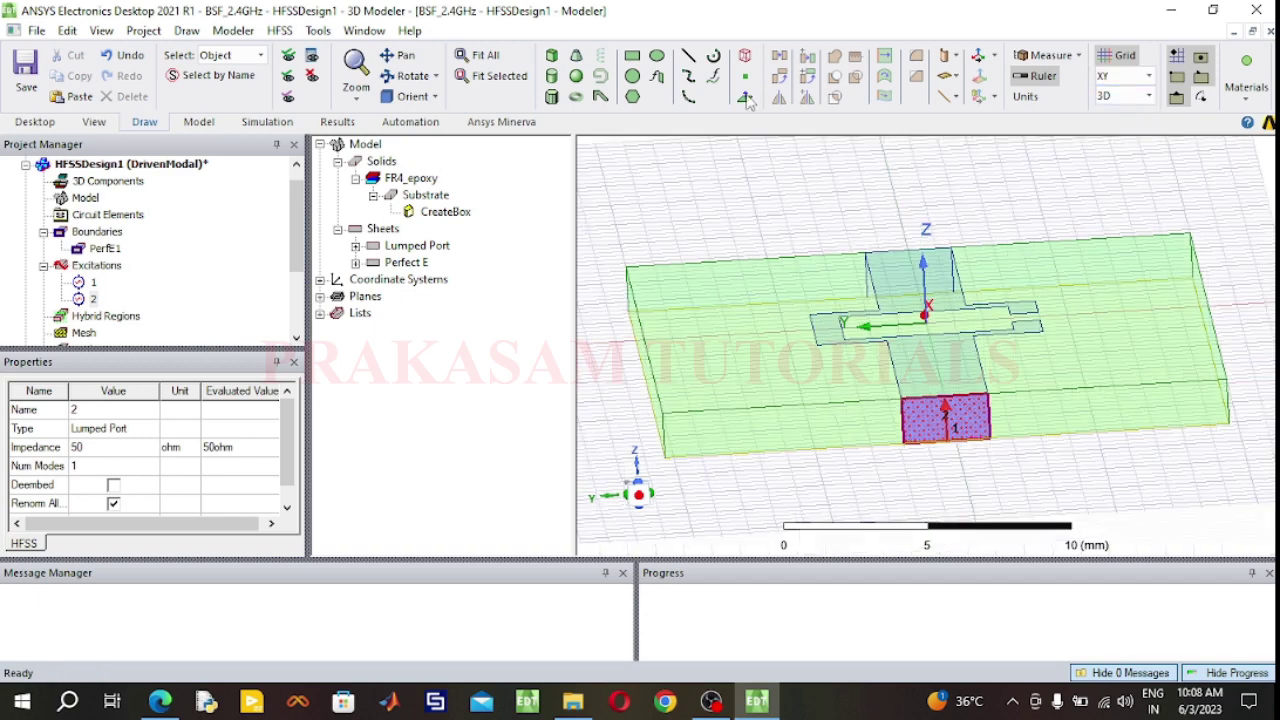
{"action": "left_click", "coordinate": [410, 96]}
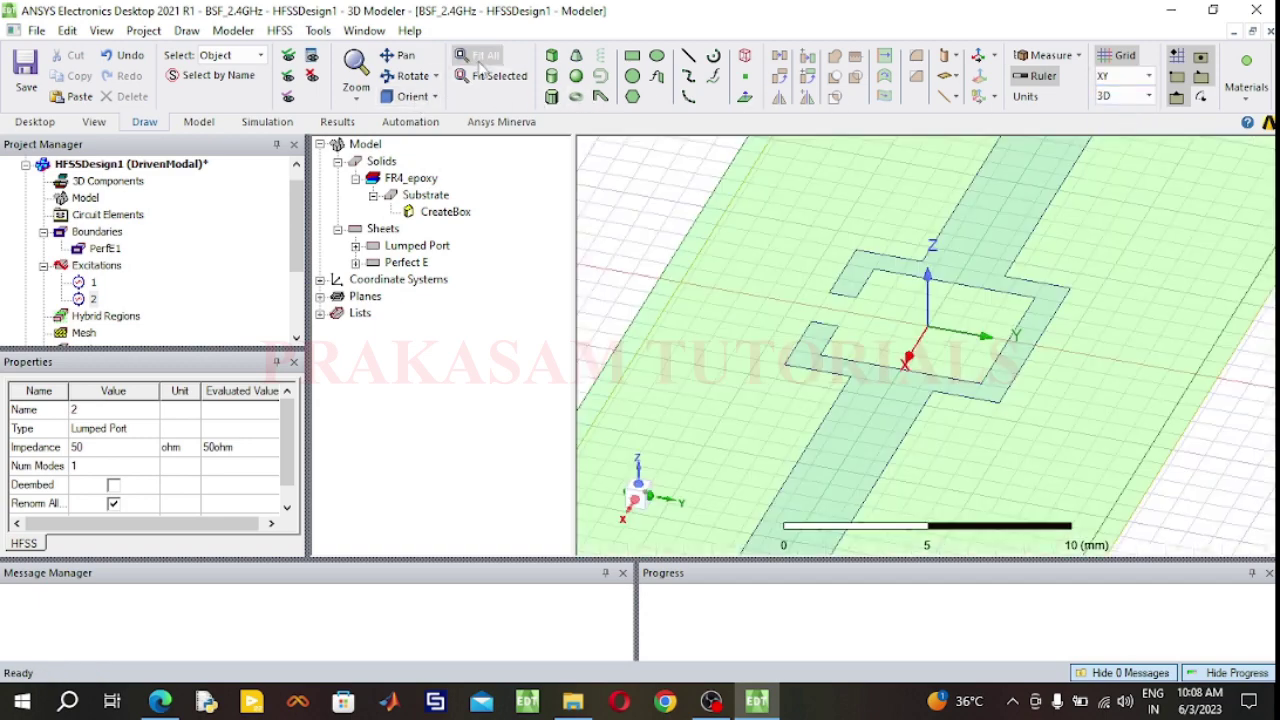
{"action": "left_click", "coordinate": [480, 55]}
{"action": "left_click", "coordinate": [736, 263]}
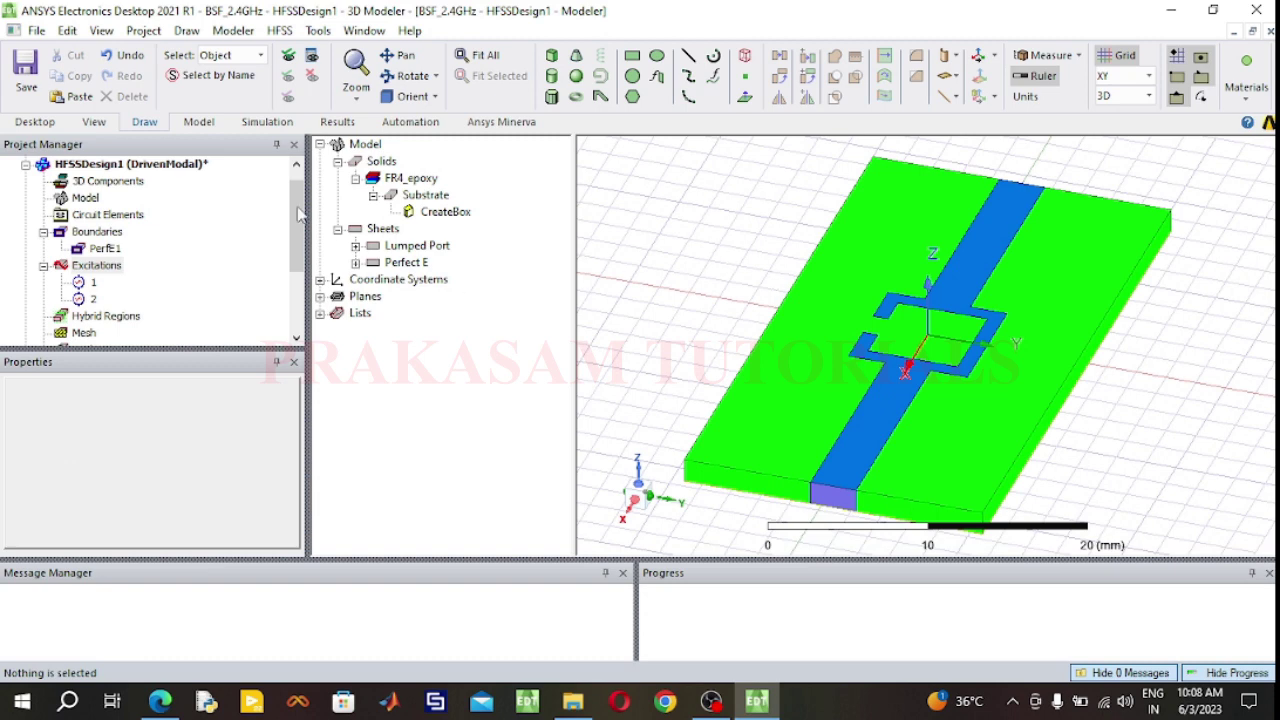
Add solution setup Setup1 at a single frequency of 2.4 GHz with 12 maximum passes and a 0.02 maximum delta S.
{"action": "left_click", "coordinate": [256, 128]}
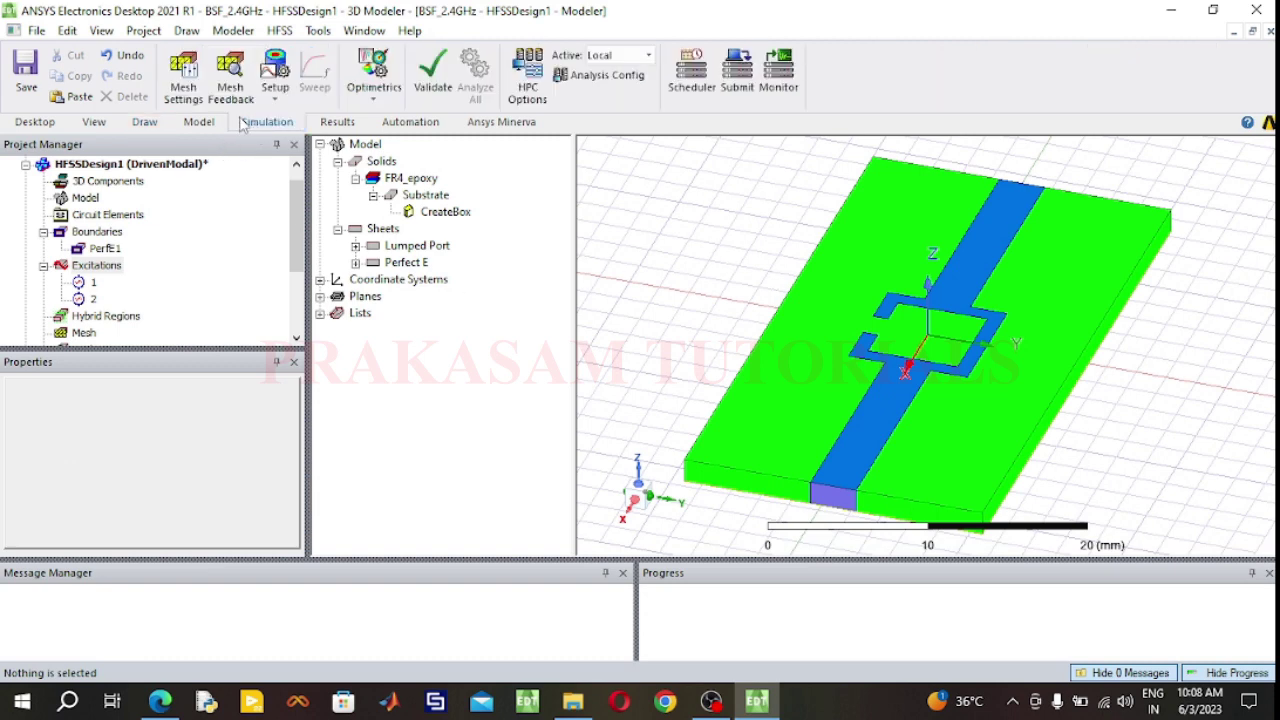
{"action": "left_click", "coordinate": [279, 102]}
{"action": "left_click", "coordinate": [285, 140]}
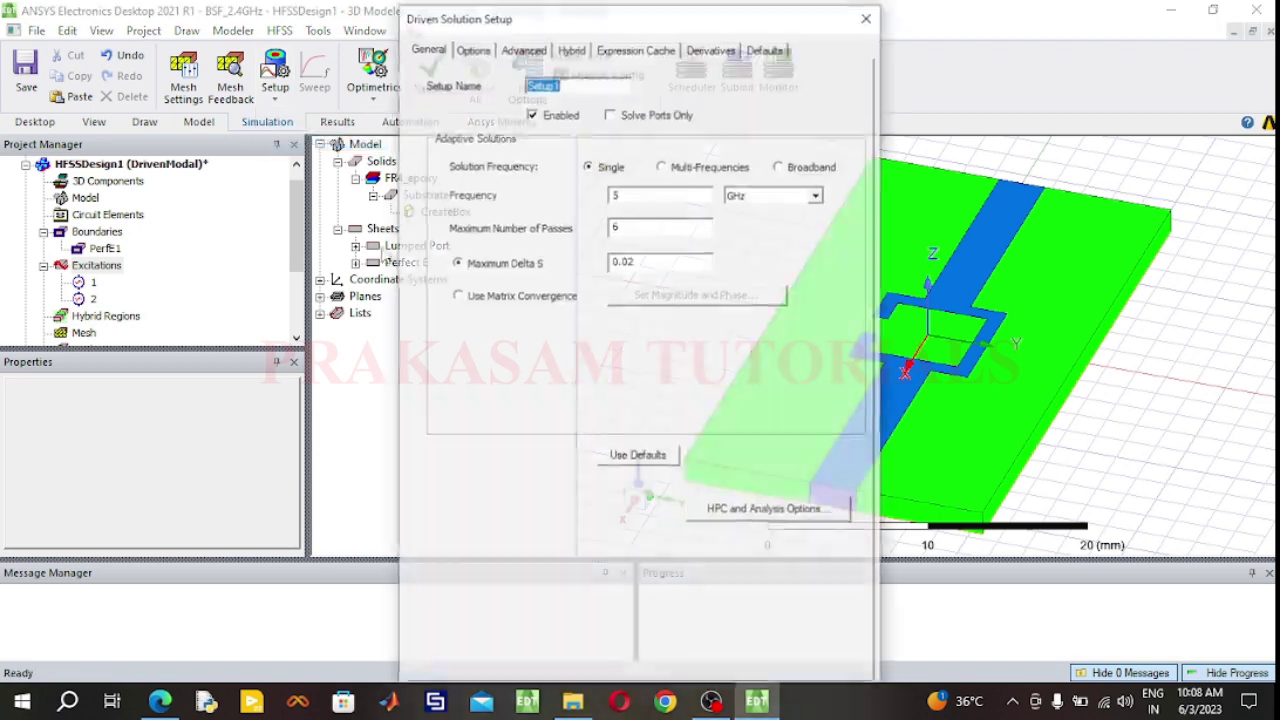
{"action": "left_click", "coordinate": [632, 193]}
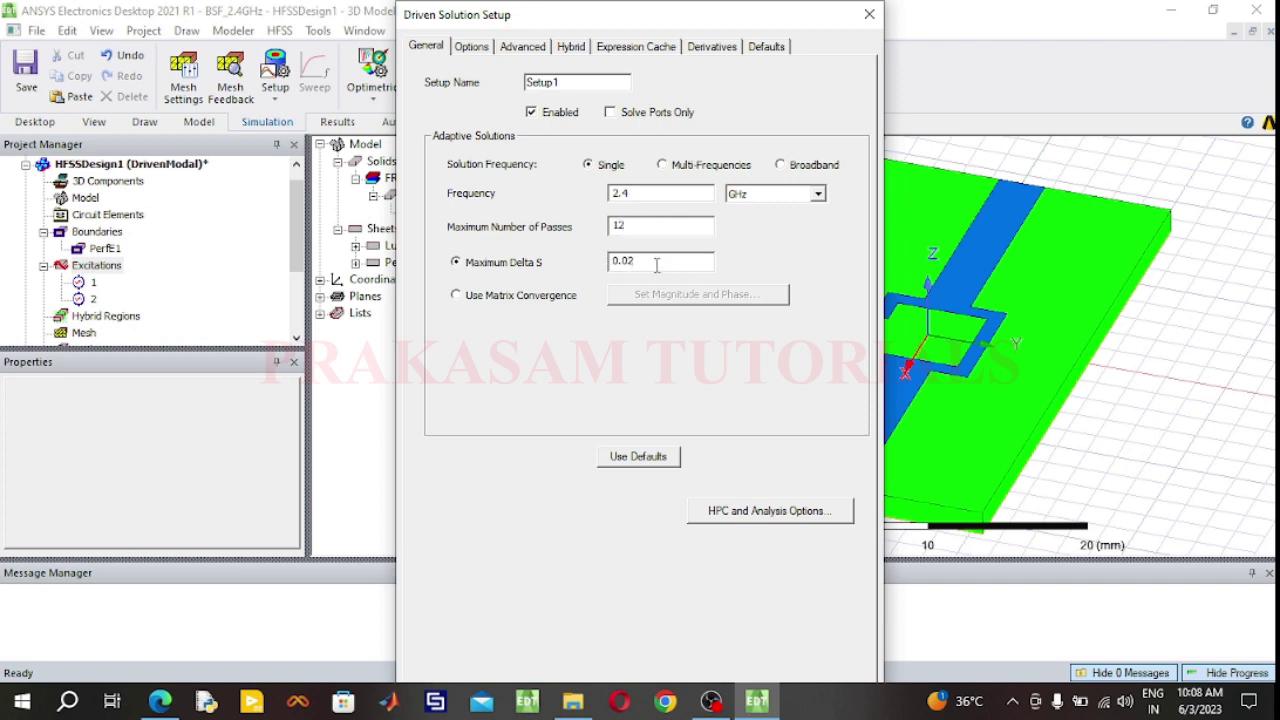
{"action": "key", "text": "Return"}
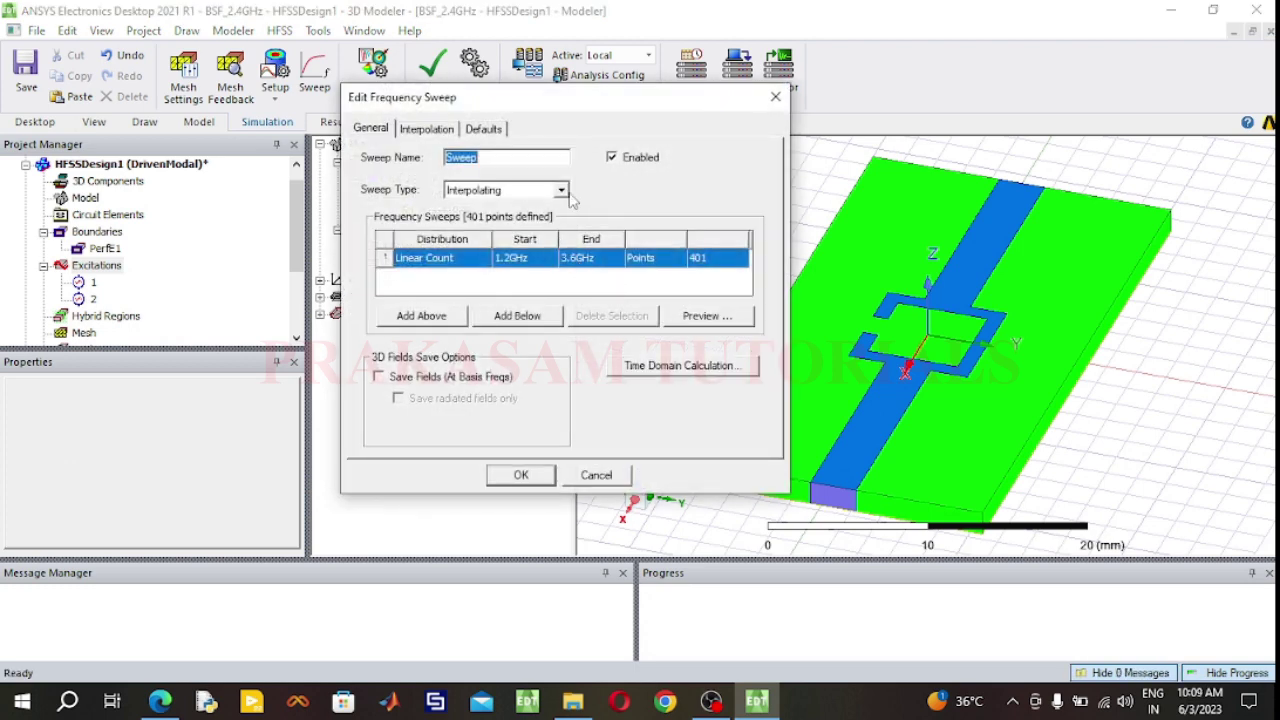
Configure the frequency sweep as Fast with a linear count distribution from 1 GHz to 10 GHz.
{"action": "left_click", "coordinate": [562, 191]}
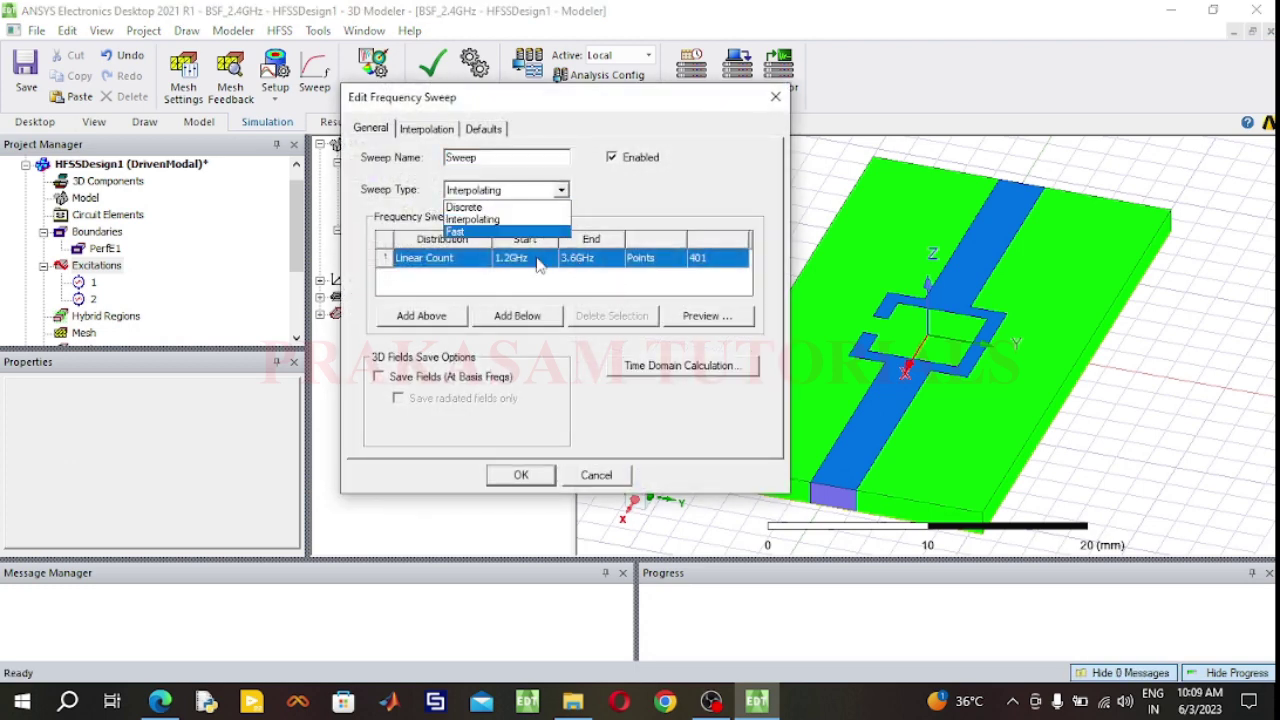
{"action": "left_click", "coordinate": [507, 232]}
{"action": "left_click", "coordinate": [512, 259]}
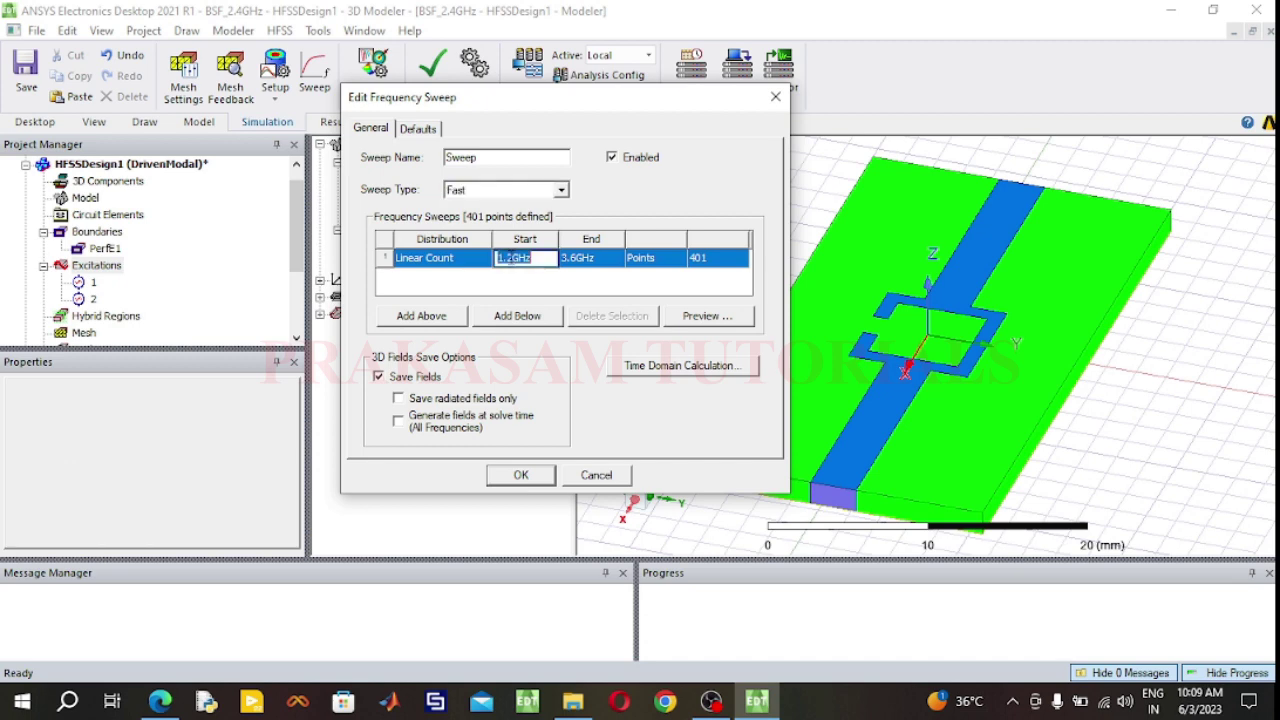
{"action": "key", "text": "Delete"}
{"action": "key", "text": "Delete"}
{"action": "left_click", "coordinate": [576, 260]}
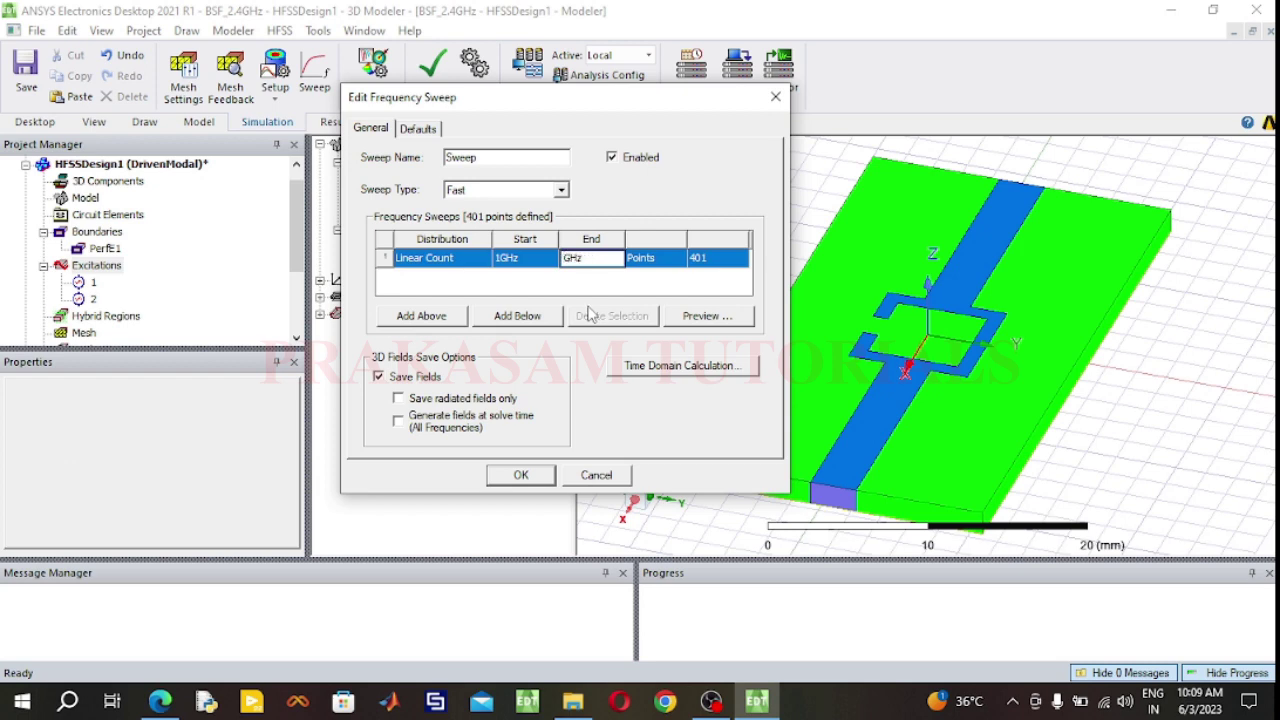
{"action": "type", "text": "3"}
{"action": "left_click", "coordinate": [703, 258]}
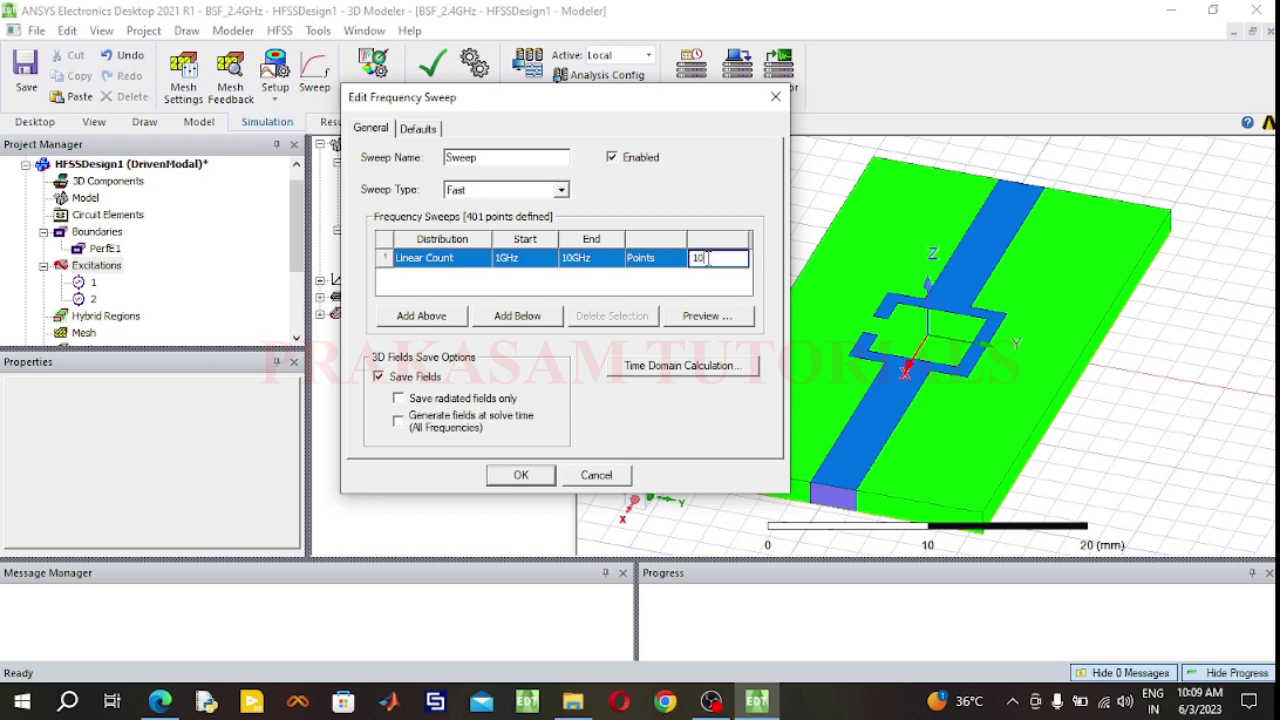
{"action": "left_click", "coordinate": [535, 477]}
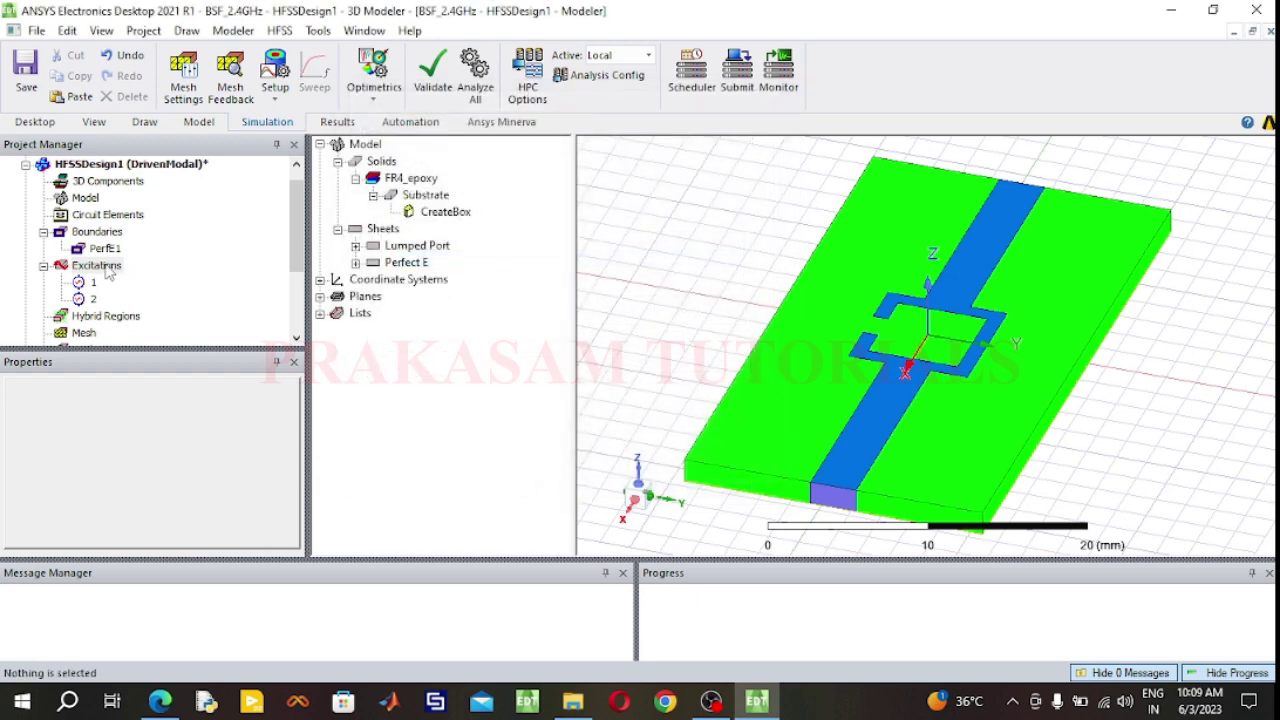
Create an open region around the model with a 2.4 GHz operating frequency and a Radiation boundary.
{"action": "left_click", "coordinate": [46, 266]}
{"action": "left_click", "coordinate": [44, 232]}
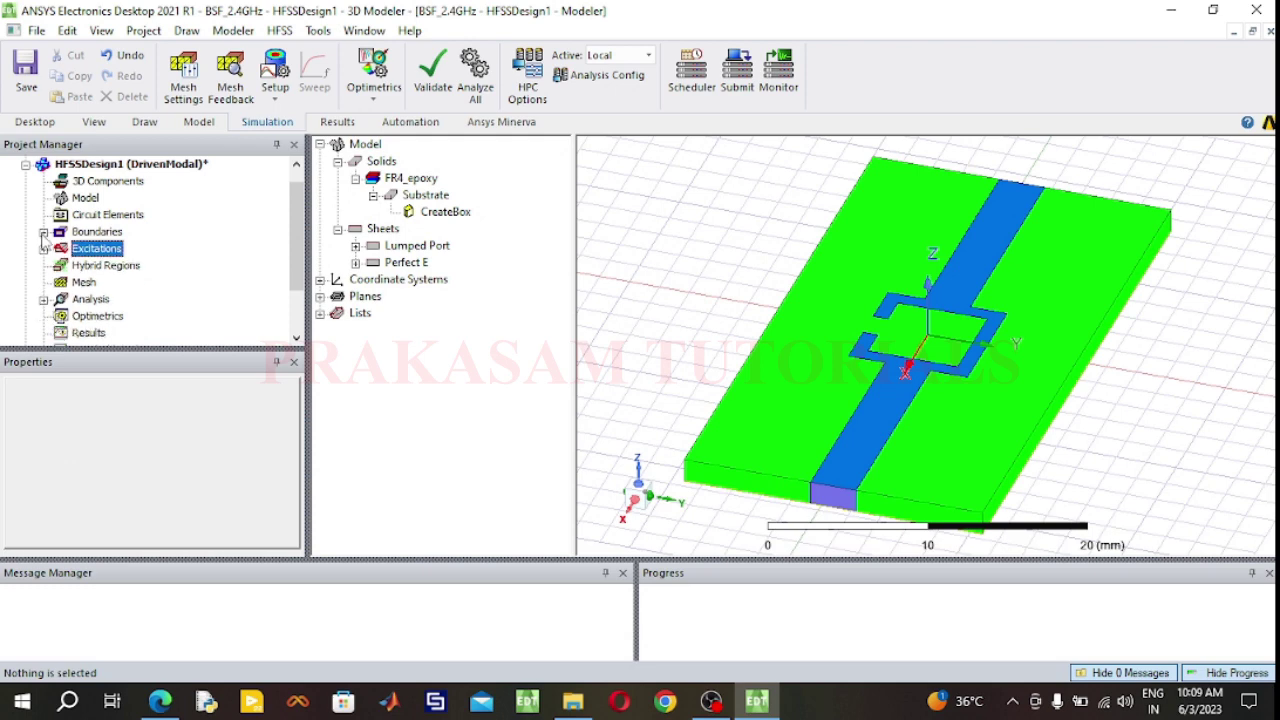
{"action": "left_click", "coordinate": [86, 199]}
{"action": "right_click", "coordinate": [86, 199]}
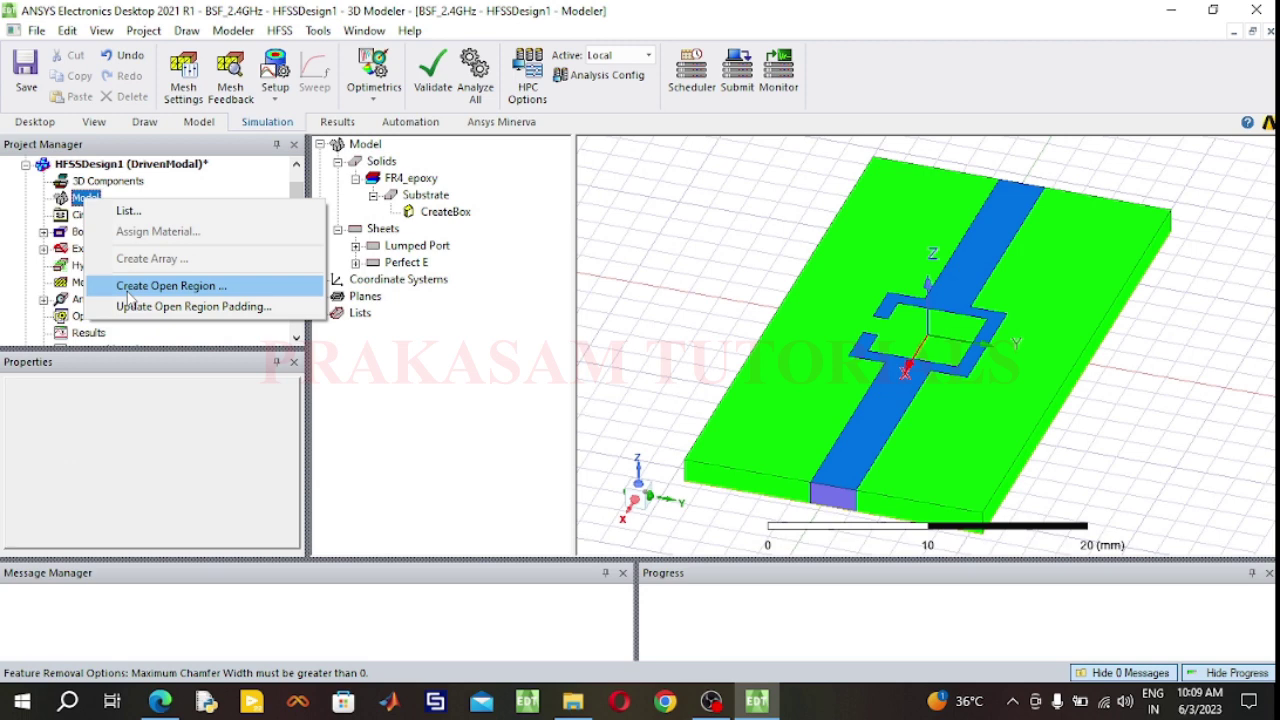
{"action": "left_click", "coordinate": [160, 286]}
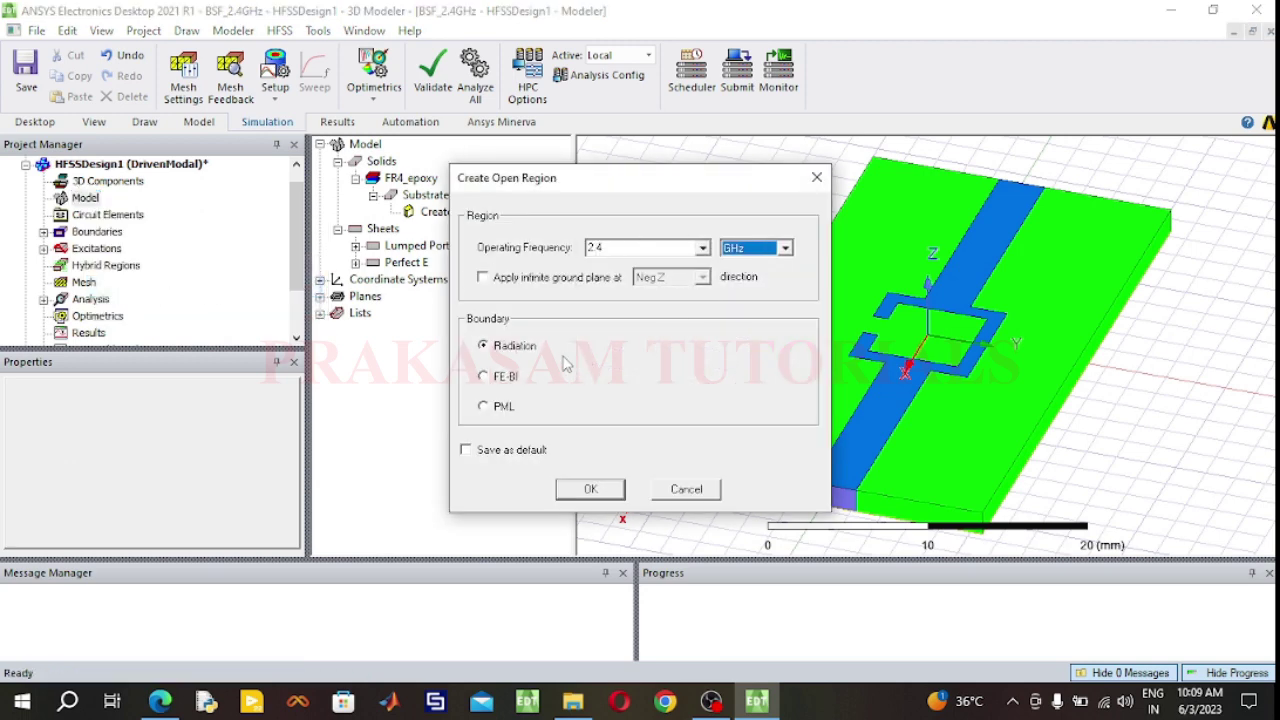
{"action": "left_click", "coordinate": [590, 488]}
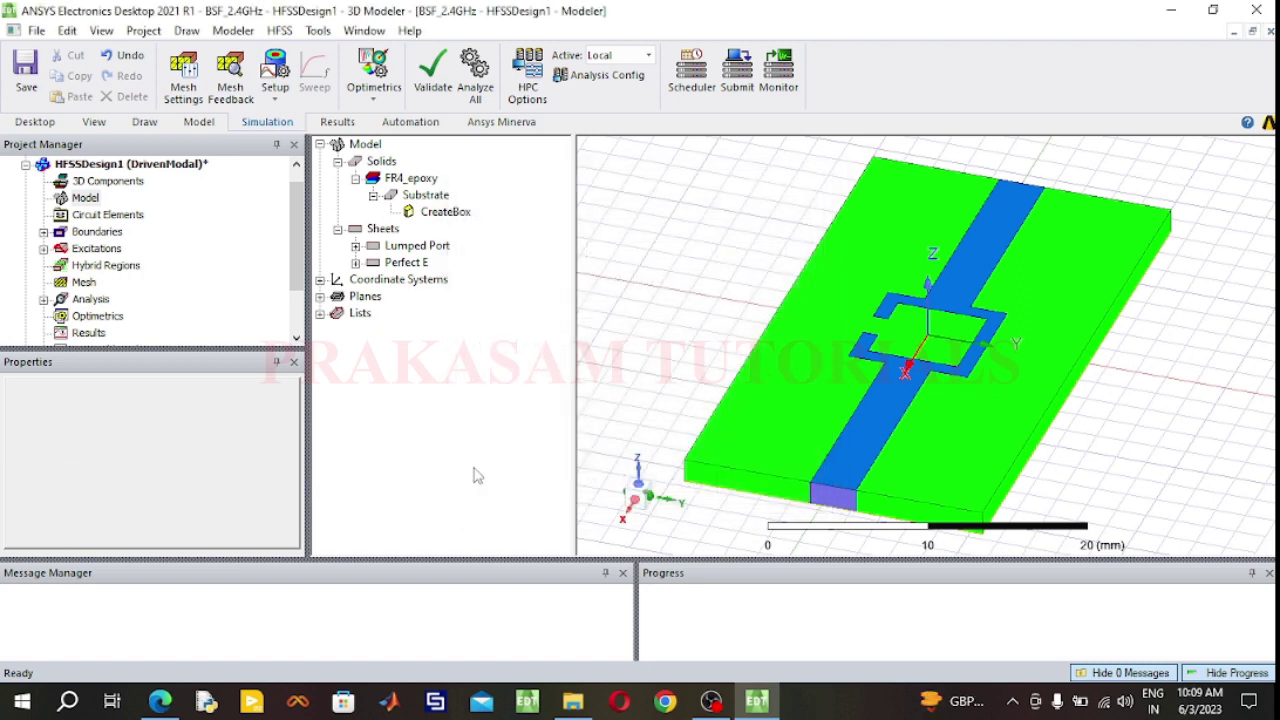
Examine the Open1 radiation boundary and the full extent of the region surrounding the filter.
{"action": "left_click", "coordinate": [43, 232]}
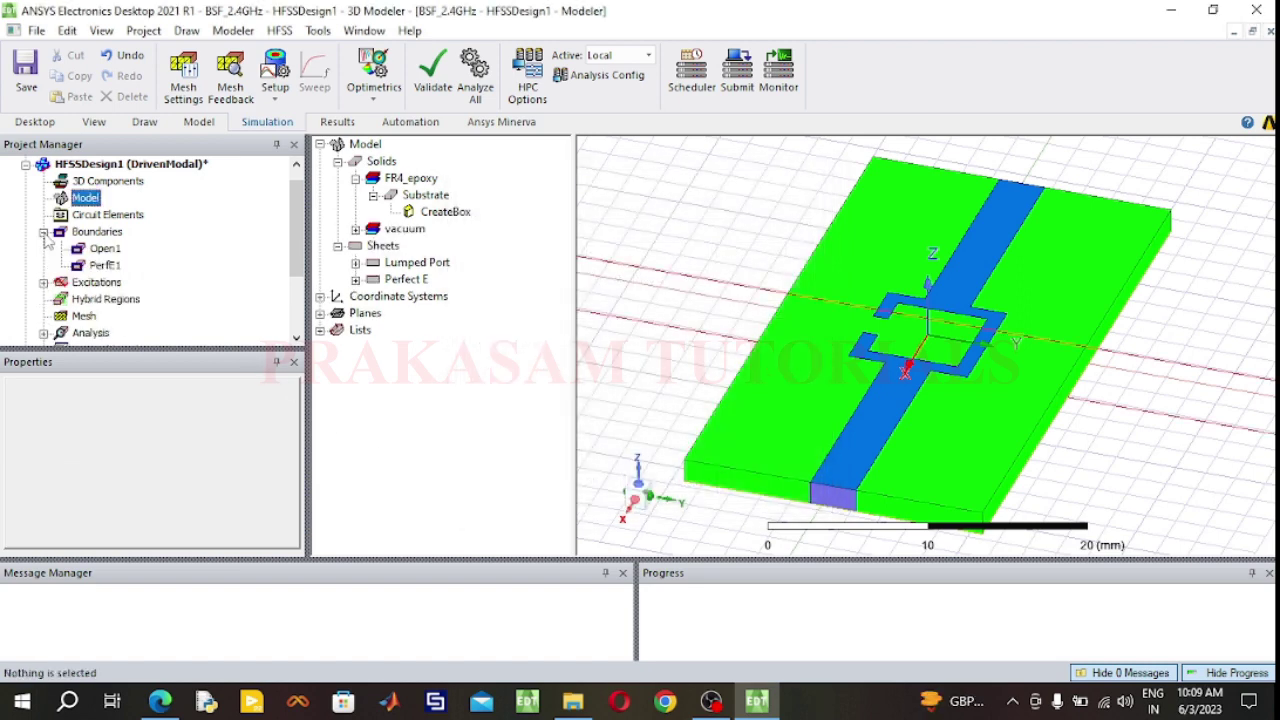
{"action": "left_click", "coordinate": [102, 248]}
{"action": "left_click", "coordinate": [145, 121]}
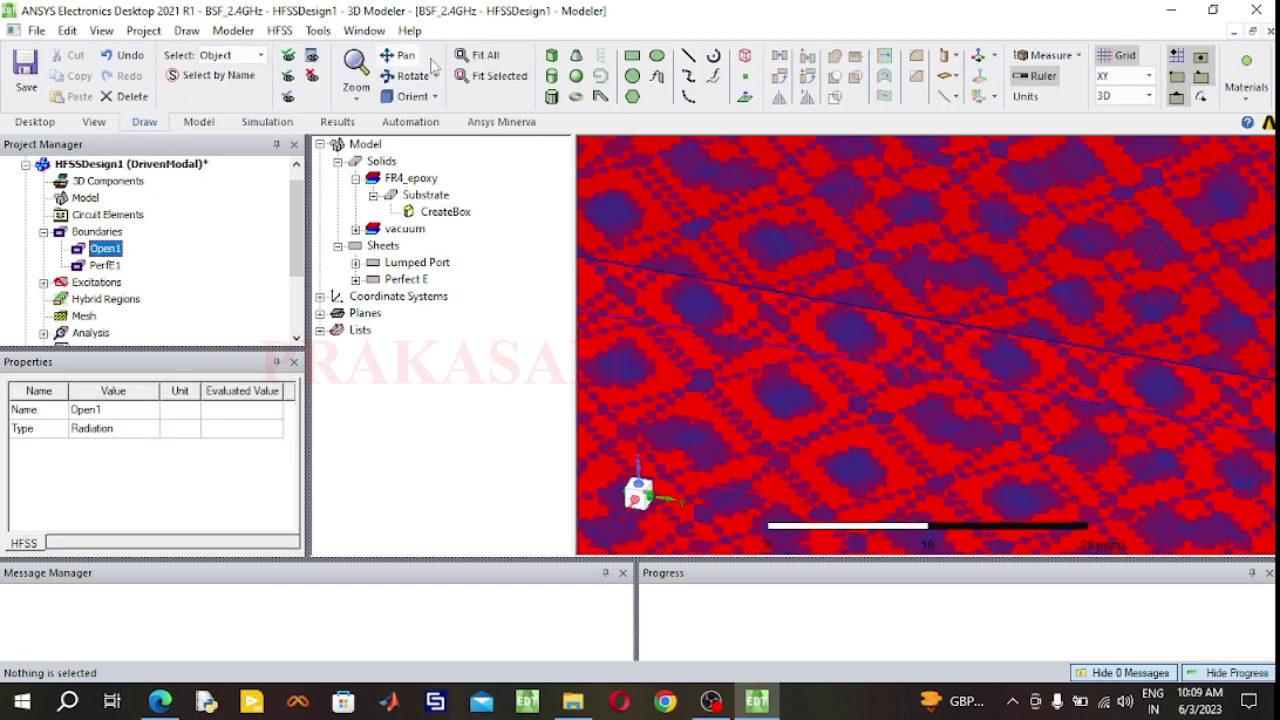
{"action": "left_click", "coordinate": [485, 55]}
{"action": "left_click", "coordinate": [677, 302]}
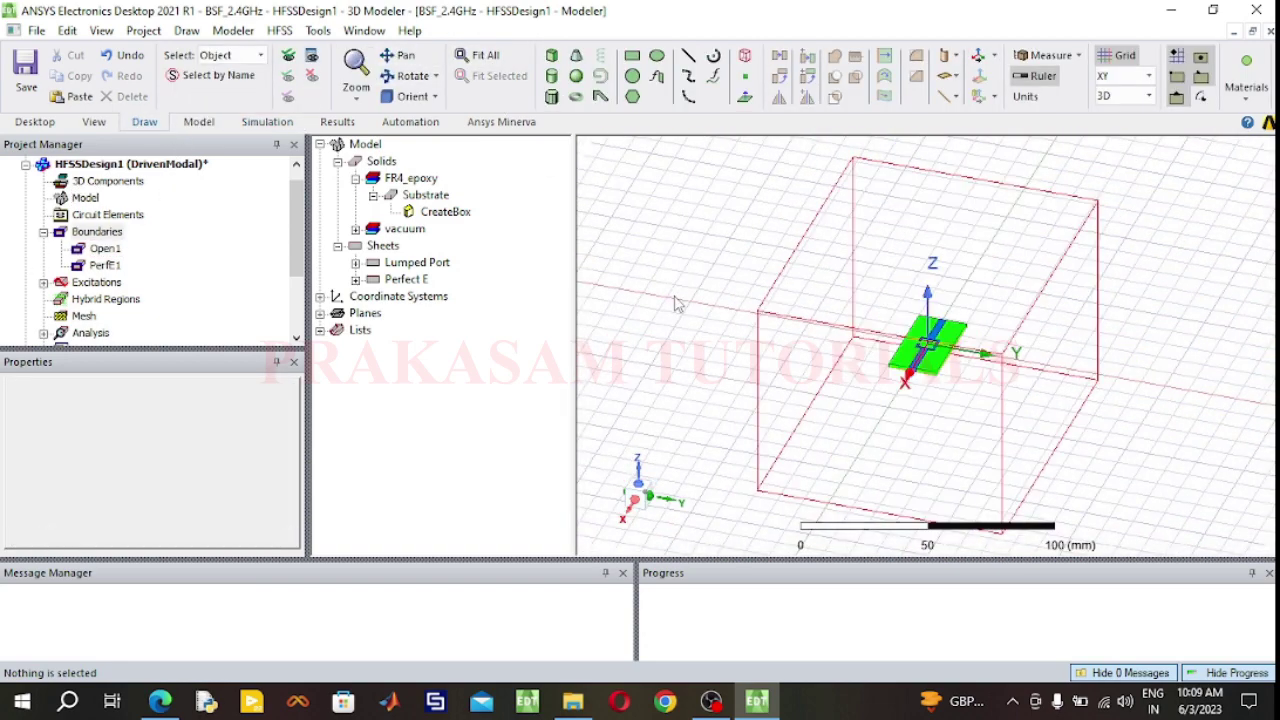
Save the project and run the validation check on HFSSDesign1.
{"action": "left_click", "coordinate": [24, 70]}
{"action": "left_click", "coordinate": [44, 231]}
{"action": "left_click", "coordinate": [268, 122]}
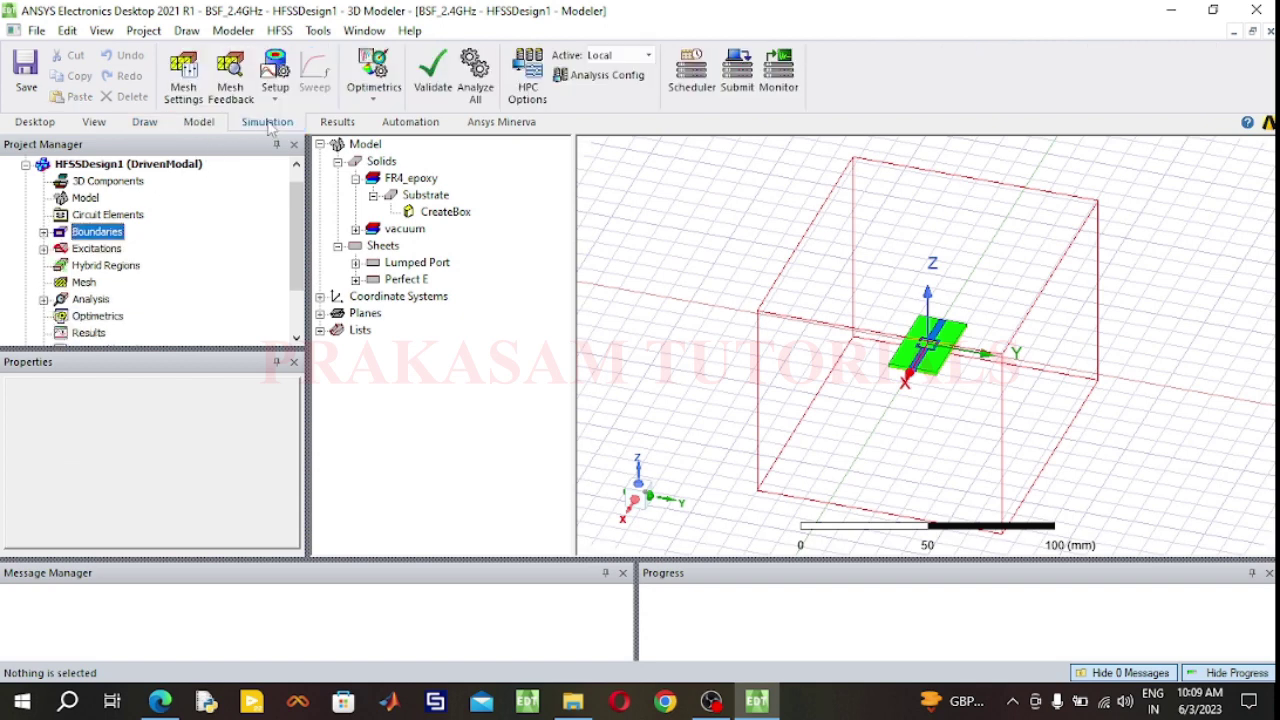
{"action": "left_click", "coordinate": [438, 80]}
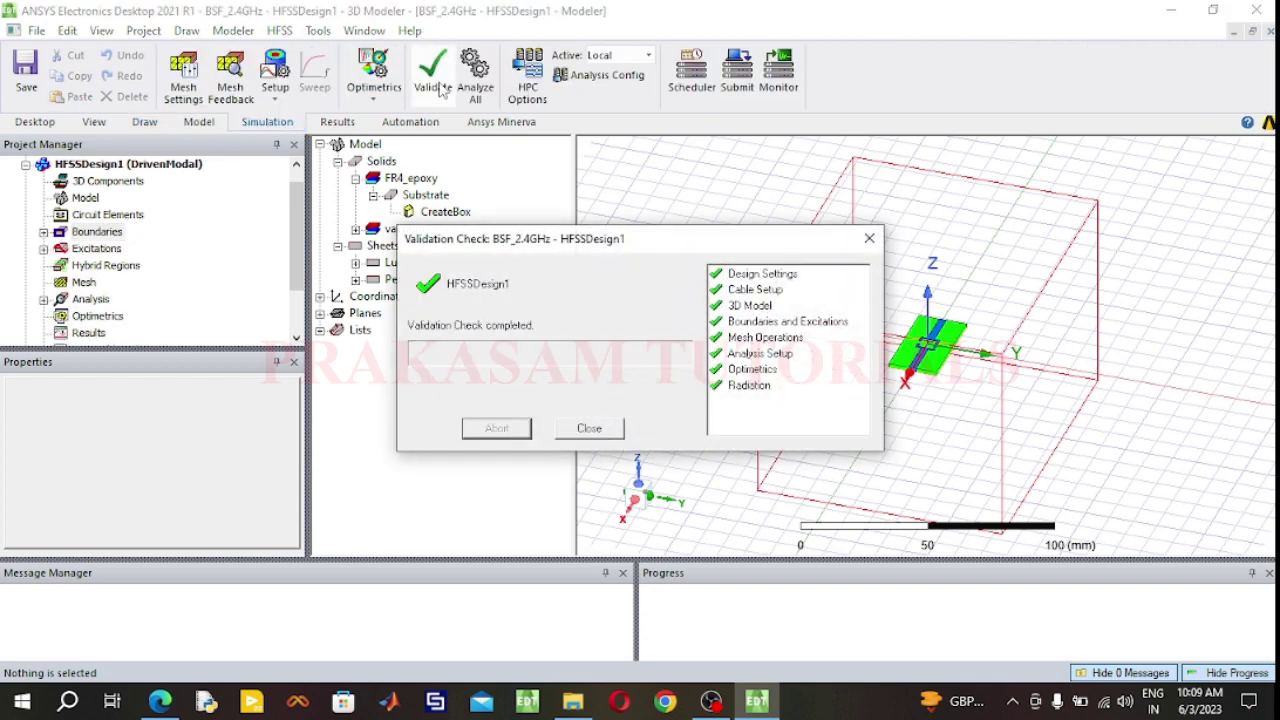
{"action": "left_click", "coordinate": [590, 428]}
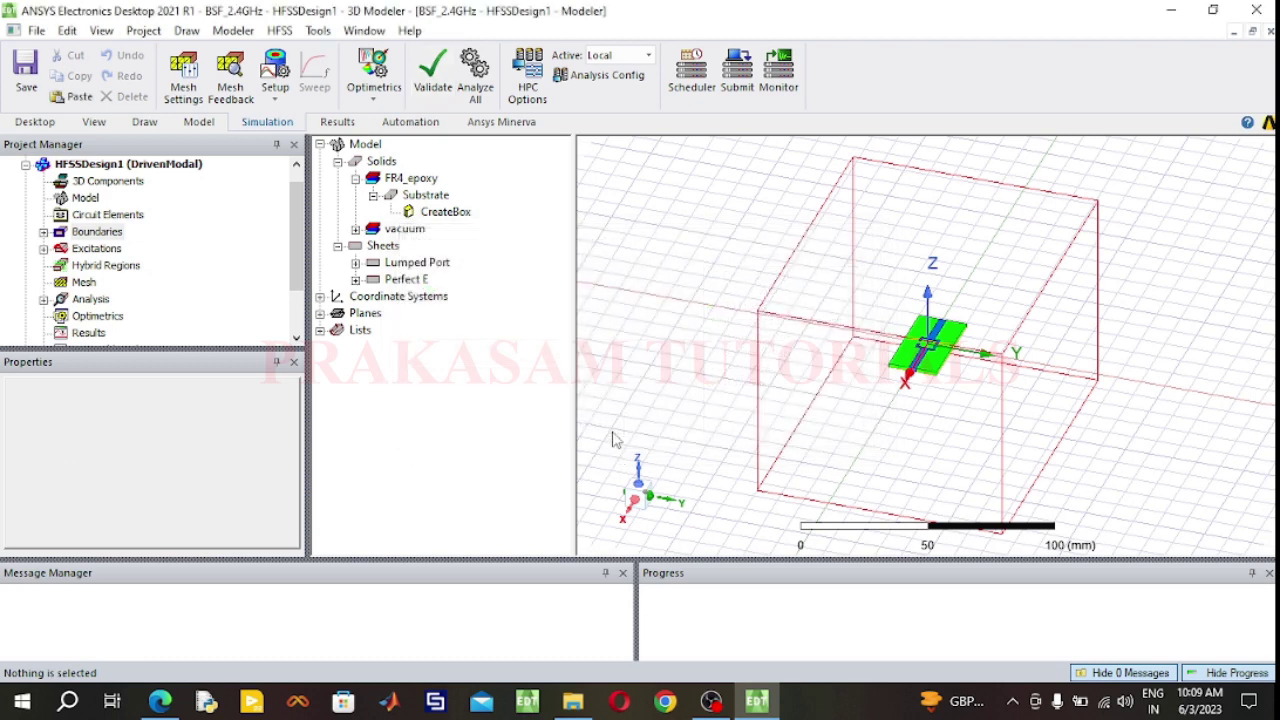
Analyze all setups of the design and select its Results entry in the project tree.
{"action": "left_click", "coordinate": [476, 80]}
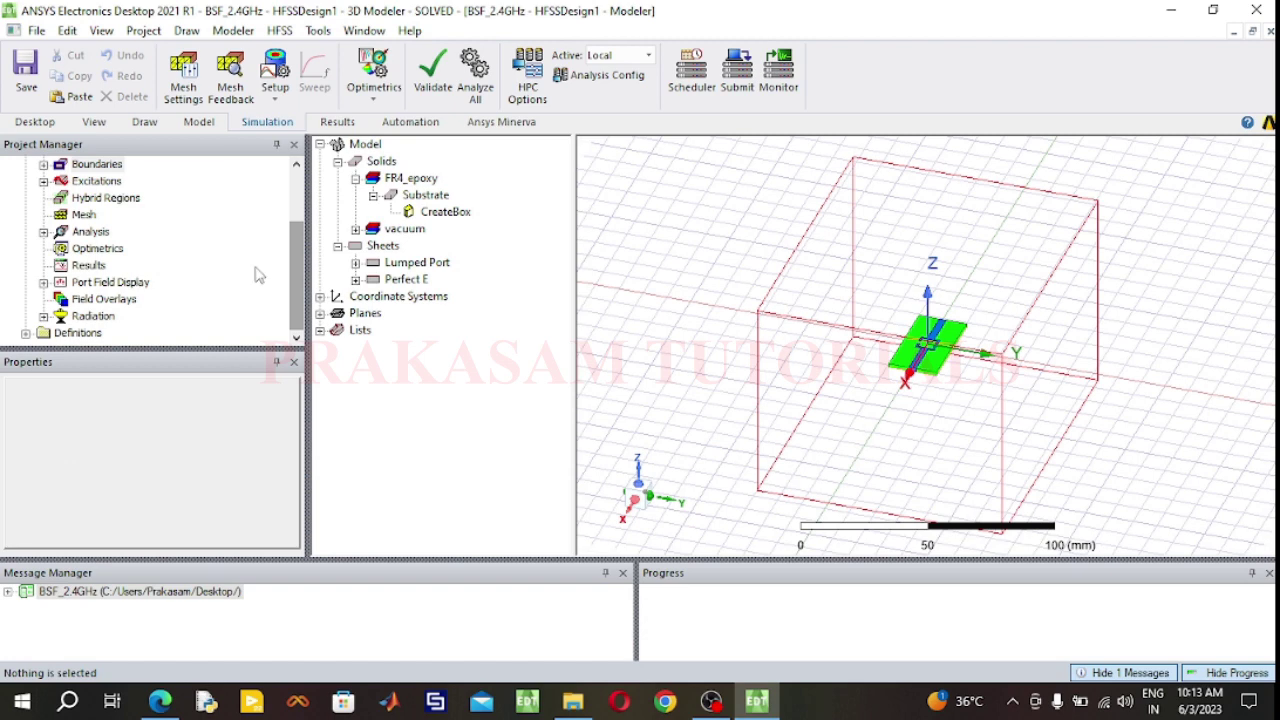
{"action": "left_click", "coordinate": [95, 267]}
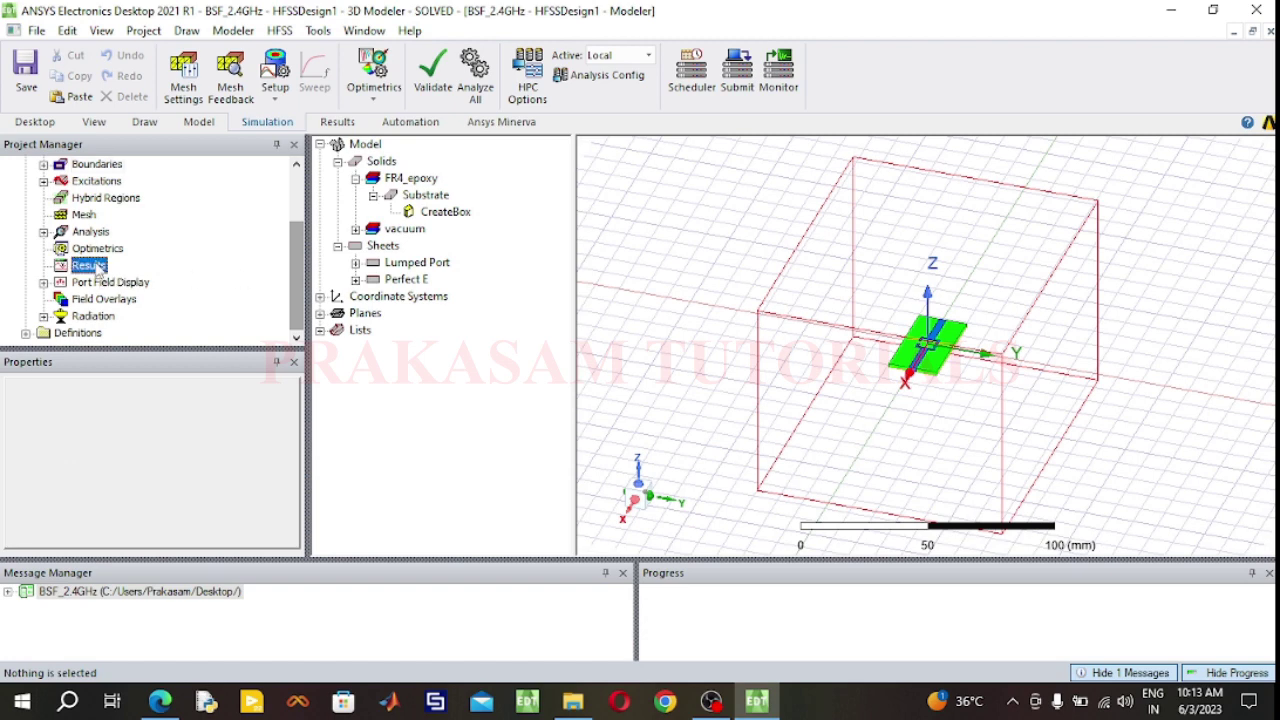
Create a rectangular modal solution data plot of S(1,1) and S(2,1) in dB from the Setup1 sweep.
{"action": "right_click", "coordinate": [96, 267]}
{"action": "mouse_move", "coordinate": [230, 115]}
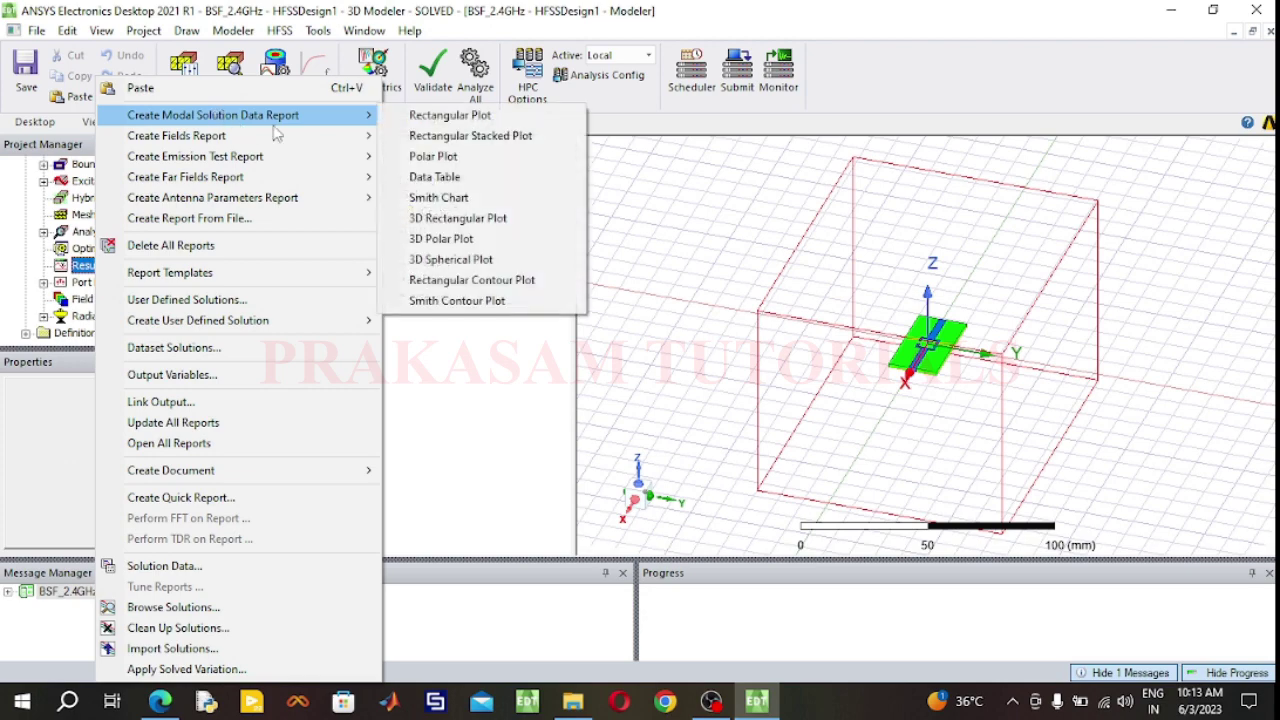
{"action": "left_click", "coordinate": [416, 113]}
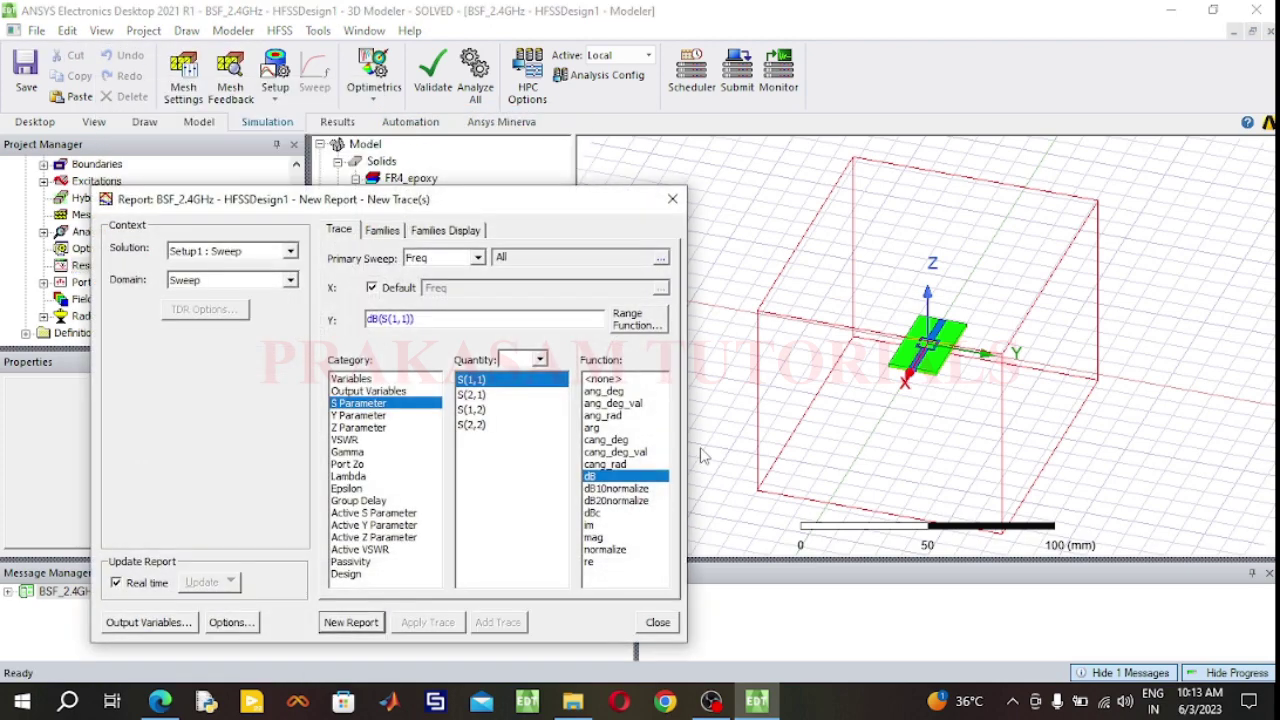
{"action": "left_click", "coordinate": [476, 395], "text": "ctrl"}
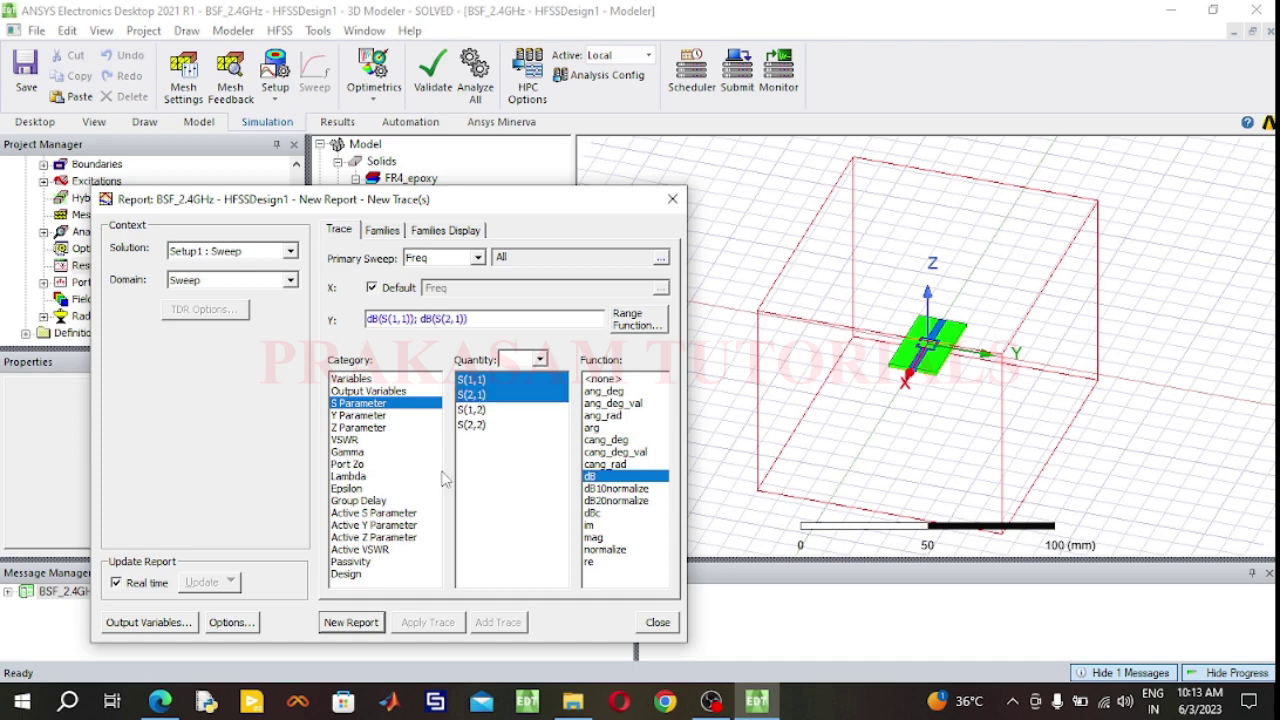
{"action": "left_click", "coordinate": [362, 624]}
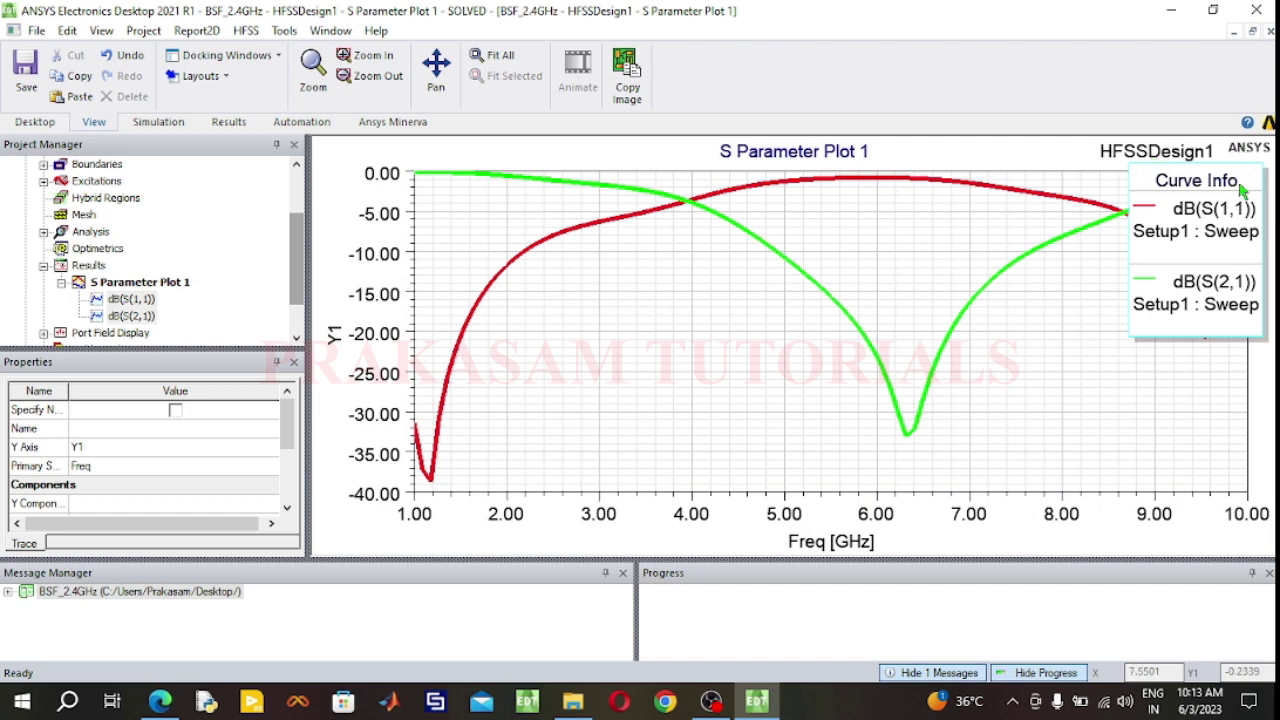
Move the Curve Info legend of the S parameter plot clear of the two curves, around 8 GHz below -15 dB.
{"action": "left_click_drag", "start_coordinate": [1225, 183], "coordinate": [1177, 325]}
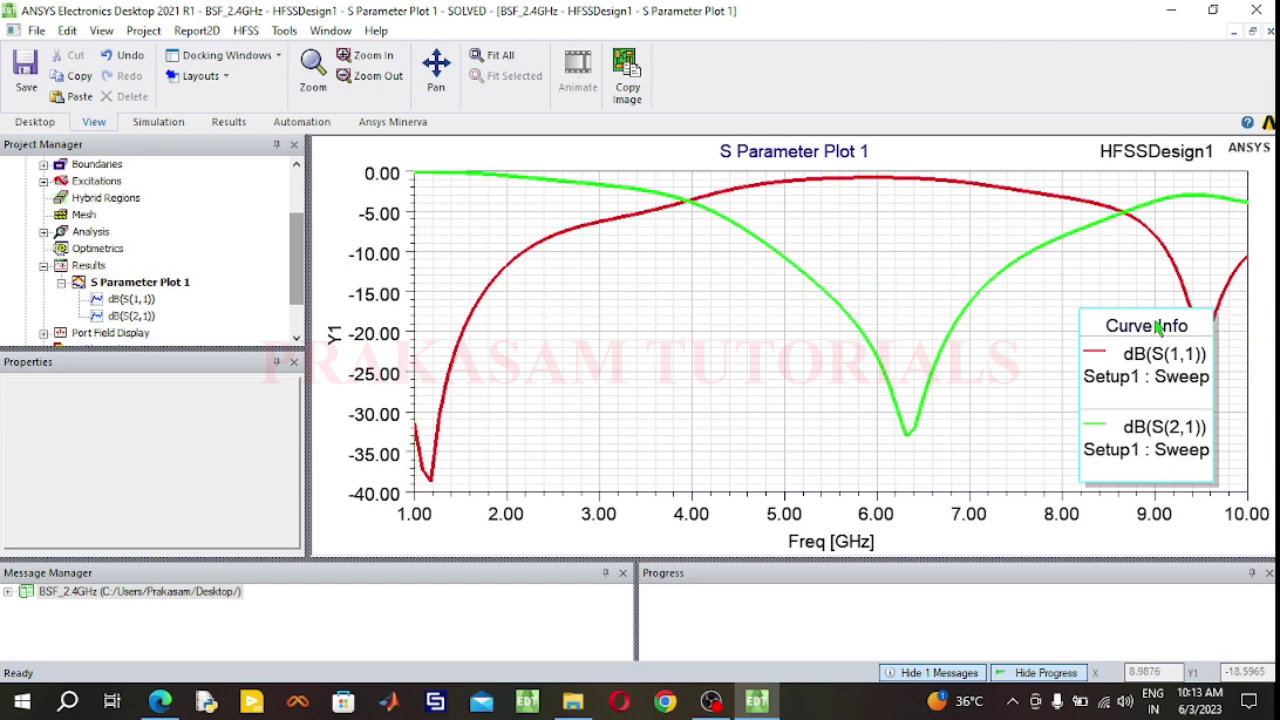
{"action": "left_click_drag", "start_coordinate": [1153, 325], "coordinate": [1088, 325]}
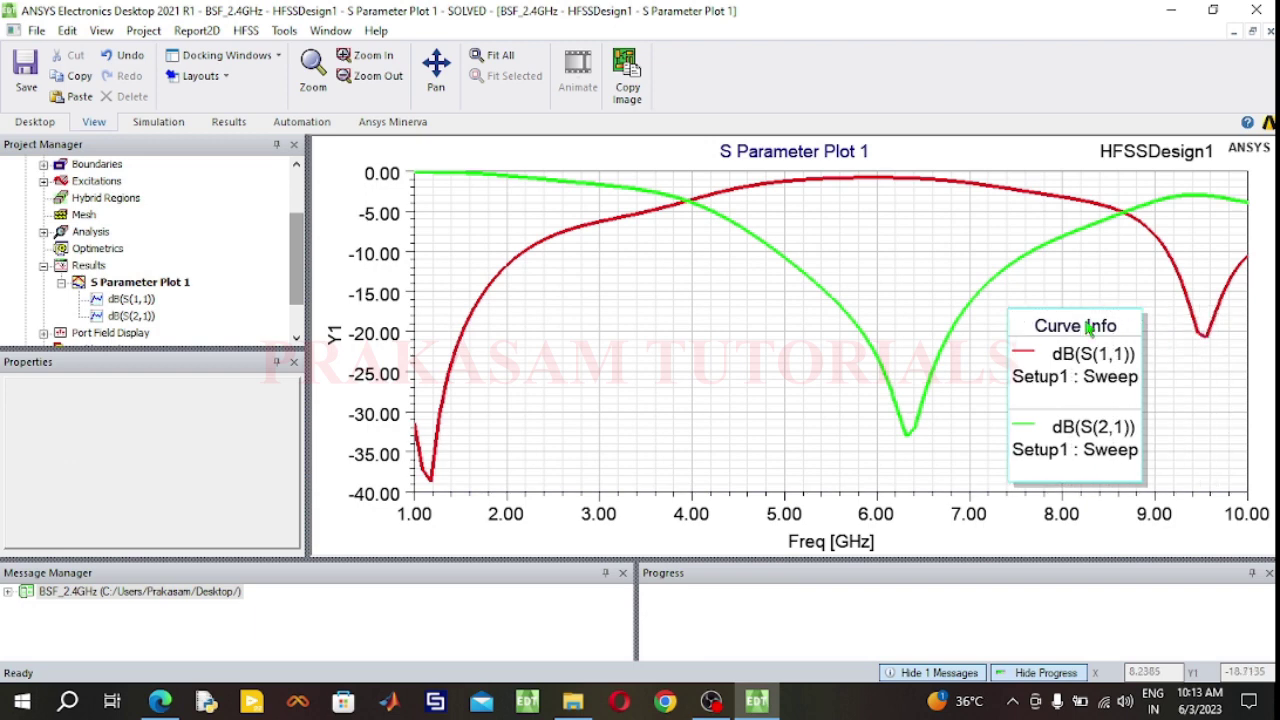
{"action": "left_click", "coordinate": [684, 378]}
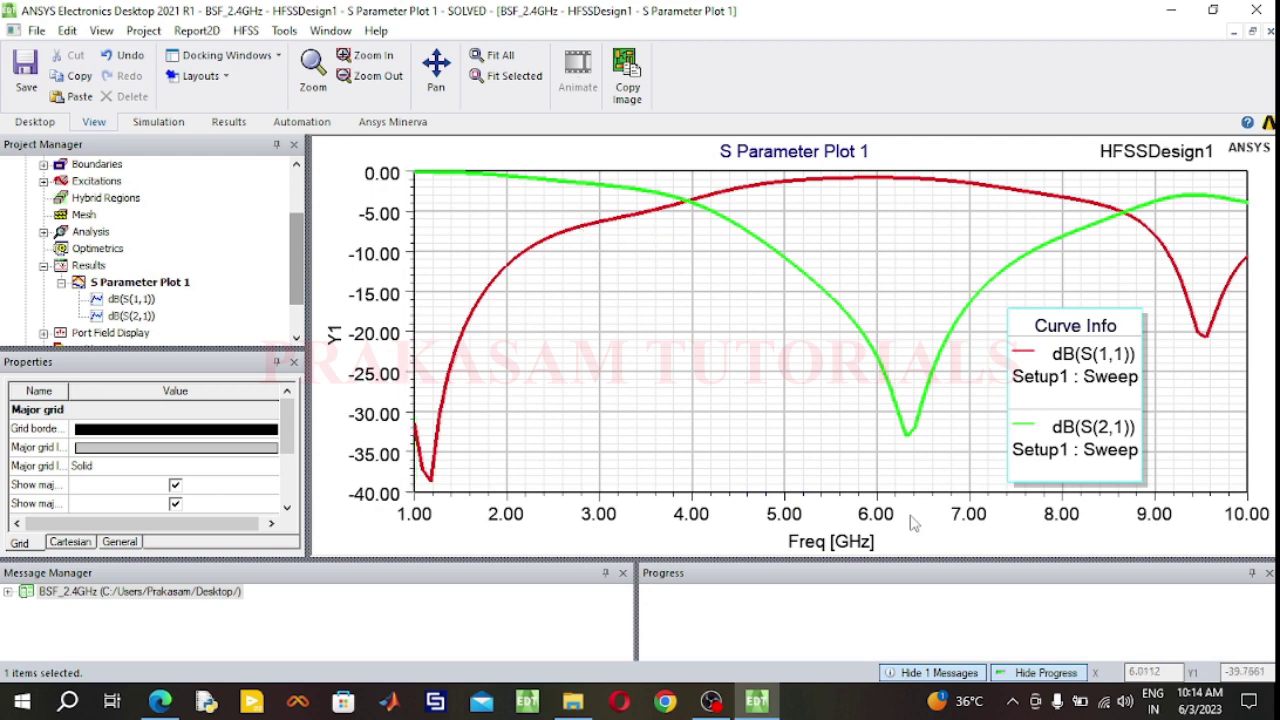
Return to the HFSSDesign1 3D model, hide RadiatingSurface and fit the filter in the view.
{"action": "left_click", "coordinate": [43, 266]}
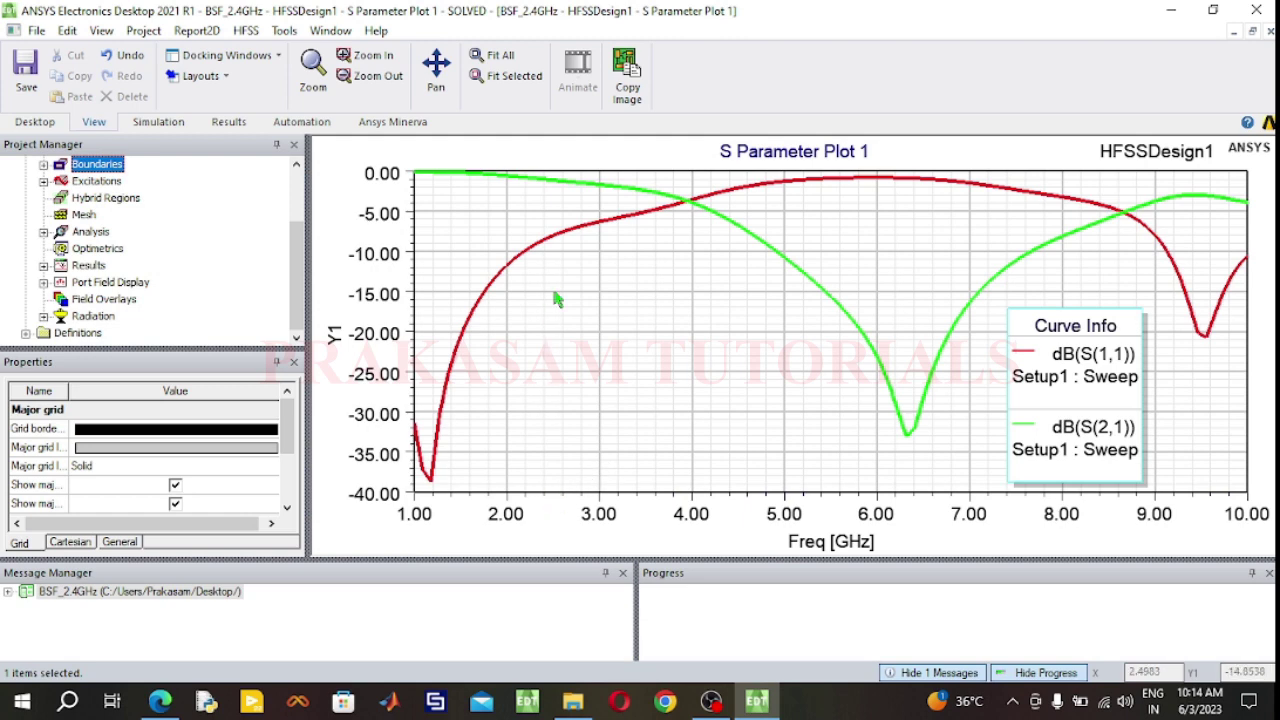
{"action": "scroll", "coordinate": [163, 286], "scroll_direction": "up", "scroll_amount": 2}
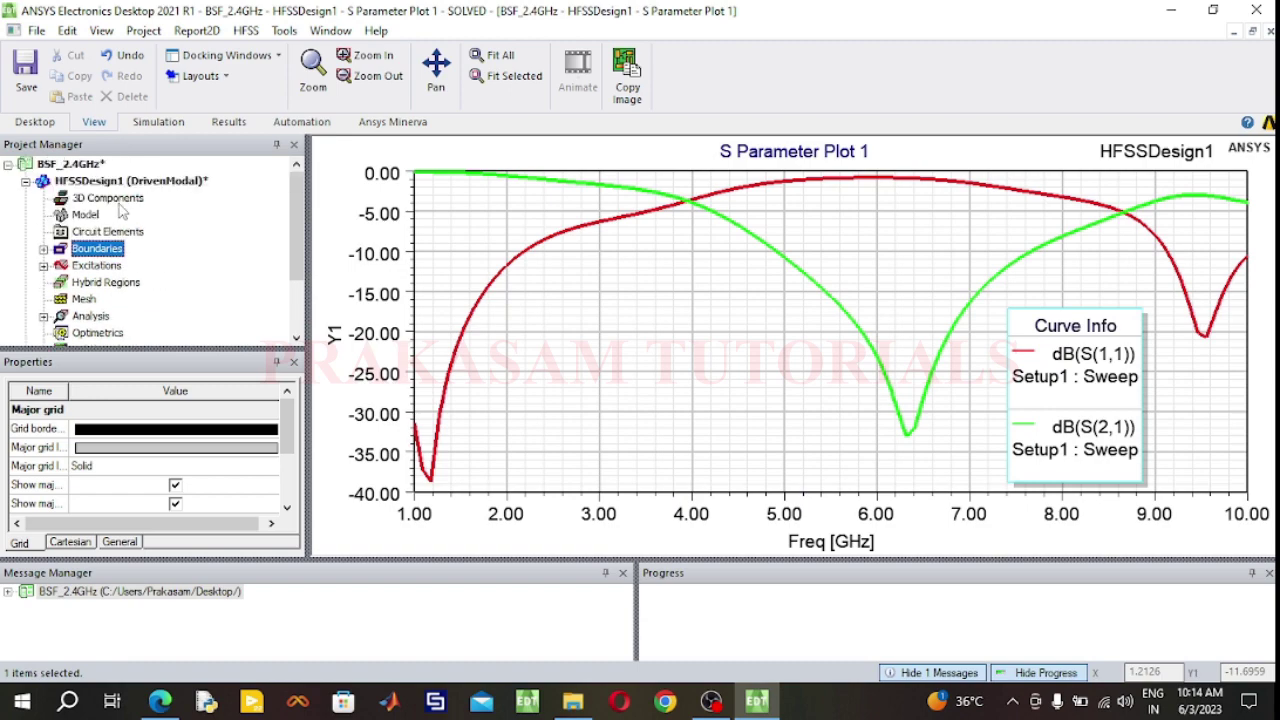
{"action": "double_click", "coordinate": [118, 186]}
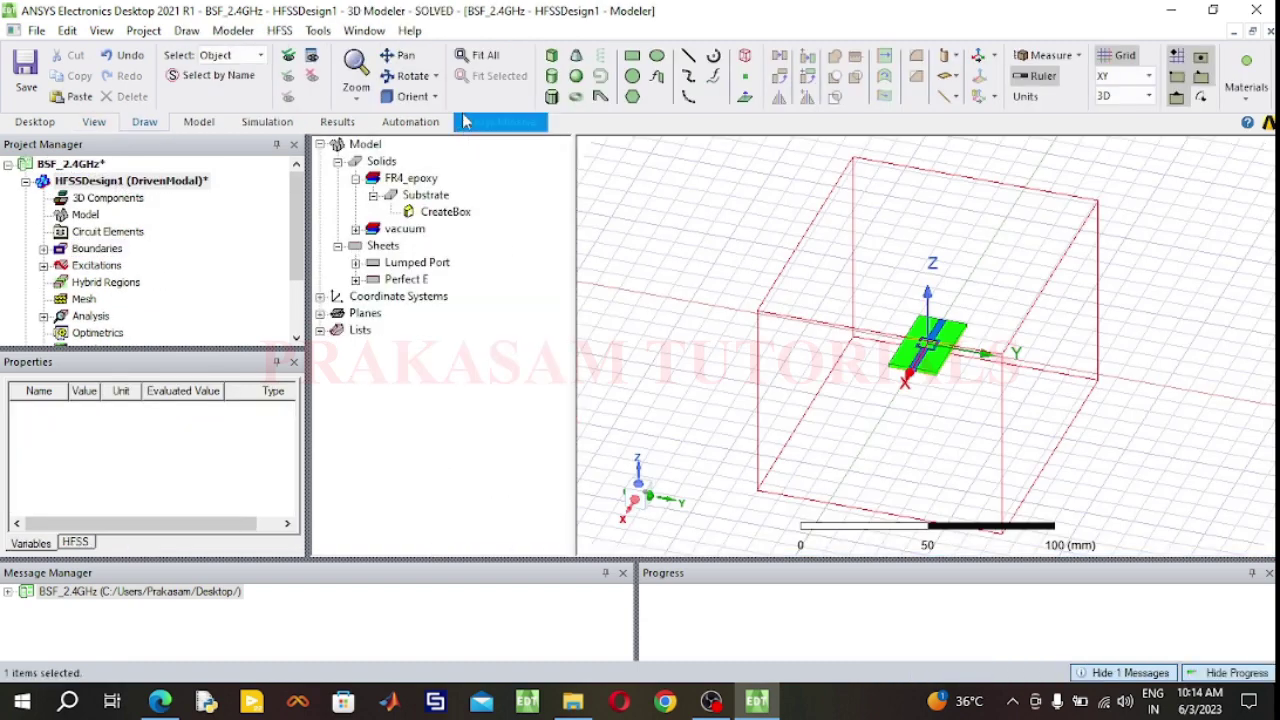
{"action": "left_click", "coordinate": [312, 55]}
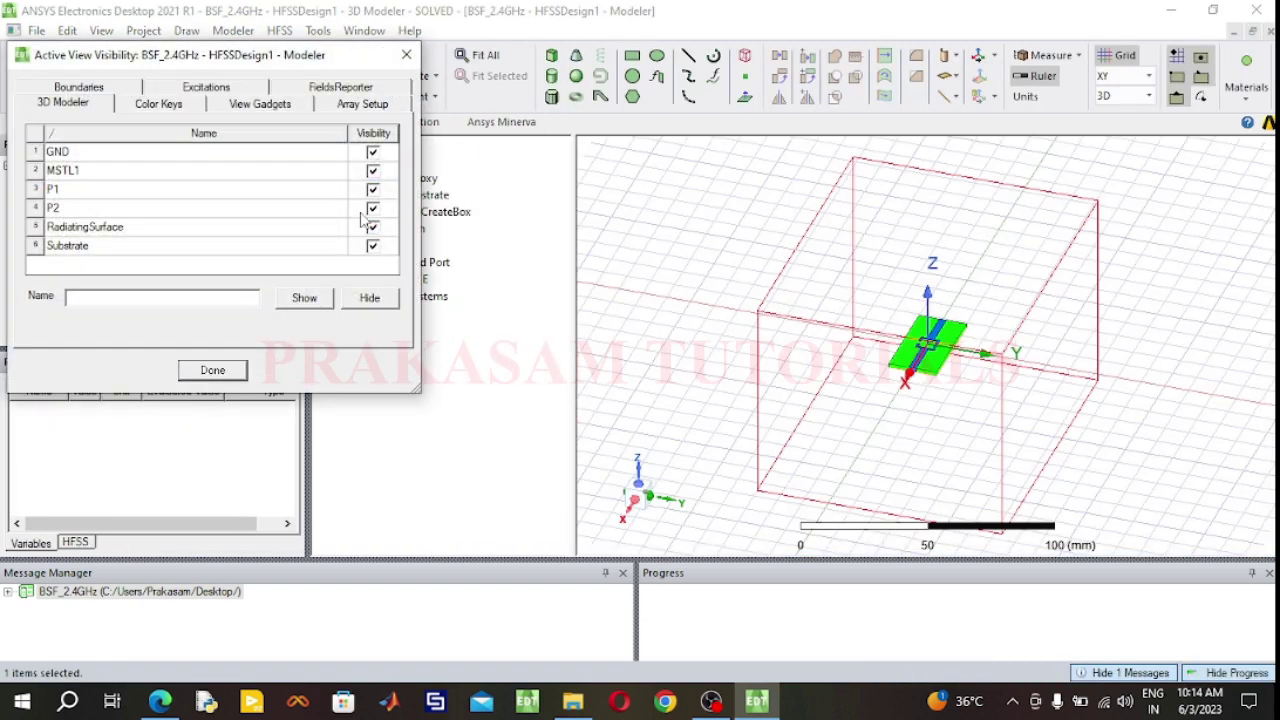
{"action": "left_click", "coordinate": [372, 227]}
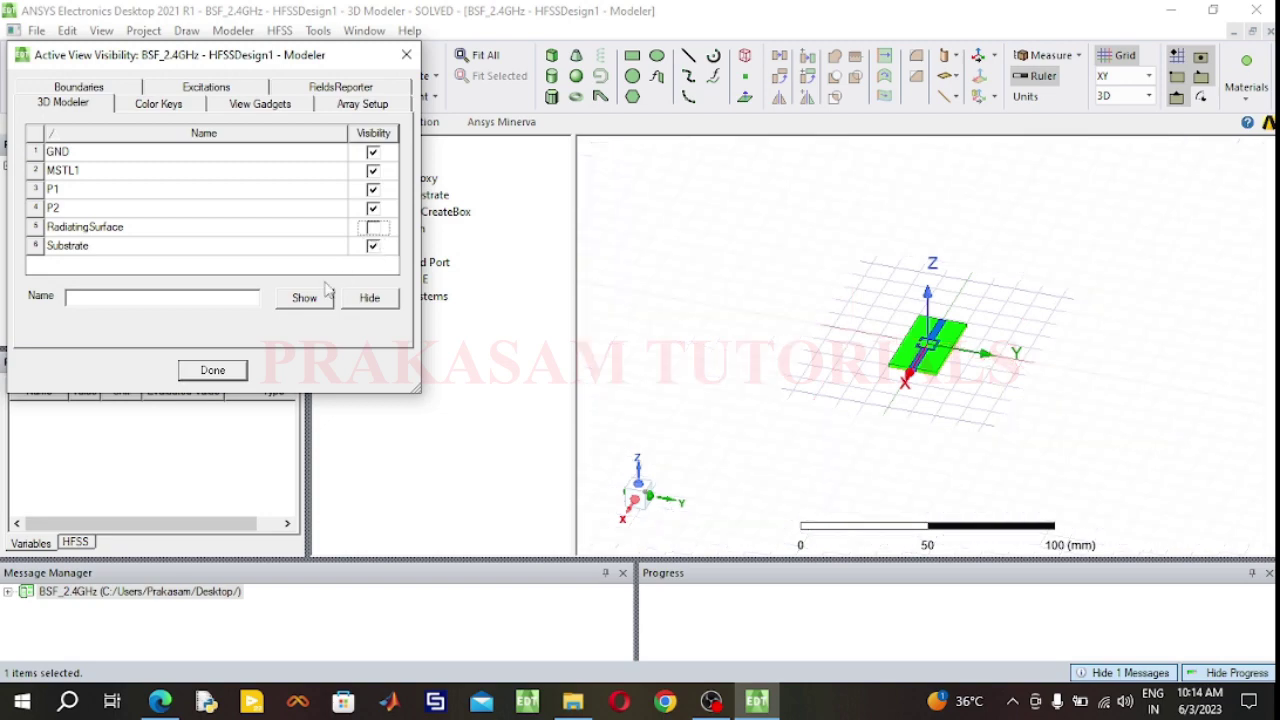
{"action": "left_click", "coordinate": [238, 369]}
{"action": "left_click", "coordinate": [482, 57]}
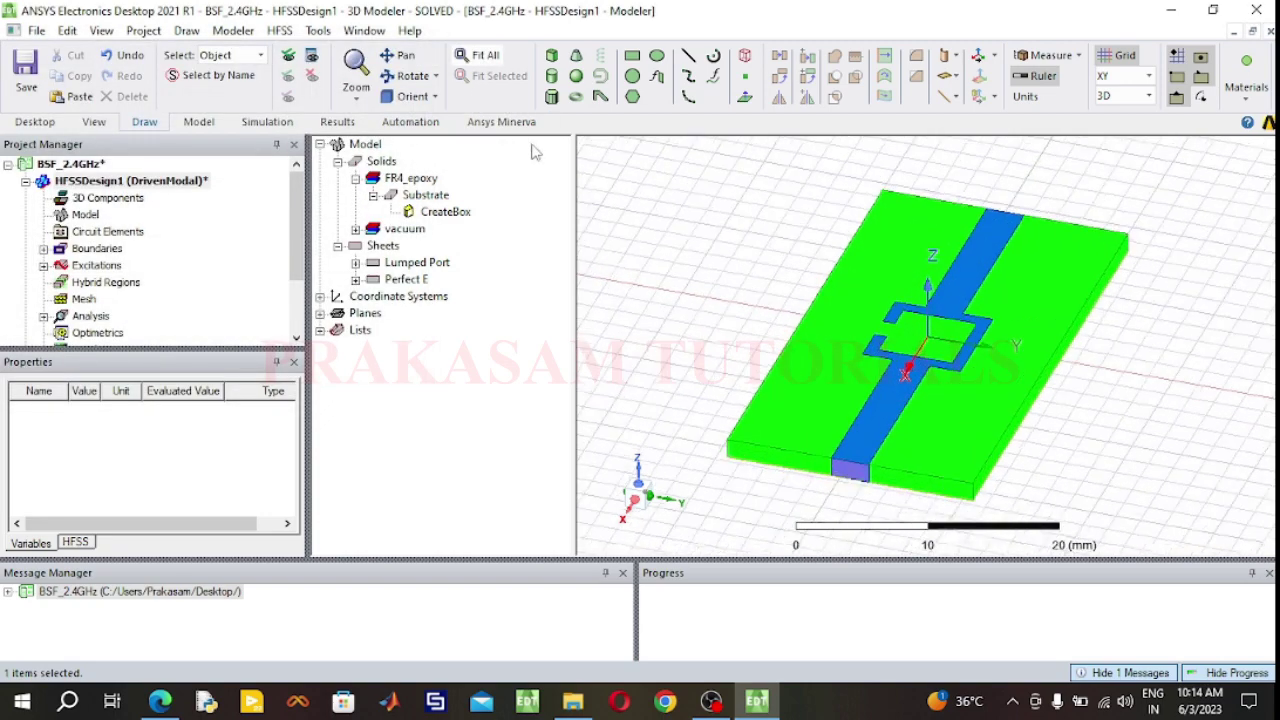
Examine the filter from above, with lumped ports 1 and 2 and the PerfE1 boundary highlighted.
{"action": "left_click", "coordinate": [408, 76]}
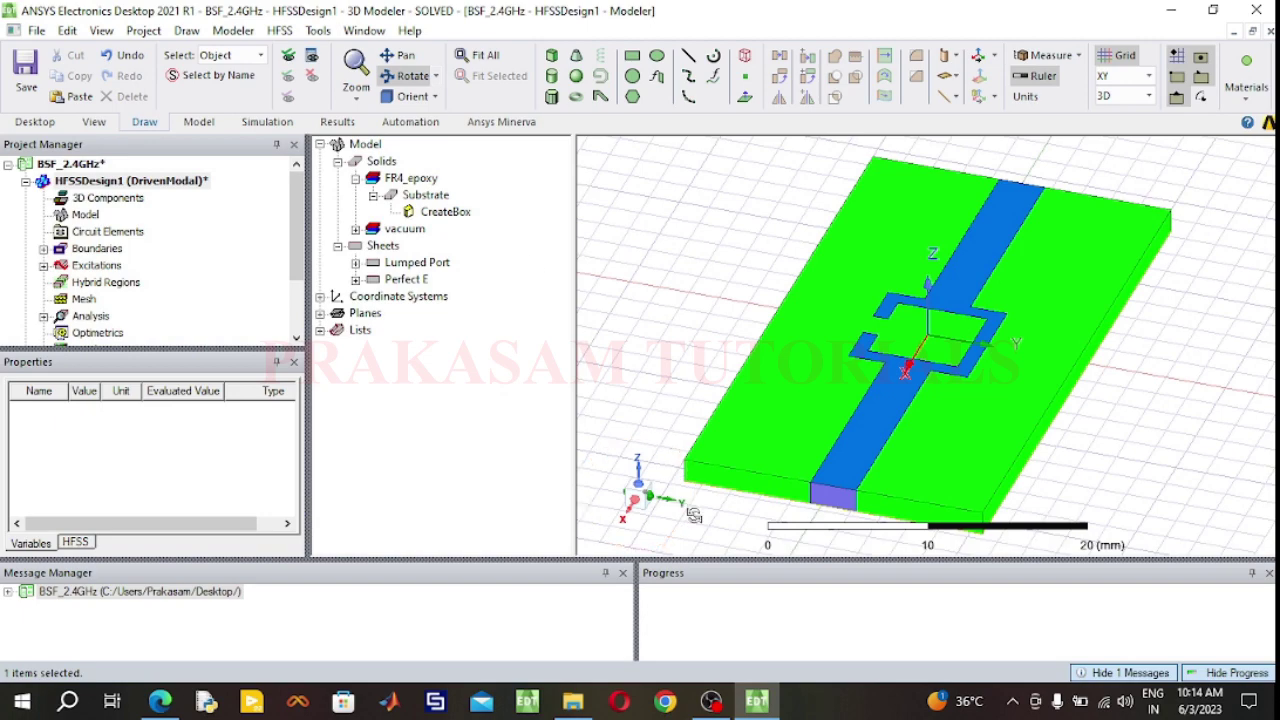
{"action": "left_click_drag", "start_coordinate": [716, 517], "coordinate": [600, 215]}
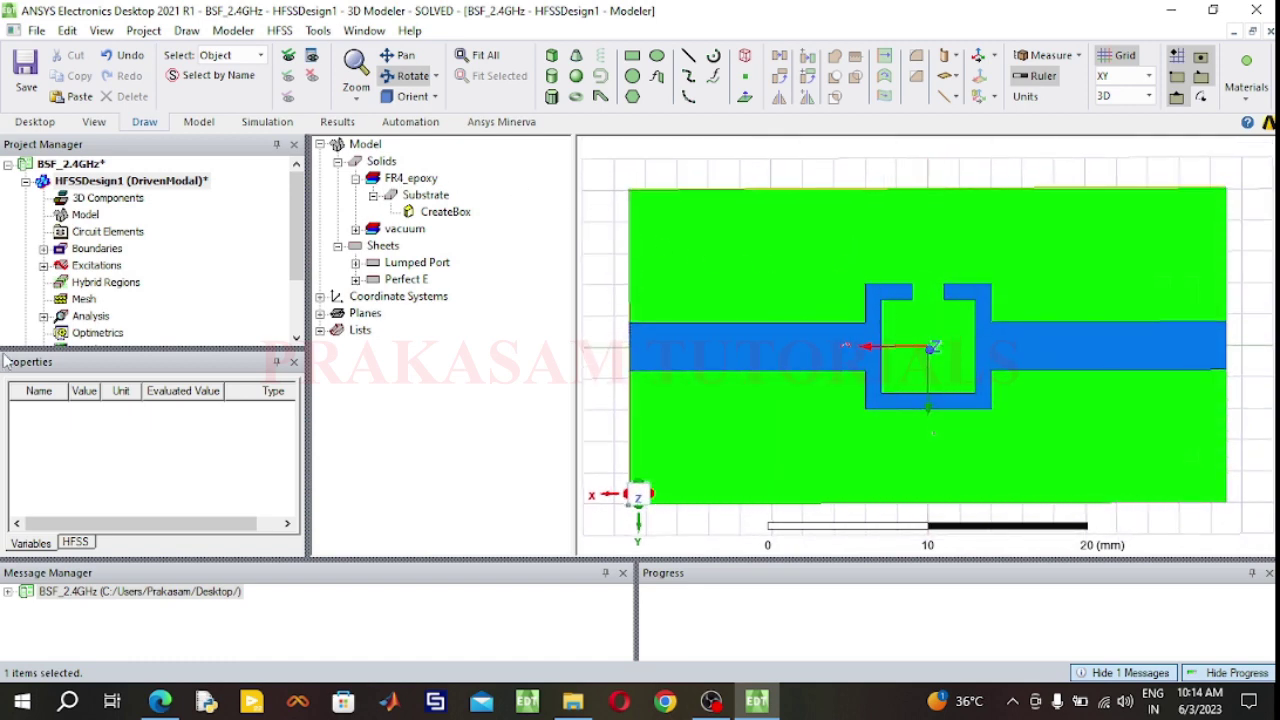
{"action": "left_click", "coordinate": [44, 266]}
{"action": "left_click", "coordinate": [91, 283]}
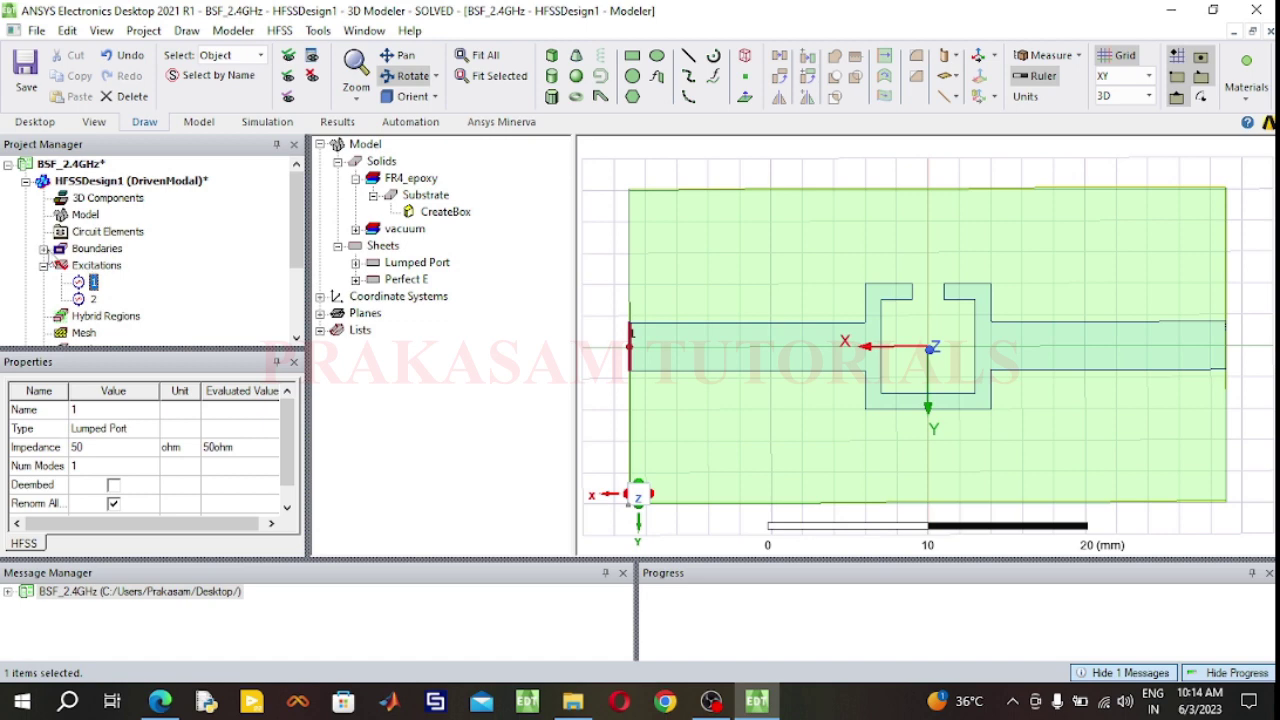
{"action": "left_click", "coordinate": [44, 248]}
{"action": "left_click", "coordinate": [106, 283]}
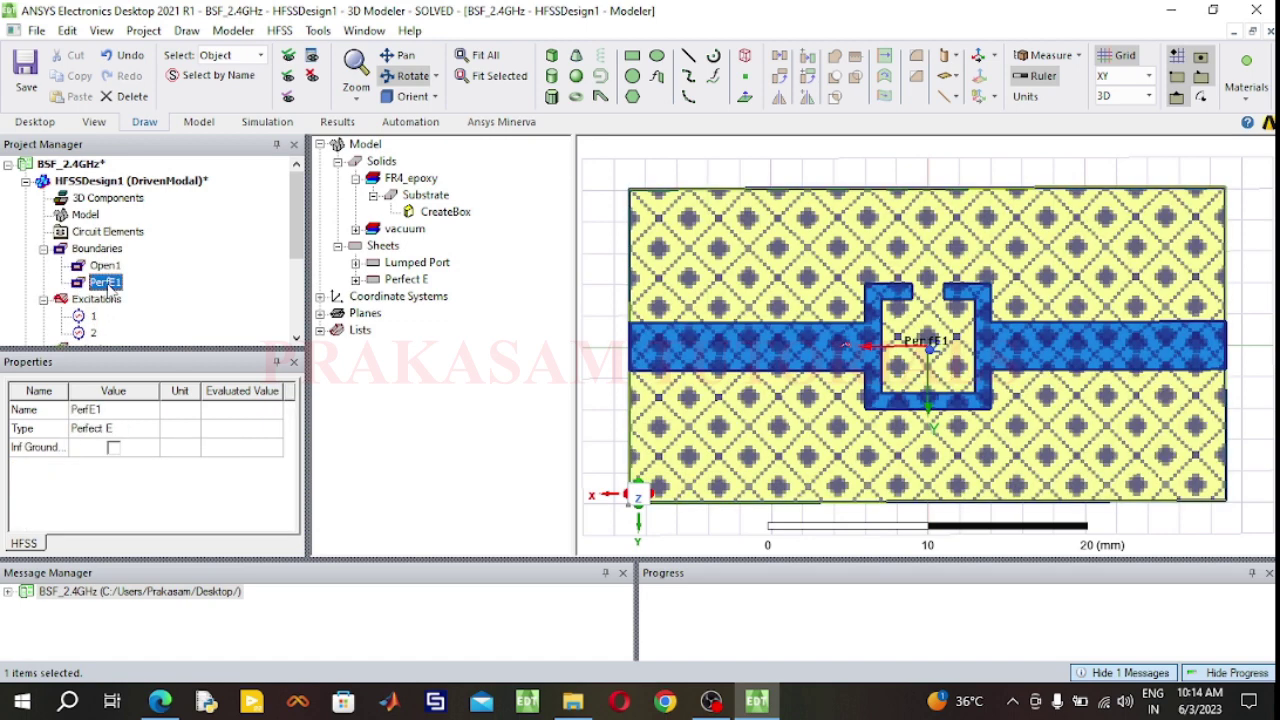
{"action": "left_click", "coordinate": [93, 333]}
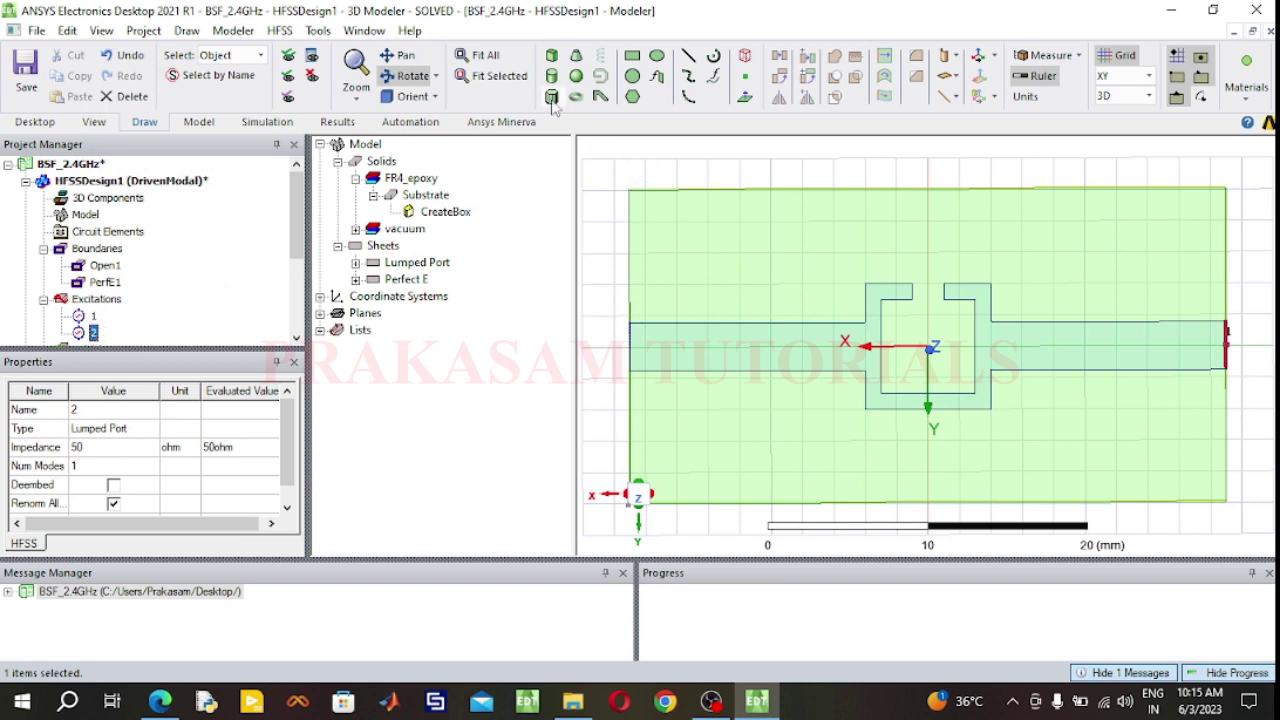
{"action": "left_click", "coordinate": [655, 160]}
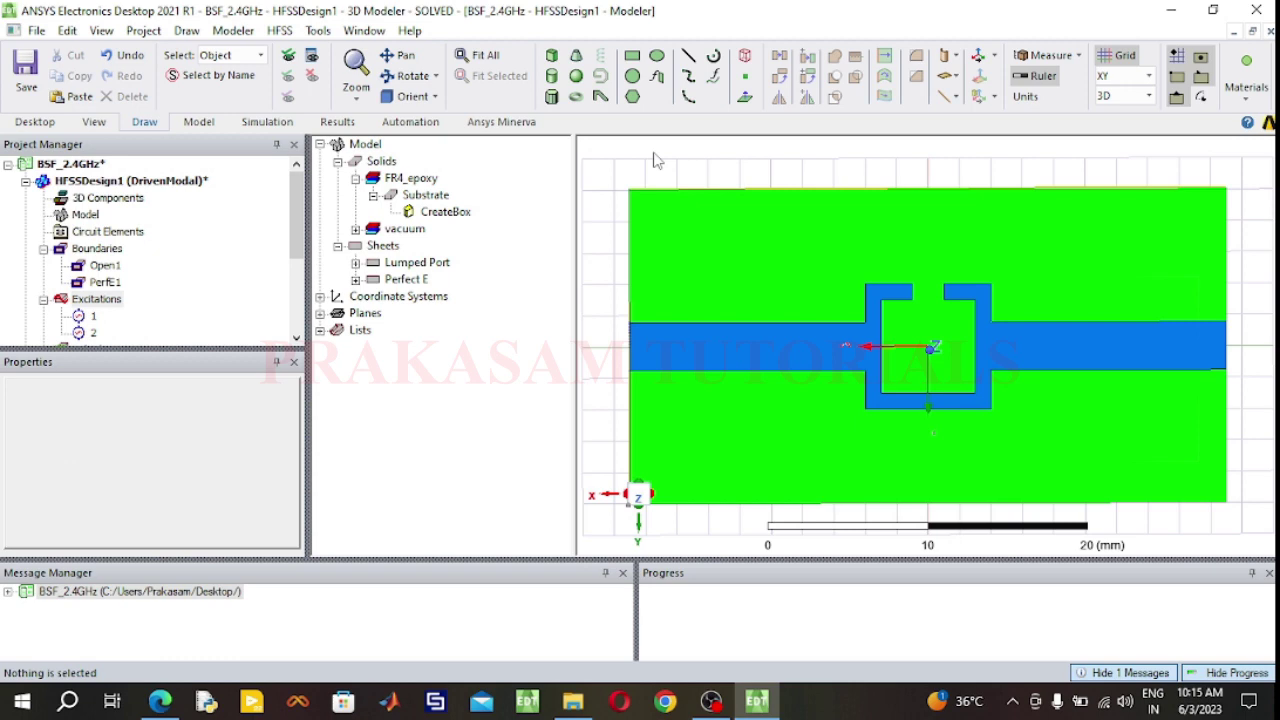
Examine both lumped ports and the PerfE1 boundary again in the isometric view, then collapse the excitations and boundaries.
{"action": "left_click", "coordinate": [408, 96]}
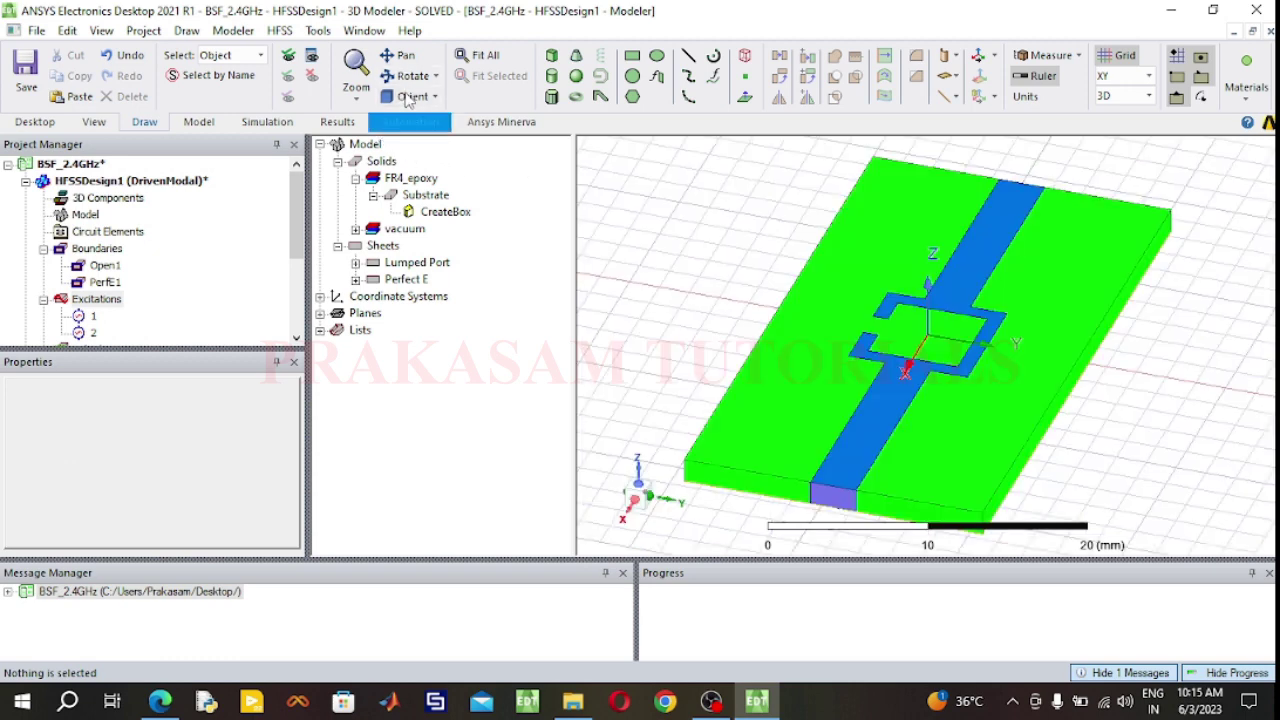
{"action": "left_click", "coordinate": [80, 318]}
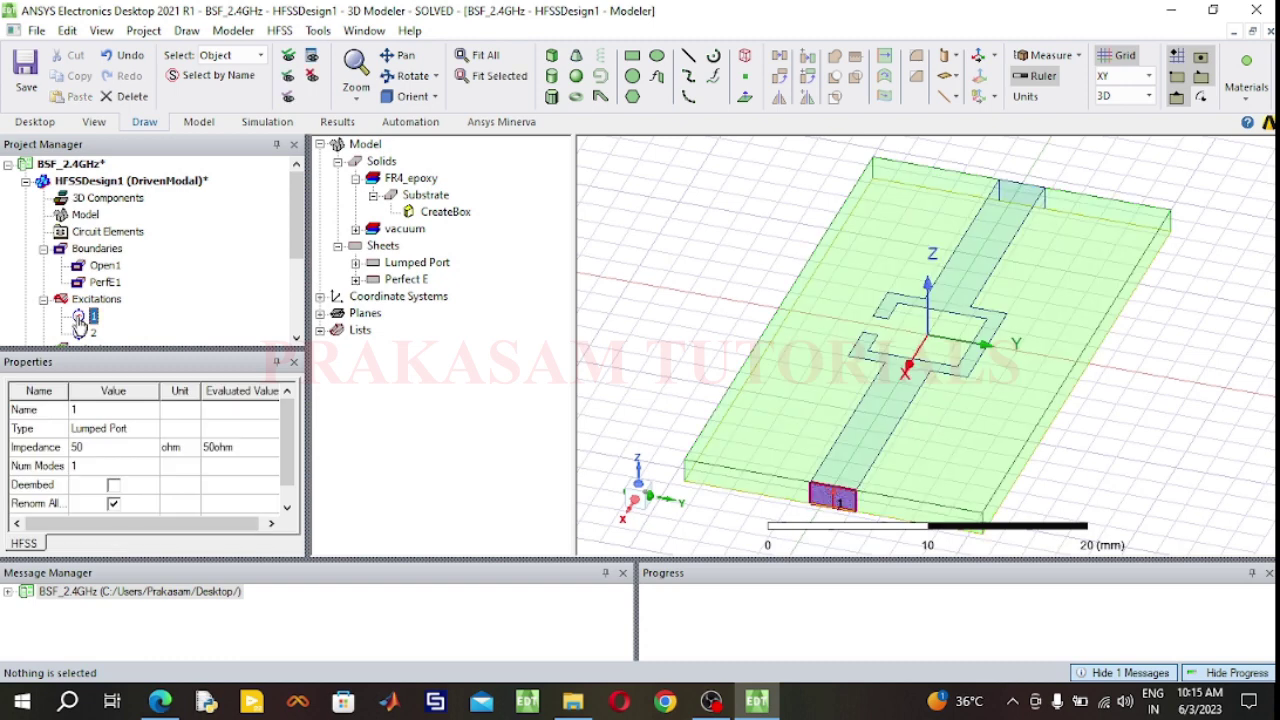
{"action": "left_click", "coordinate": [92, 333]}
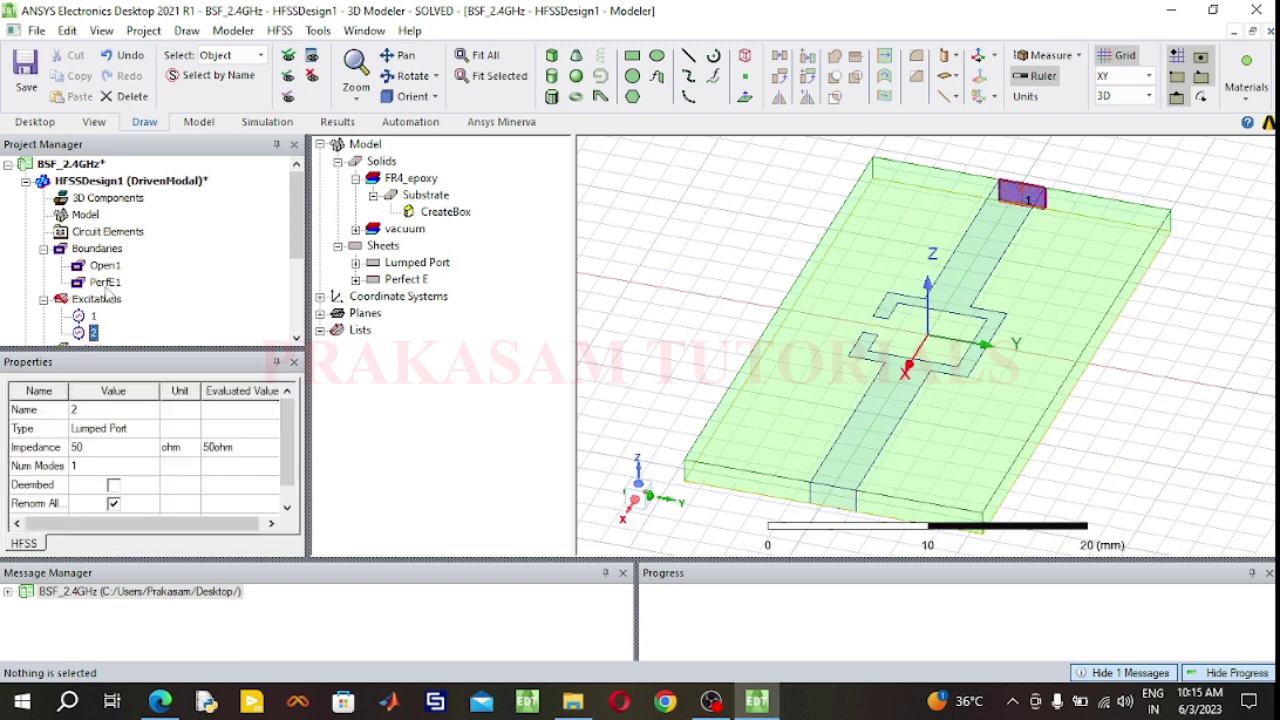
{"action": "left_click", "coordinate": [105, 284]}
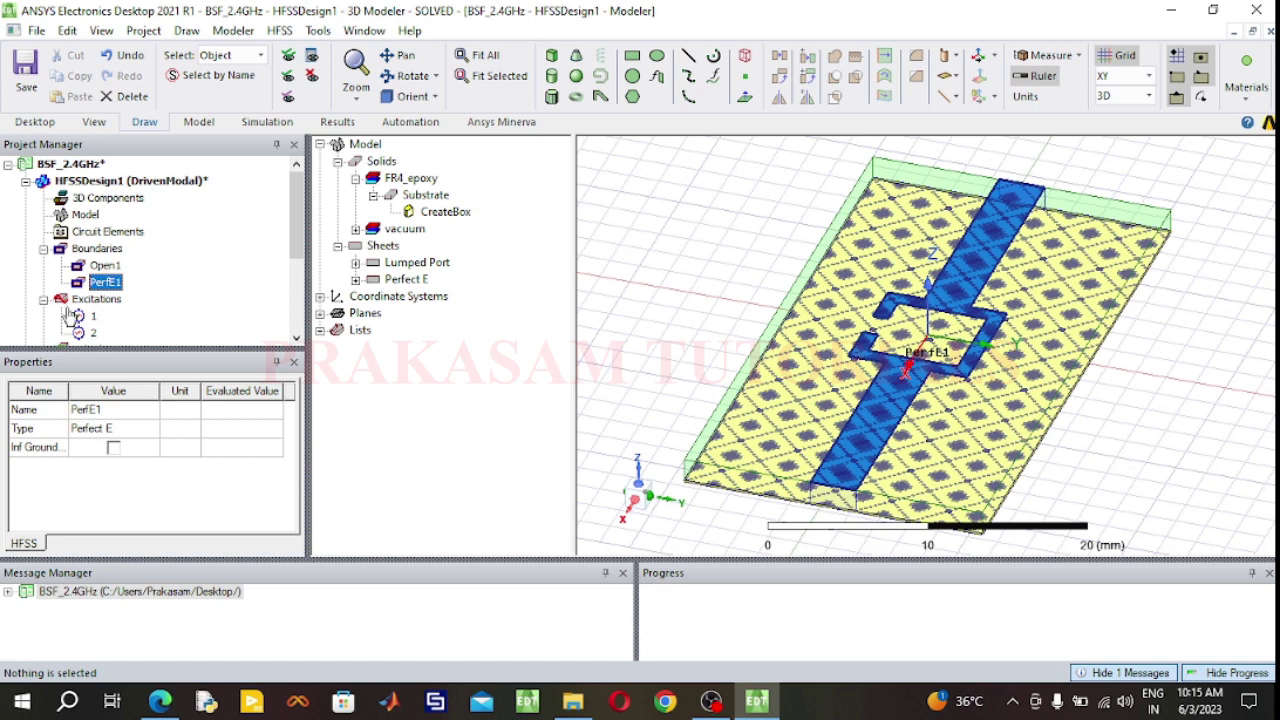
{"action": "left_click", "coordinate": [655, 222]}
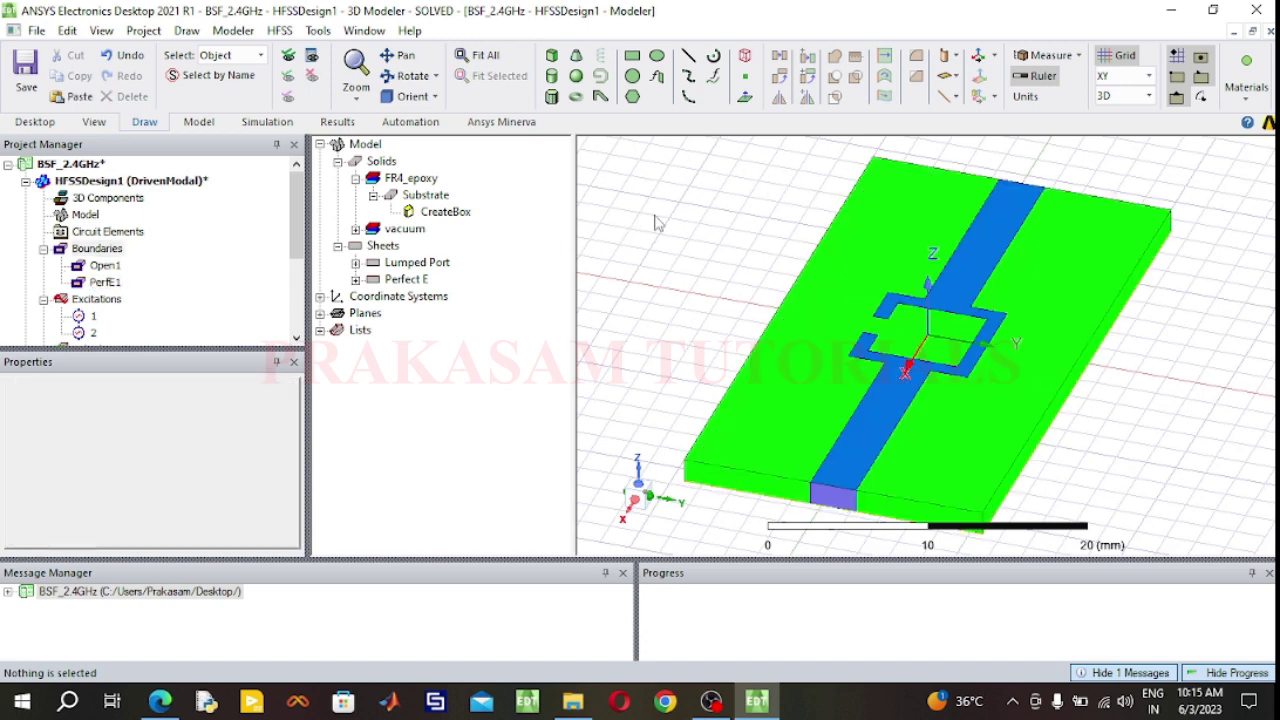
{"action": "left_click", "coordinate": [43, 299]}
{"action": "left_click", "coordinate": [43, 249]}
Plot the Mag_E field on the Substrate for Setup1 LastAdaptive at 2.4GHz and 0deg phase.
{"action": "scroll", "coordinate": [231, 264], "scroll_direction": "down", "scroll_amount": 2}
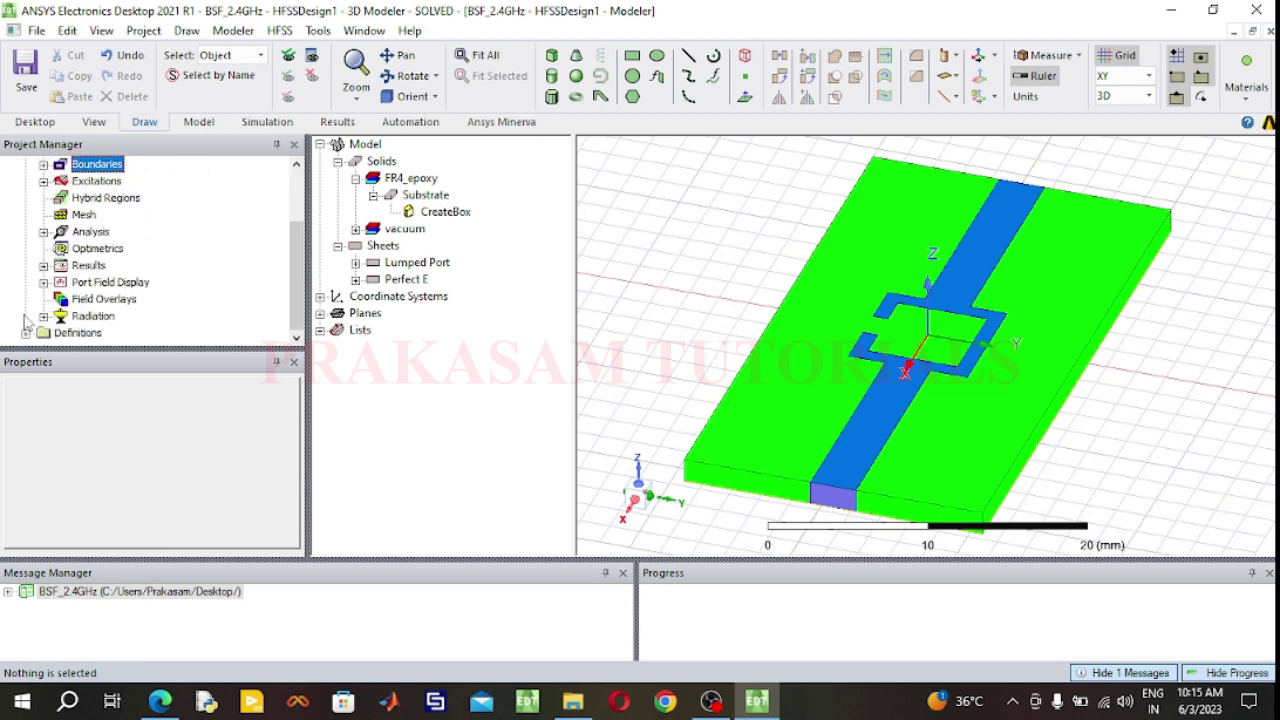
{"action": "left_click", "coordinate": [102, 302]}
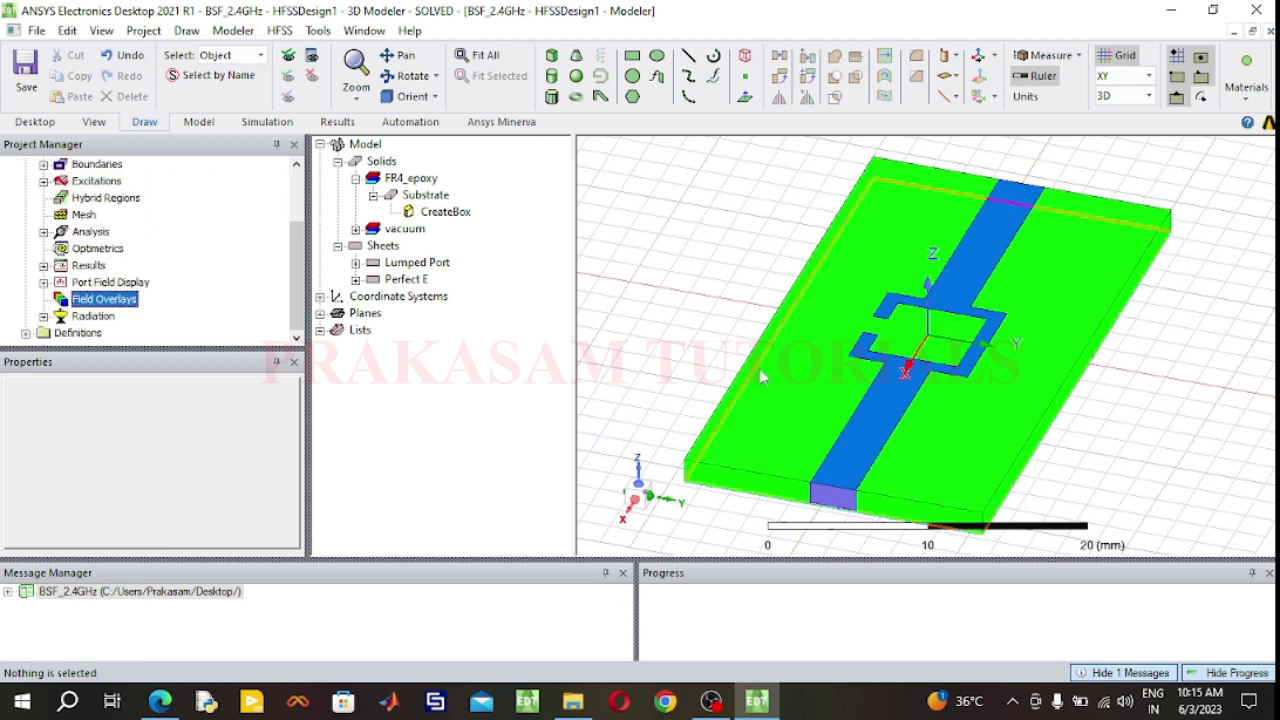
{"action": "left_click", "coordinate": [797, 396]}
{"action": "right_click", "coordinate": [797, 396]}
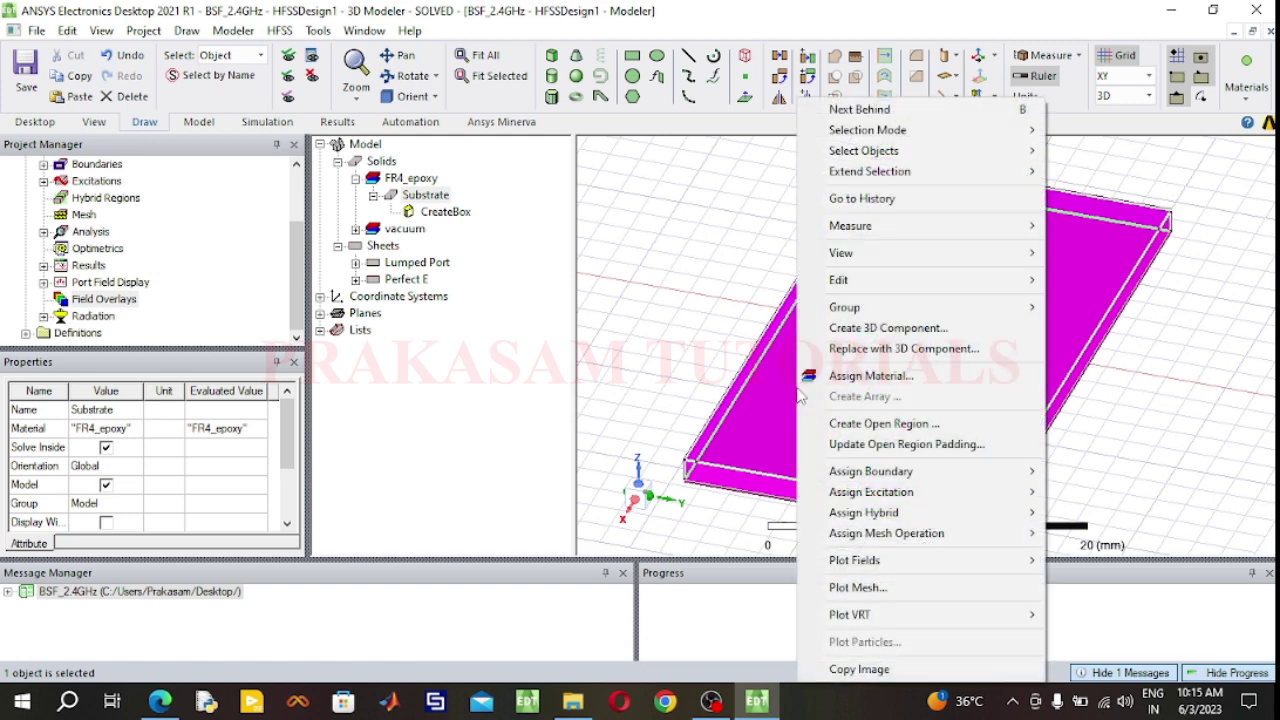
{"action": "mouse_move", "coordinate": [882, 566]}
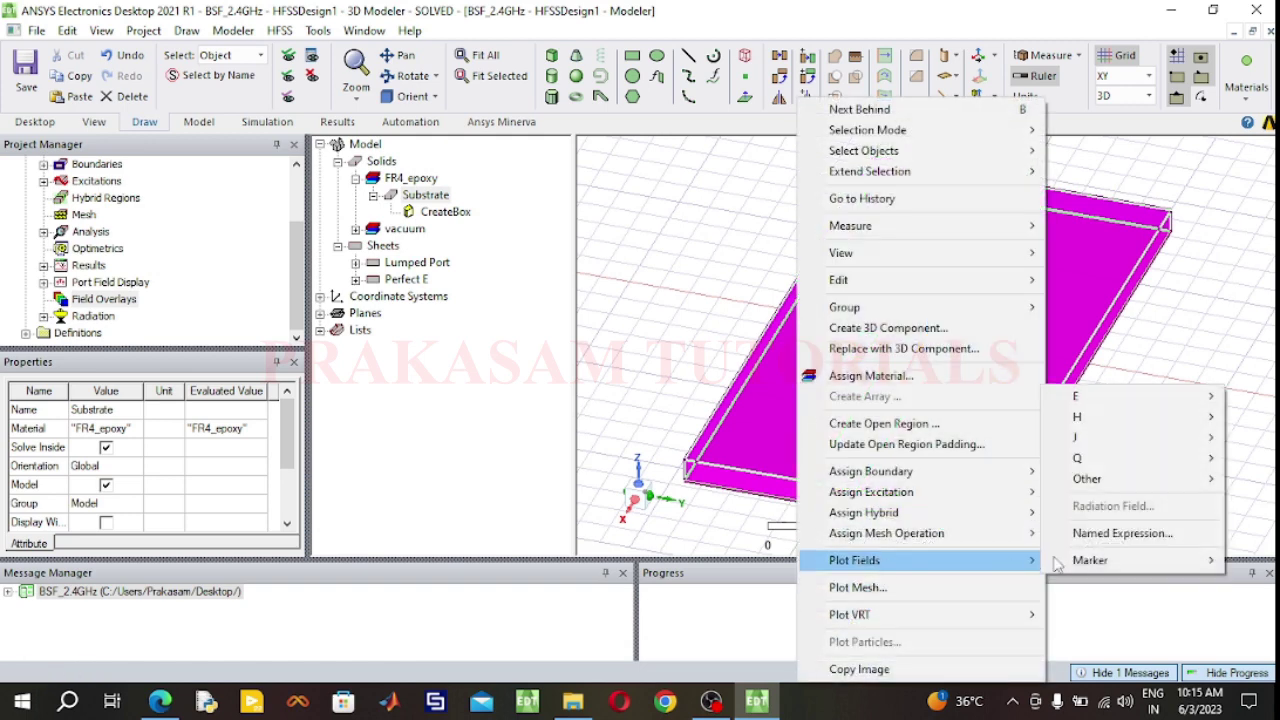
{"action": "mouse_move", "coordinate": [1080, 397]}
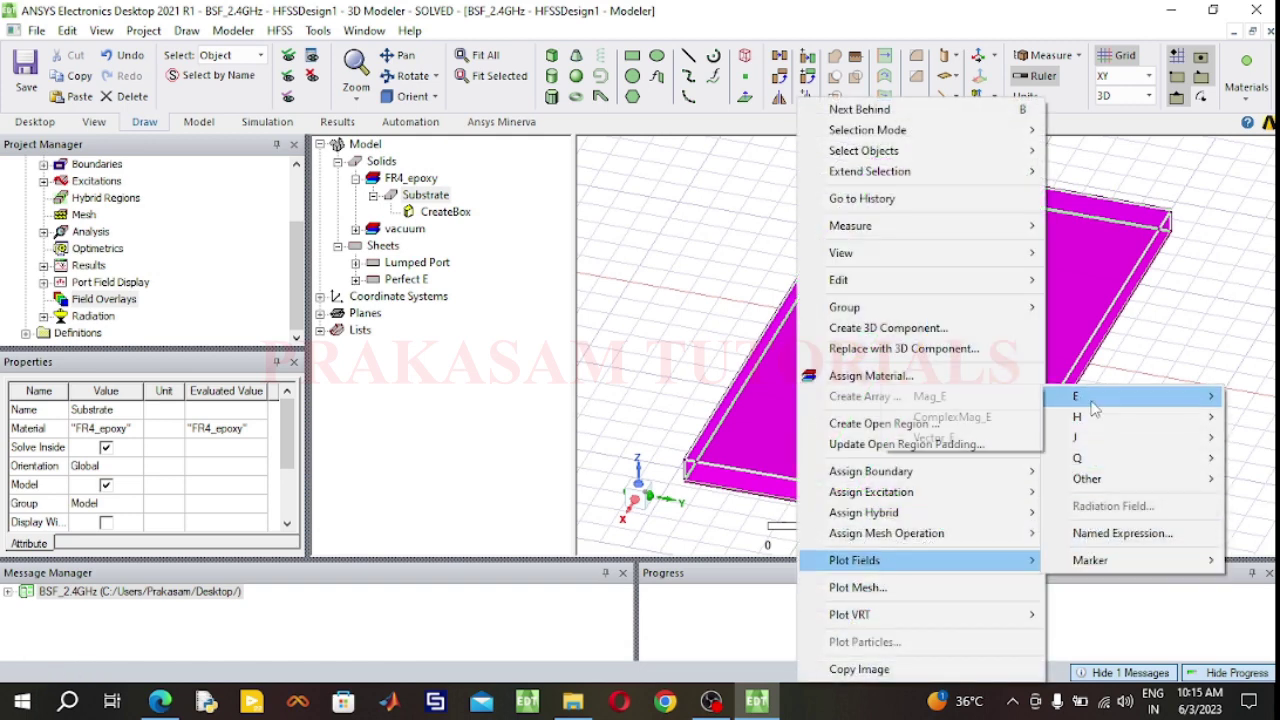
{"action": "left_click", "coordinate": [985, 402]}
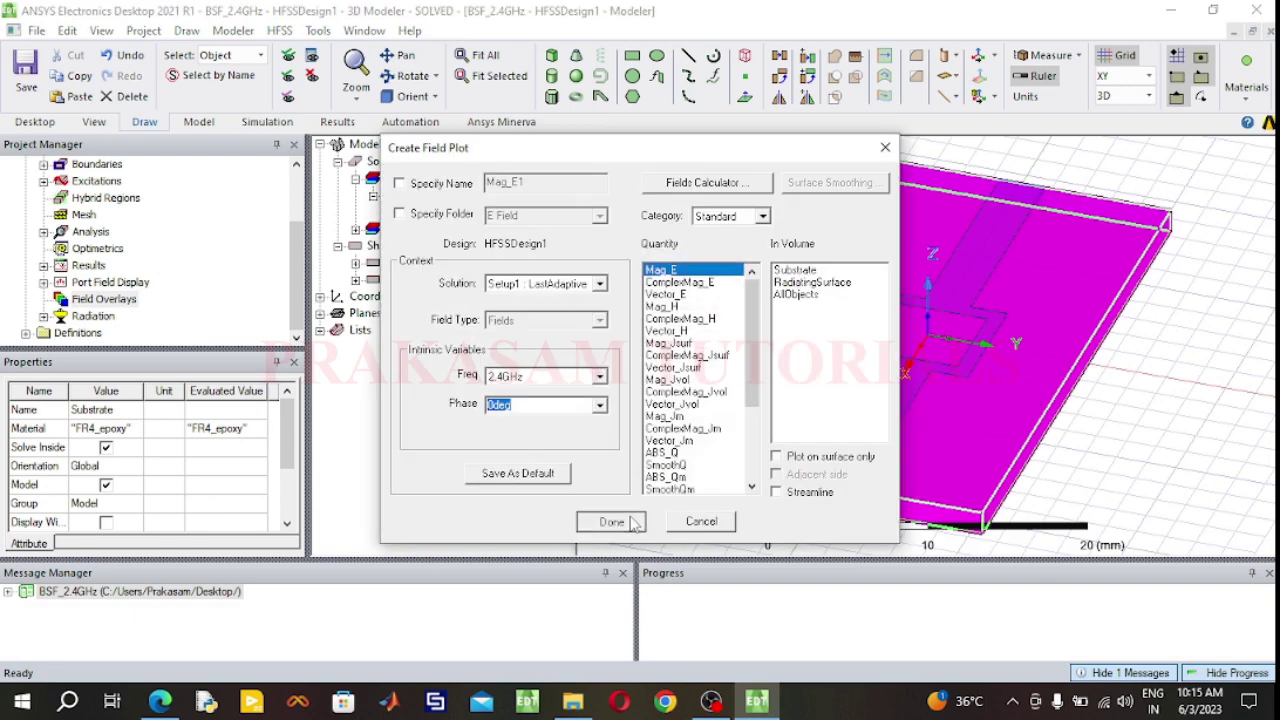
{"action": "left_click", "coordinate": [606, 520]}
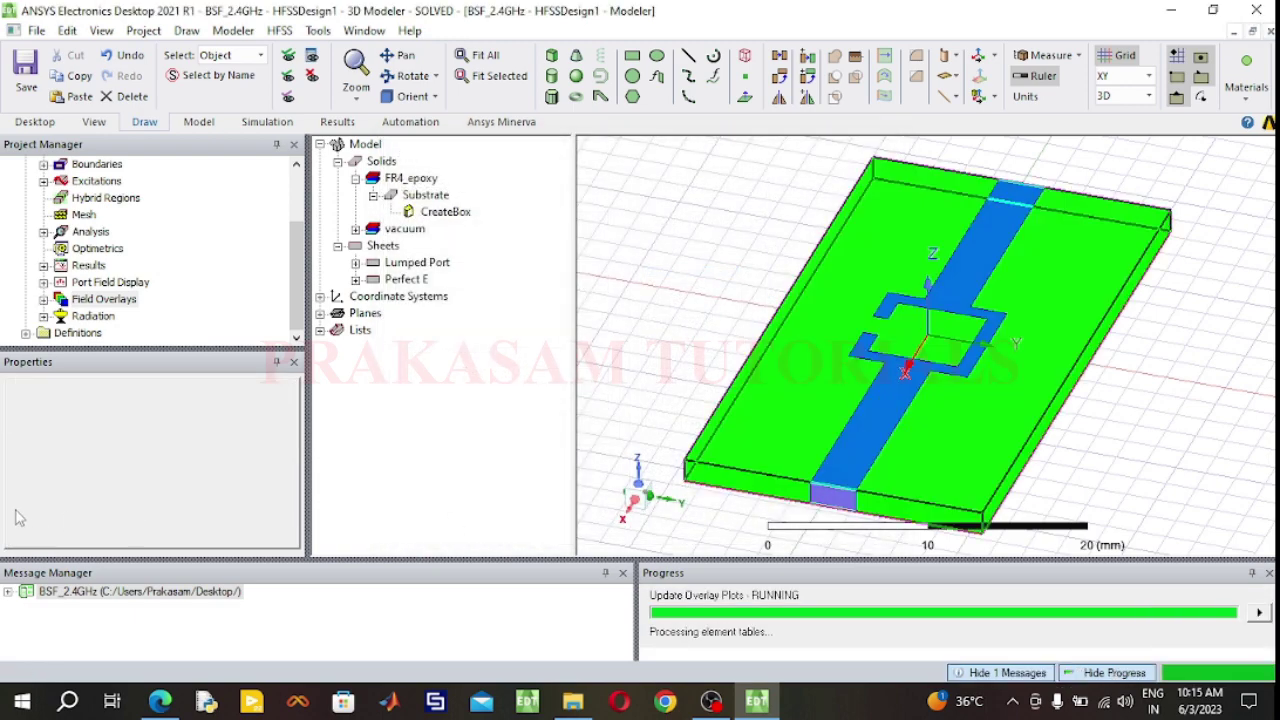
Animate the Mag_E1 field plot over Phase from 0deg to 170deg in 17 steps.
{"action": "left_click", "coordinate": [62, 316]}
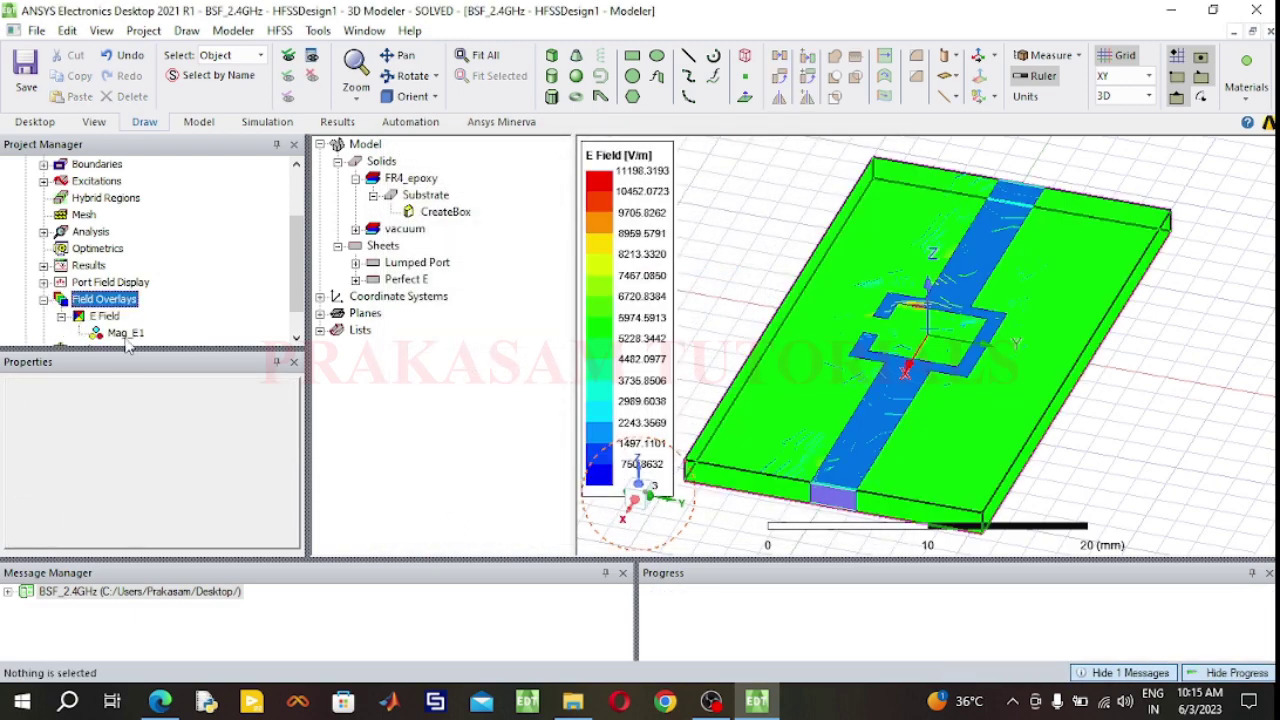
{"action": "left_click", "coordinate": [125, 333]}
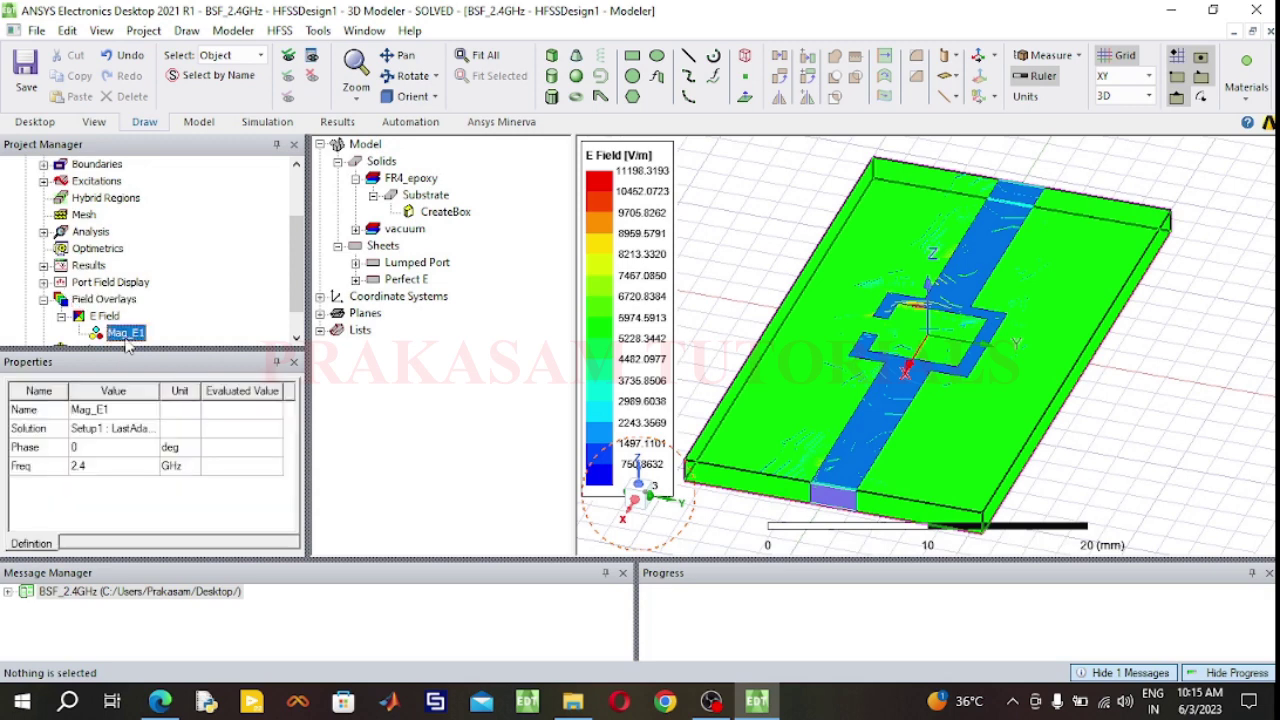
{"action": "right_click", "coordinate": [126, 338]}
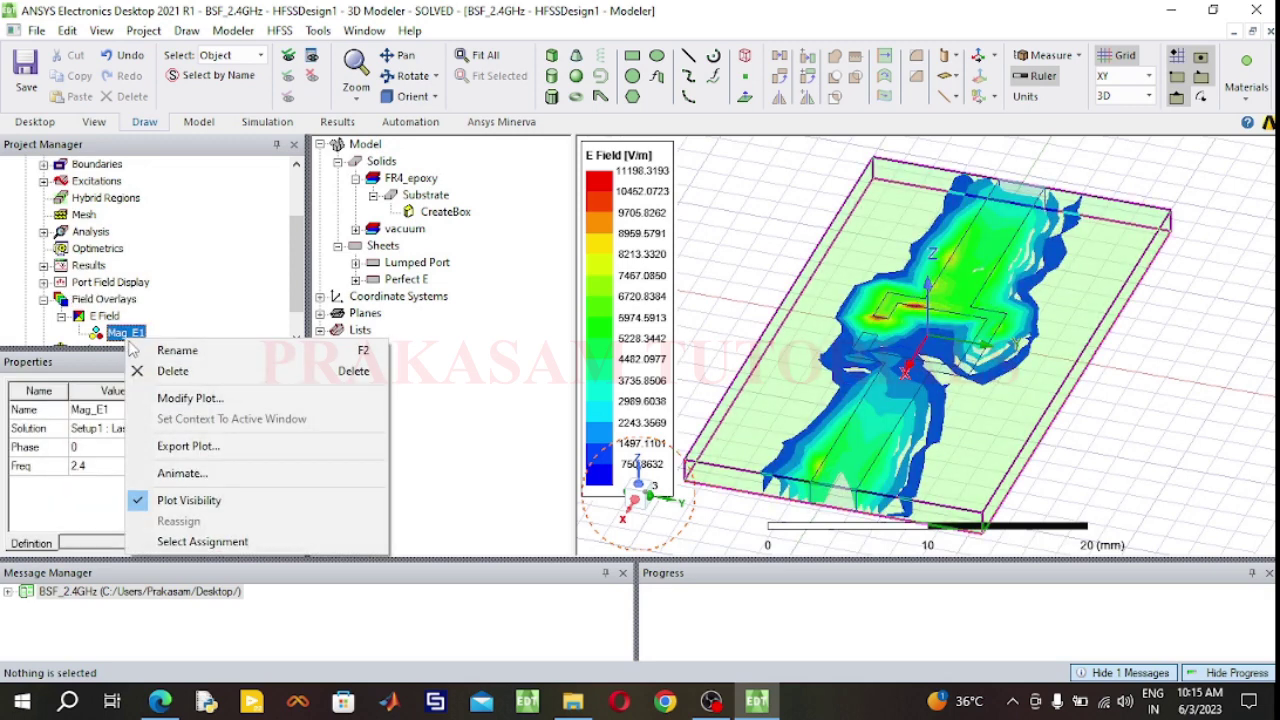
{"action": "left_click", "coordinate": [160, 473]}
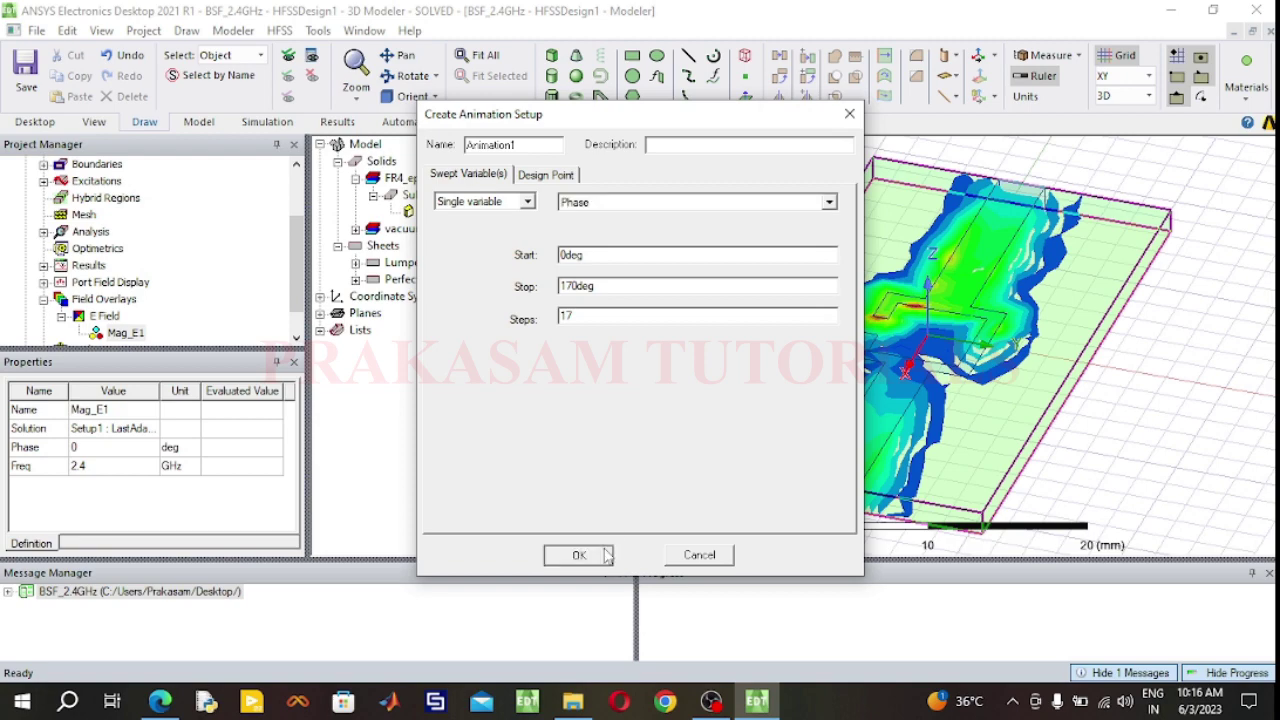
{"action": "left_click", "coordinate": [578, 555]}
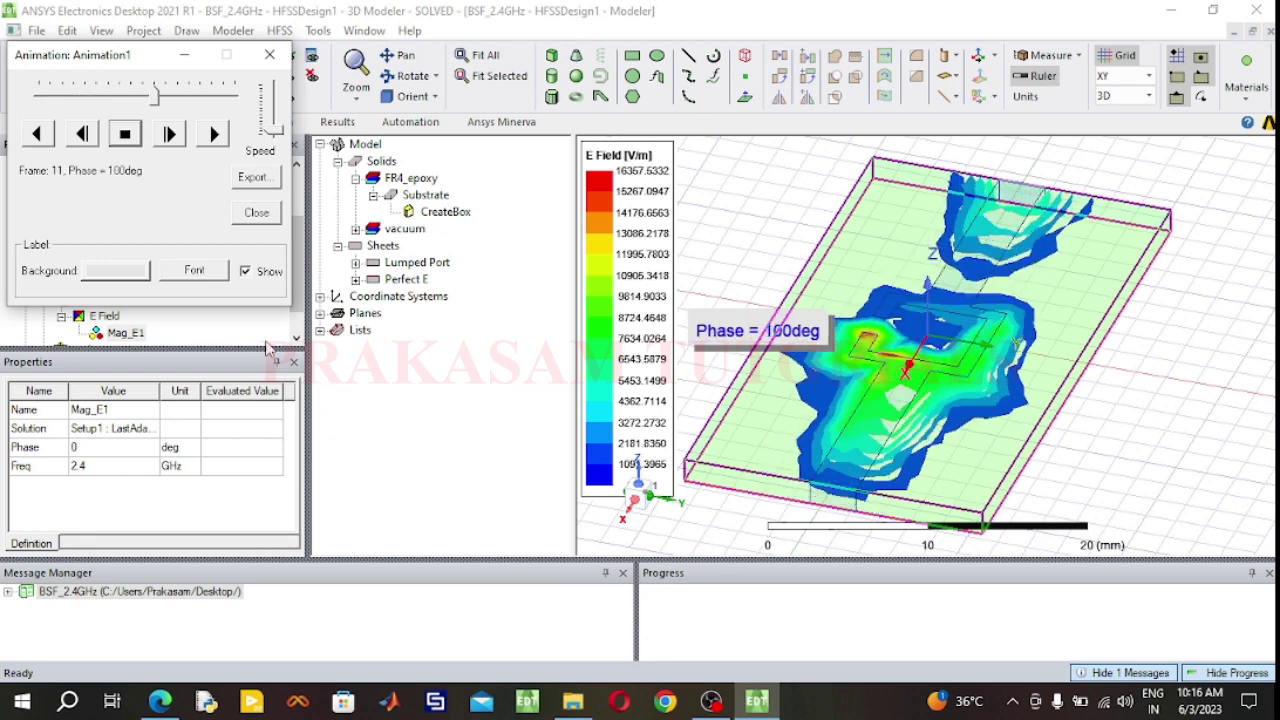
Close the field animation and turn off the visibility of the Mag_E1 plot.
{"action": "left_click", "coordinate": [269, 55]}
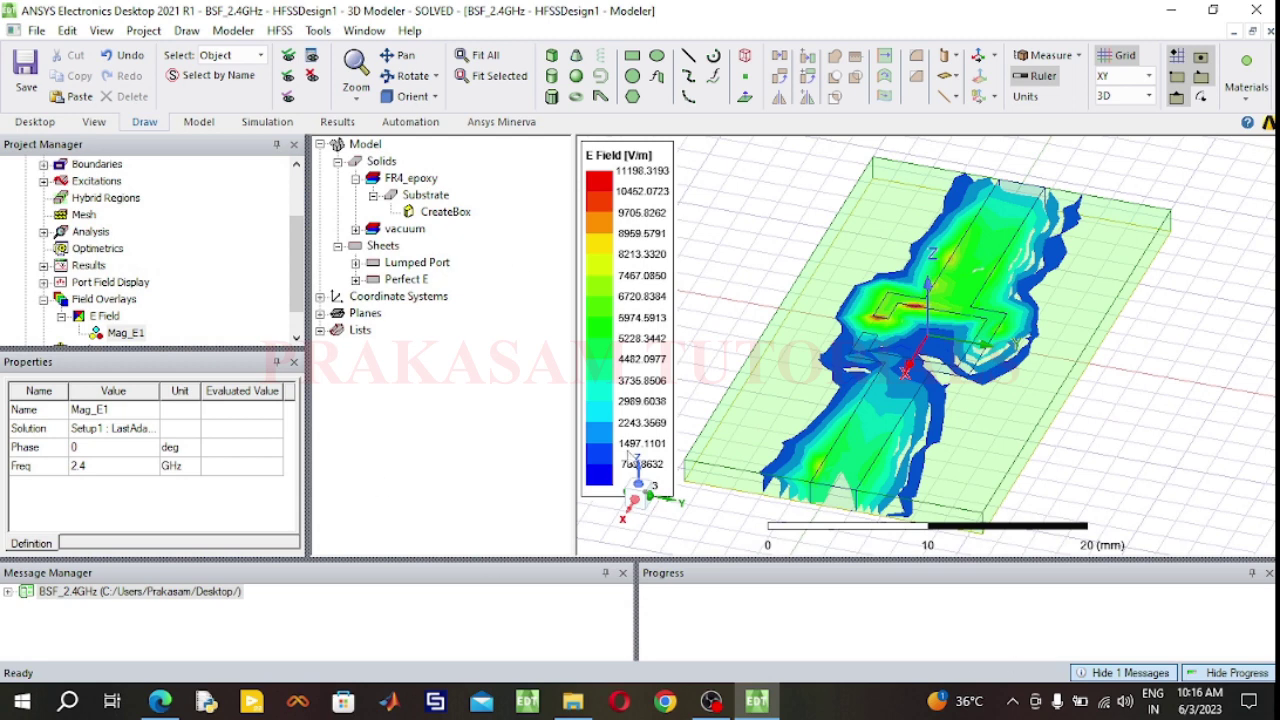
{"action": "right_click", "coordinate": [118, 333]}
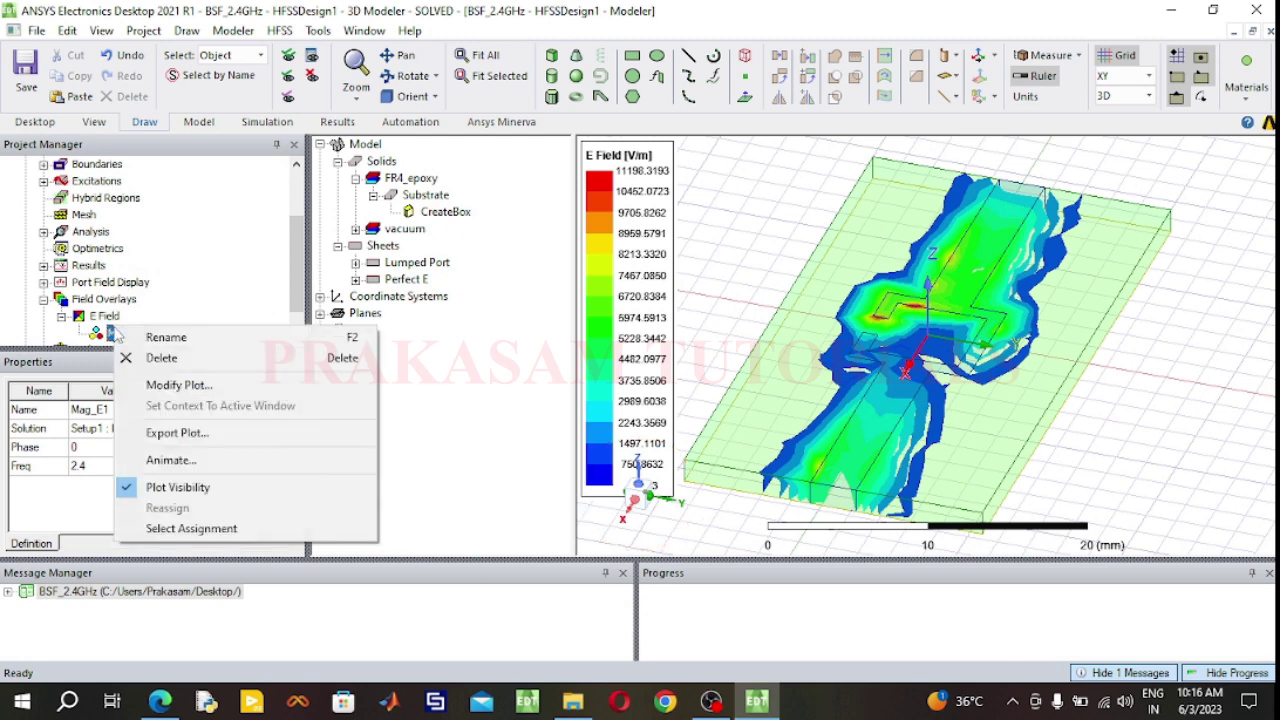
{"action": "left_click", "coordinate": [175, 489]}
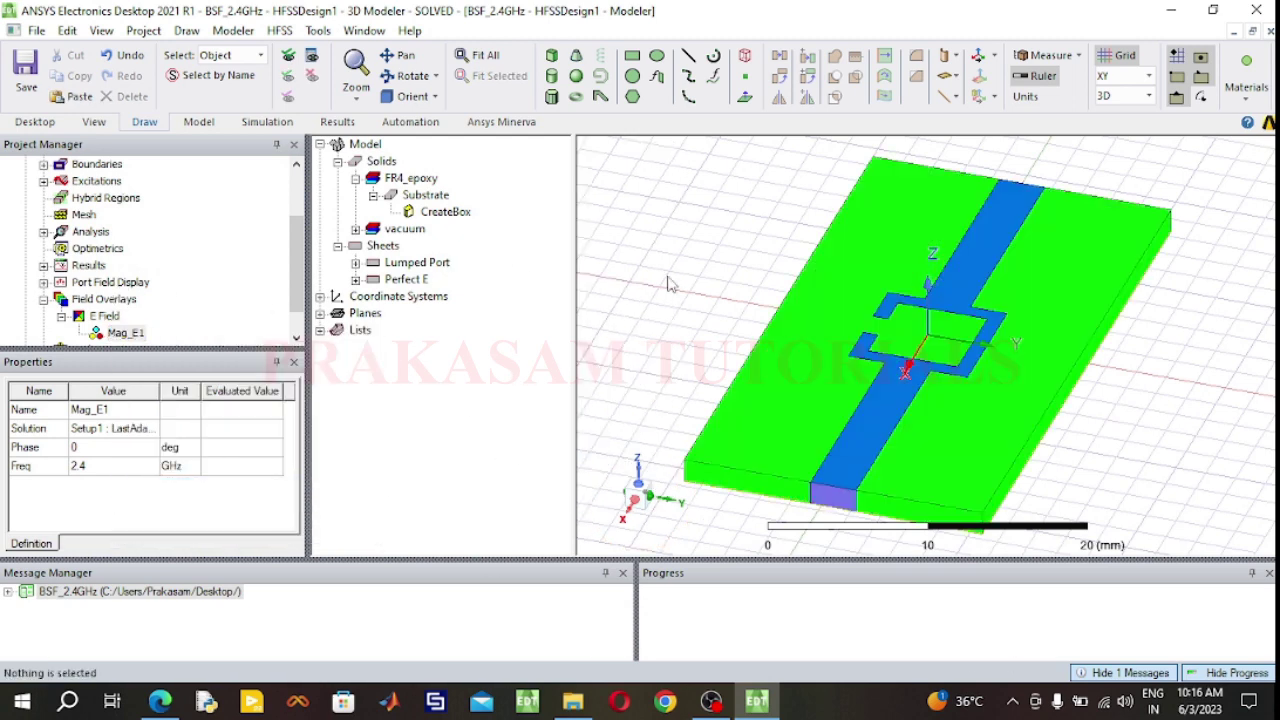